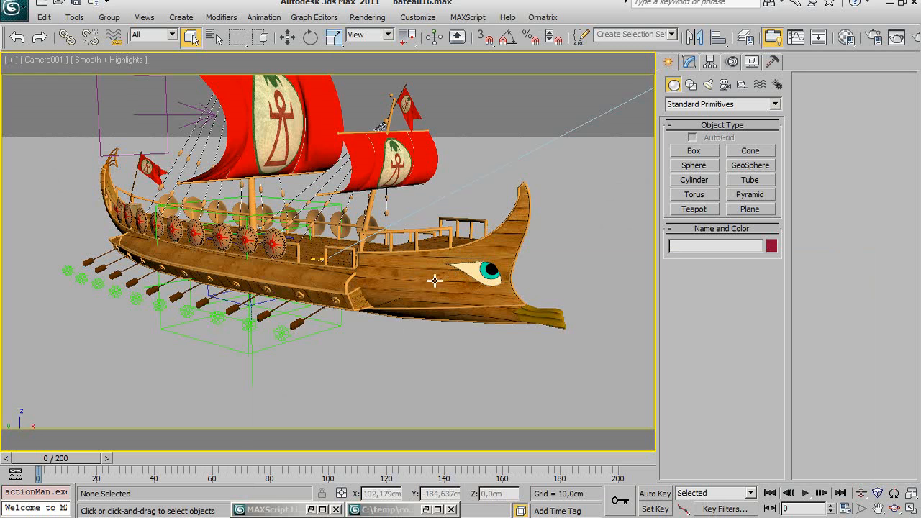
- Switch to the Chun_Li_walk_2010.max scene and show the motion parameters of the character's biped
{"action": "left_click", "coordinate": [273, 509]}
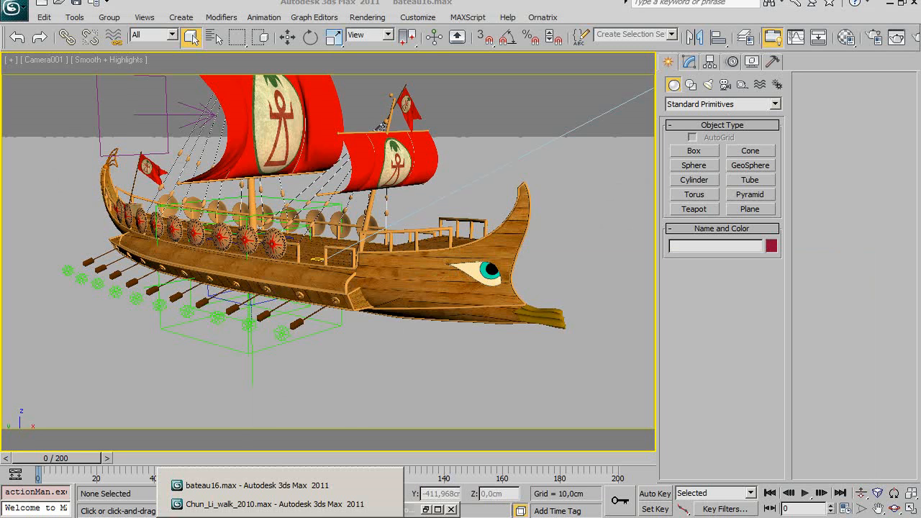
{"action": "left_click", "coordinate": [280, 507]}
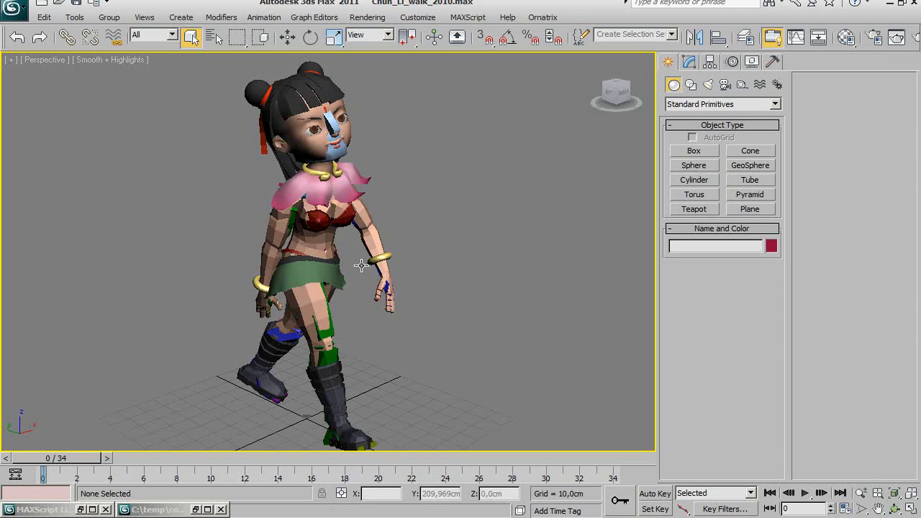
{"action": "left_click", "coordinate": [734, 64]}
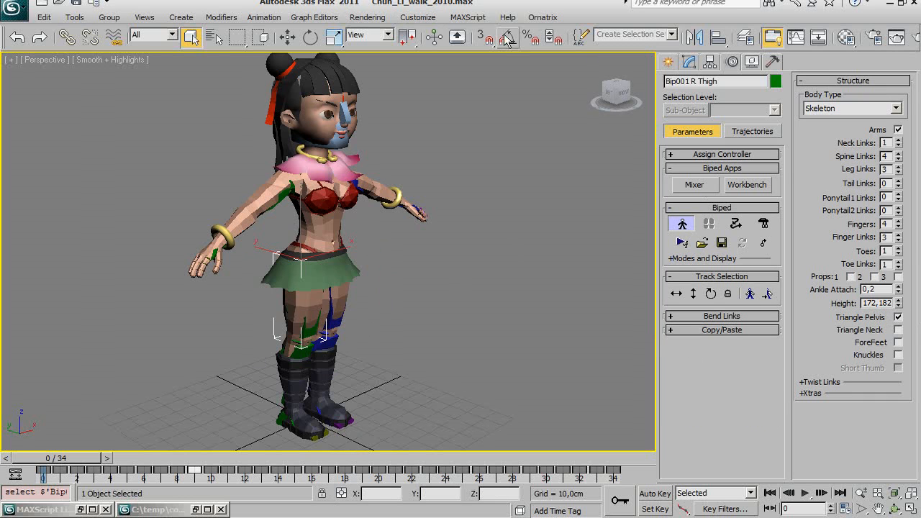
- Check the display and system unit settings of the character scene without changing them
{"action": "left_click", "coordinate": [417, 17]}
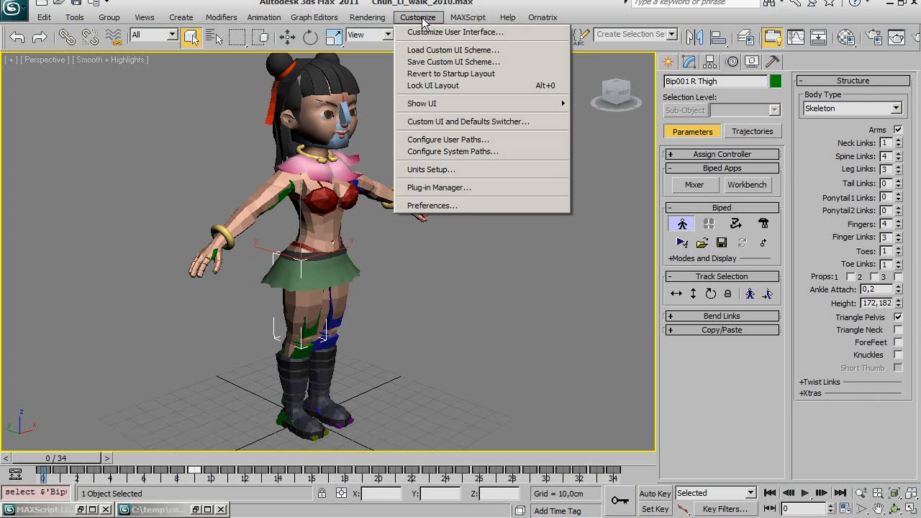
{"action": "left_click", "coordinate": [437, 170]}
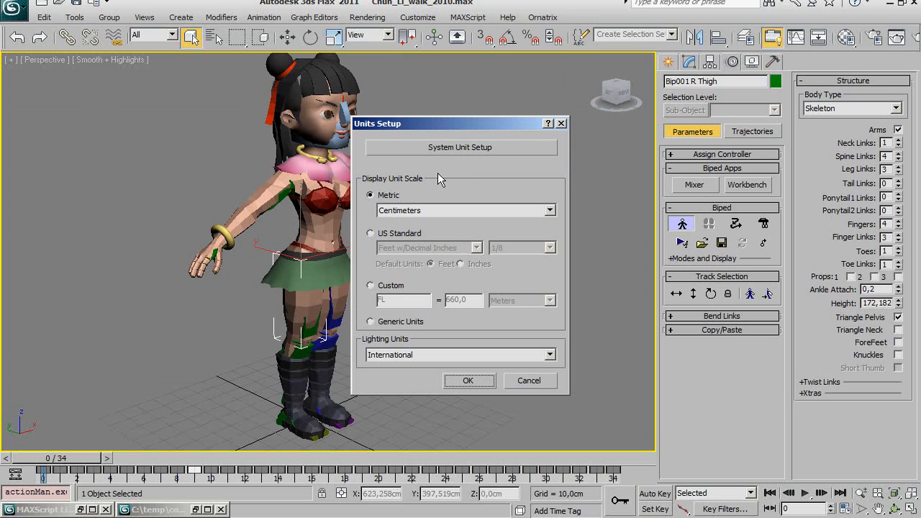
{"action": "left_click", "coordinate": [491, 148]}
{"action": "left_click", "coordinate": [520, 325]}
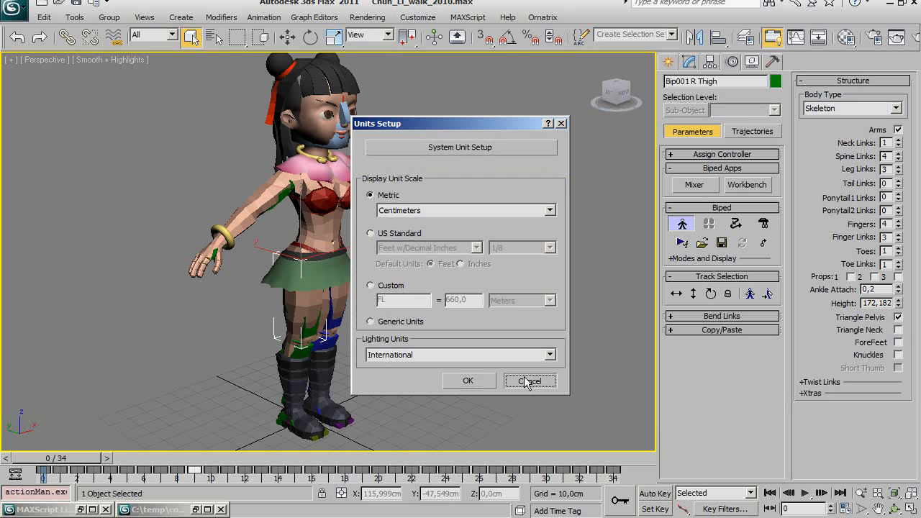
{"action": "left_click", "coordinate": [527, 380]}
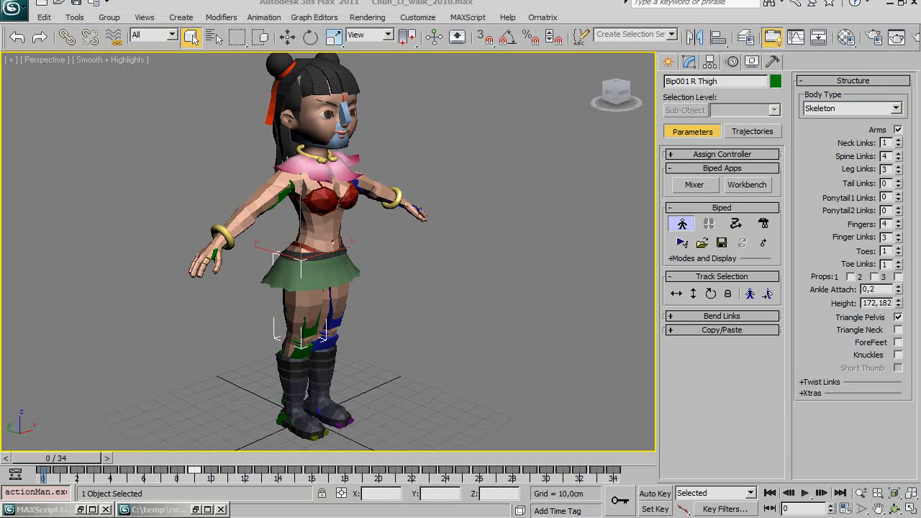
- Return to the bateau16.max scene and examine the ship from the front and in a free perspective view
{"action": "left_click", "coordinate": [230, 489]}
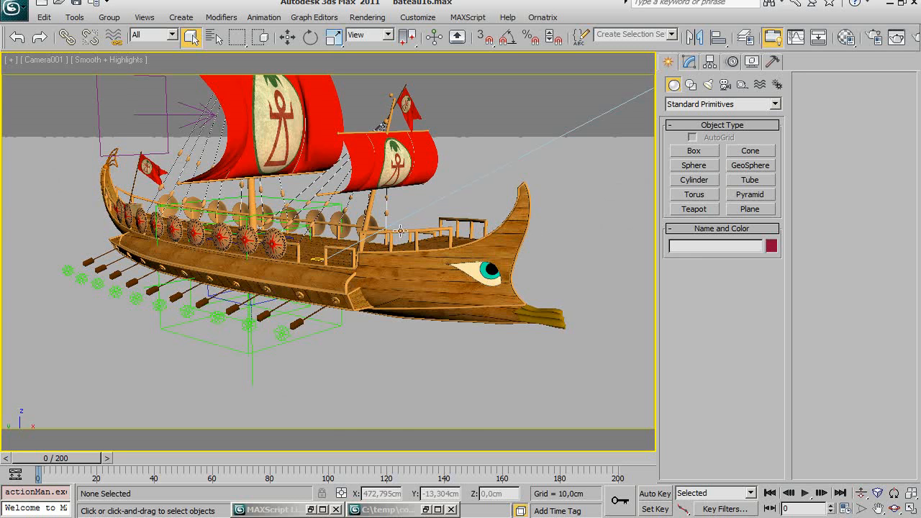
{"action": "key", "text": "f"}
{"action": "middle_click_drag", "start_coordinate": [365, 259], "coordinate": [570, 340]}
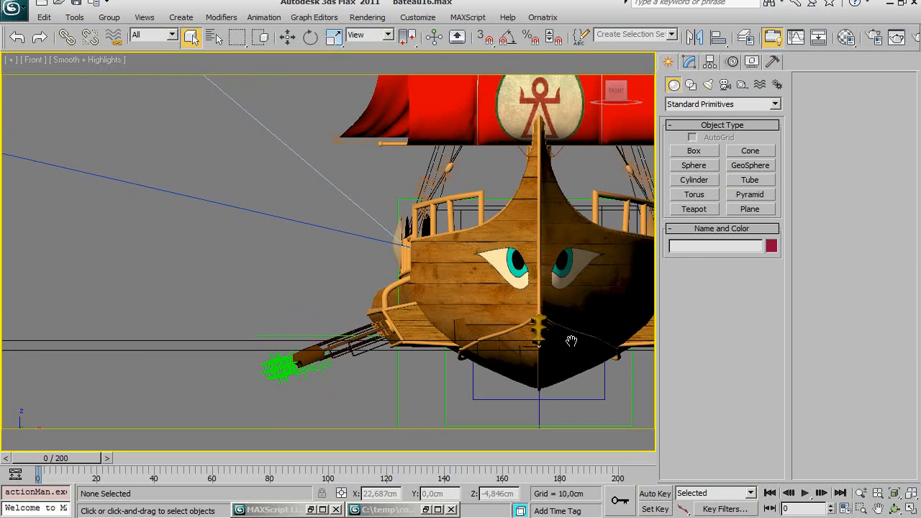
{"action": "key", "text": "p"}
{"action": "key", "text": "ctrl+r"}
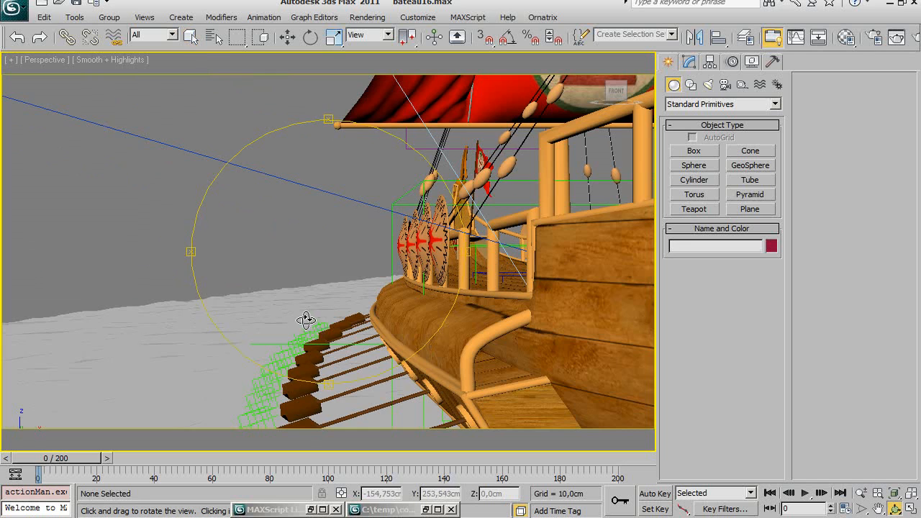
{"action": "left_click_drag", "start_coordinate": [313, 330], "coordinate": [346, 329]}
{"action": "scroll", "coordinate": [346, 329], "scroll_direction": "down", "scroll_amount": 4}
{"action": "middle_click_drag", "start_coordinate": [354, 331], "coordinate": [642, 124]}
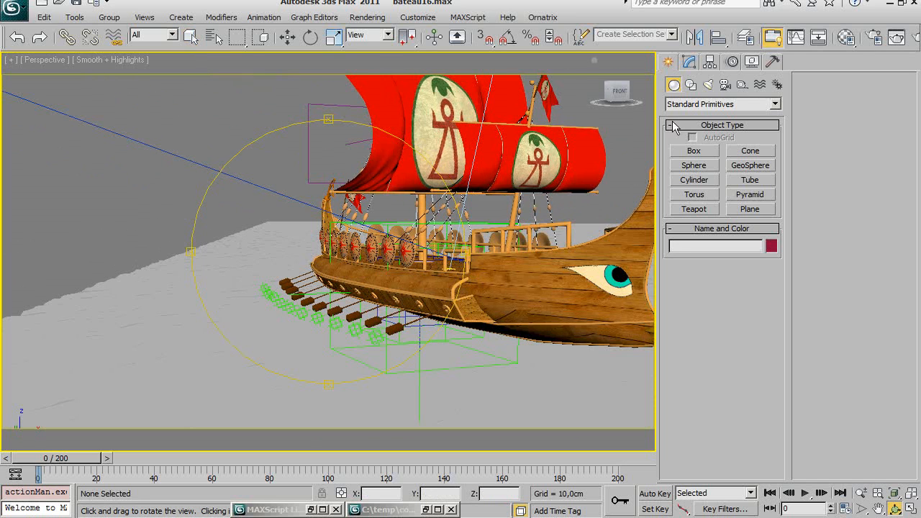
- Check the system unit scale of the ship scene without changing it
{"action": "left_click", "coordinate": [417, 17]}
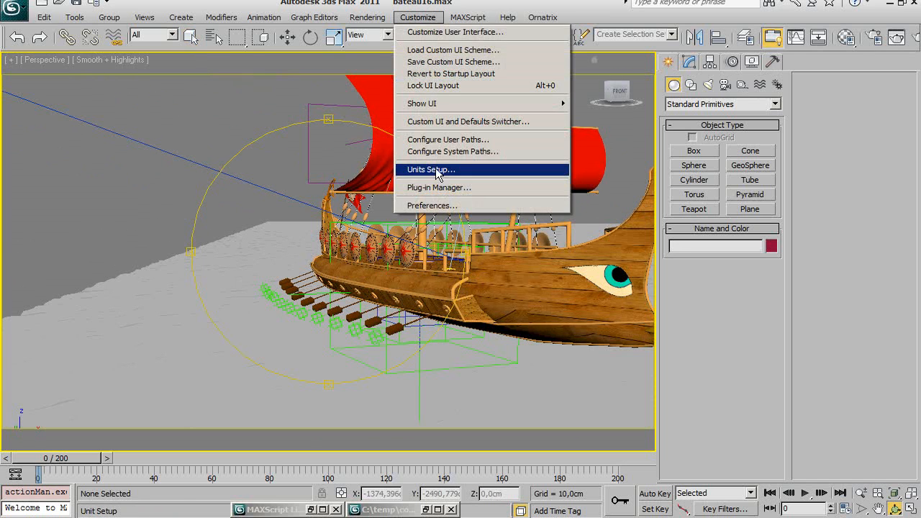
{"action": "left_click", "coordinate": [435, 170]}
{"action": "left_click", "coordinate": [458, 148]}
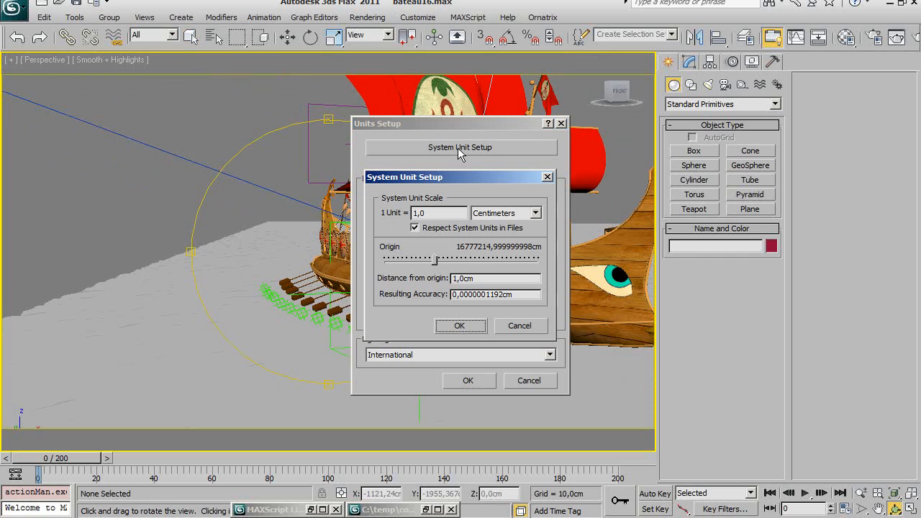
{"action": "left_click", "coordinate": [518, 327]}
{"action": "left_click", "coordinate": [528, 377]}
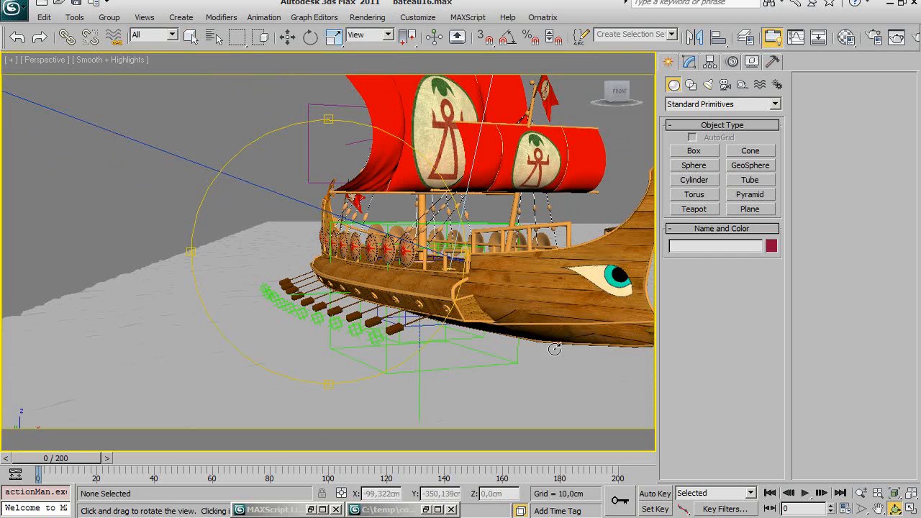
- Create a biped about 183 cm tall standing on the water surface beside the ship's oars, with AutoGrid off
{"action": "left_click", "coordinate": [777, 84]}
{"action": "left_click", "coordinate": [694, 165]}
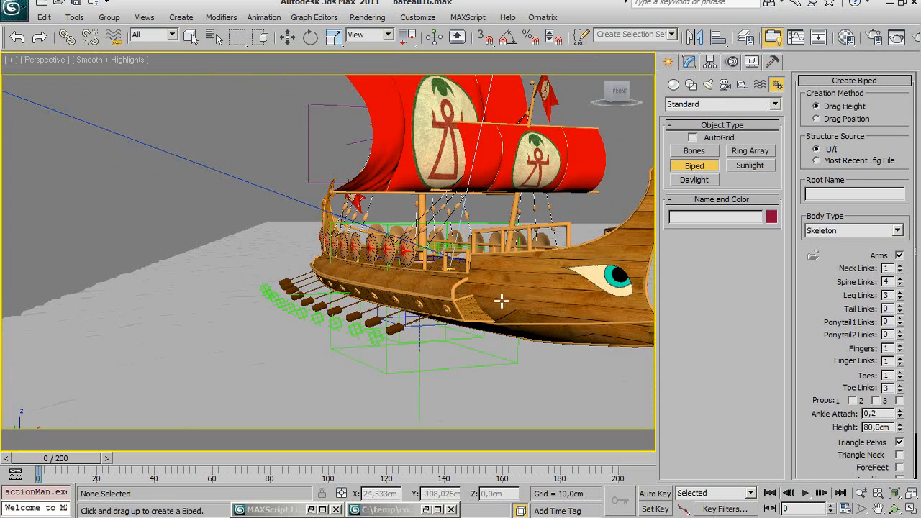
{"action": "left_click", "coordinate": [894, 509]}
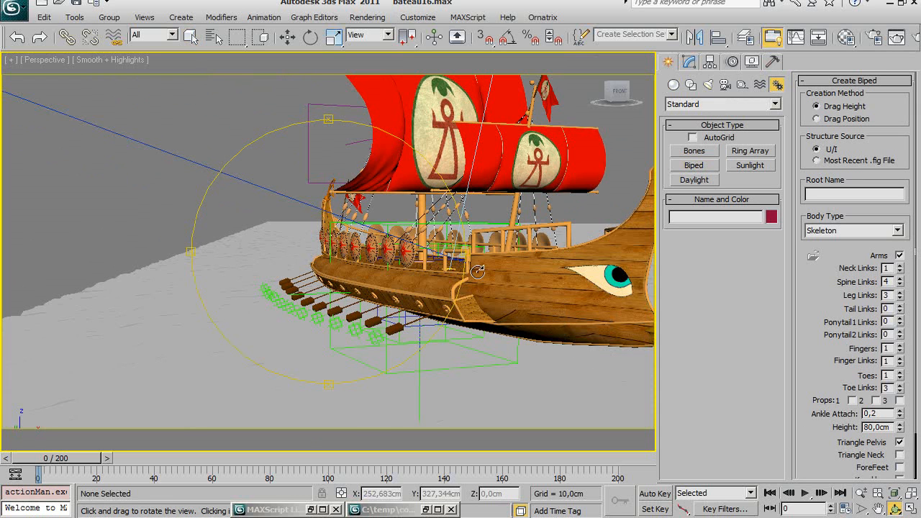
{"action": "left_click_drag", "start_coordinate": [373, 275], "coordinate": [384, 280]}
{"action": "right_click", "coordinate": [385, 278]}
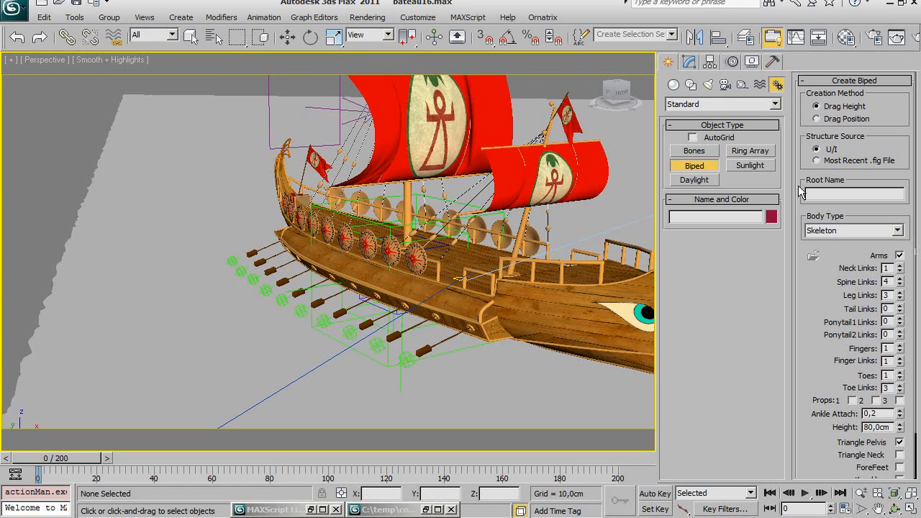
{"action": "left_click", "coordinate": [705, 138]}
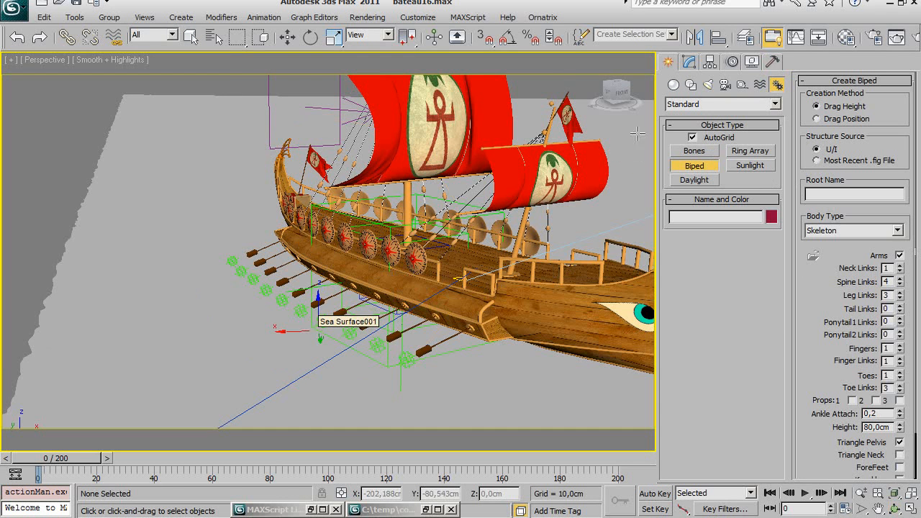
{"action": "left_click", "coordinate": [693, 138]}
{"action": "left_click_drag", "start_coordinate": [308, 348], "coordinate": [444, 476]}
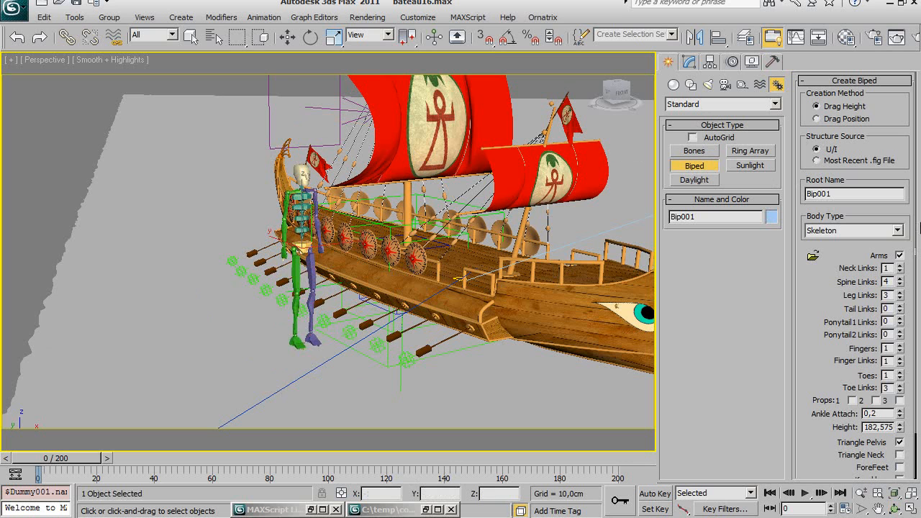
- Set the biped's height to 172,575 cm, compare it with the ship in the front view, and leave biped creation
{"action": "double_click", "coordinate": [866, 426]}
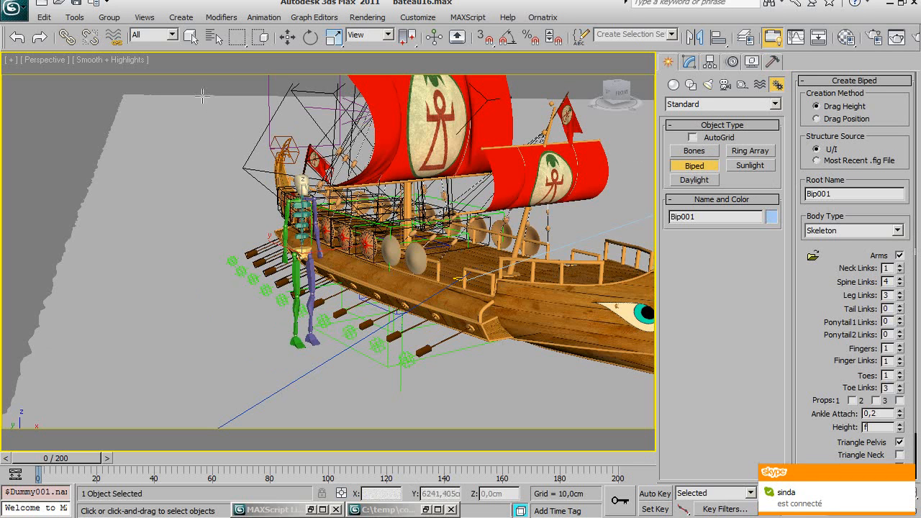
{"action": "key", "text": "f"}
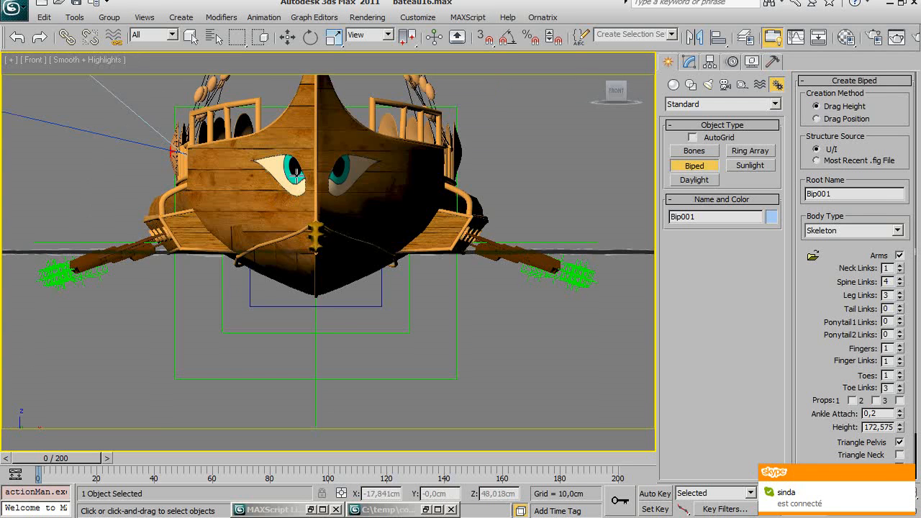
{"action": "middle_click_drag", "start_coordinate": [297, 177], "coordinate": [454, 236]}
{"action": "scroll", "coordinate": [403, 253], "scroll_direction": "down", "scroll_amount": 4}
{"action": "middle_click_drag", "start_coordinate": [403, 253], "coordinate": [475, 265]}
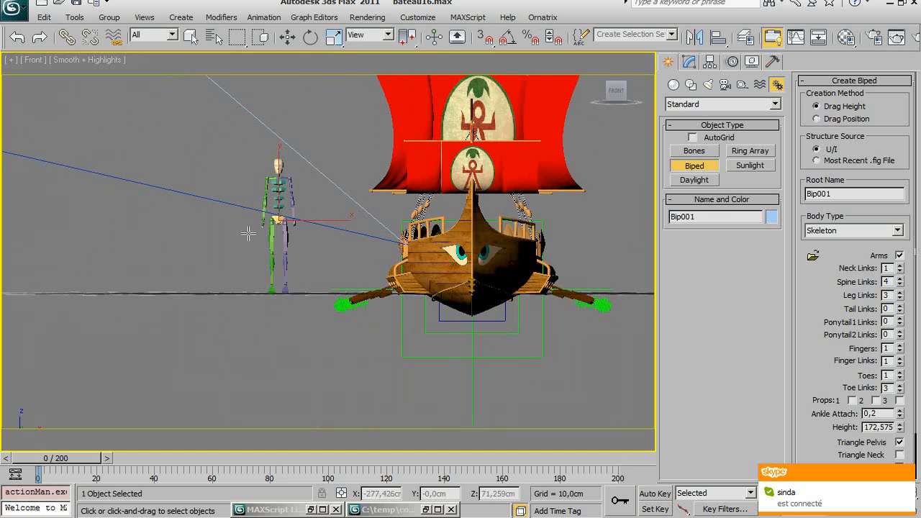
{"action": "right_click", "coordinate": [338, 211]}
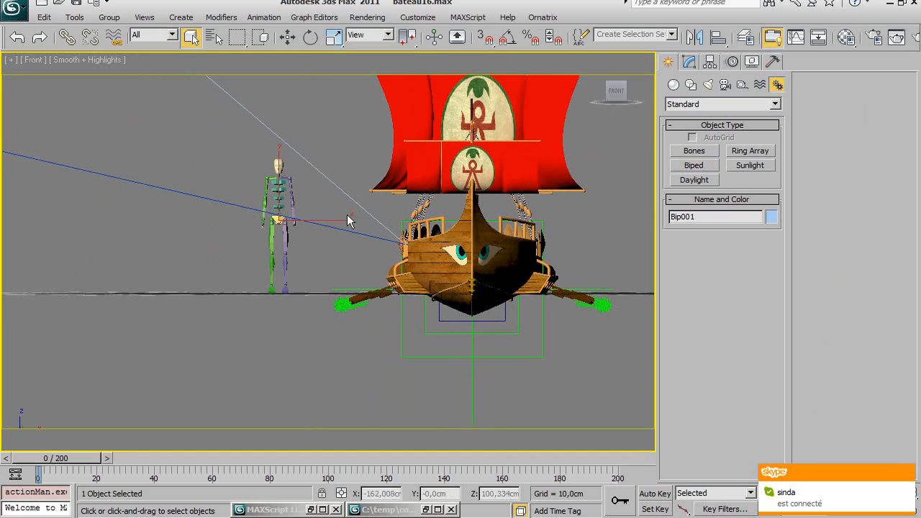
- Select the ship's MainHlpBoat point helper and scale it uniformly by an offset of 500%
{"action": "left_click", "coordinate": [687, 62]}
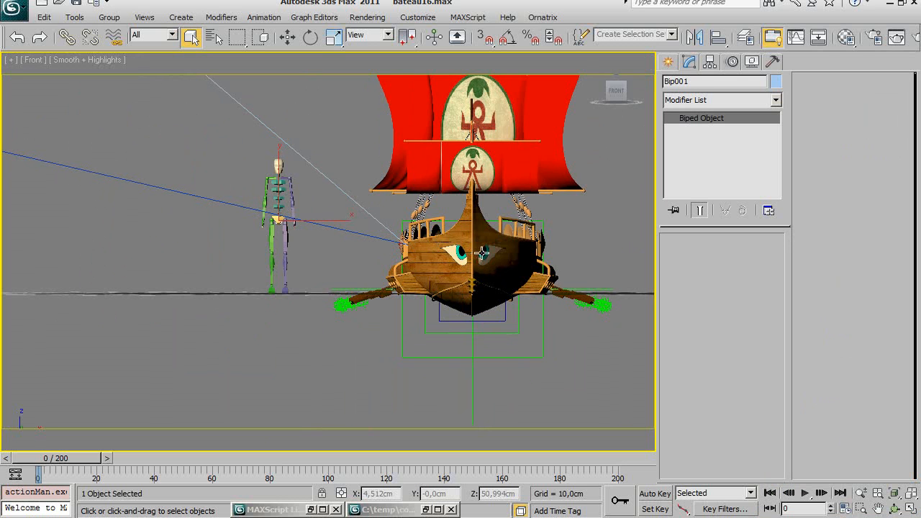
{"action": "left_click", "coordinate": [543, 352]}
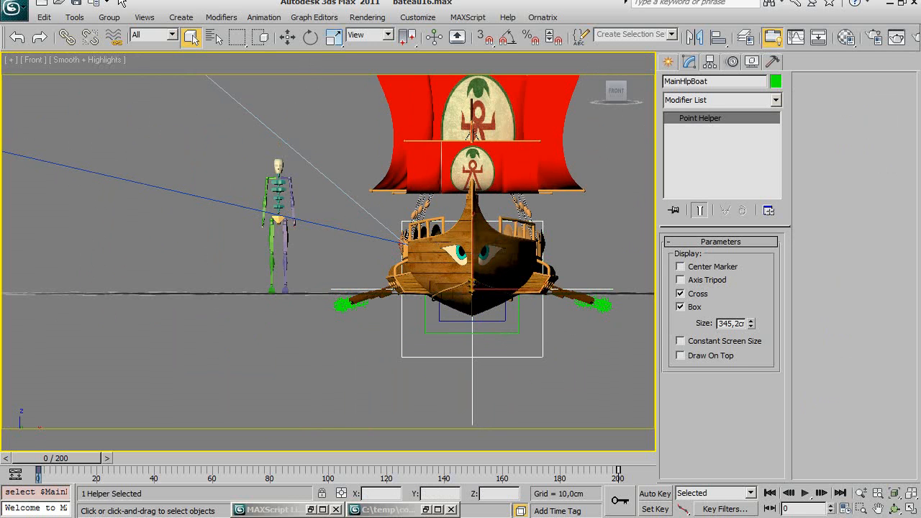
{"action": "left_click", "coordinate": [334, 37]}
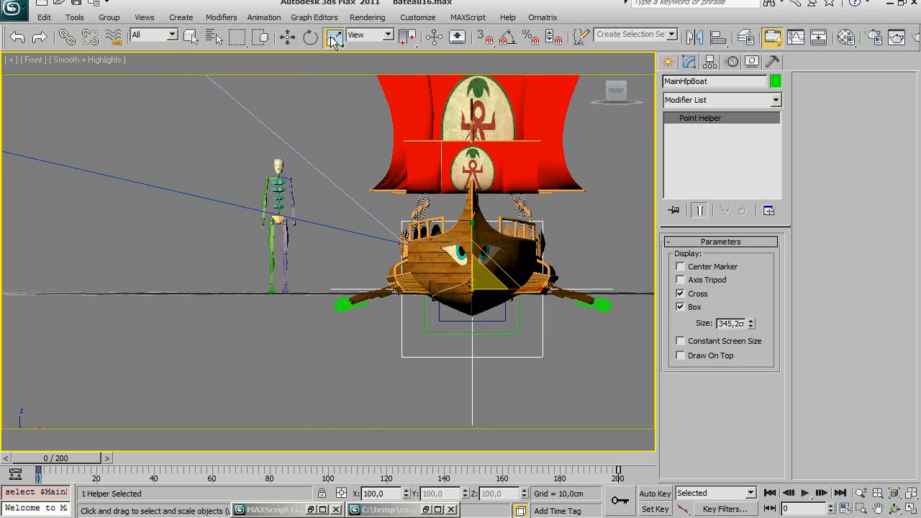
{"action": "key", "text": "p"}
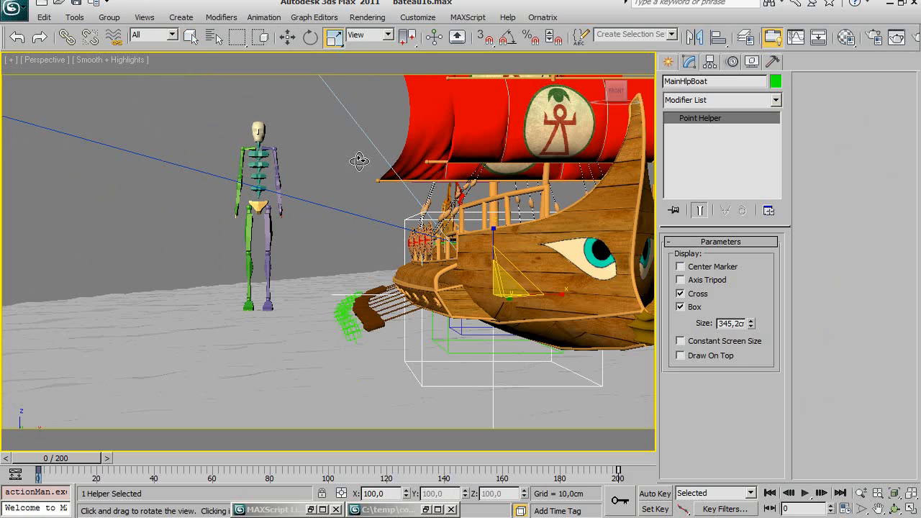
{"action": "key", "text": "ctrl+r"}
{"action": "left_click_drag", "start_coordinate": [321, 218], "coordinate": [447, 342]}
{"action": "left_click_drag", "start_coordinate": [302, 317], "coordinate": [337, 315]}
{"action": "right_click", "coordinate": [337, 315]}
{"action": "left_click", "coordinate": [334, 40]}
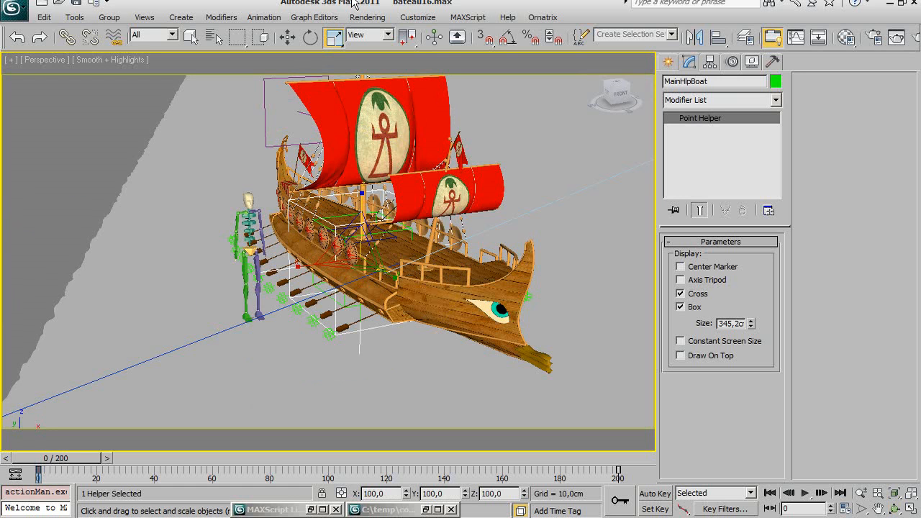
{"action": "right_click", "coordinate": [337, 39]}
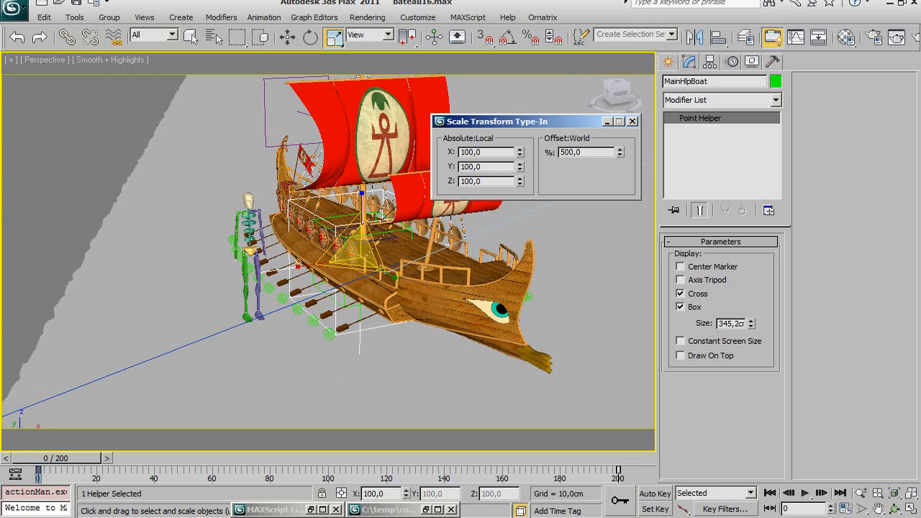
{"action": "key", "text": "Return"}
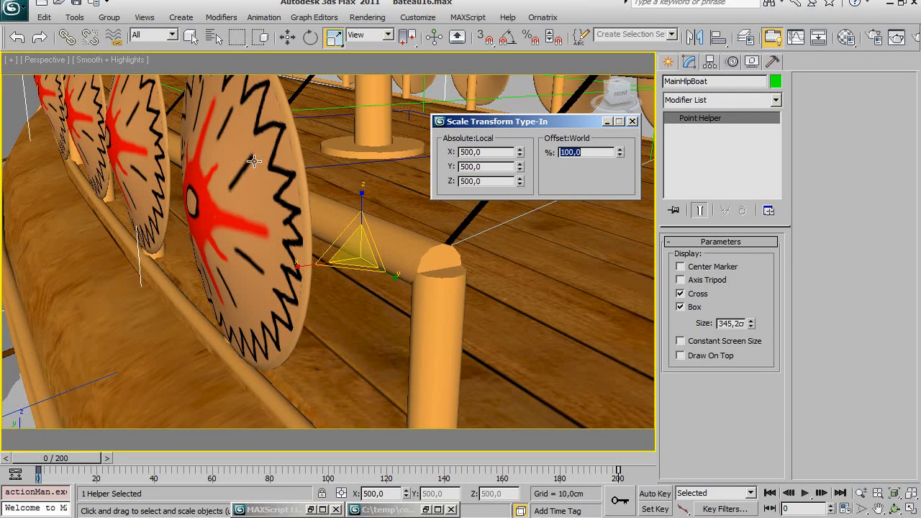
{"action": "left_click", "coordinate": [634, 123]}
- Compare the ship's size with the biped in a front wireframe view
{"action": "middle_click_drag", "start_coordinate": [331, 175], "coordinate": [476, 181]}
{"action": "scroll", "coordinate": [453, 171], "scroll_direction": "down", "scroll_amount": 8}
{"action": "scroll", "coordinate": [477, 181], "scroll_direction": "down", "scroll_amount": 5}
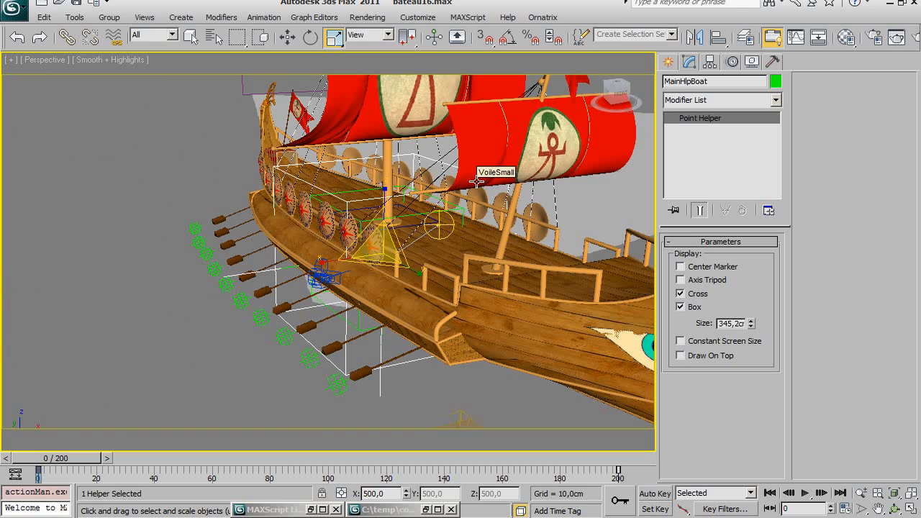
{"action": "key", "text": "f"}
{"action": "scroll", "coordinate": [480, 211], "scroll_direction": "down", "scroll_amount": 6}
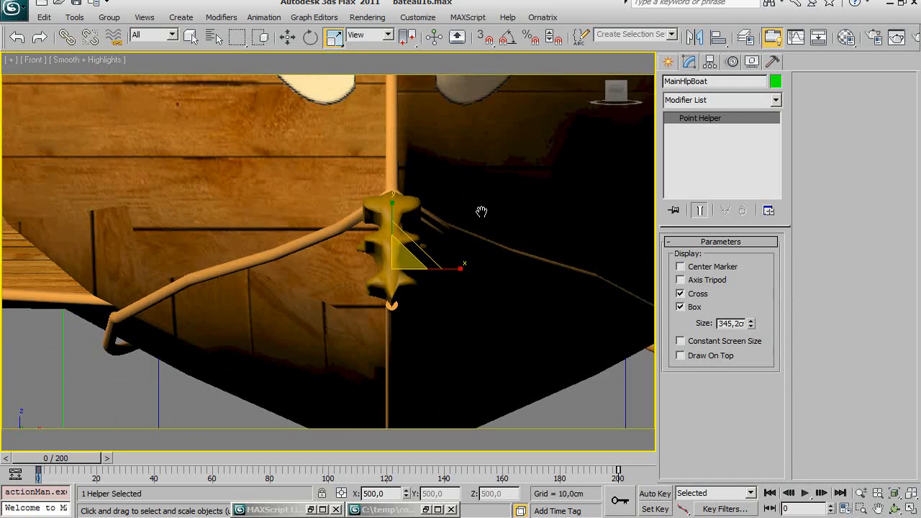
{"action": "scroll", "coordinate": [449, 212], "scroll_direction": "down", "scroll_amount": 4}
{"action": "key", "text": "F3"}
{"action": "scroll", "coordinate": [402, 227], "scroll_direction": "up", "scroll_amount": 2}
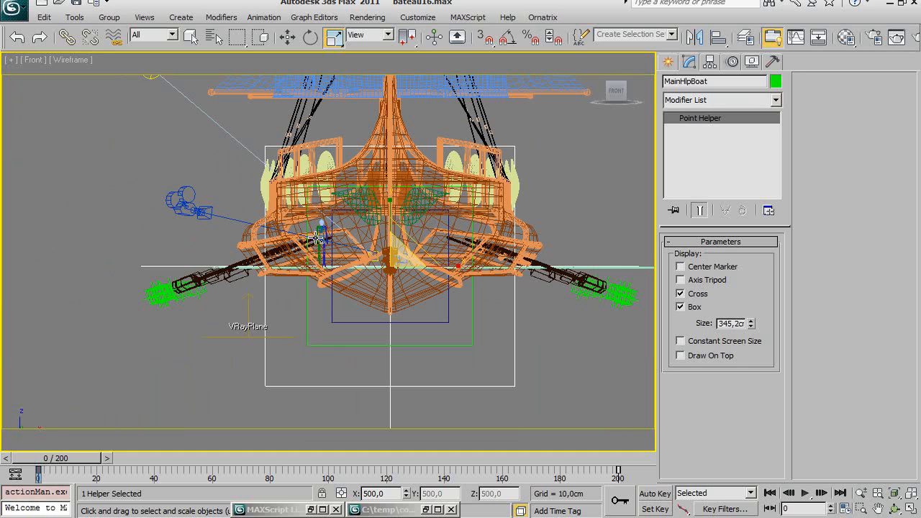
{"action": "scroll", "coordinate": [321, 239], "scroll_direction": "up", "scroll_amount": 4}
{"action": "middle_click_drag", "start_coordinate": [296, 207], "coordinate": [355, 265]}
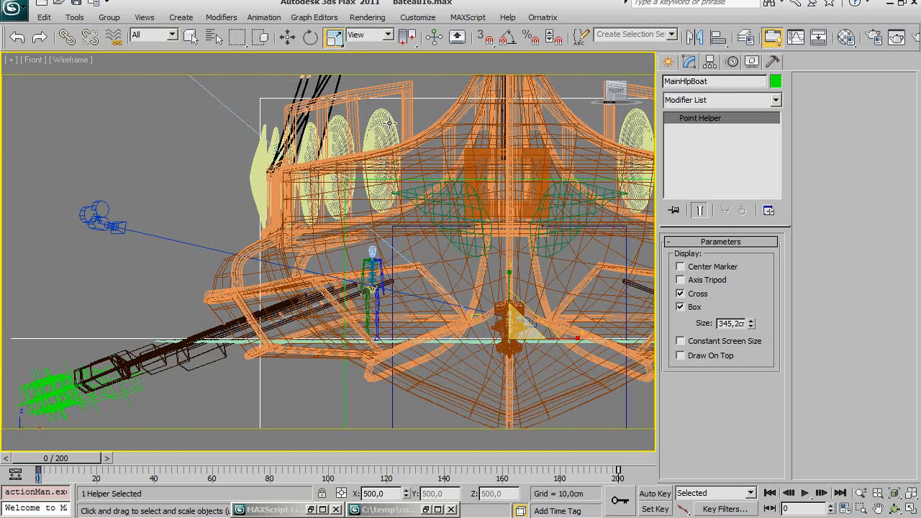
- Undo the last scaling of the ship's helper
{"action": "left_click", "coordinate": [44, 16]}
{"action": "left_click", "coordinate": [61, 27]}
{"action": "middle_click_drag", "start_coordinate": [460, 277], "coordinate": [397, 259]}
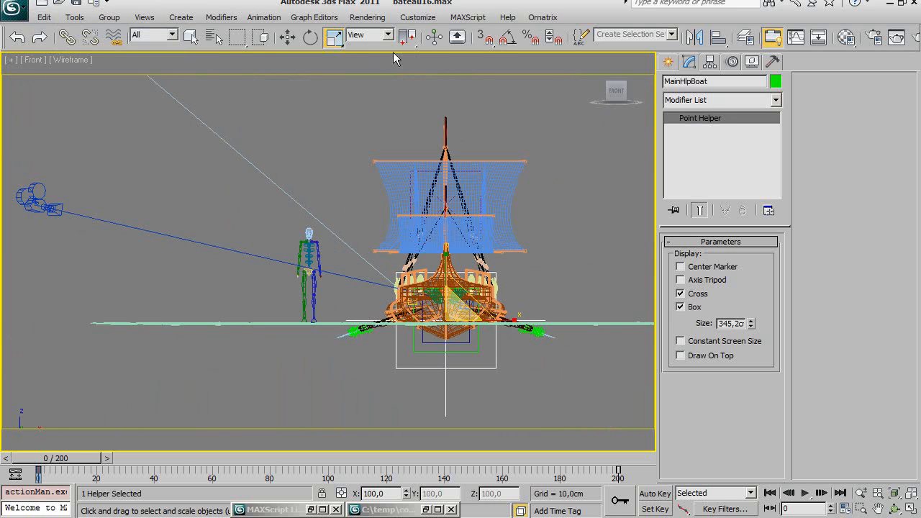
- Try scaling the ship's helper uniformly by an offset of 300%, and undo the scaling
{"action": "right_click", "coordinate": [335, 40]}
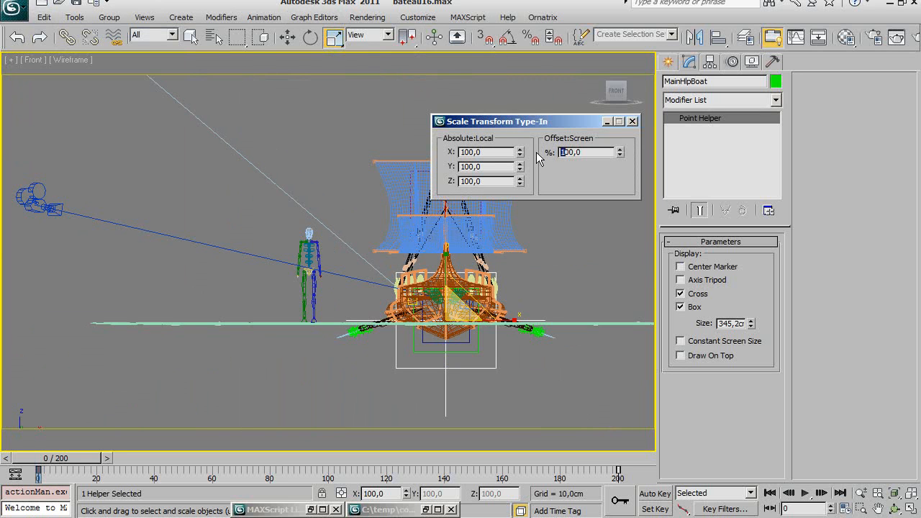
{"action": "key", "text": "Return"}
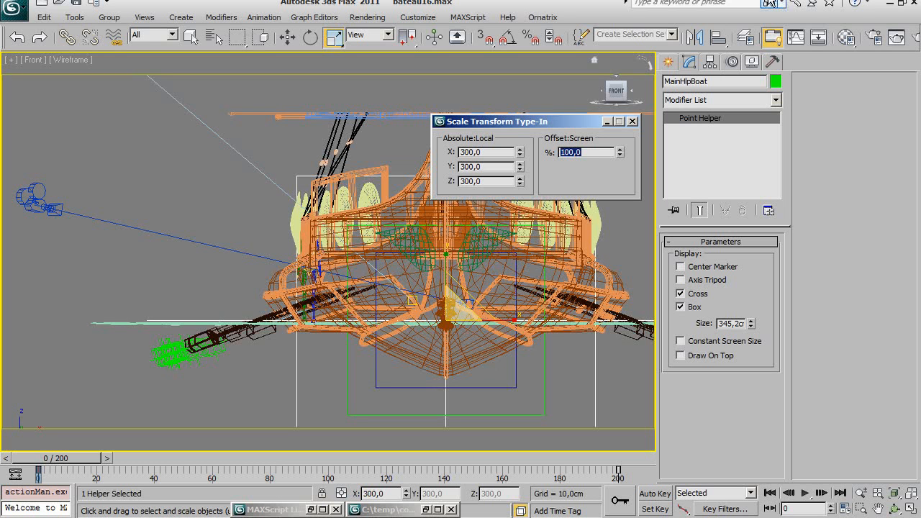
{"action": "left_click", "coordinate": [633, 121]}
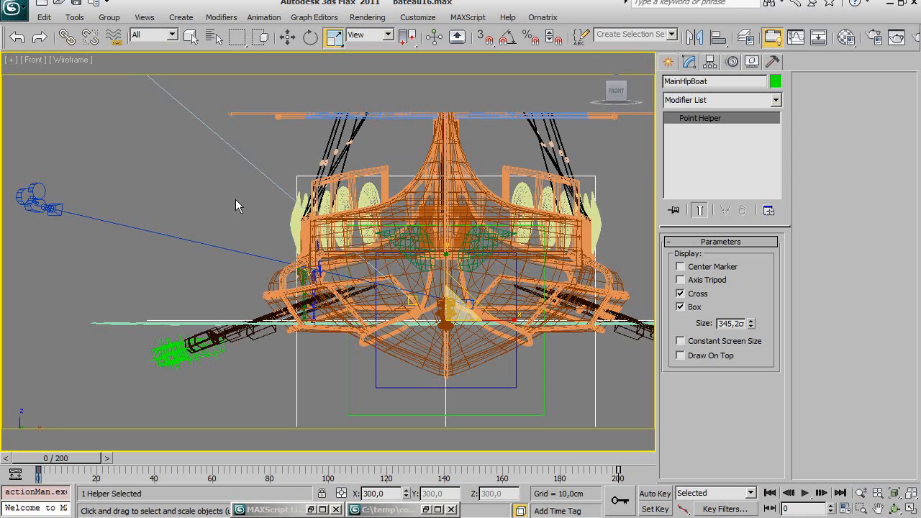
{"action": "left_click", "coordinate": [18, 39]}
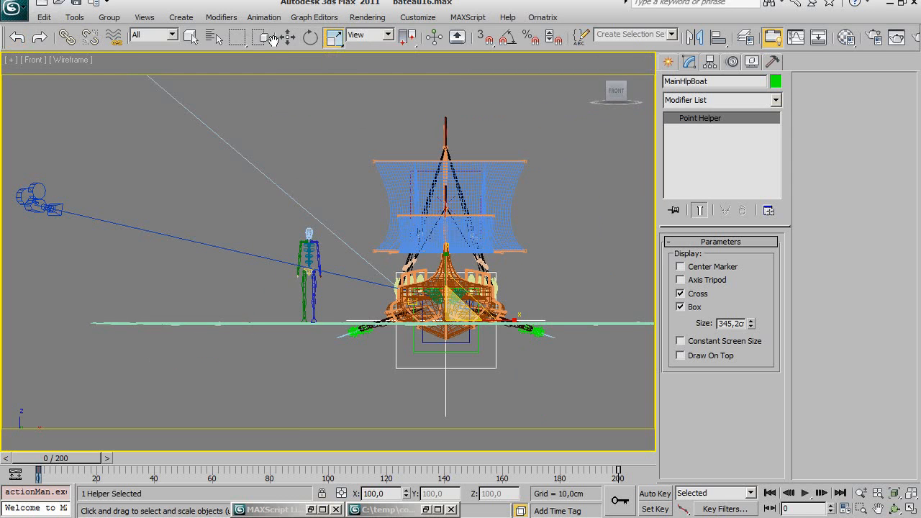
- Scale the ship's MainHlpBoat helper uniformly by an offset of 200%
{"action": "right_click", "coordinate": [334, 39]}
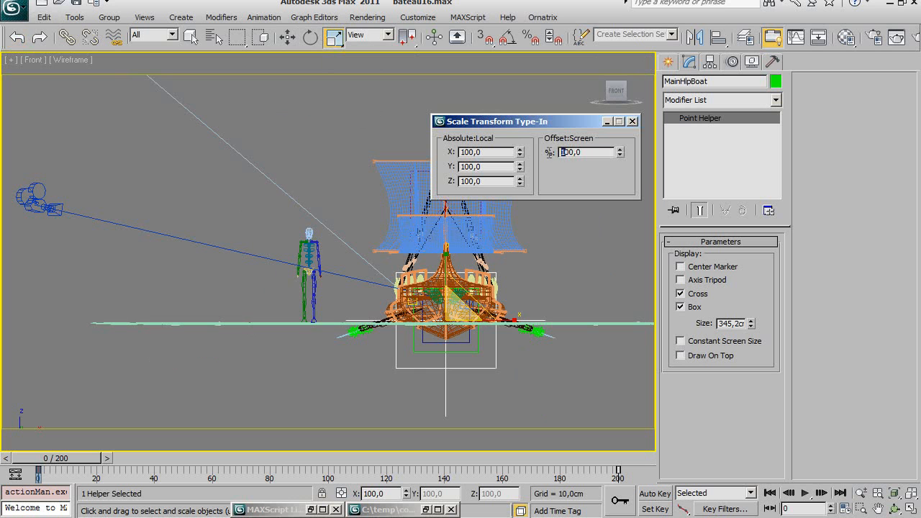
{"action": "key", "text": "Return"}
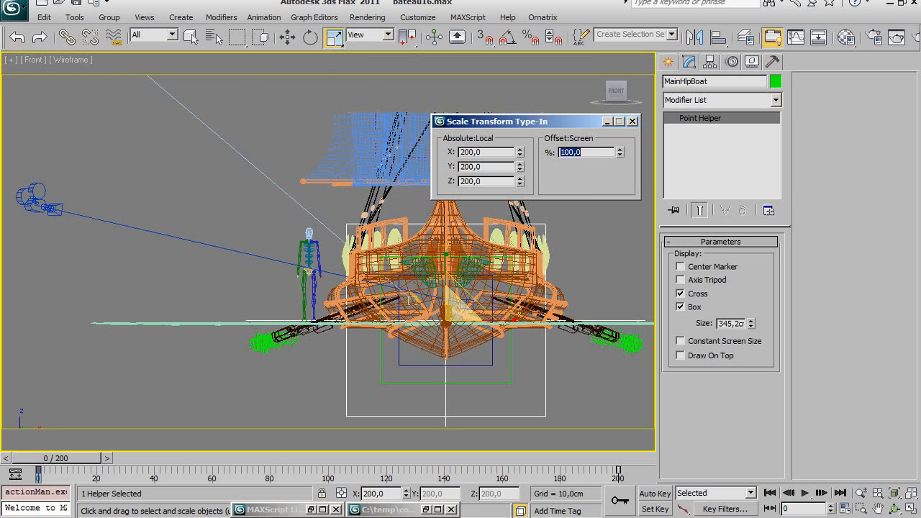
{"action": "left_click", "coordinate": [631, 121]}
- Compare the scaled ship's deck, shields and hull with the biped in a shaded perspective view from several angles
{"action": "key", "text": "p"}
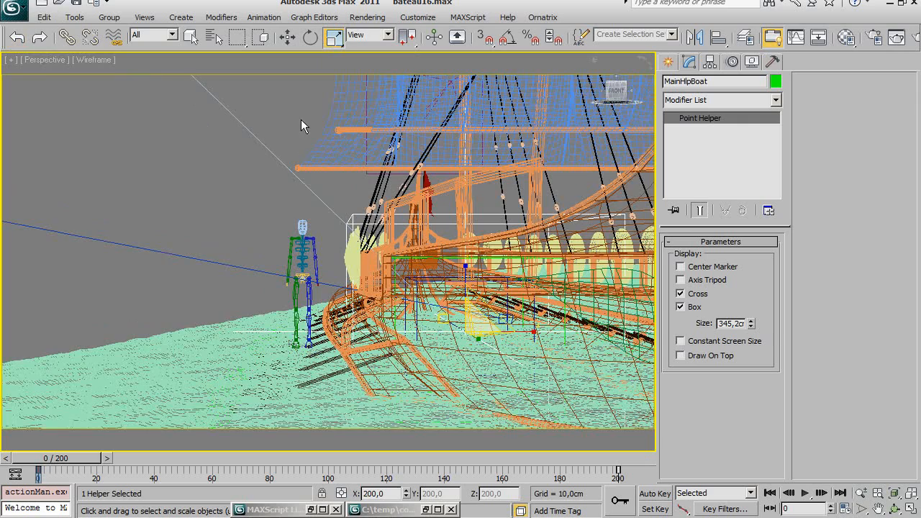
{"action": "left_click", "coordinate": [894, 510]}
{"action": "mouse_move", "coordinate": [331, 280]}
{"action": "left_mouse_down"}
{"action": "mouse_move", "coordinate": [431, 280]}
{"action": "mouse_move", "coordinate": [317, 262]}
{"action": "mouse_move", "coordinate": [345, 259]}
{"action": "mouse_move", "coordinate": [314, 279]}
{"action": "left_mouse_up"}
{"action": "key", "text": "r"}
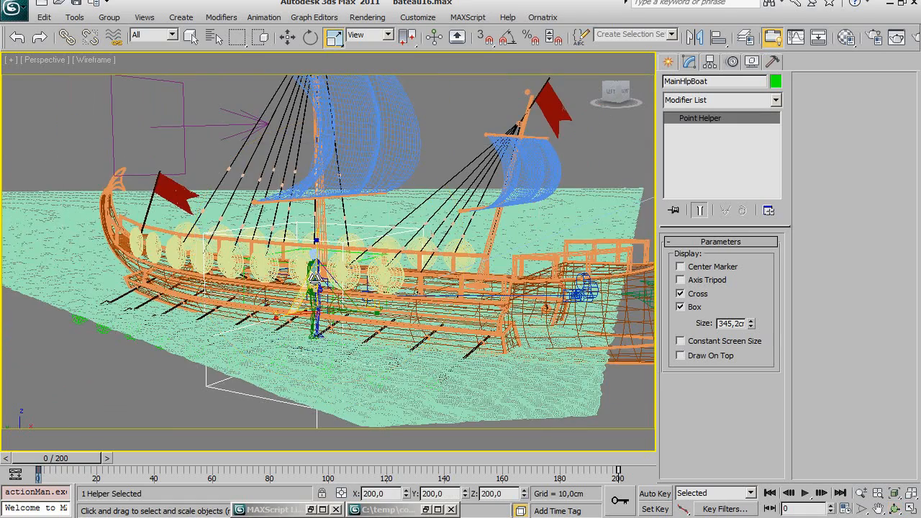
{"action": "key", "text": "F3"}
{"action": "scroll", "coordinate": [315, 283], "scroll_direction": "up", "scroll_amount": 8}
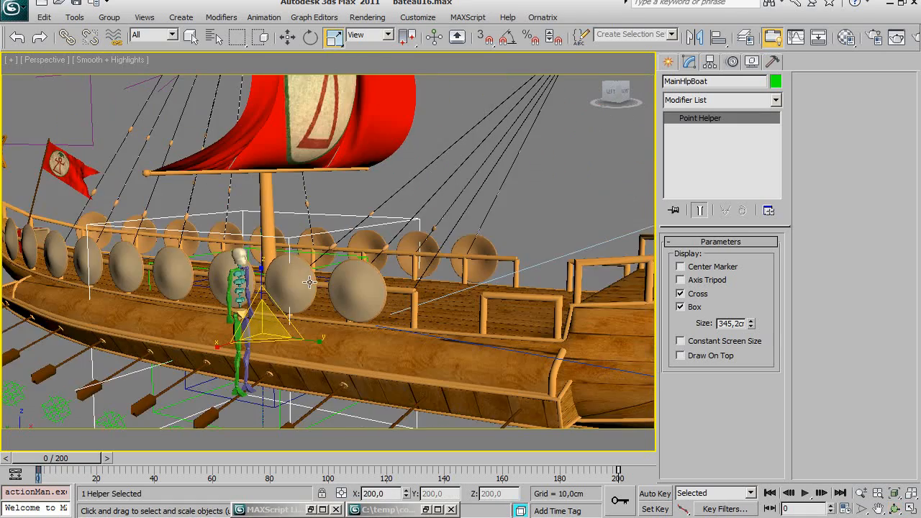
{"action": "key", "text": "ctrl+r"}
{"action": "mouse_move", "coordinate": [302, 323]}
{"action": "left_mouse_down"}
{"action": "mouse_move", "coordinate": [293, 255]}
{"action": "mouse_move", "coordinate": [308, 316]}
{"action": "mouse_move", "coordinate": [292, 319]}
{"action": "left_mouse_up"}
{"action": "middle_click_drag", "start_coordinate": [308, 294], "coordinate": [303, 291]}
{"action": "left_click_drag", "start_coordinate": [304, 291], "coordinate": [265, 305]}
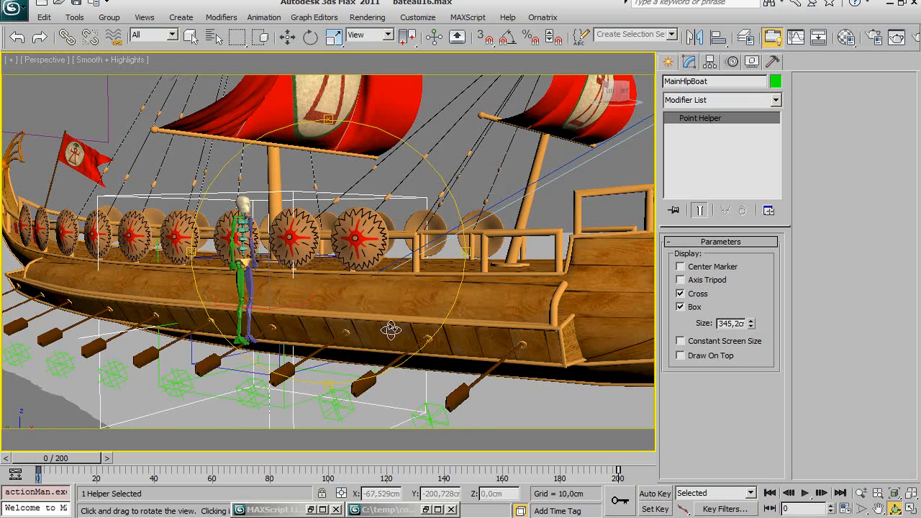
{"action": "left_click_drag", "start_coordinate": [362, 264], "coordinate": [358, 277]}
{"action": "right_click", "coordinate": [357, 277]}
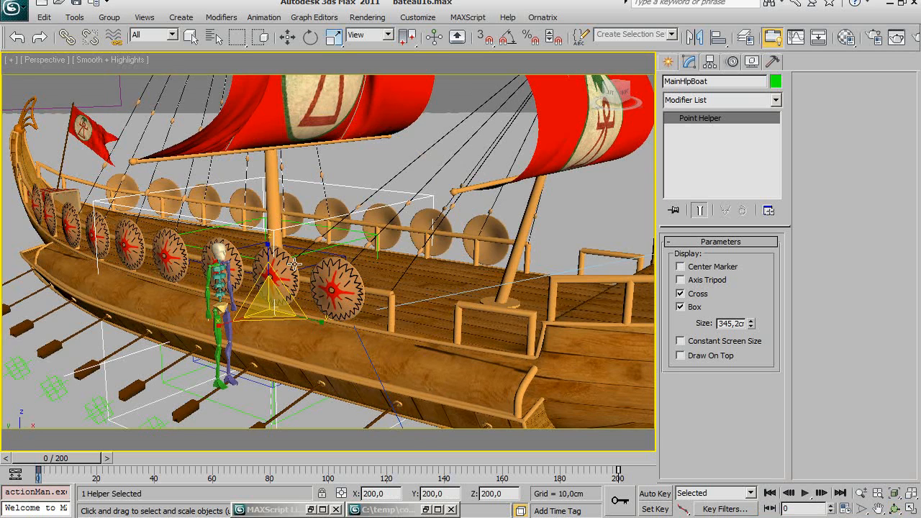
{"action": "scroll", "coordinate": [349, 254], "scroll_direction": "down", "scroll_amount": 6}
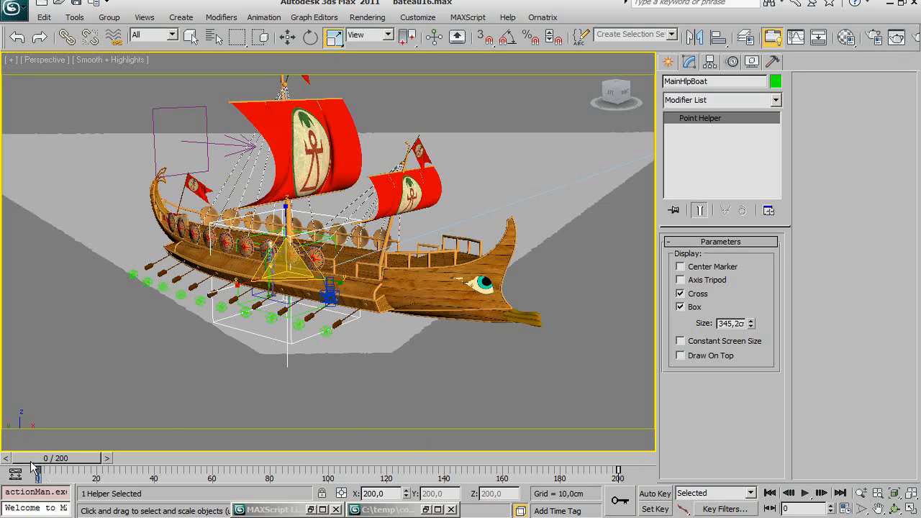
{"action": "left_click_drag", "start_coordinate": [594, 476], "coordinate": [695, 475]}
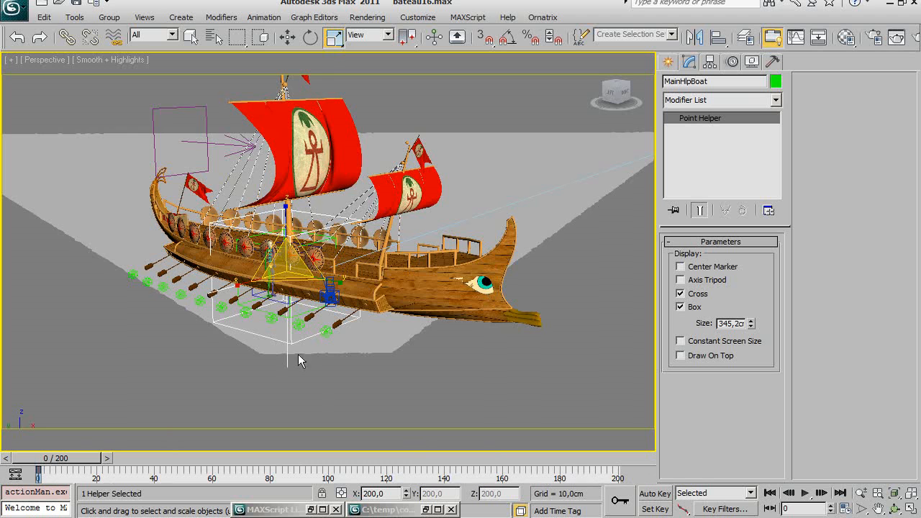
{"action": "middle_click_drag", "start_coordinate": [378, 326], "coordinate": [332, 302]}
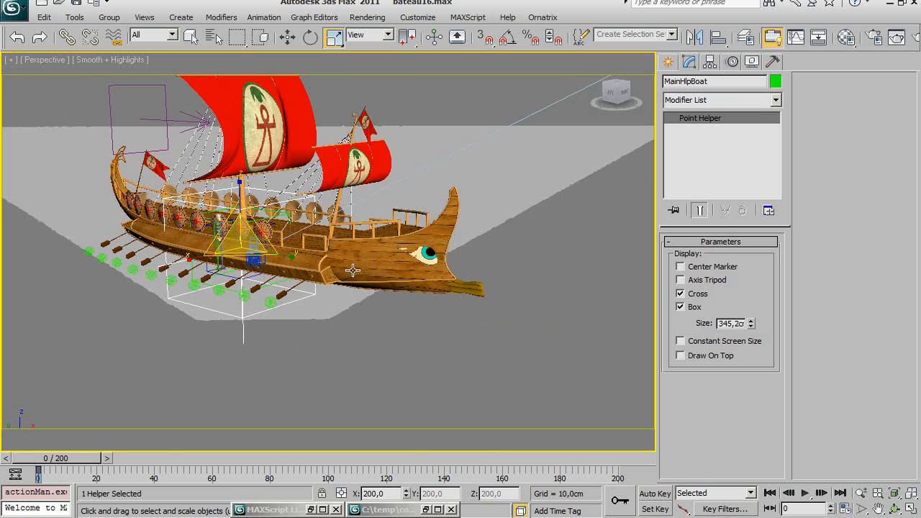
- Move Camera001 away from the ship in the top view to about X -1761 cm, Y -1590 cm, and look through it
{"action": "key", "text": "t"}
{"action": "scroll", "coordinate": [424, 261], "scroll_direction": "down", "scroll_amount": 10}
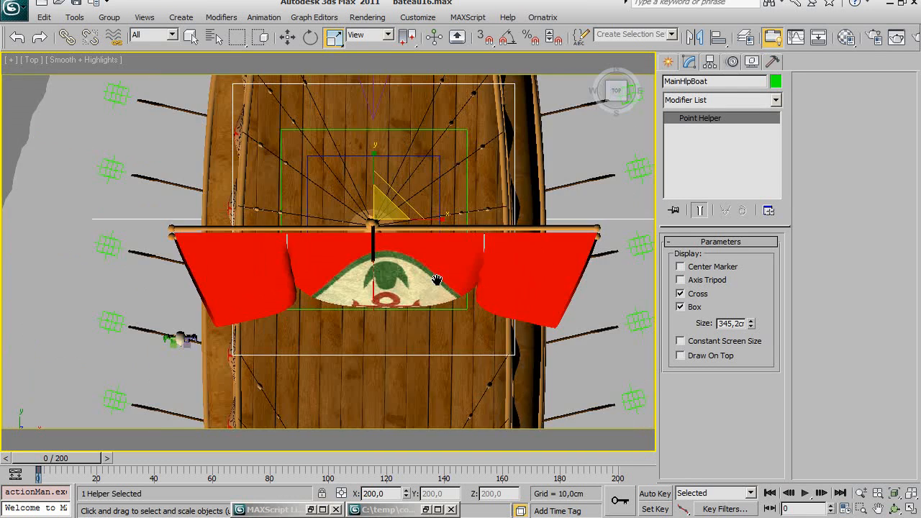
{"action": "scroll", "coordinate": [411, 317], "scroll_direction": "down", "scroll_amount": 3}
{"action": "middle_click_drag", "start_coordinate": [364, 288], "coordinate": [388, 224]}
{"action": "left_click", "coordinate": [279, 260]}
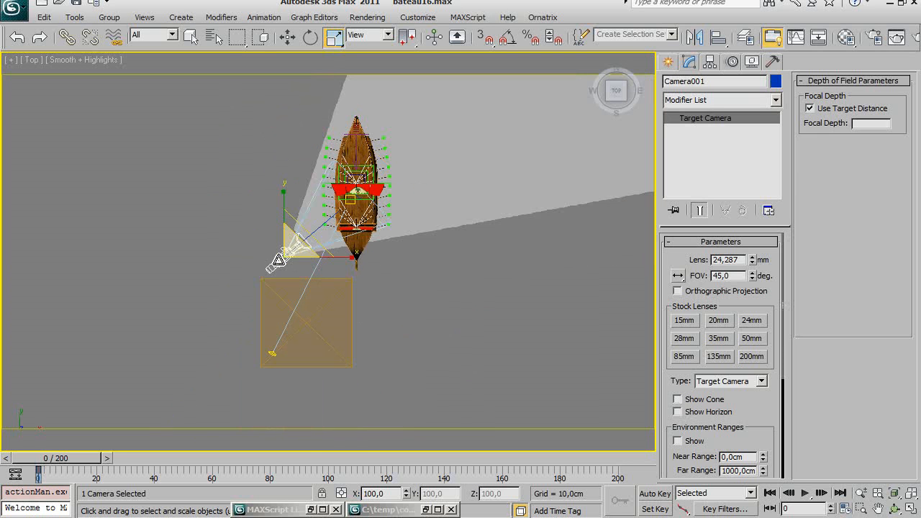
{"action": "right_click", "coordinate": [282, 262]}
{"action": "left_click", "coordinate": [300, 278]}
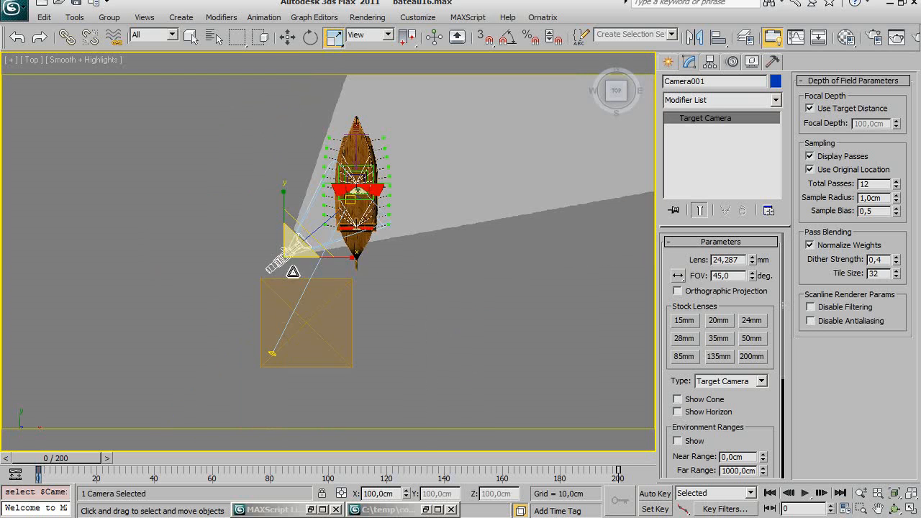
{"action": "left_click_drag", "start_coordinate": [281, 257], "coordinate": [245, 287]}
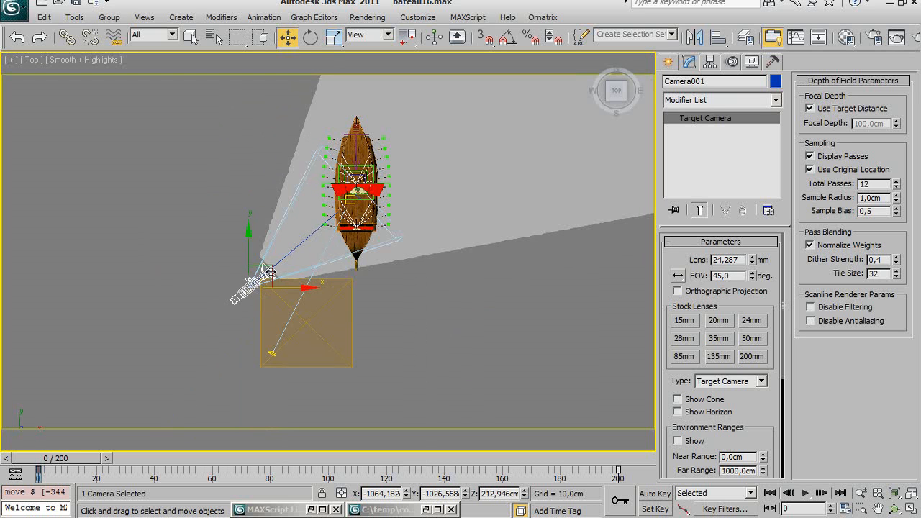
{"action": "left_click_drag", "start_coordinate": [237, 301], "coordinate": [191, 325]}
{"action": "key", "text": "c"}
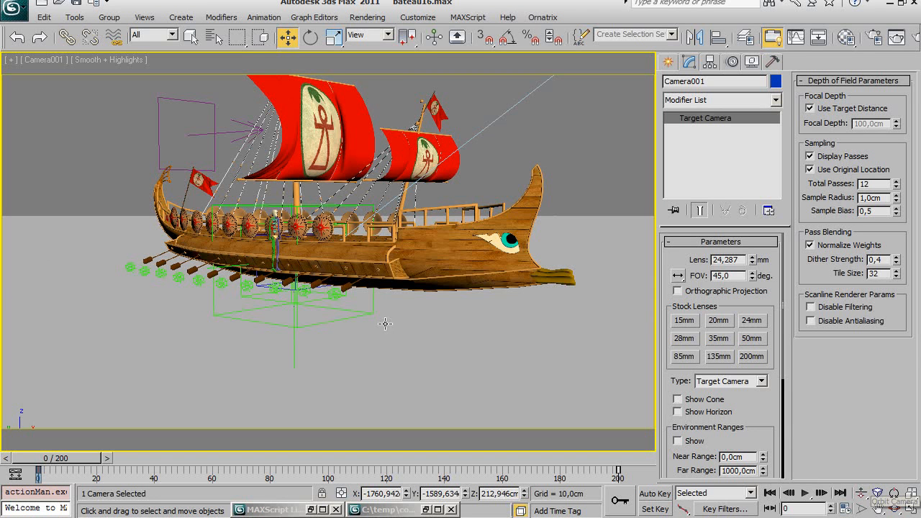
- Select the ship's MainHlpBoat helper and lower the ship vertically to about Z -251 cm
{"action": "left_click", "coordinate": [292, 207]}
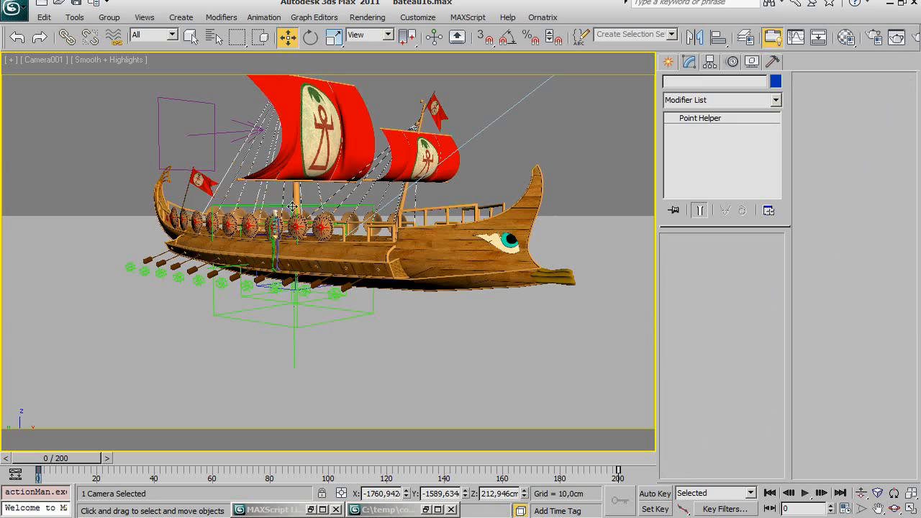
{"action": "left_click", "coordinate": [256, 207]}
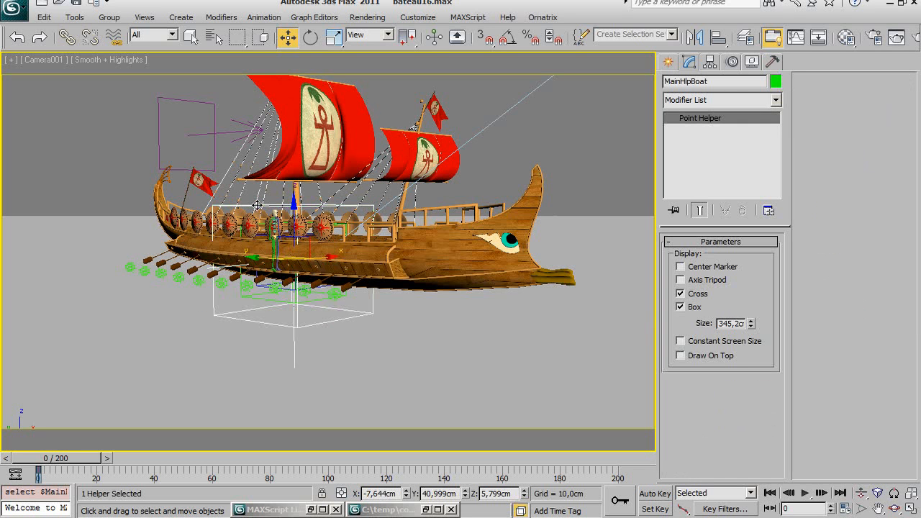
{"action": "left_click_drag", "start_coordinate": [293, 207], "coordinate": [293, 286]}
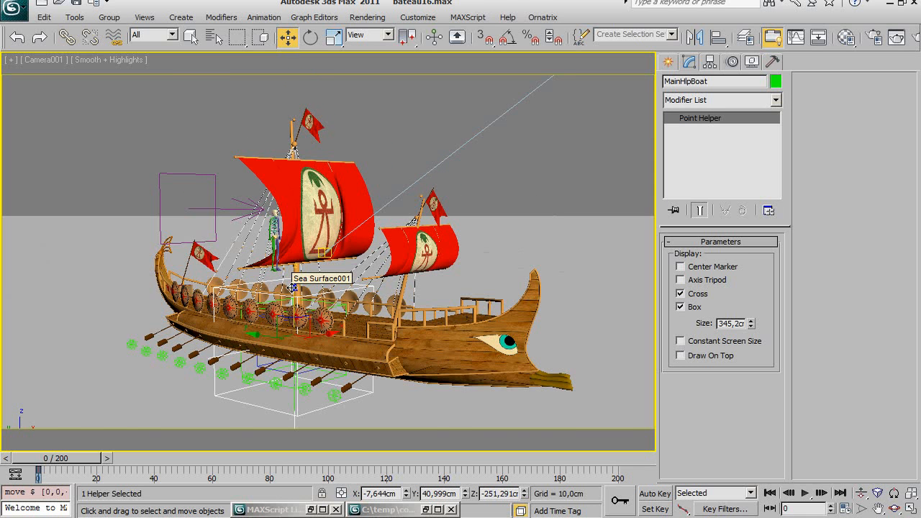
- Raise the ship in the front view until its hull sits at the waterline, at about Z 11,7 cm
{"action": "key", "text": "f"}
{"action": "middle_click_drag", "start_coordinate": [304, 231], "coordinate": [405, 226]}
{"action": "scroll", "coordinate": [405, 226], "scroll_direction": "down", "scroll_amount": 2}
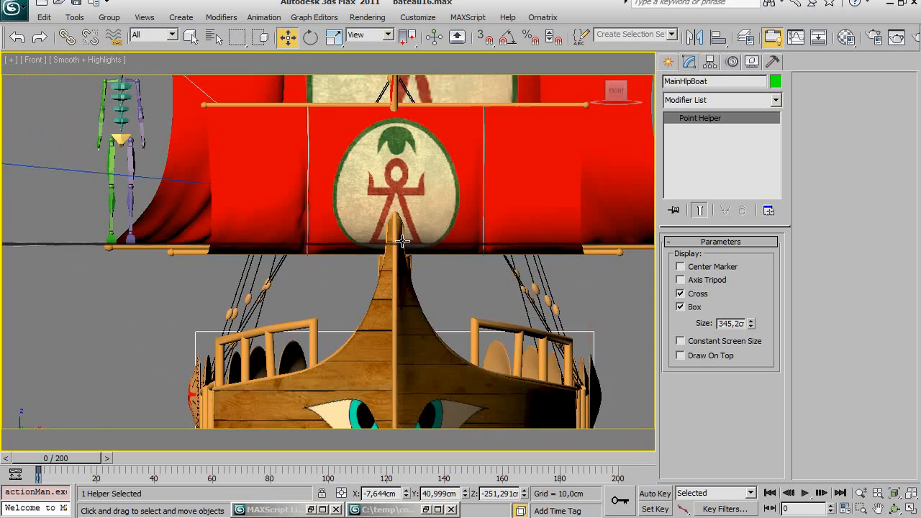
{"action": "scroll", "coordinate": [402, 249], "scroll_direction": "down", "scroll_amount": 4}
{"action": "scroll", "coordinate": [393, 251], "scroll_direction": "down", "scroll_amount": 2}
{"action": "scroll", "coordinate": [392, 251], "scroll_direction": "up", "scroll_amount": 5}
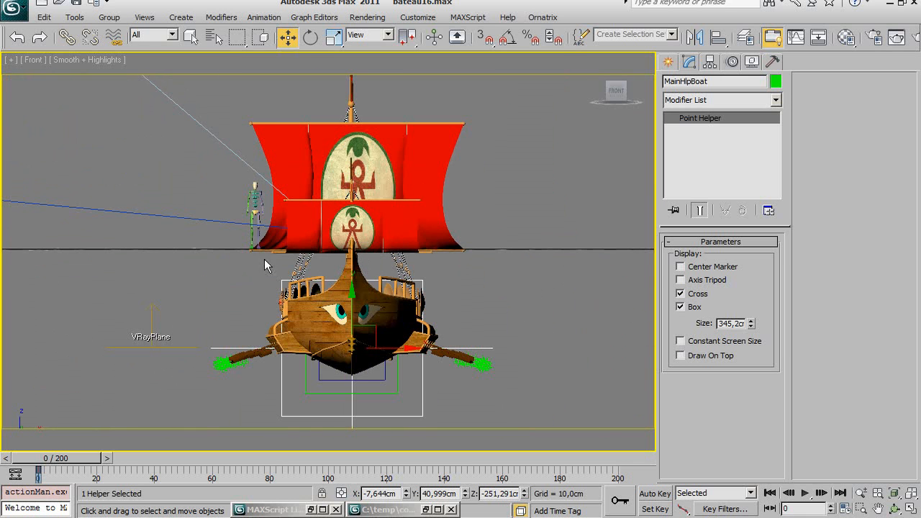
{"action": "left_click_drag", "start_coordinate": [340, 303], "coordinate": [345, 206]}
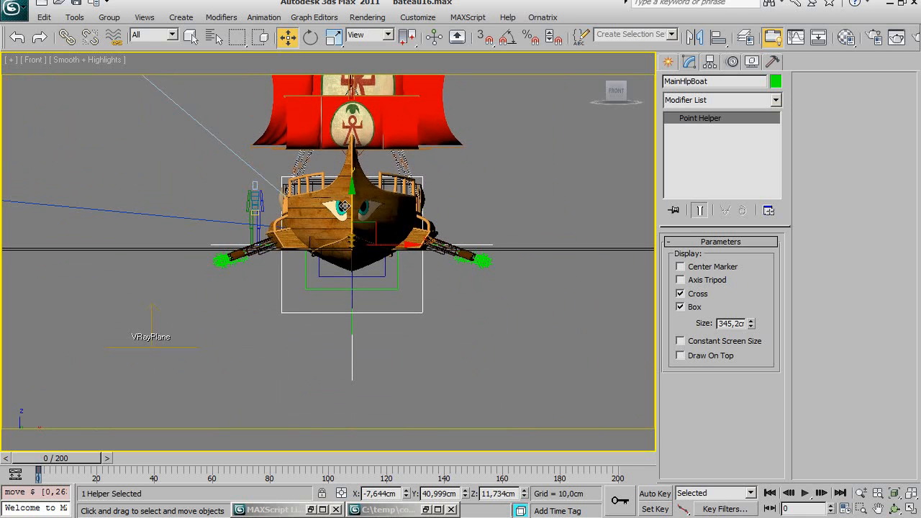
- Show edged faces in the Camera001 view, and orbit slightly and pan the camera to frame the whole ship with its masts
{"action": "key", "text": "c"}
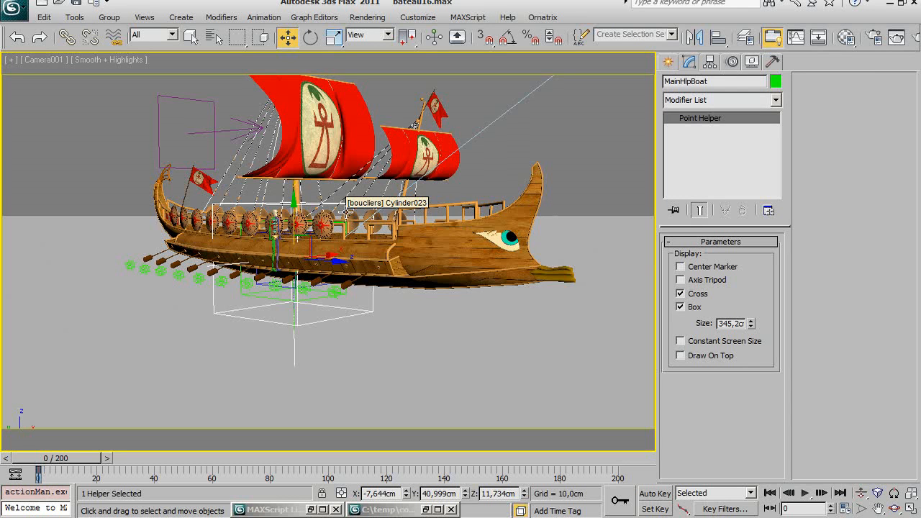
{"action": "key", "text": "F4"}
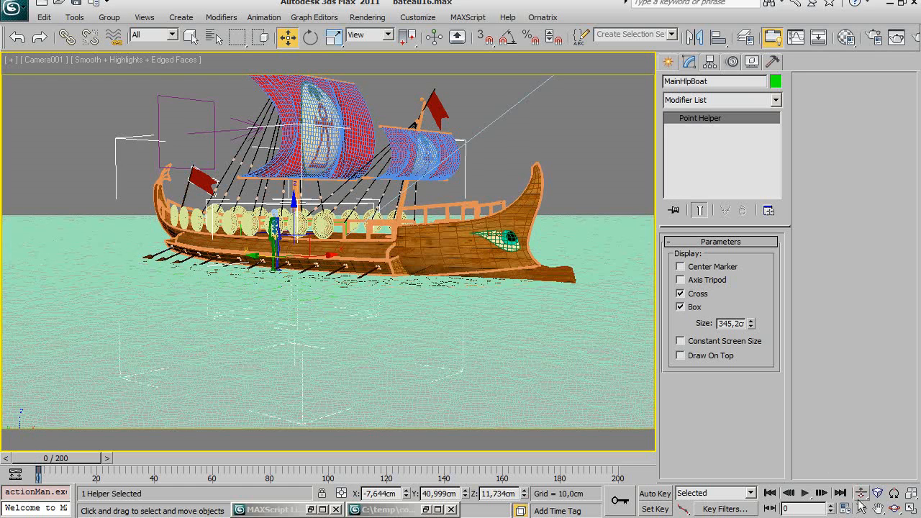
{"action": "left_click", "coordinate": [892, 509]}
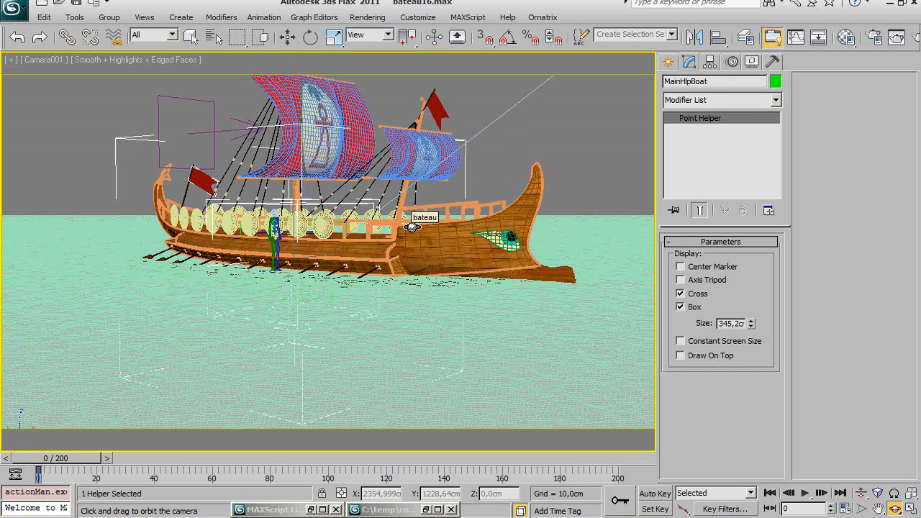
{"action": "left_click_drag", "start_coordinate": [412, 227], "coordinate": [412, 232]}
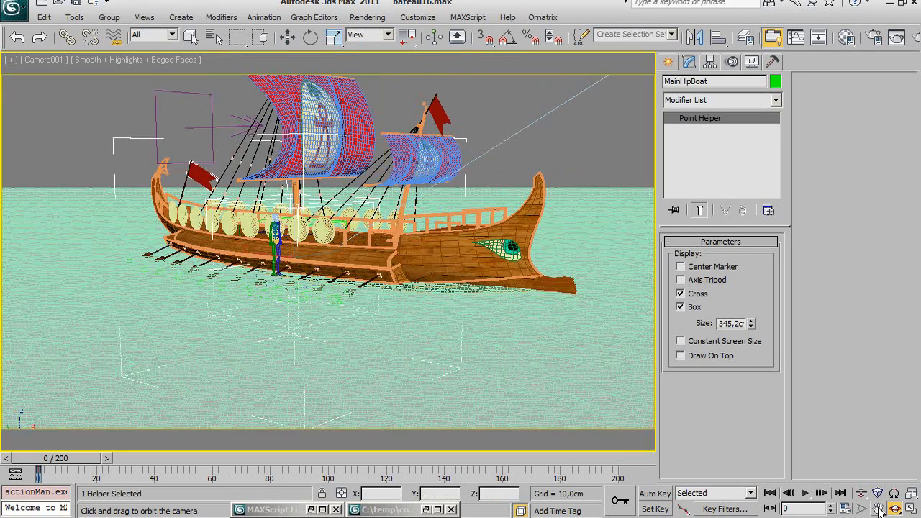
{"action": "left_click", "coordinate": [894, 509]}
{"action": "left_click_drag", "start_coordinate": [893, 509], "coordinate": [894, 493]}
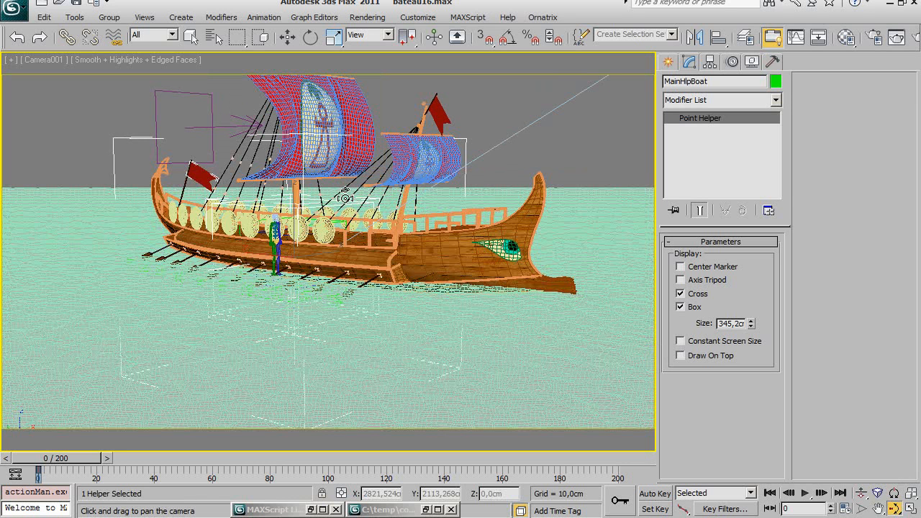
{"action": "mouse_move", "coordinate": [344, 198]}
{"action": "left_mouse_down"}
{"action": "mouse_move", "coordinate": [347, 187]}
{"action": "mouse_move", "coordinate": [332, 218]}
{"action": "left_mouse_up"}
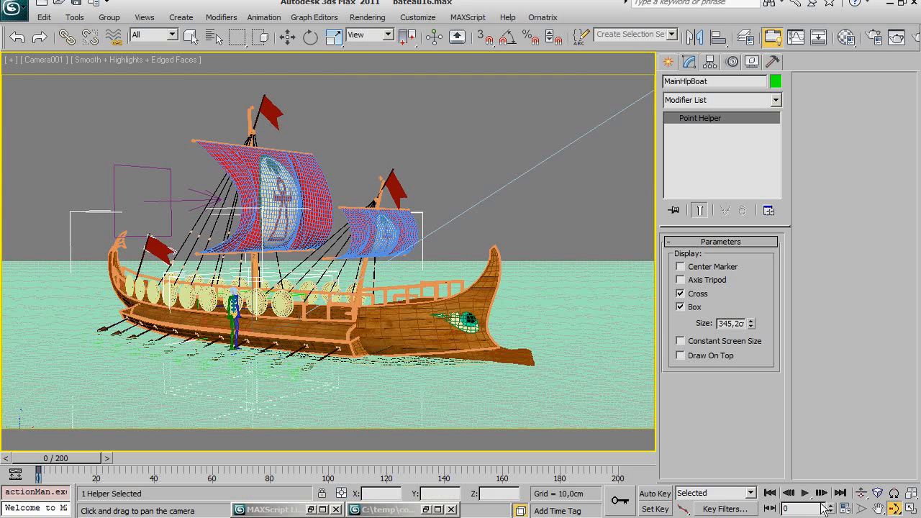
- Select the pelvis of the reference biped beside the ship and delete the biped
{"action": "key", "text": "w"}
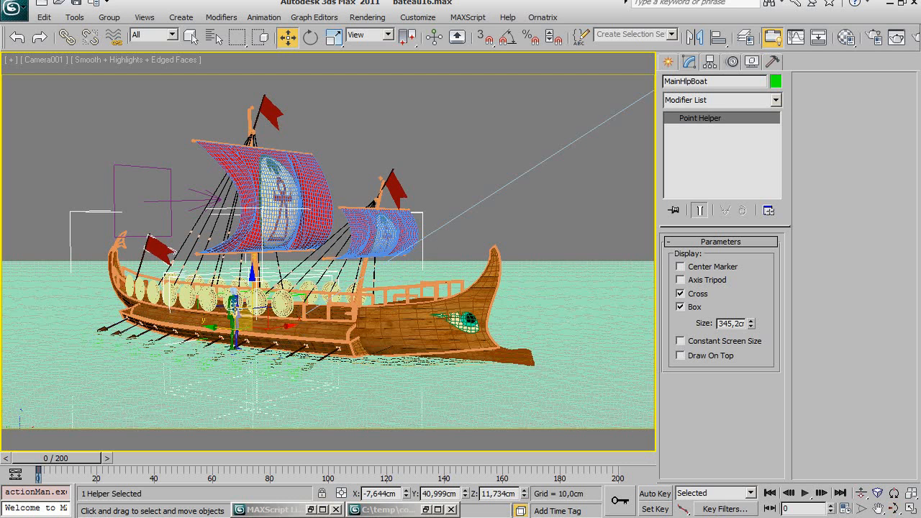
{"action": "left_click", "coordinate": [232, 305]}
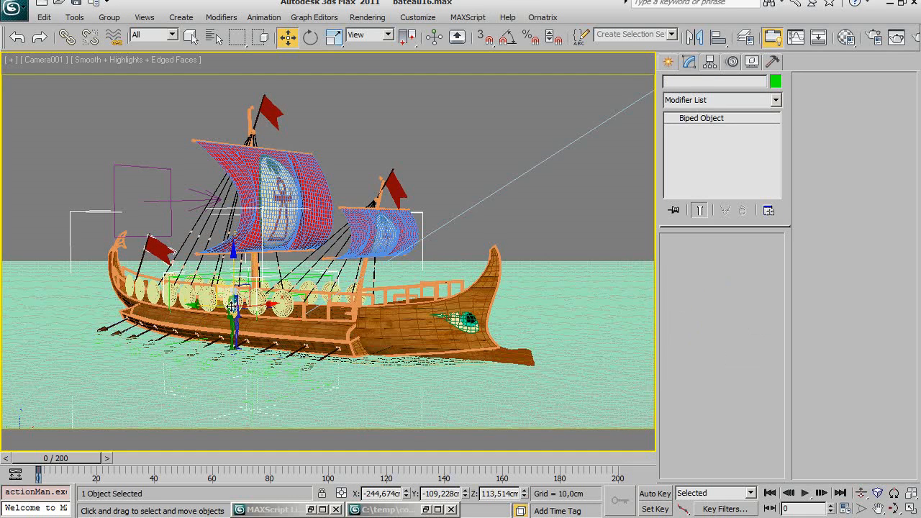
{"action": "left_click", "coordinate": [233, 315]}
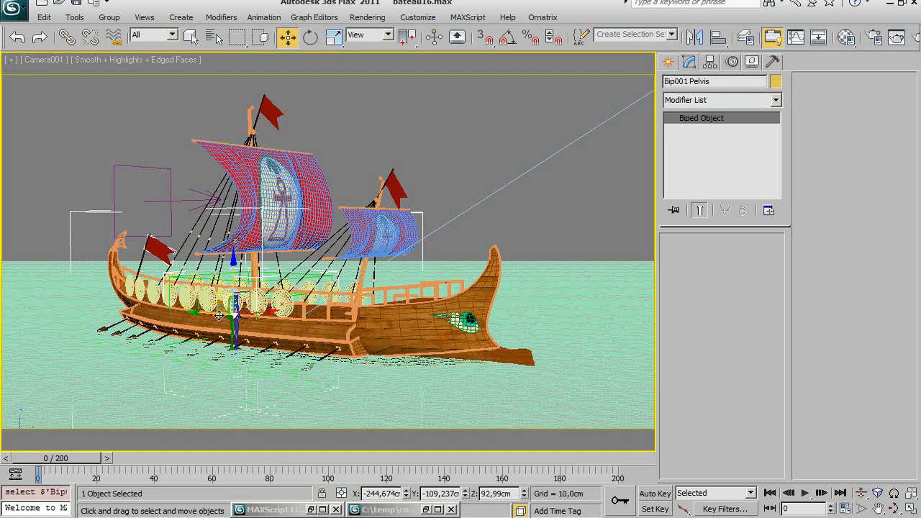
{"action": "key", "text": "Delete"}
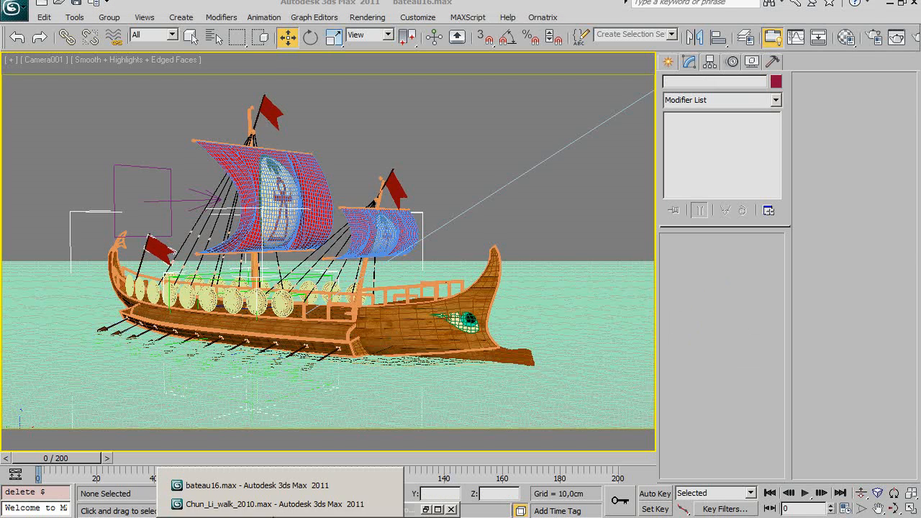
- Switch to the Chun_Li_walk_2010.max scene and expand the biped's modes and display settings to its name Bip001
{"action": "left_click", "coordinate": [269, 508]}
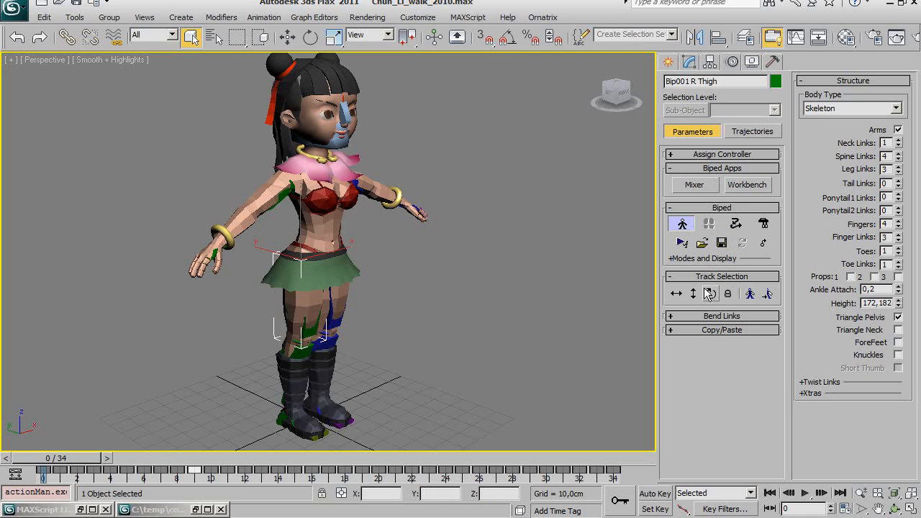
{"action": "left_click", "coordinate": [709, 259]}
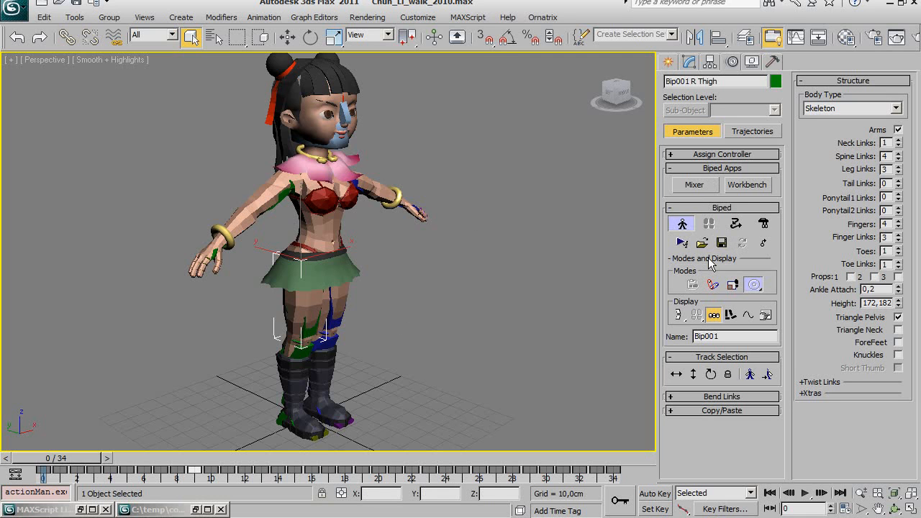
{"action": "double_click", "coordinate": [730, 338]}
- Rename the character's body mesh SoldatBody01 and copy the new name
{"action": "left_click", "coordinate": [304, 117]}
{"action": "double_click", "coordinate": [698, 81]}
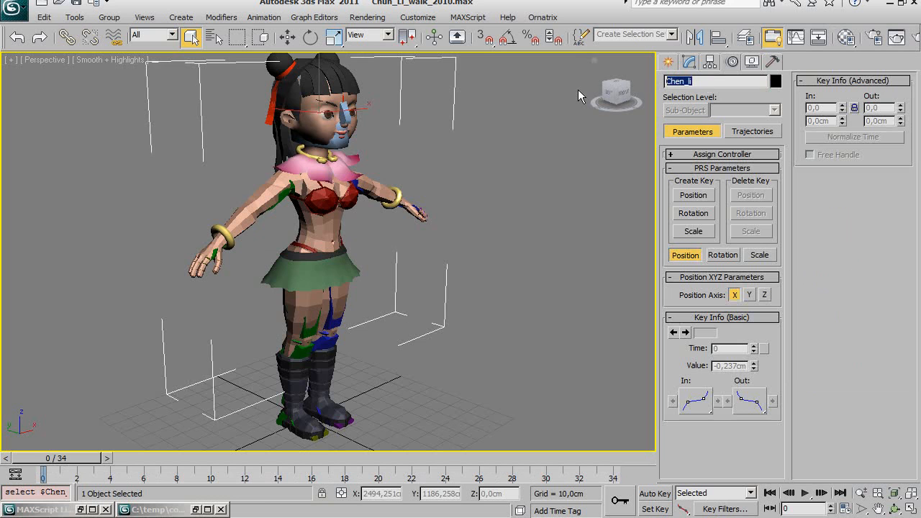
{"action": "type", "text": "Solda"}
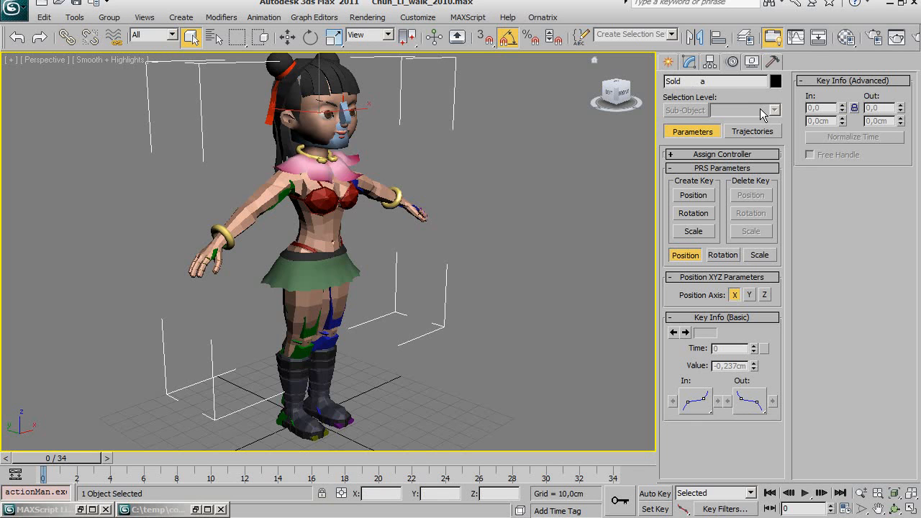
{"action": "key", "text": "BackSpace"}
{"action": "type", "text": "tBody01"}
{"action": "key", "text": "Return"}
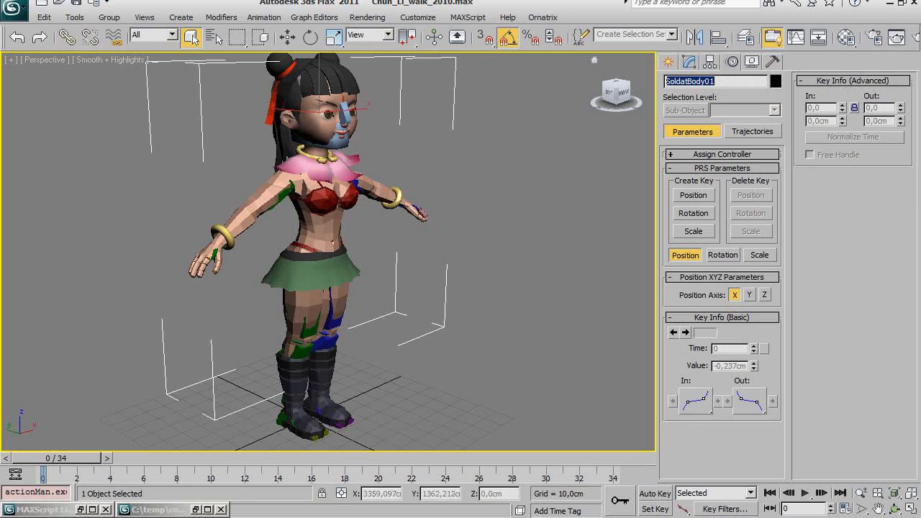
{"action": "right_click", "coordinate": [702, 81]}
{"action": "left_click", "coordinate": [723, 119]}
- Check the hair pieces, open the layer manager, and select all objects on the Chun_Li_Cloth layer
{"action": "left_click", "coordinate": [311, 90]}
{"action": "left_click", "coordinate": [281, 103]}
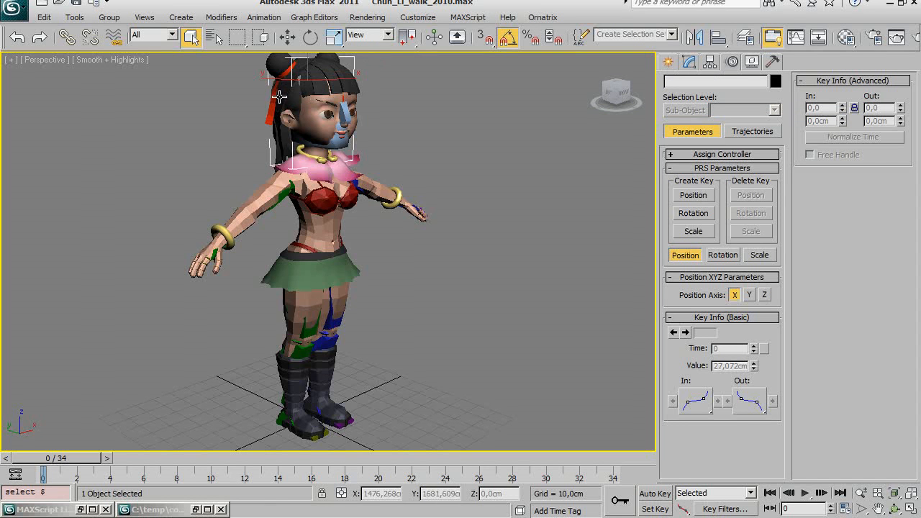
{"action": "left_click", "coordinate": [745, 36]}
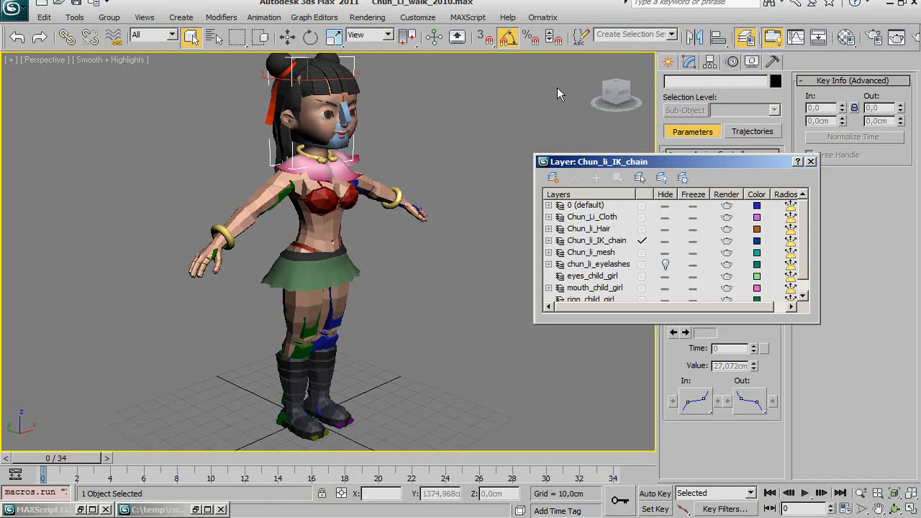
{"action": "left_click", "coordinate": [583, 219]}
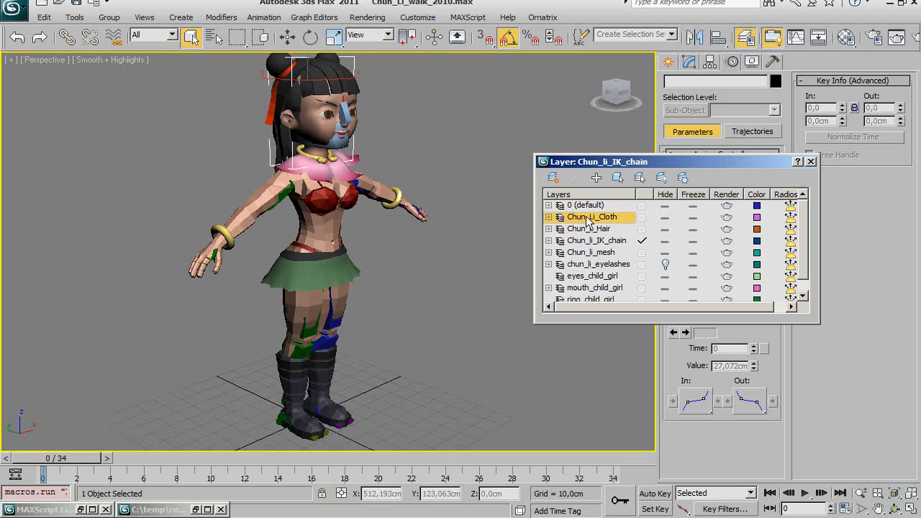
{"action": "right_click", "coordinate": [587, 219]}
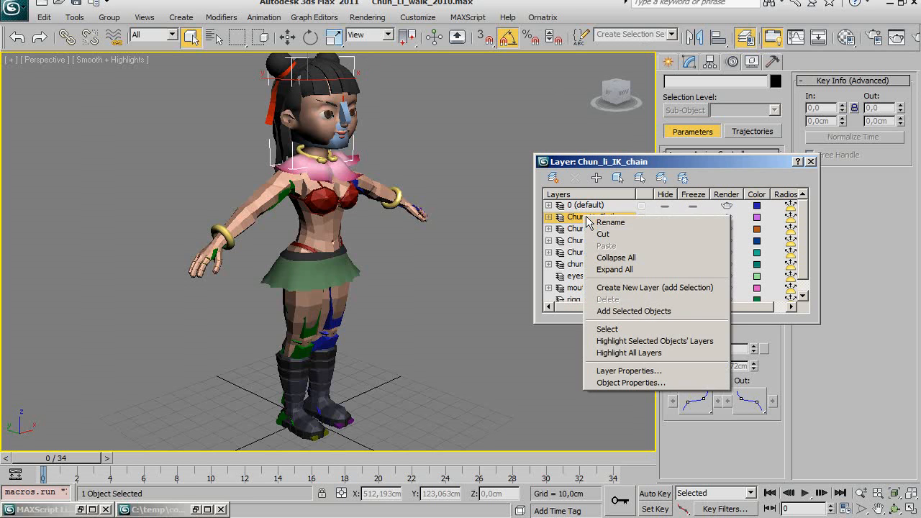
{"action": "left_click", "coordinate": [619, 327]}
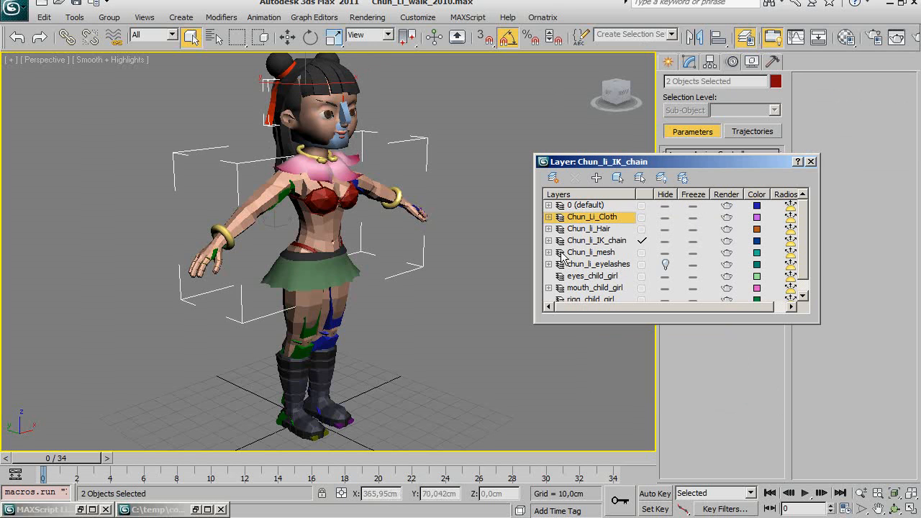
- Expand the Chun_Li_Cloth layer, select its unnamed object, and close the layer manager
{"action": "left_click", "coordinate": [549, 217]}
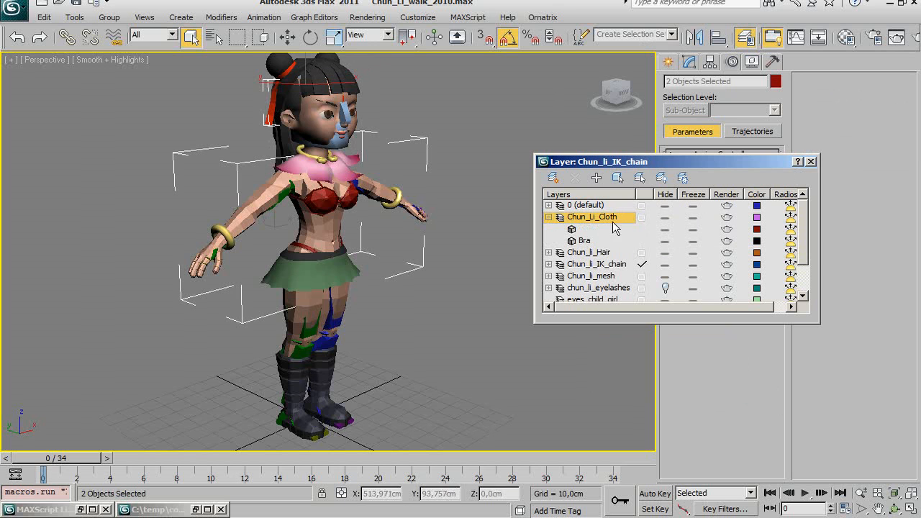
{"action": "left_click", "coordinate": [589, 231]}
{"action": "right_click", "coordinate": [586, 231]}
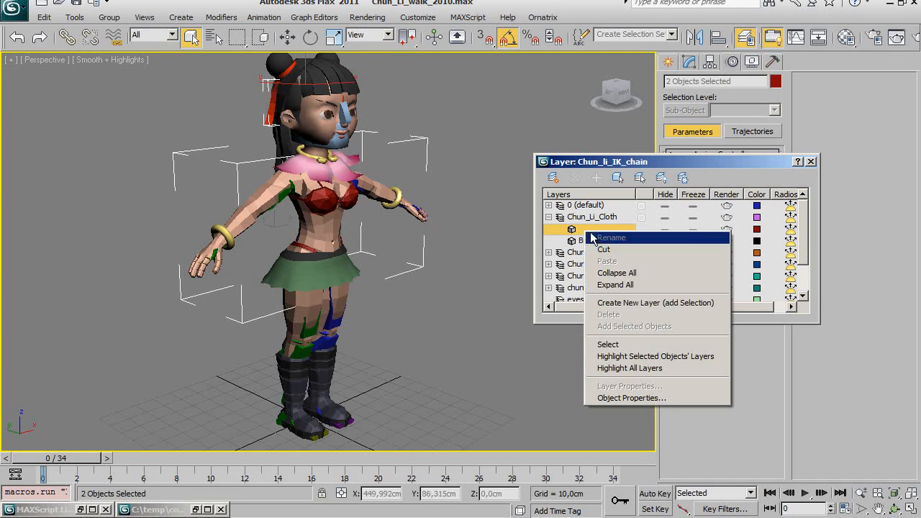
{"action": "left_click", "coordinate": [602, 347]}
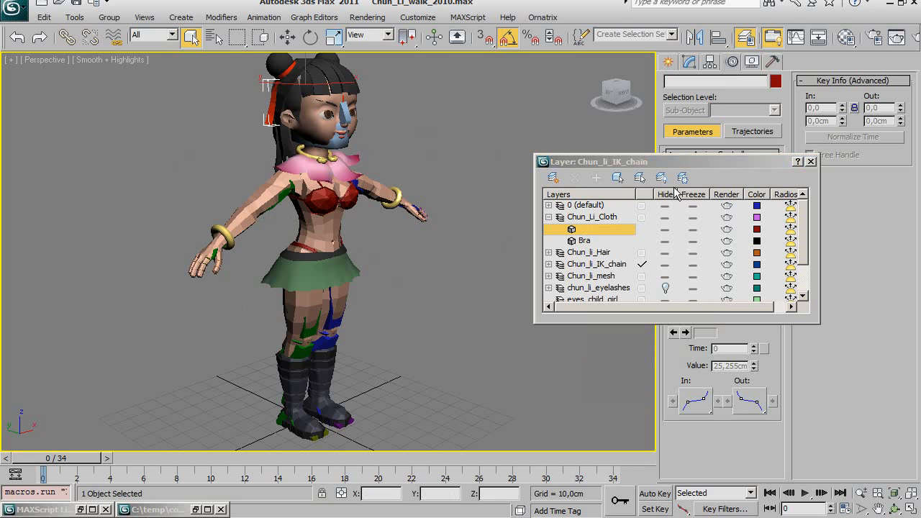
{"action": "left_click", "coordinate": [811, 163]}
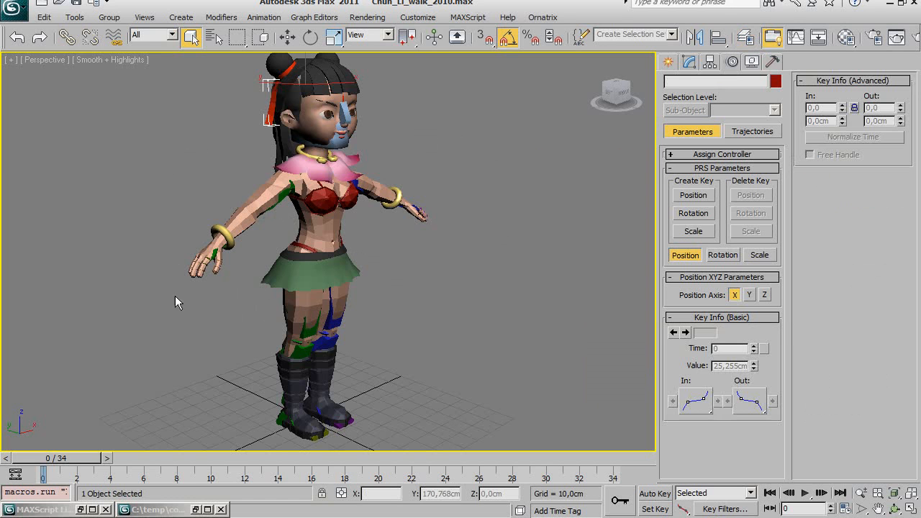
- Rename the character's Bra clothing mesh SoldatCloth01, reusing the copied body name
{"action": "left_click", "coordinate": [894, 509]}
{"action": "left_click_drag", "start_coordinate": [245, 266], "coordinate": [374, 264]}
{"action": "right_click", "coordinate": [290, 268]}
{"action": "left_click", "coordinate": [290, 268]}
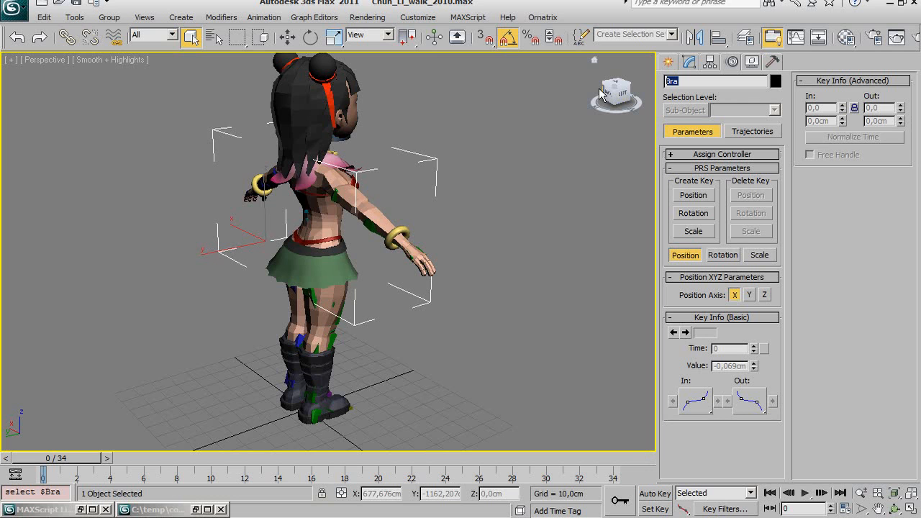
{"action": "key", "text": "ctrl+v"}
{"action": "key", "text": "BackSpace"}
{"action": "key", "text": "BackSpace"}
{"action": "key", "text": "BackSpace"}
{"action": "key", "text": "BackSpace"}
{"action": "type", "text": "Clo"}
{"action": "key", "text": "Return"}
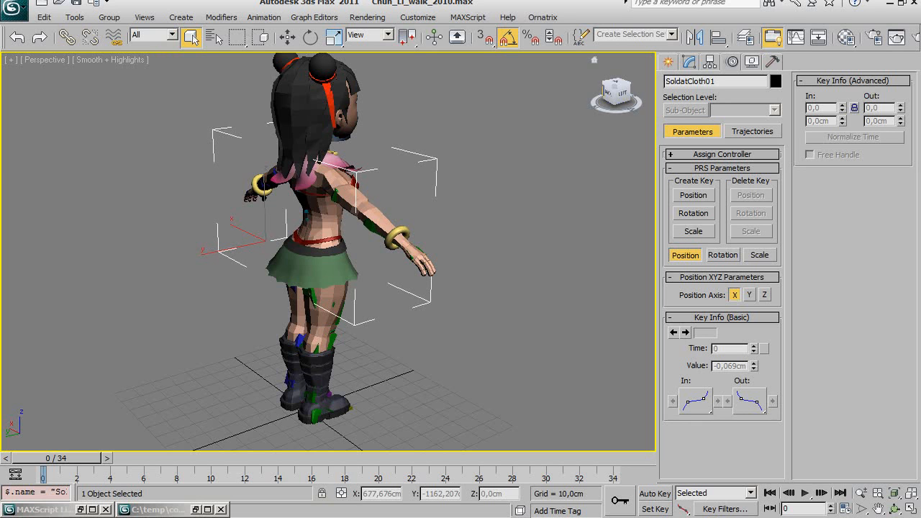
- Rename the character's right boot SoldatBootsRight01
{"action": "left_click", "coordinate": [313, 369]}
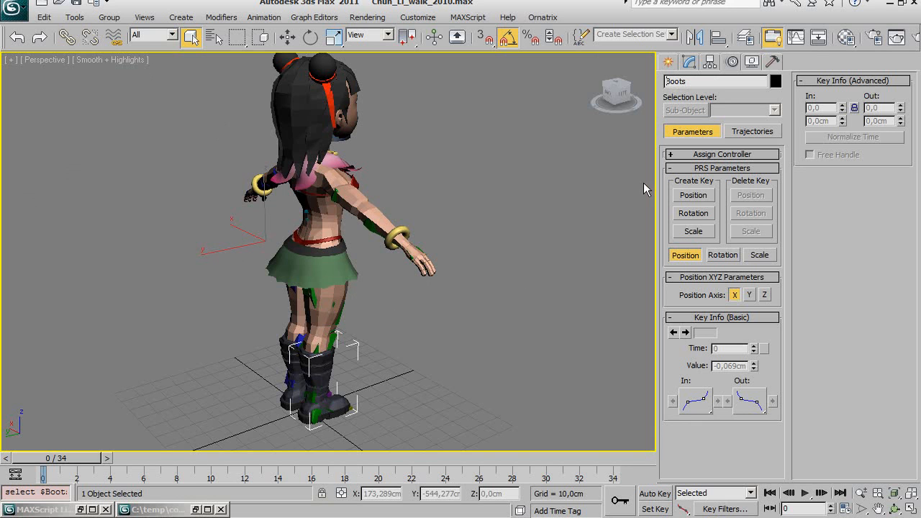
{"action": "left_click", "coordinate": [666, 81]}
{"action": "type", "text": "Soldar"}
{"action": "key", "text": "BackSpace"}
{"action": "type", "text": "t"}
{"action": "key", "text": "Return"}
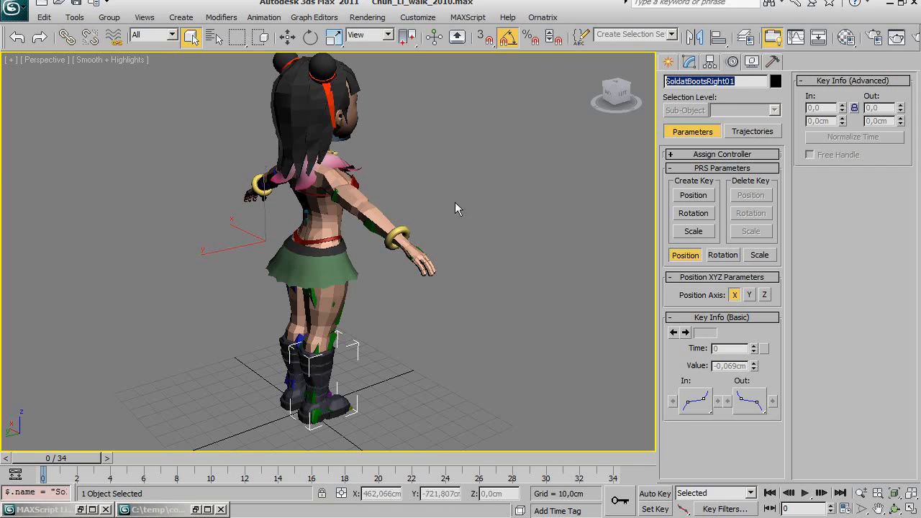
- Rename the character's left boot SoldatBootsLeft01
{"action": "left_click", "coordinate": [287, 363]}
{"action": "double_click", "coordinate": [715, 81]}
{"action": "type", "text": "SoldatBootsRight01"}
{"action": "left_click_drag", "start_coordinate": [707, 81], "coordinate": [721, 82]}
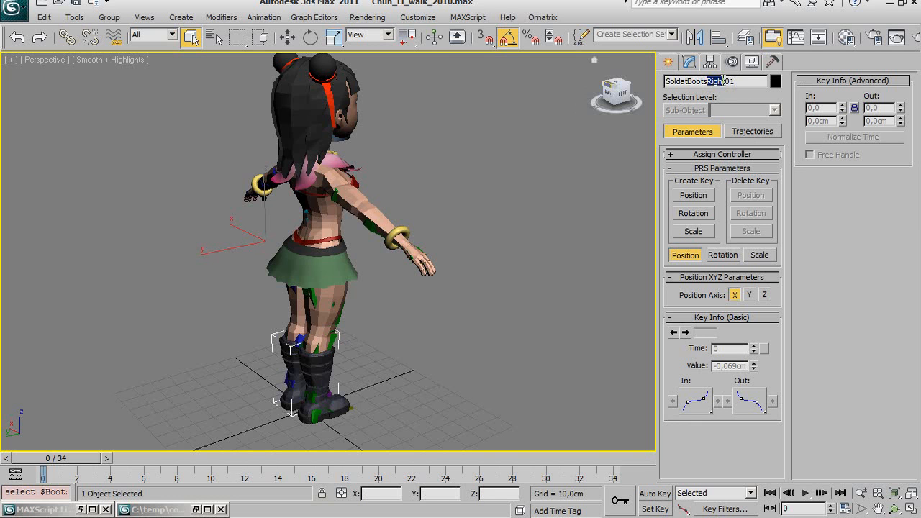
{"action": "type", "text": "Lef"}
{"action": "key", "text": "Return"}
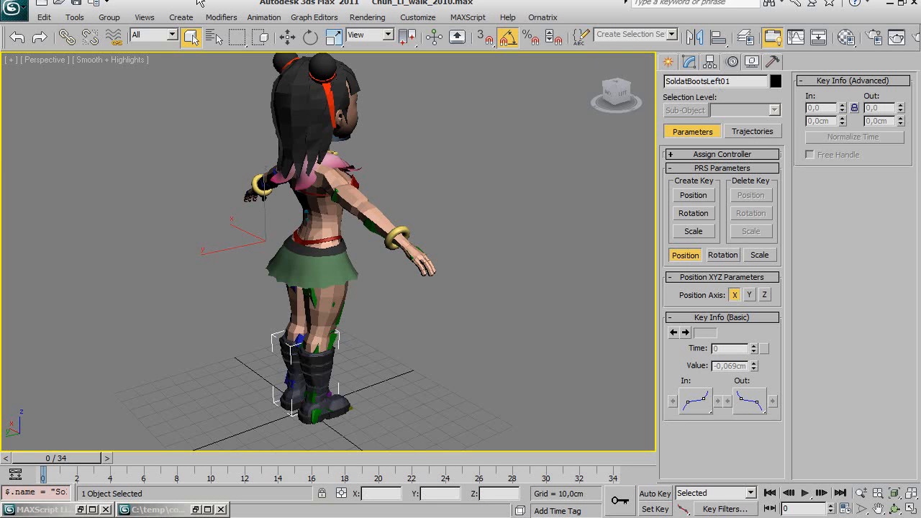
- Select the skirt and the back hair in turn, and check the hair mesh in wireframe
{"action": "left_click", "coordinate": [314, 265]}
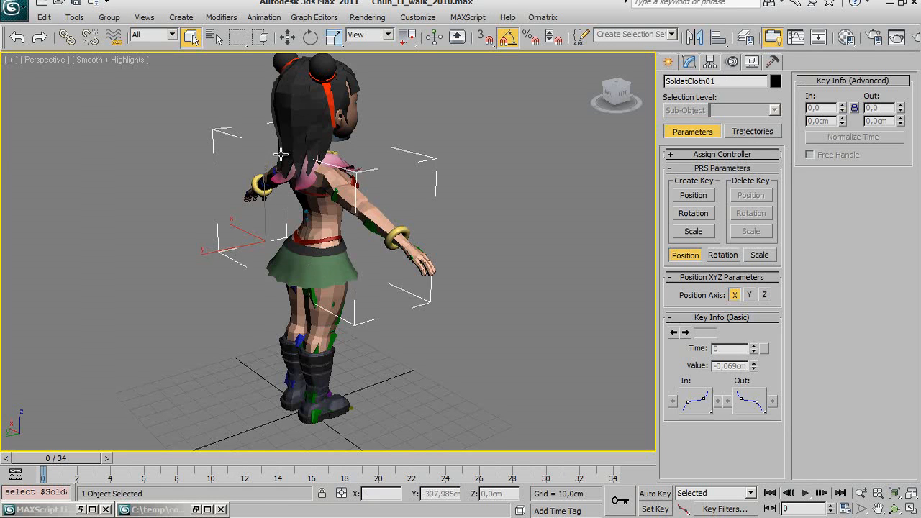
{"action": "left_click", "coordinate": [299, 95]}
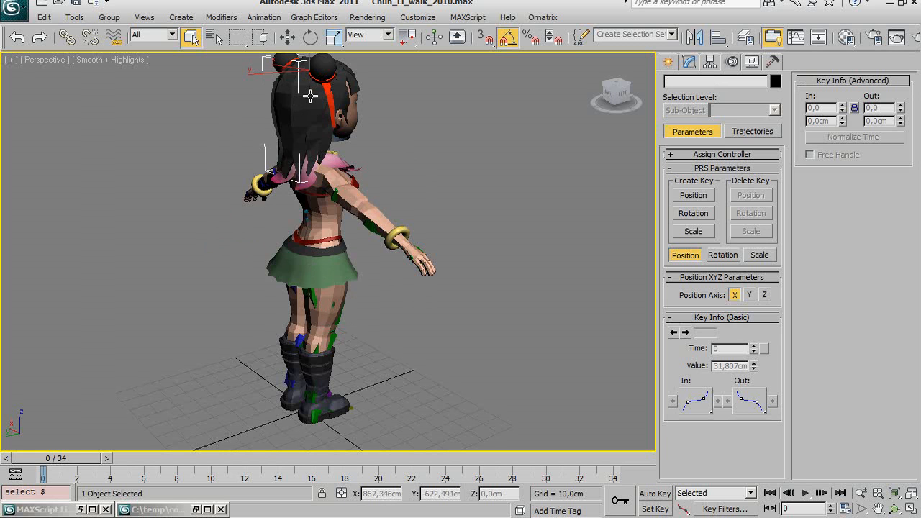
{"action": "key", "text": "F3"}
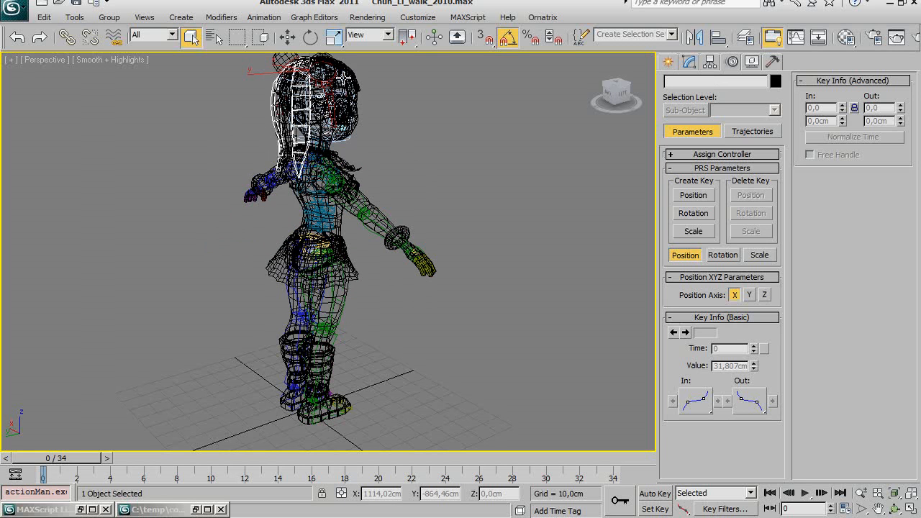
{"action": "key", "text": "F3"}
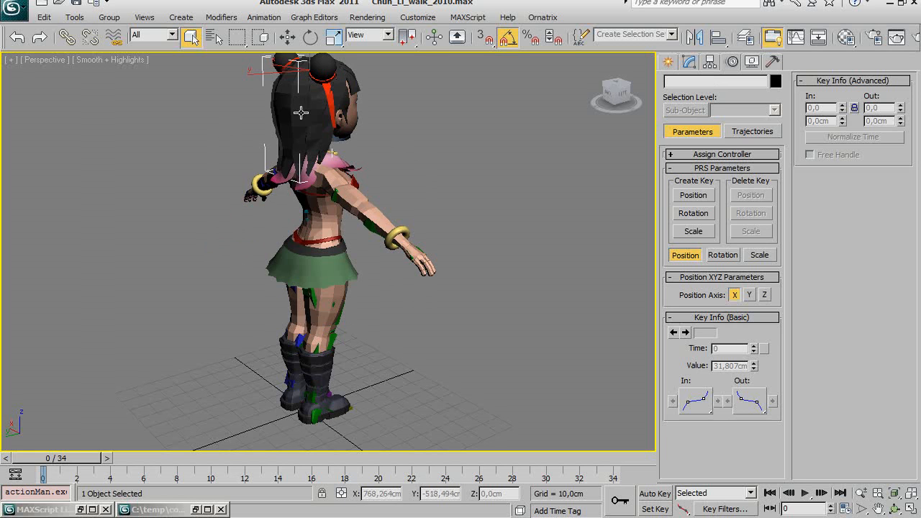
- Inspect the modifier stacks of the back hair pieces, the red ribbon and the front fringe
{"action": "left_click", "coordinate": [690, 61]}
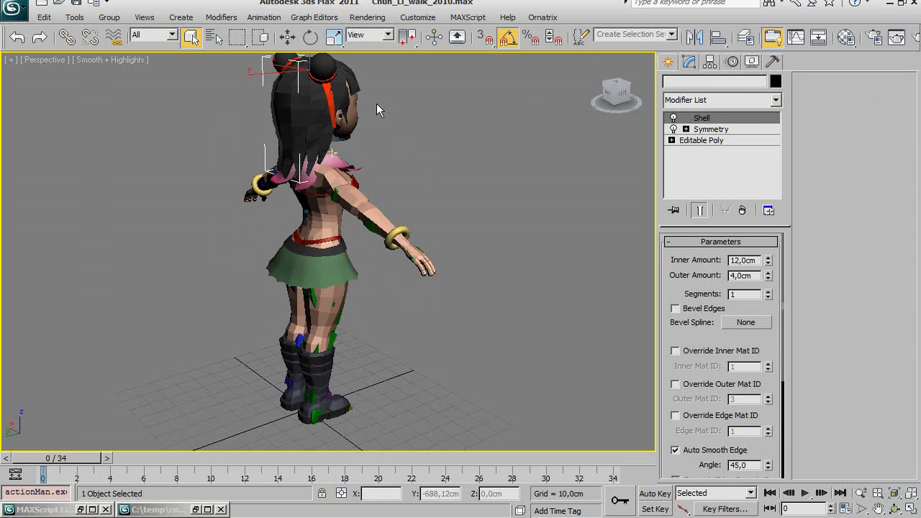
{"action": "left_click", "coordinate": [312, 109]}
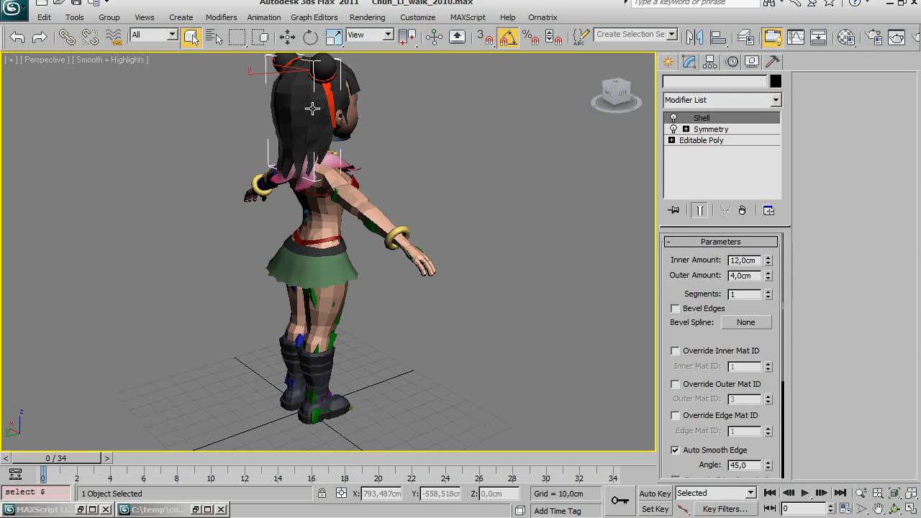
{"action": "left_click", "coordinate": [331, 94]}
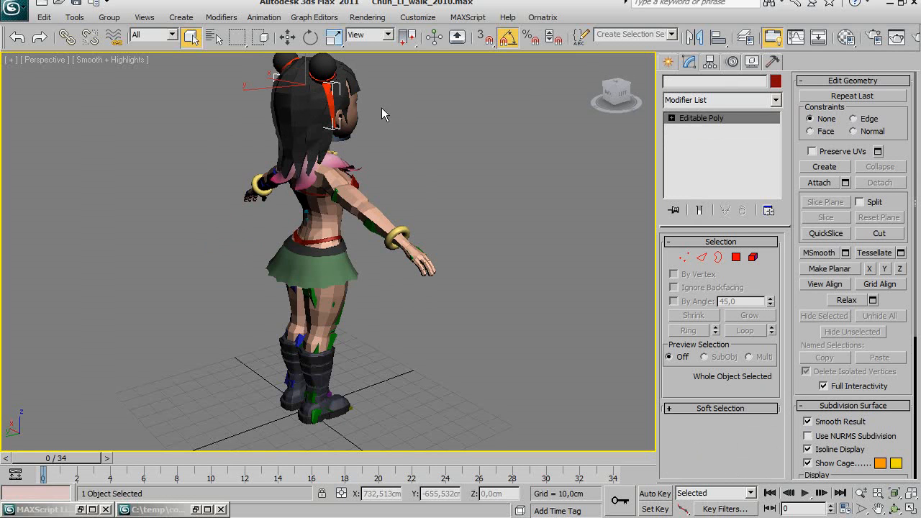
{"action": "left_click", "coordinate": [297, 119]}
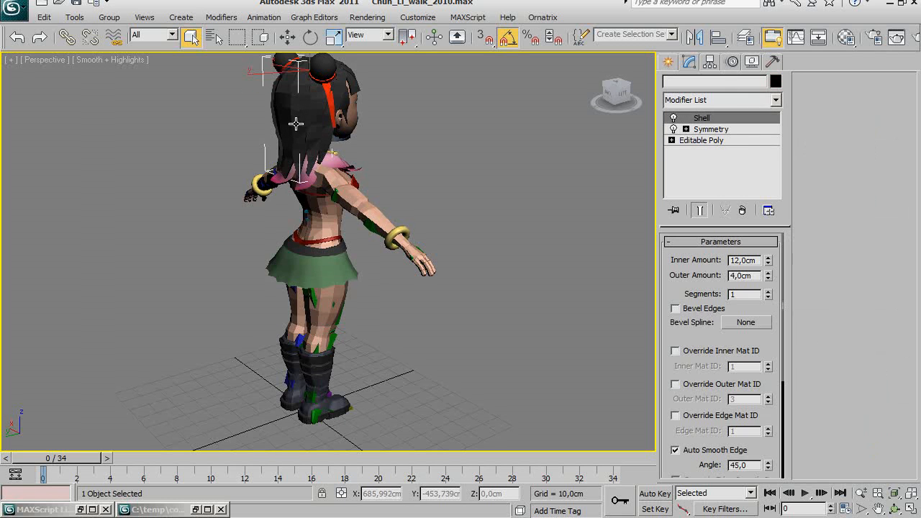
{"action": "left_click", "coordinate": [352, 83]}
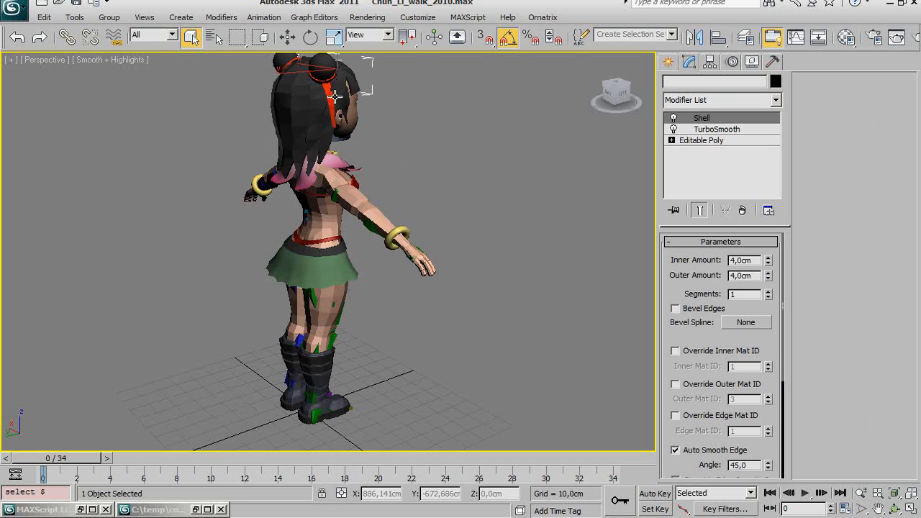
- Examine the head in the left view, check the SoldatCloth01 mesh in wireframe, and select the red band at the hair bun
{"action": "key", "text": "l"}
{"action": "middle_click_drag", "start_coordinate": [327, 98], "coordinate": [239, 433]}
{"action": "scroll", "coordinate": [324, 245], "scroll_direction": "up", "scroll_amount": 2}
{"action": "scroll", "coordinate": [300, 291], "scroll_direction": "up", "scroll_amount": 2}
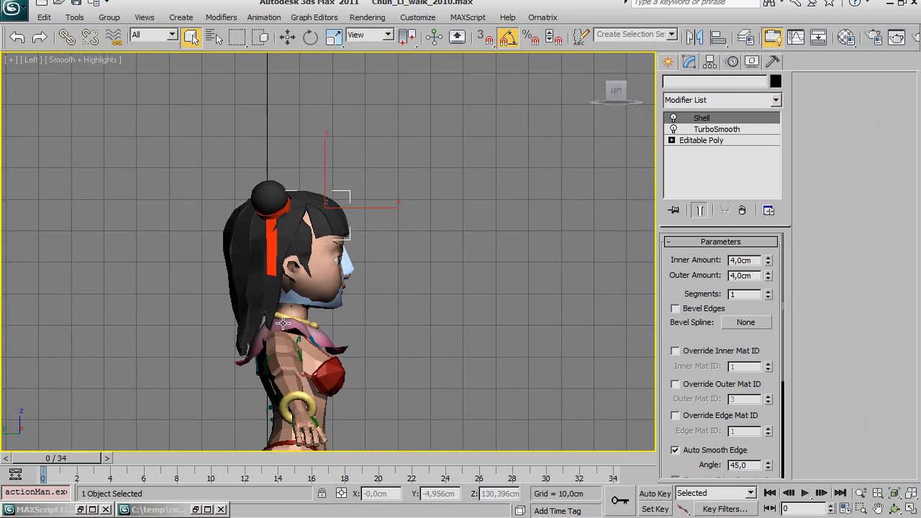
{"action": "scroll", "coordinate": [306, 277], "scroll_direction": "up", "scroll_amount": 3}
{"action": "middle_click_drag", "start_coordinate": [297, 281], "coordinate": [355, 259]}
{"action": "scroll", "coordinate": [355, 260], "scroll_direction": "down", "scroll_amount": 2}
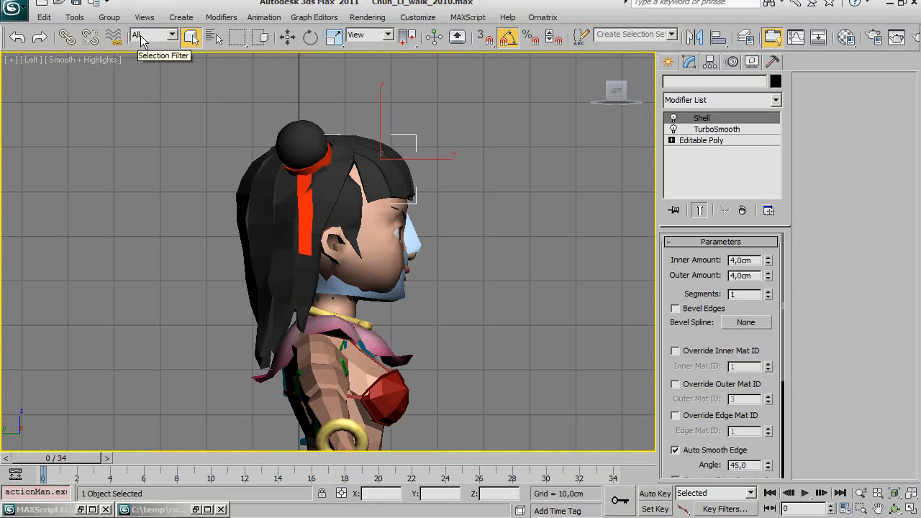
{"action": "left_click", "coordinate": [383, 347]}
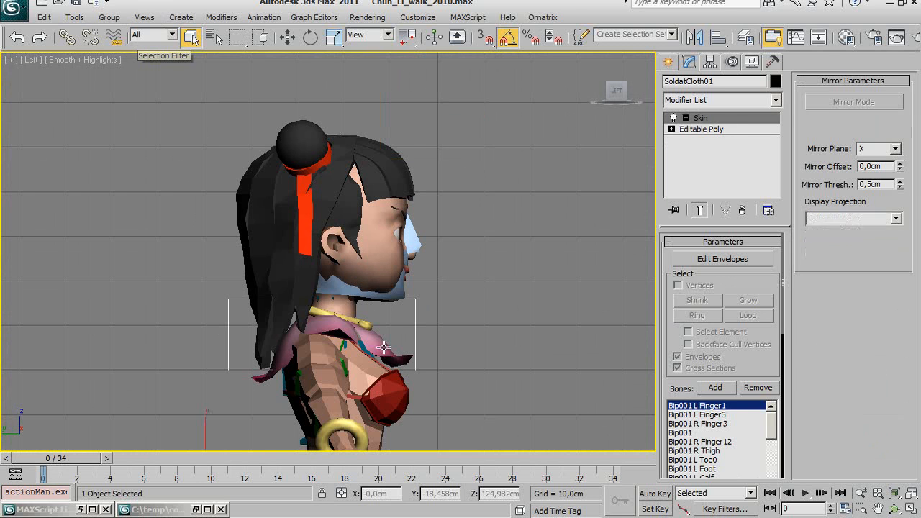
{"action": "key", "text": "F3"}
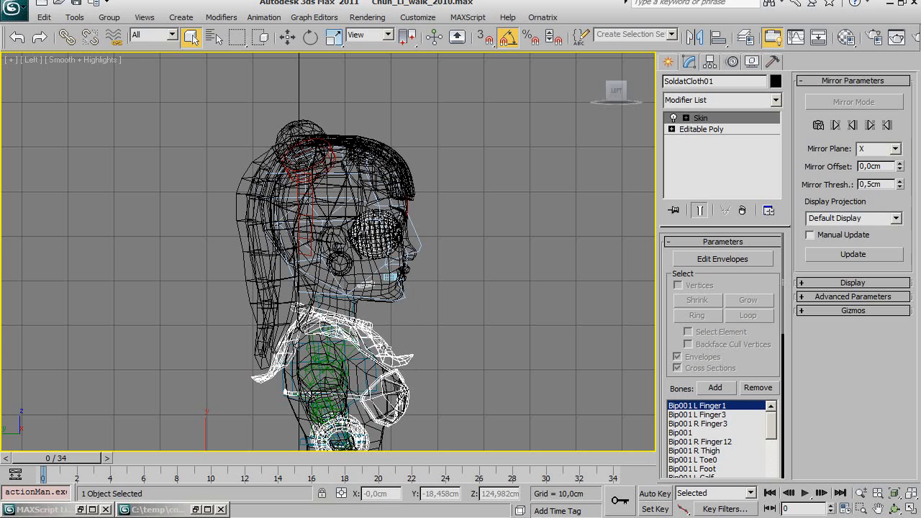
{"action": "key", "text": "F3"}
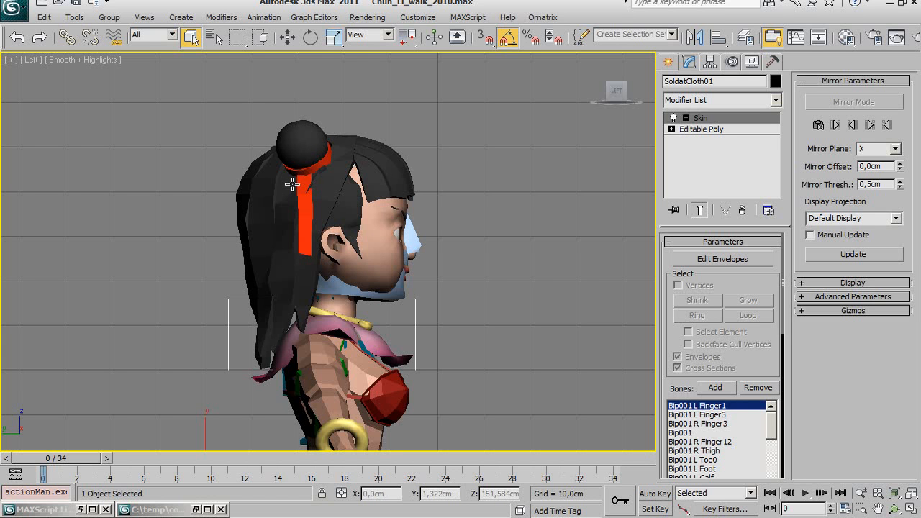
{"action": "left_click", "coordinate": [325, 161]}
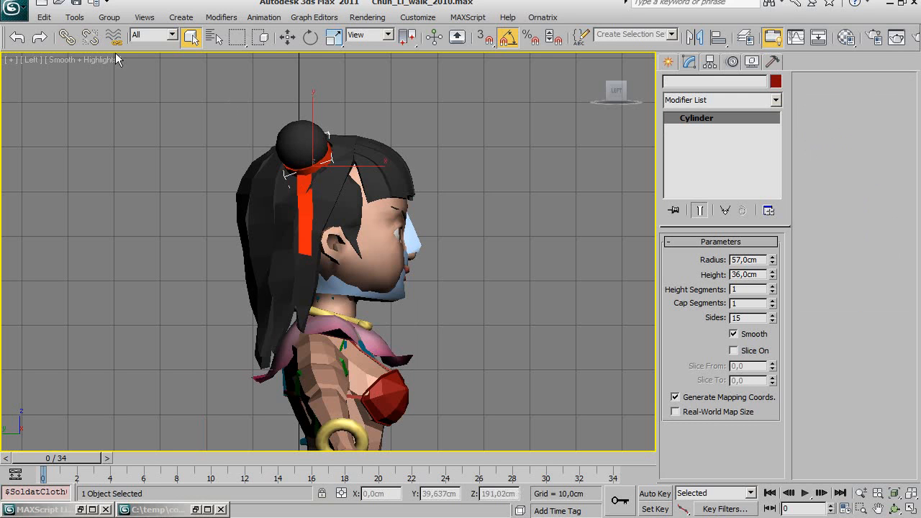
- Switch region selection to window mode, select the head and hair objects, and check them in wireframe
{"action": "left_click_drag", "start_coordinate": [165, 93], "coordinate": [483, 376]}
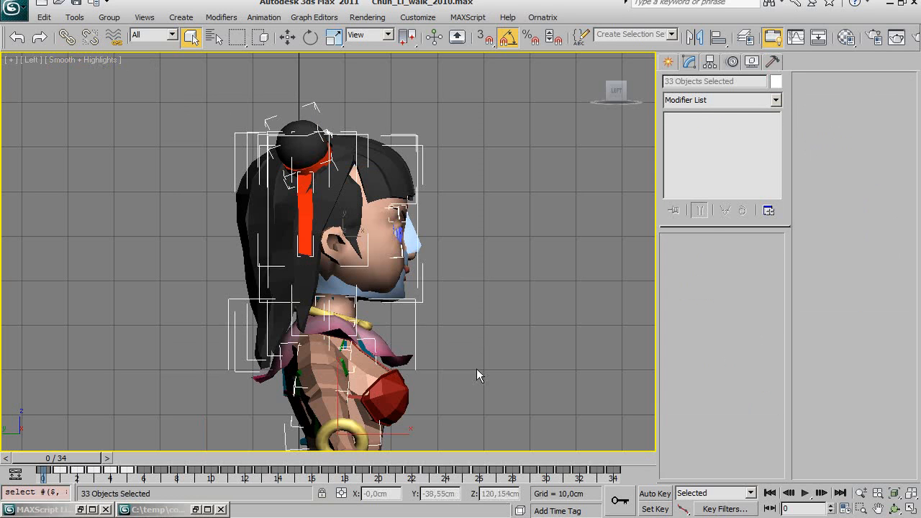
{"action": "left_click", "coordinate": [261, 38]}
{"action": "left_click", "coordinate": [204, 102]}
{"action": "left_click_drag", "start_coordinate": [170, 87], "coordinate": [483, 372]}
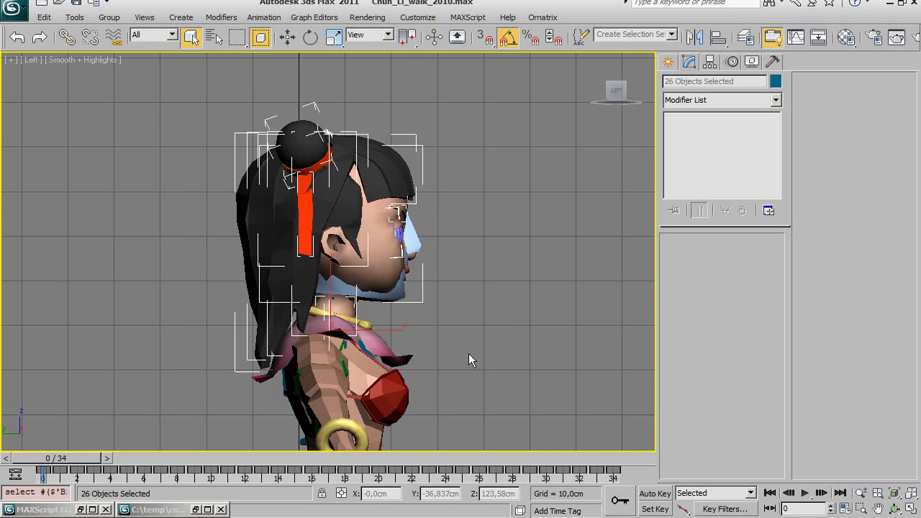
{"action": "key", "text": "F3"}
{"action": "key", "text": "F3"}
{"action": "key", "text": "F3"}
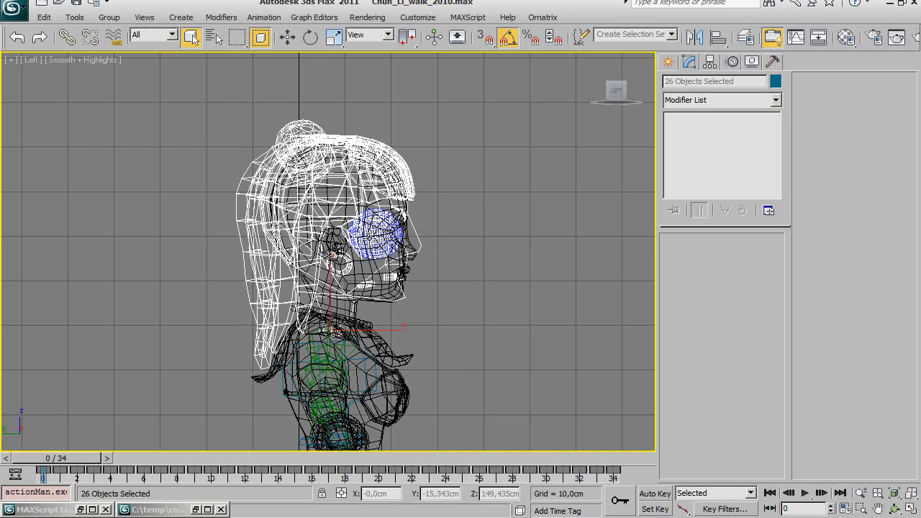
- Delete the torus inside the head near the ear
{"action": "left_click", "coordinate": [516, 233]}
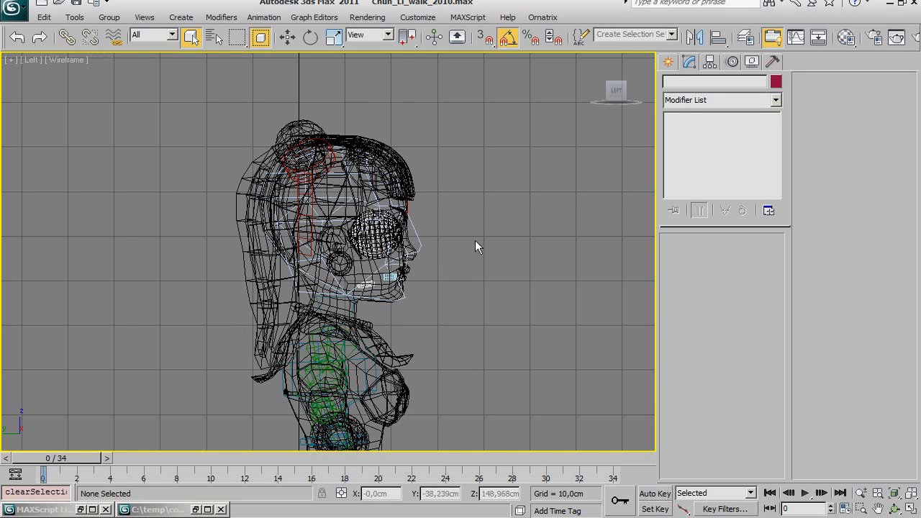
{"action": "left_click", "coordinate": [352, 269]}
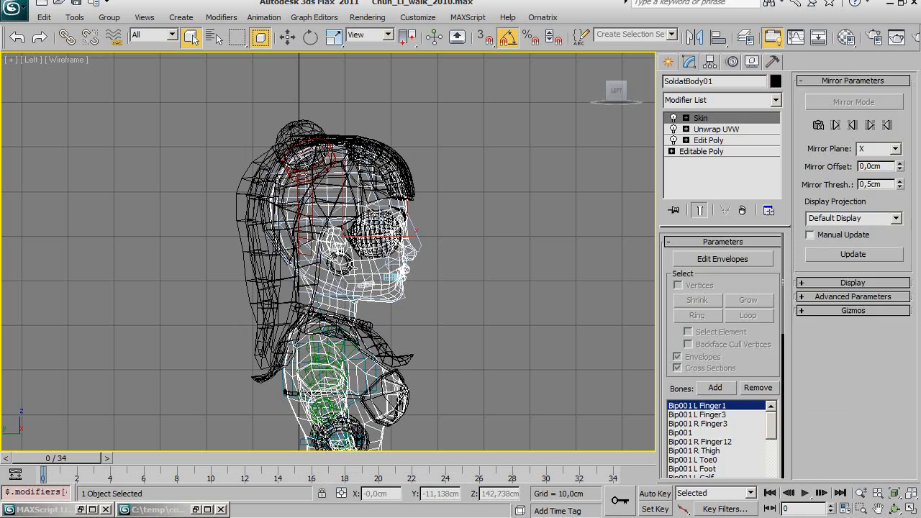
{"action": "left_click", "coordinate": [348, 268]}
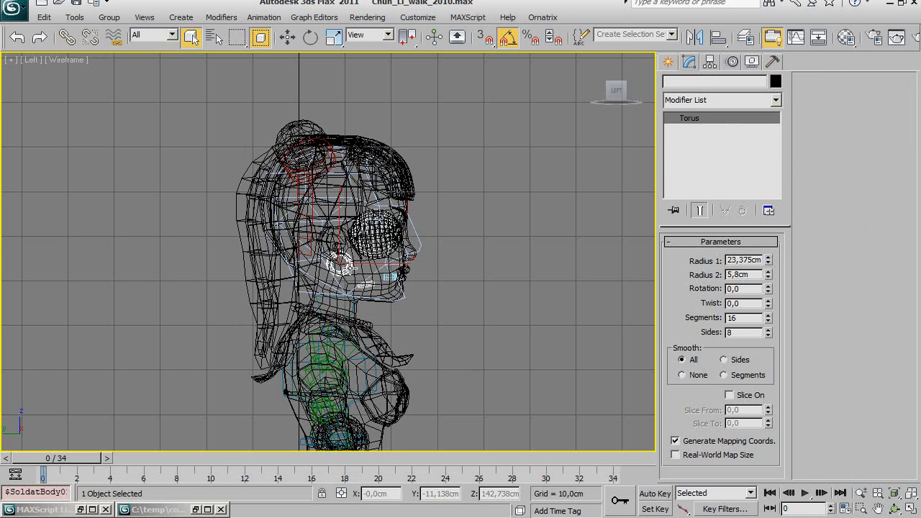
{"action": "key", "text": "Delete"}
{"action": "middle_click_drag", "start_coordinate": [350, 272], "coordinate": [353, 277]}
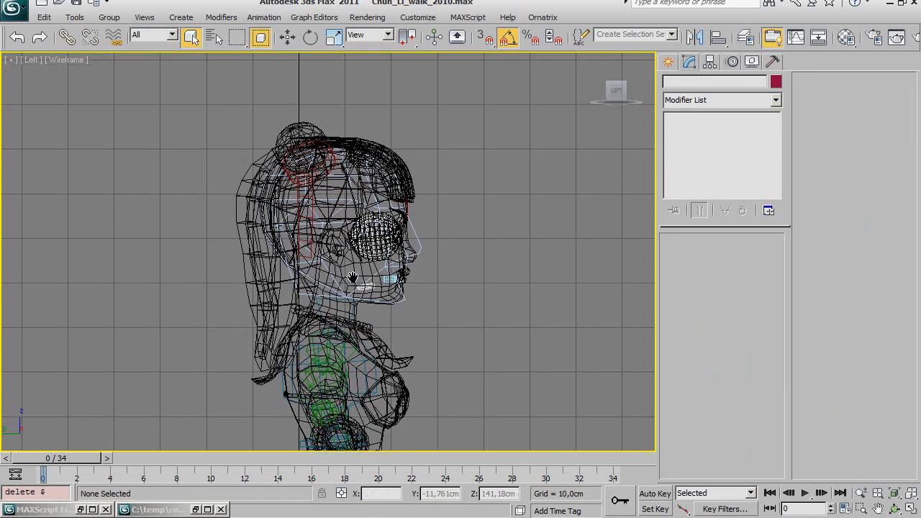
- Delete the small editable poly mesh and the tube object inside the character's mouth
{"action": "scroll", "coordinate": [352, 278], "scroll_direction": "up", "scroll_amount": 3}
{"action": "left_click", "coordinate": [381, 301]}
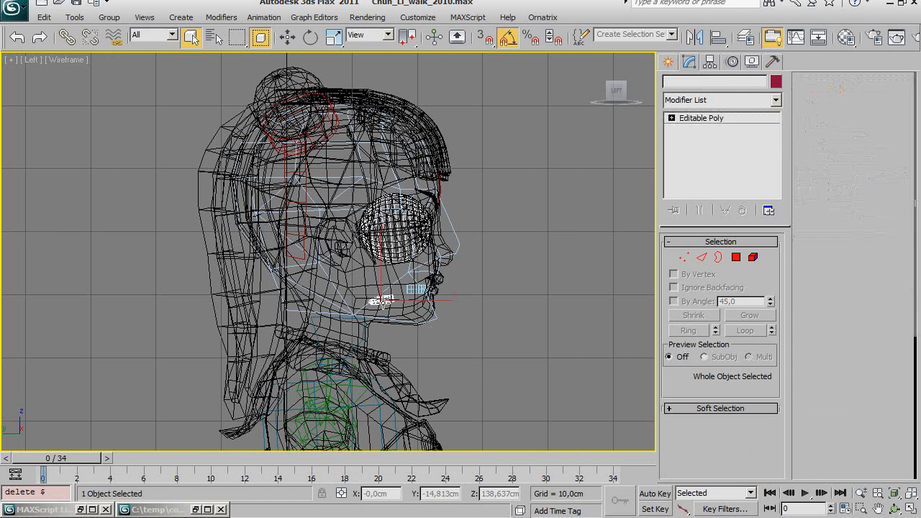
{"action": "key", "text": "Delete"}
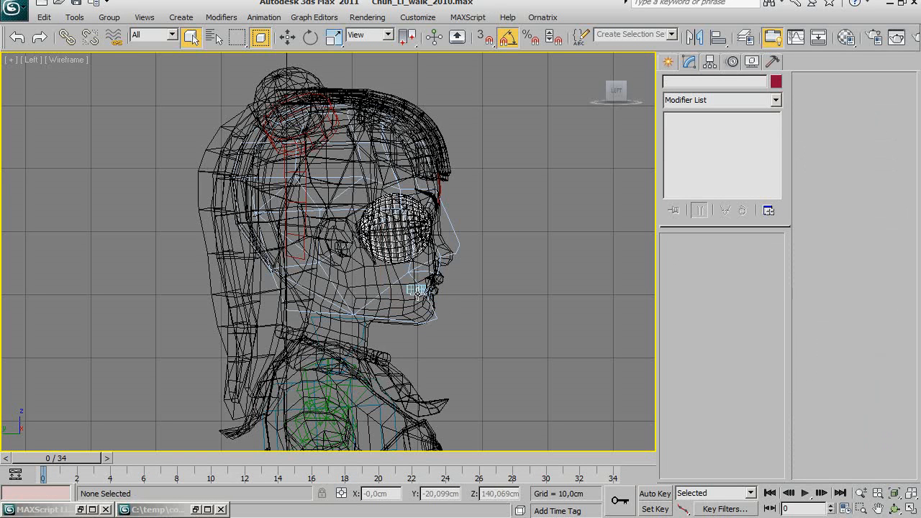
{"action": "left_click", "coordinate": [415, 291]}
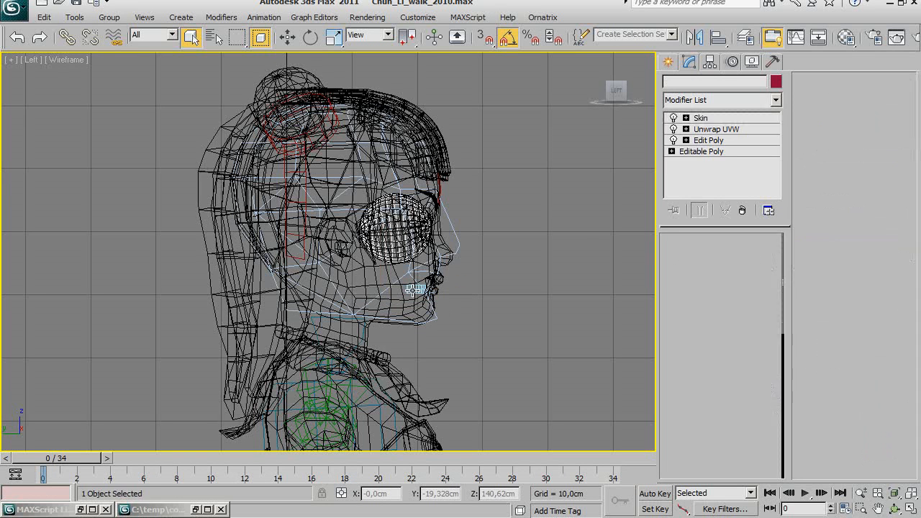
{"action": "left_click", "coordinate": [415, 290]}
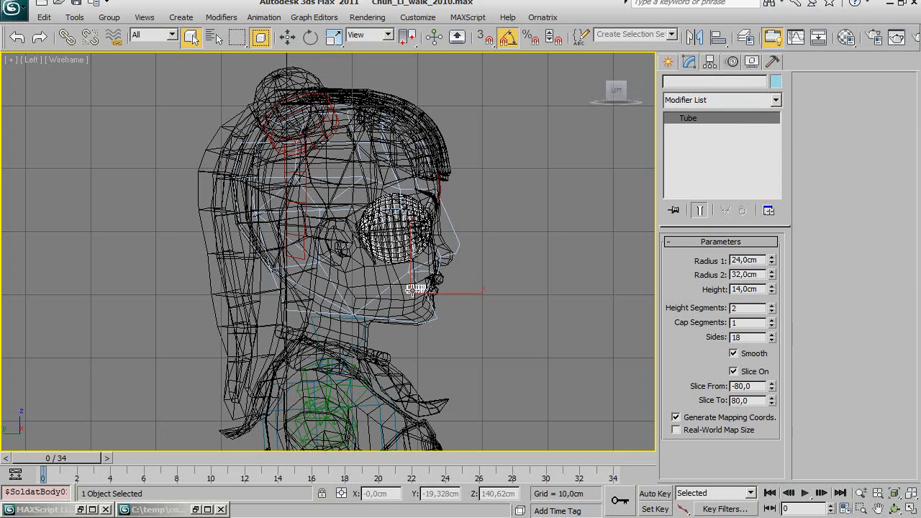
{"action": "key", "text": "Delete"}
{"action": "middle_click_drag", "start_coordinate": [415, 290], "coordinate": [405, 272]}
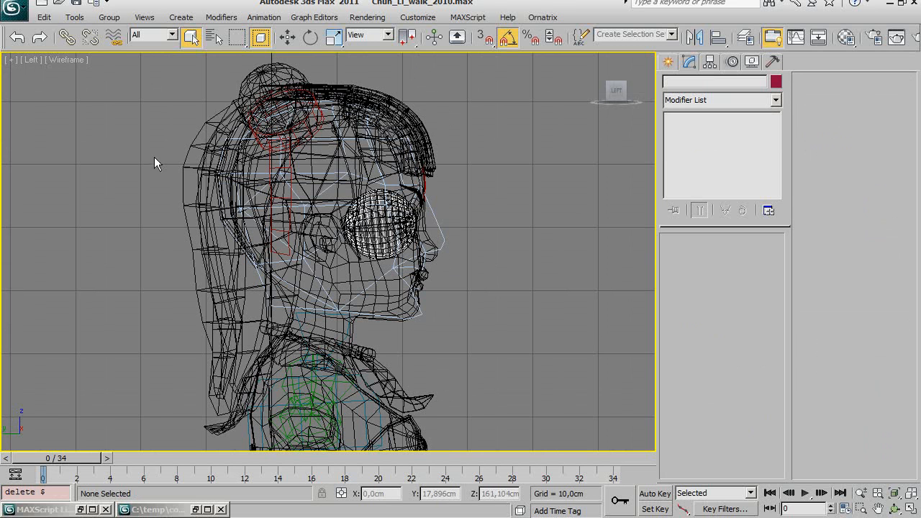
- Select all the hair and head objects again and remove the neck and upper-body bones from the selection using crossing mode
{"action": "scroll", "coordinate": [166, 171], "scroll_direction": "down", "scroll_amount": 3}
{"action": "middle_click_drag", "start_coordinate": [179, 188], "coordinate": [183, 146]}
{"action": "left_click_drag", "start_coordinate": [299, 86], "coordinate": [482, 334]}
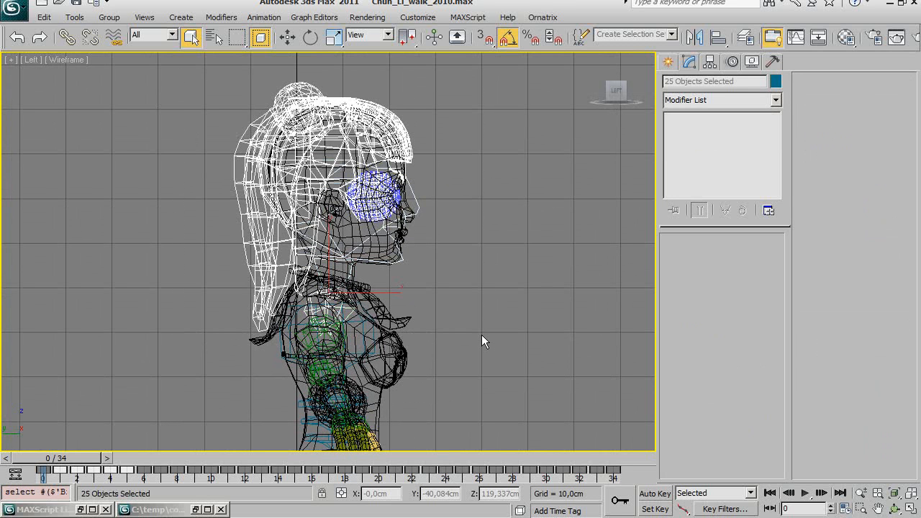
{"action": "scroll", "coordinate": [360, 316], "scroll_direction": "up", "scroll_amount": 3}
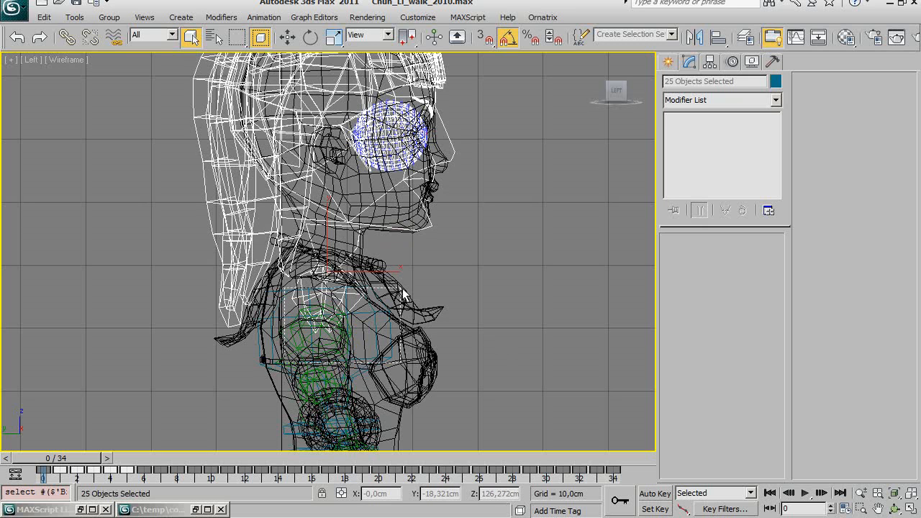
{"action": "left_click", "coordinate": [264, 39]}
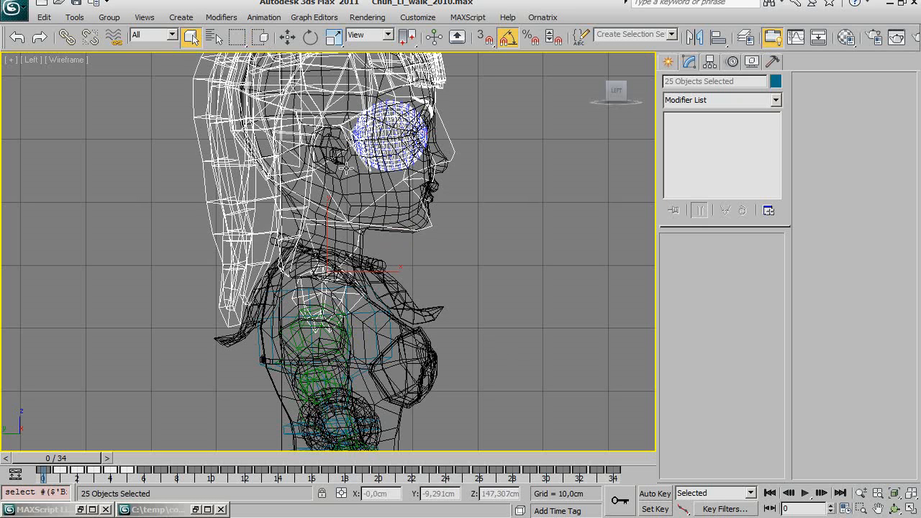
{"action": "left_click_drag", "start_coordinate": [319, 360], "coordinate": [382, 306]}
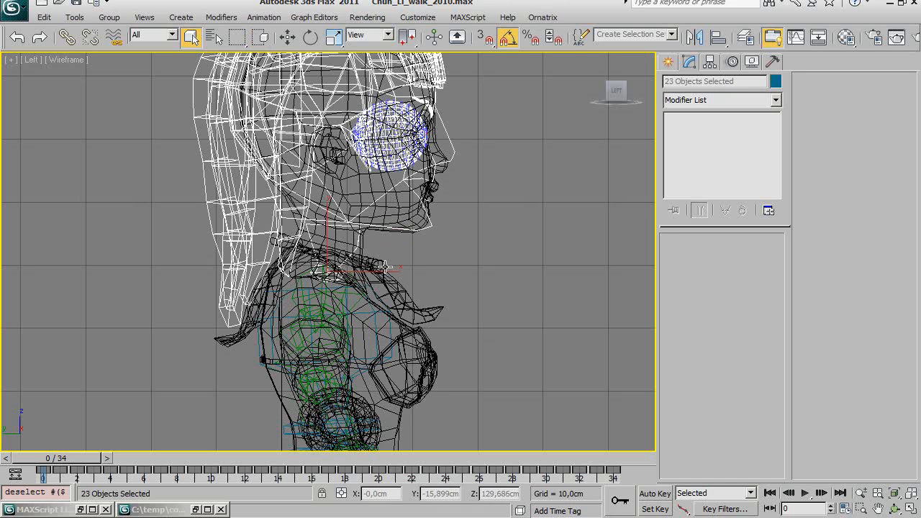
{"action": "left_click_drag", "start_coordinate": [383, 252], "coordinate": [334, 290], "text": "alt"}
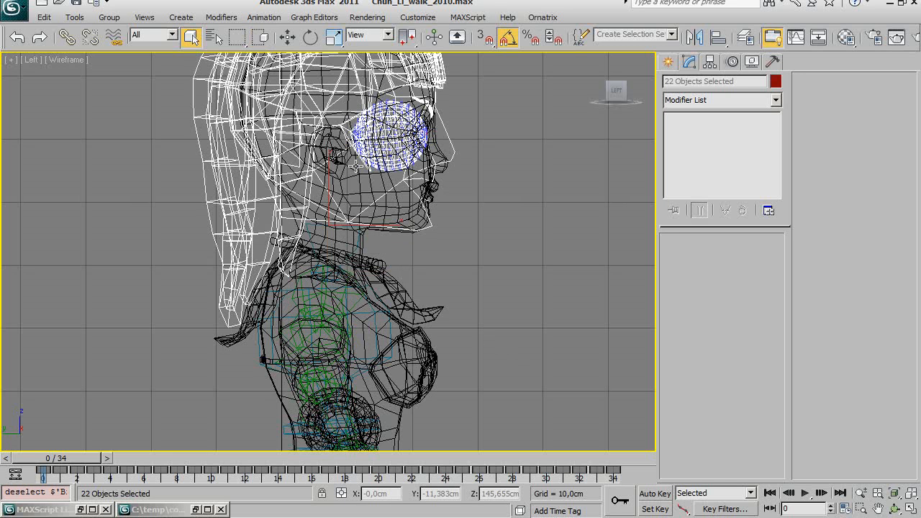
- Check the selected head objects in shaded display and isolate them in wireframe
{"action": "scroll", "coordinate": [334, 290], "scroll_direction": "down", "scroll_amount": 3}
{"action": "key", "text": "F3"}
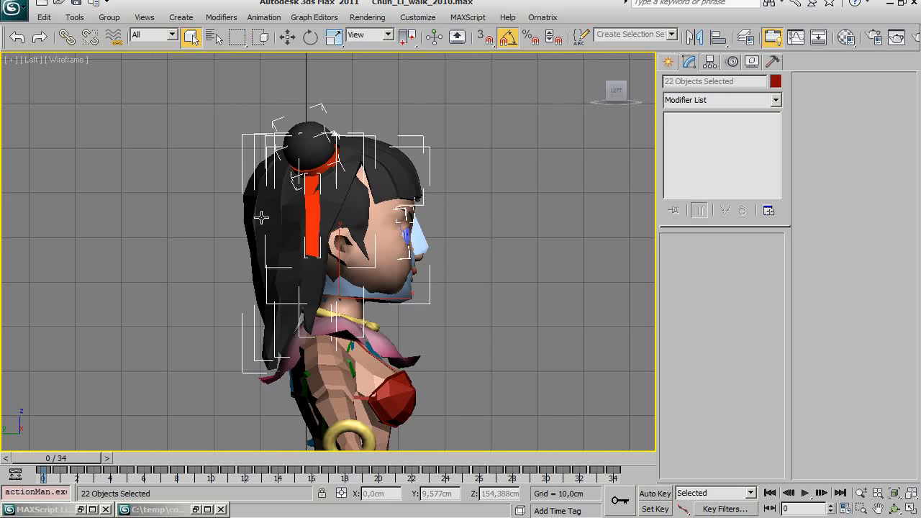
{"action": "key", "text": "F3"}
{"action": "right_click", "coordinate": [278, 211]}
{"action": "left_click", "coordinate": [310, 106]}
{"action": "left_click", "coordinate": [507, 181]}
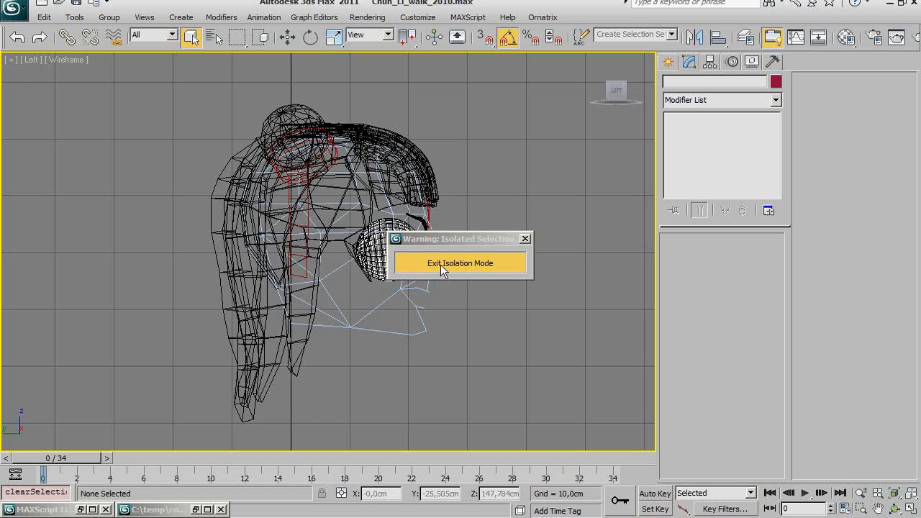
- Exclude the head bone from the isolated objects and isolate only the hair, eye and brow meshes
{"action": "left_click_drag", "start_coordinate": [164, 64], "coordinate": [449, 281]}
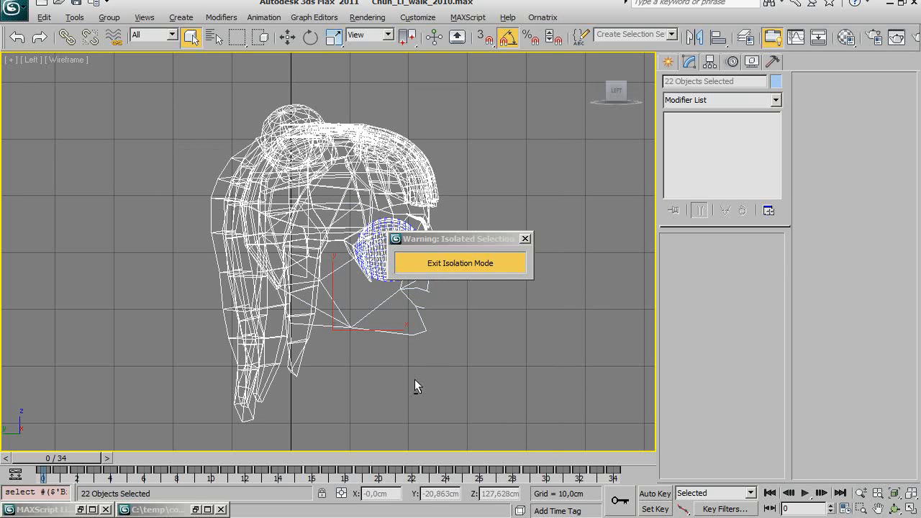
{"action": "left_click_drag", "start_coordinate": [445, 323], "coordinate": [450, 321], "text": "alt"}
{"action": "left_click_drag", "start_coordinate": [449, 241], "coordinate": [586, 242]}
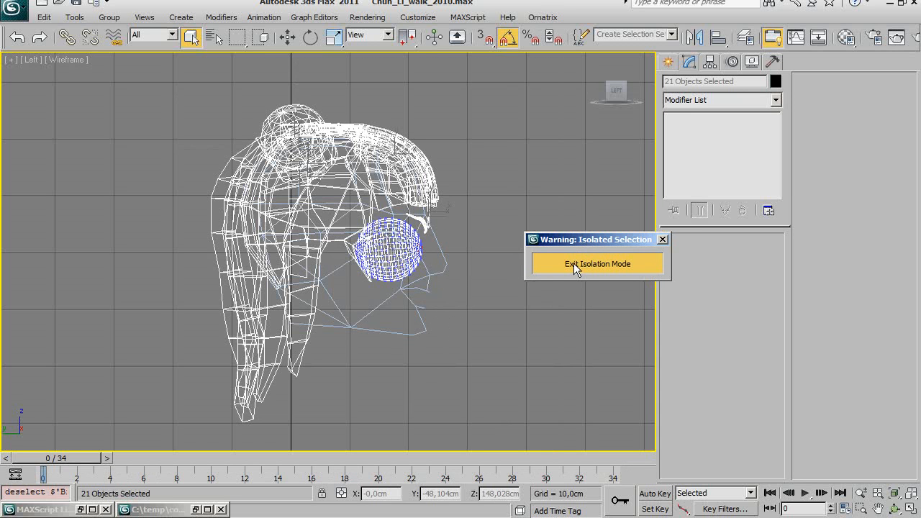
{"action": "right_click", "coordinate": [390, 199]}
{"action": "left_click", "coordinate": [421, 88]}
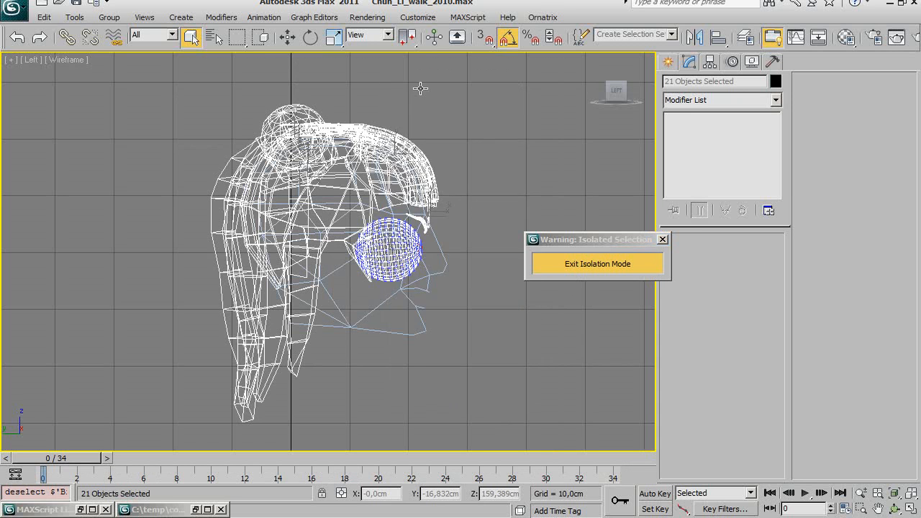
{"action": "left_click", "coordinate": [422, 321]}
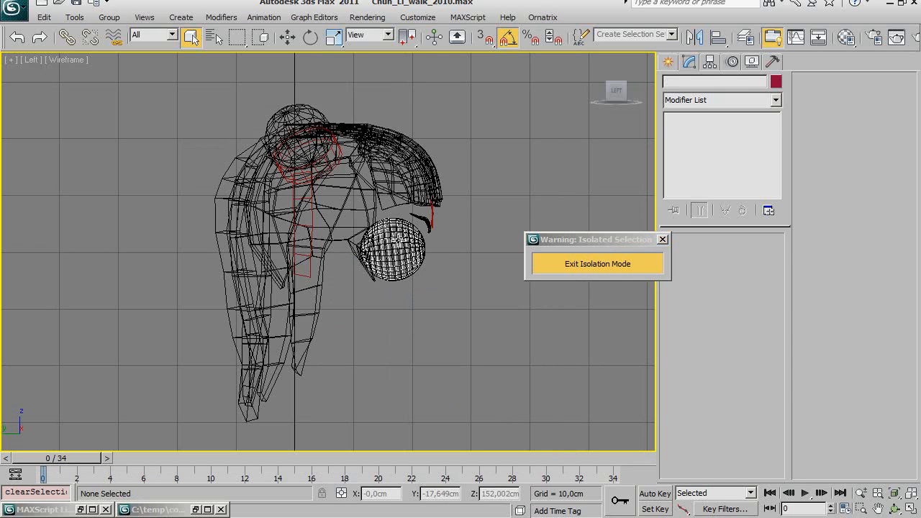
- Add an Edit Poly modifier to the long back hair strand
{"action": "left_click", "coordinate": [397, 240]}
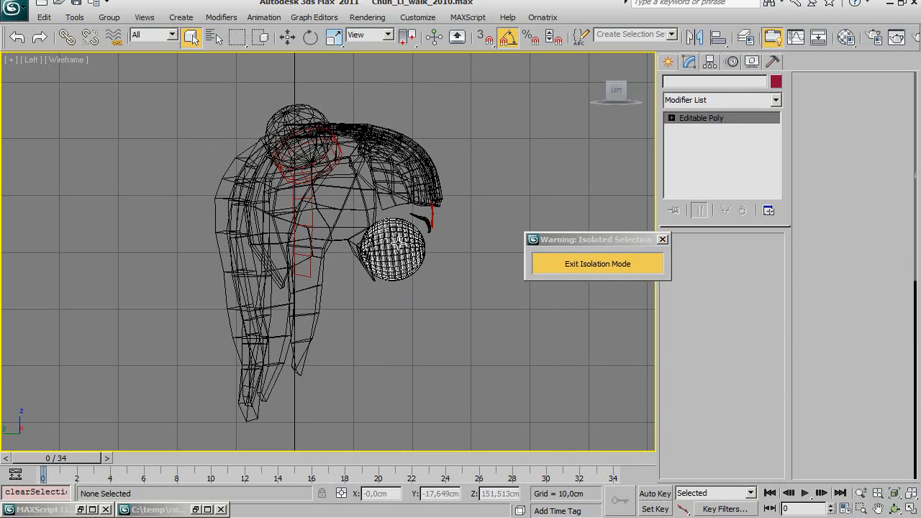
{"action": "left_click", "coordinate": [299, 179]}
{"action": "left_click", "coordinate": [720, 102]}
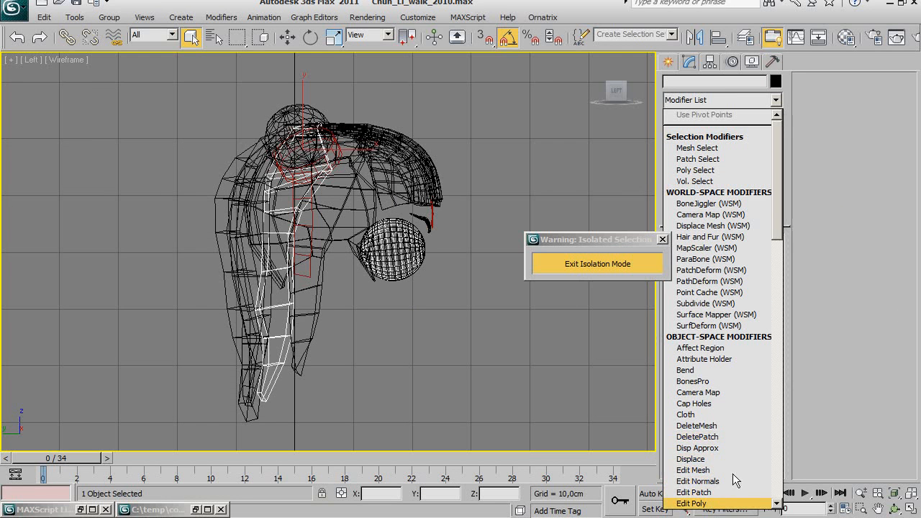
{"action": "left_click", "coordinate": [717, 503]}
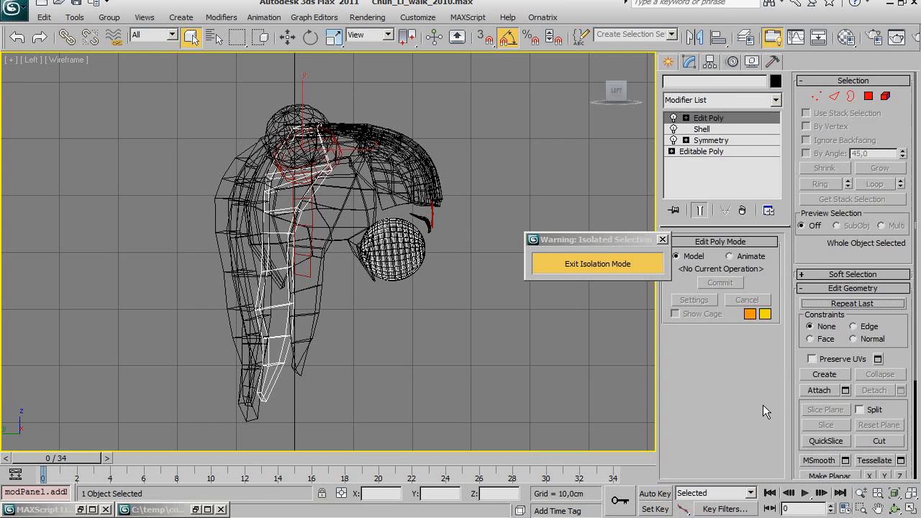
- Attach every object in the Attach List, including Sphere01 to Sphere04, to the hair strand
{"action": "left_click", "coordinate": [818, 390]}
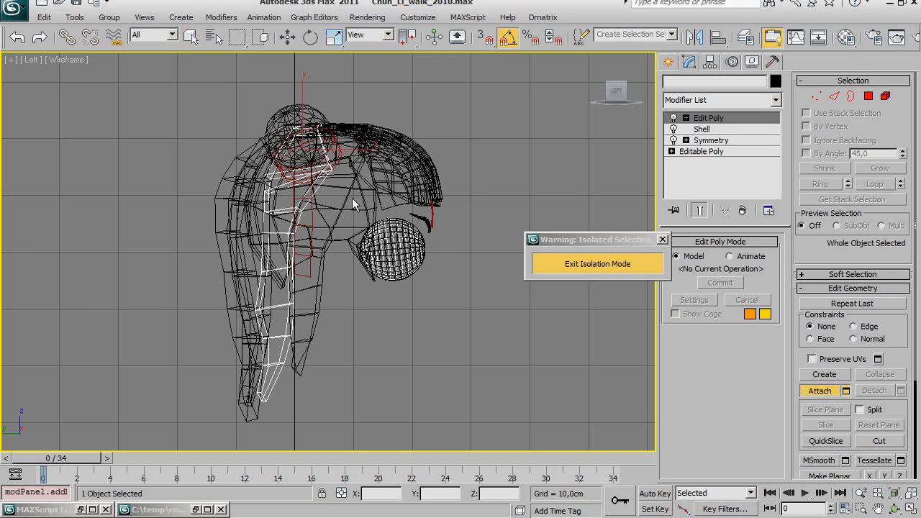
{"action": "key", "text": "h"}
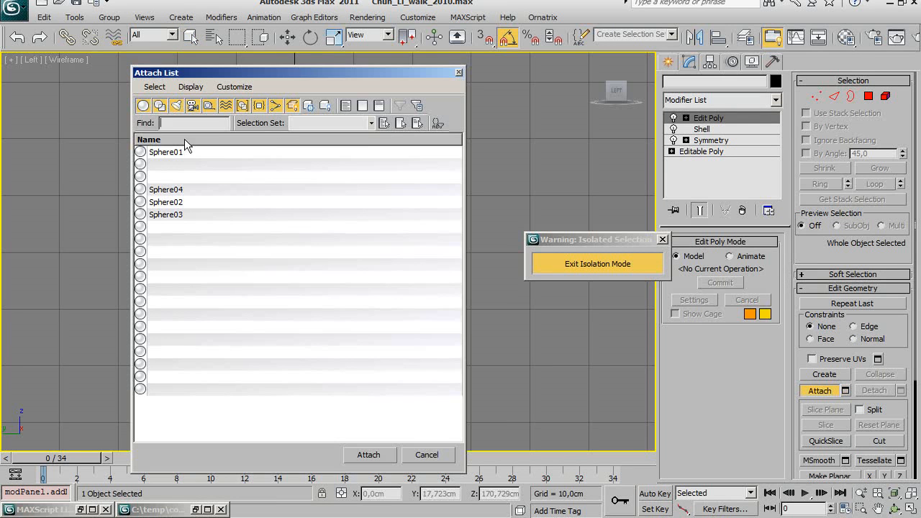
{"action": "left_click_drag", "start_coordinate": [163, 159], "coordinate": [175, 425]}
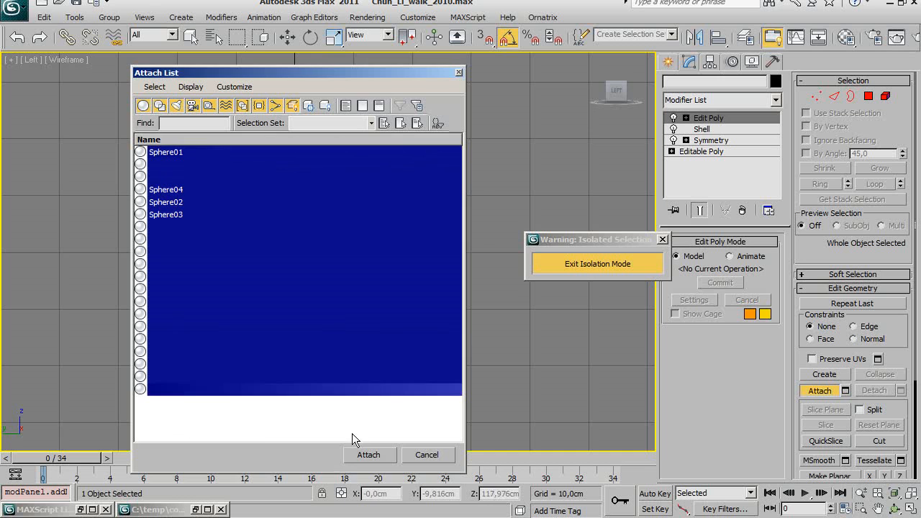
{"action": "left_click", "coordinate": [362, 454]}
{"action": "left_click", "coordinate": [531, 240]}
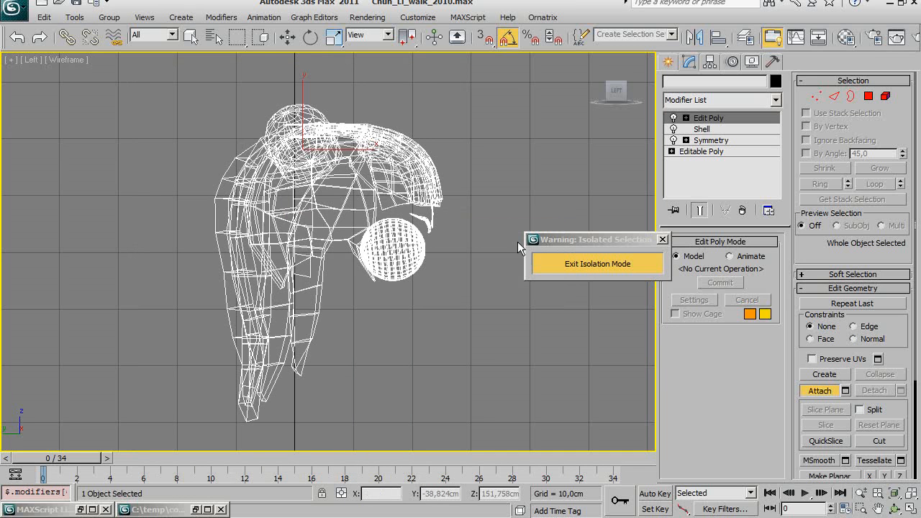
- Exit isolation mode, cancel attaching the body mesh, turn off Attach, and display the model shaded without edges
{"action": "left_click", "coordinate": [584, 265]}
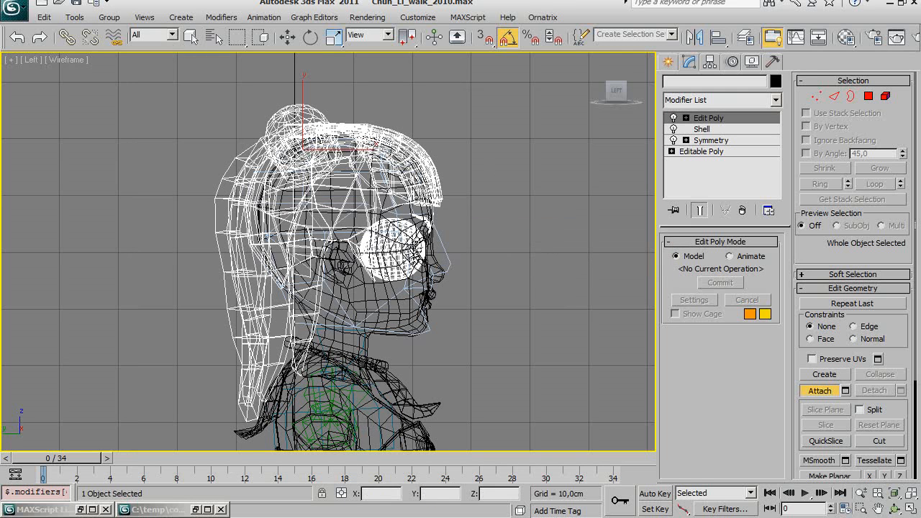
{"action": "left_click", "coordinate": [390, 316]}
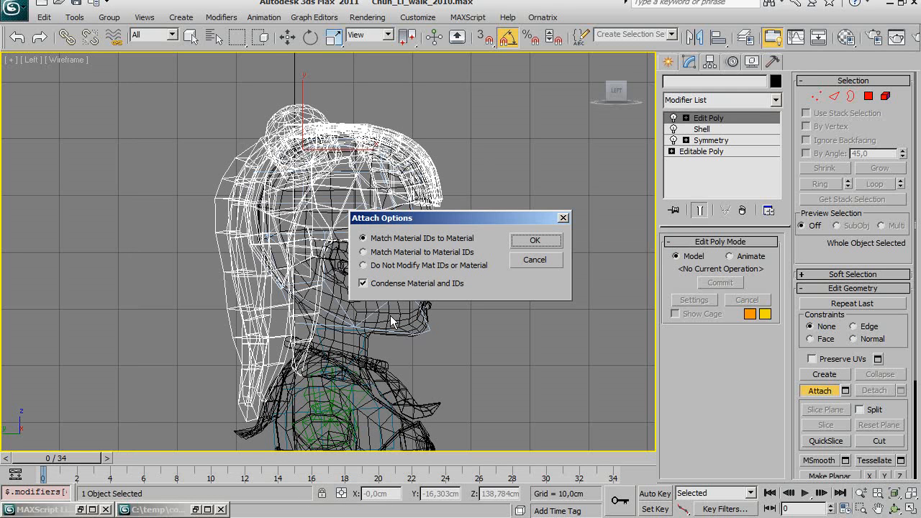
{"action": "left_click", "coordinate": [531, 260]}
{"action": "left_click", "coordinate": [821, 390]}
{"action": "left_click", "coordinate": [621, 229]}
{"action": "left_click", "coordinate": [431, 170]}
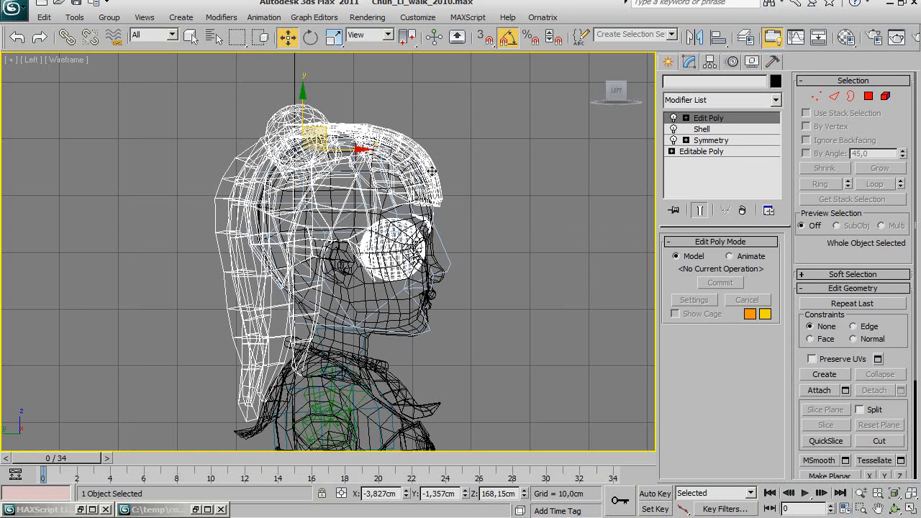
{"action": "key", "text": "F3"}
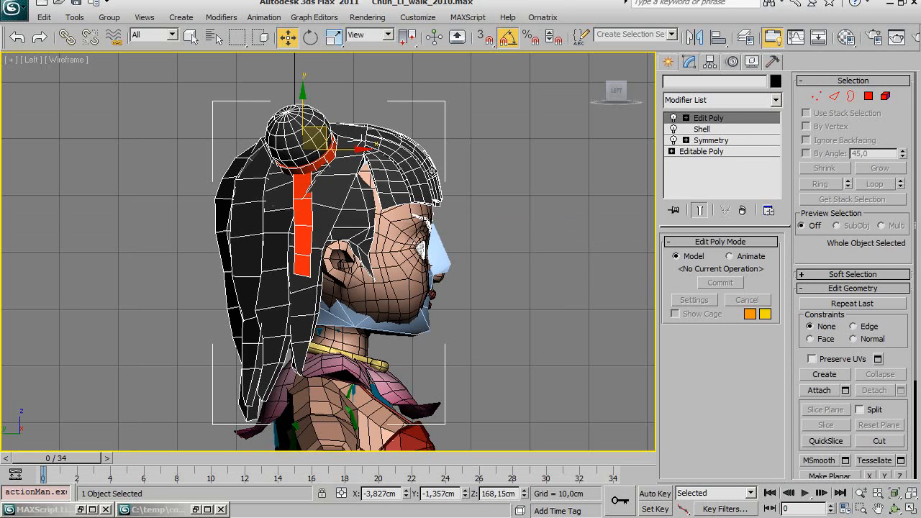
{"action": "key", "text": "F4"}
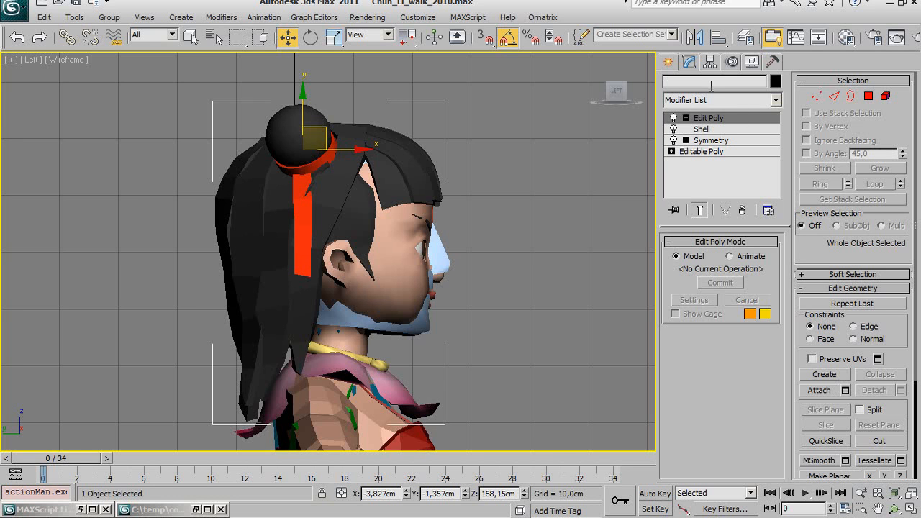
- Rename the combined hair mesh as SoldatHair01 and show the whole character in the perspective view
{"action": "type", "text": "SoldatBootsRight01"}
{"action": "left_click_drag", "start_coordinate": [686, 82], "coordinate": [723, 81]}
{"action": "key", "text": "Delete"}
{"action": "type", "text": "Hair"}
{"action": "middle_click_drag", "start_coordinate": [303, 297], "coordinate": [309, 218]}
{"action": "scroll", "coordinate": [381, 294], "scroll_direction": "down", "scroll_amount": 4}
{"action": "middle_click_drag", "start_coordinate": [426, 331], "coordinate": [403, 275]}
{"action": "scroll", "coordinate": [402, 275], "scroll_direction": "down", "scroll_amount": 2}
{"action": "middle_click_drag", "start_coordinate": [422, 324], "coordinate": [413, 267]}
{"action": "key", "text": "p"}
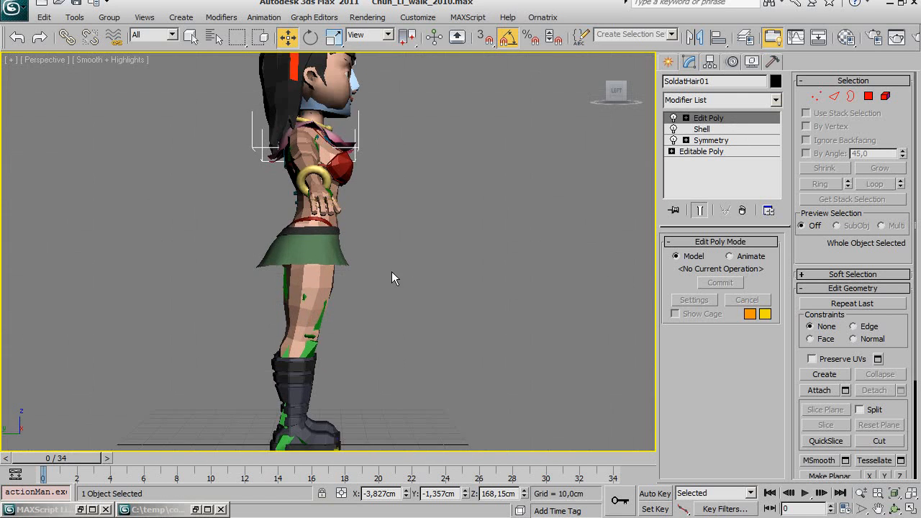
- Select the right calf bone and rename its biped as SoldatRigg01
{"action": "left_click", "coordinate": [318, 340]}
{"action": "left_click", "coordinate": [752, 62]}
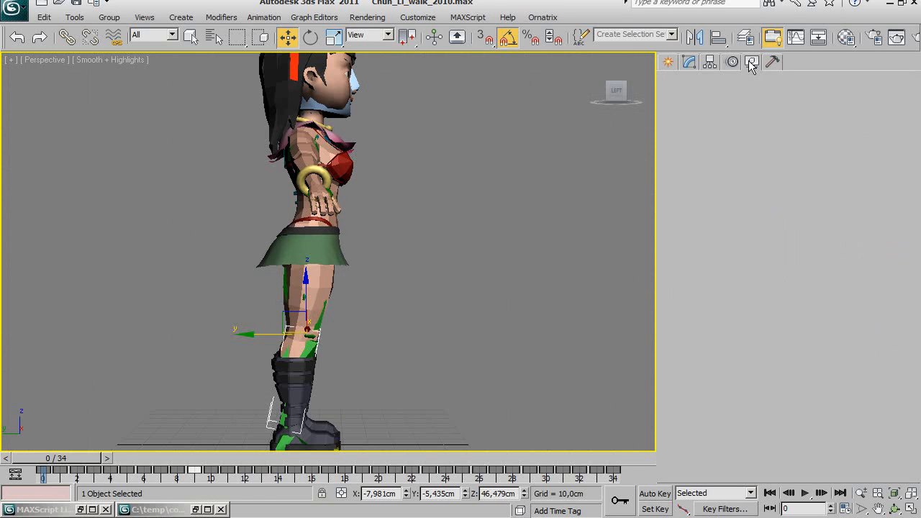
{"action": "left_click", "coordinate": [733, 62]}
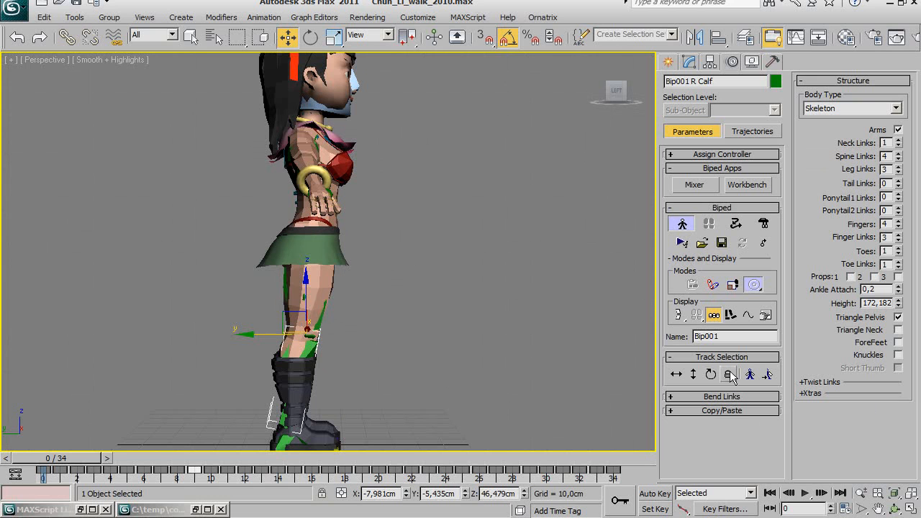
{"action": "left_click", "coordinate": [687, 259]}
{"action": "left_click", "coordinate": [687, 259]}
{"action": "double_click", "coordinate": [708, 336]}
{"action": "type", "text": "SoldatR"}
{"action": "key", "text": "Return"}
{"action": "middle_click_drag", "start_coordinate": [494, 280], "coordinate": [497, 265]}
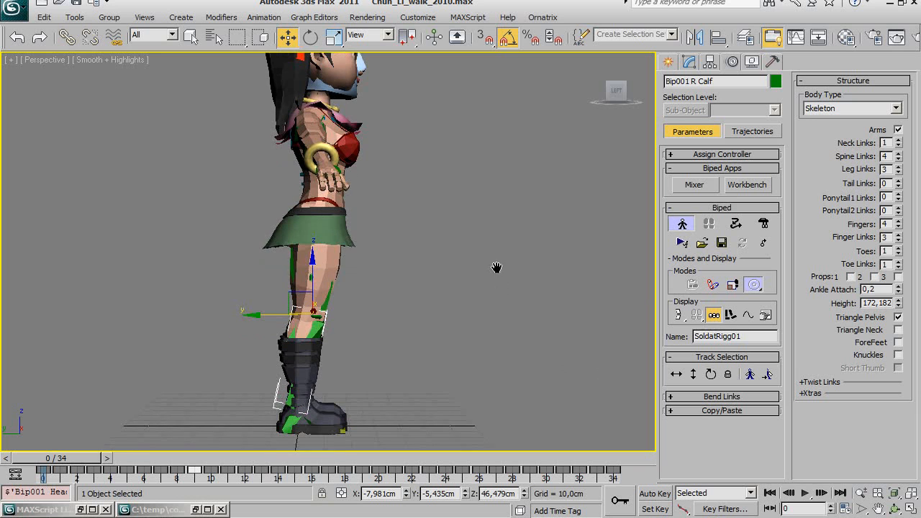
- Select the right thigh and right foot bones to check that their names follow the rig name
{"action": "left_click", "coordinate": [327, 299]}
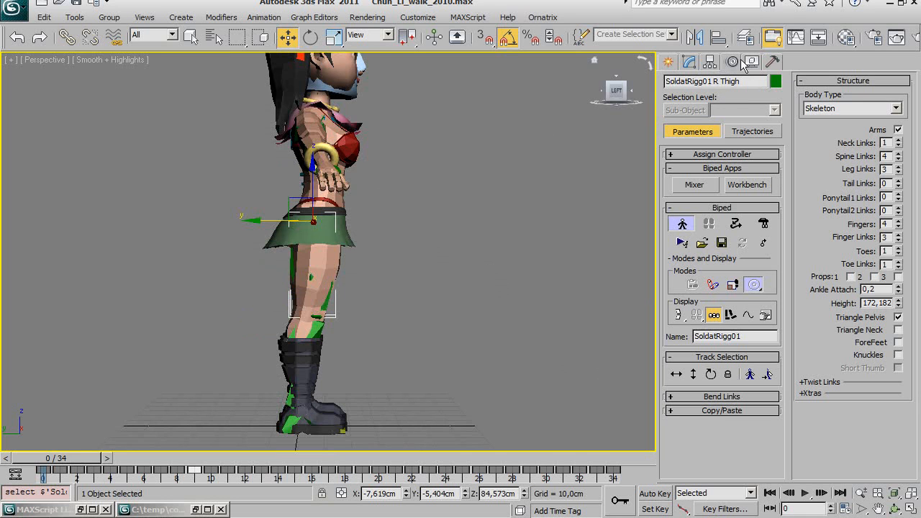
{"action": "middle_click_drag", "start_coordinate": [421, 192], "coordinate": [416, 280]}
{"action": "scroll", "coordinate": [389, 235], "scroll_direction": "up", "scroll_amount": 3}
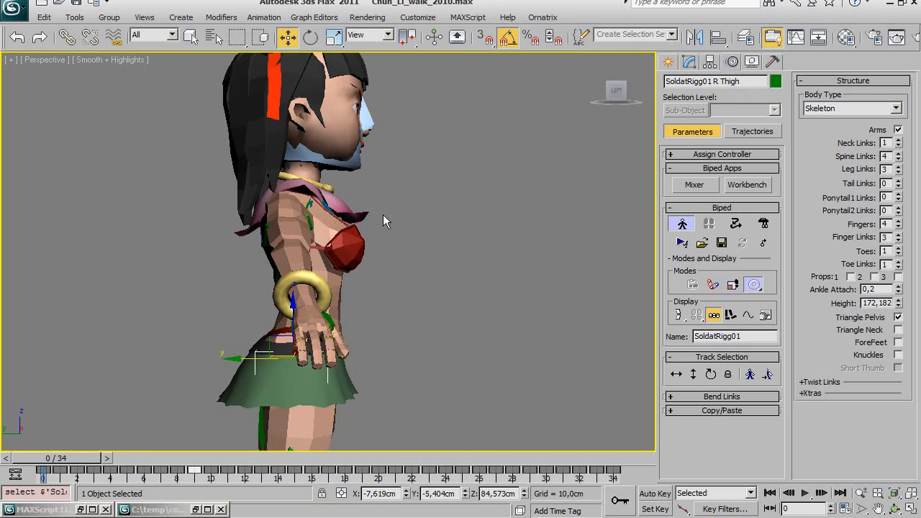
{"action": "scroll", "coordinate": [368, 277], "scroll_direction": "down", "scroll_amount": 8}
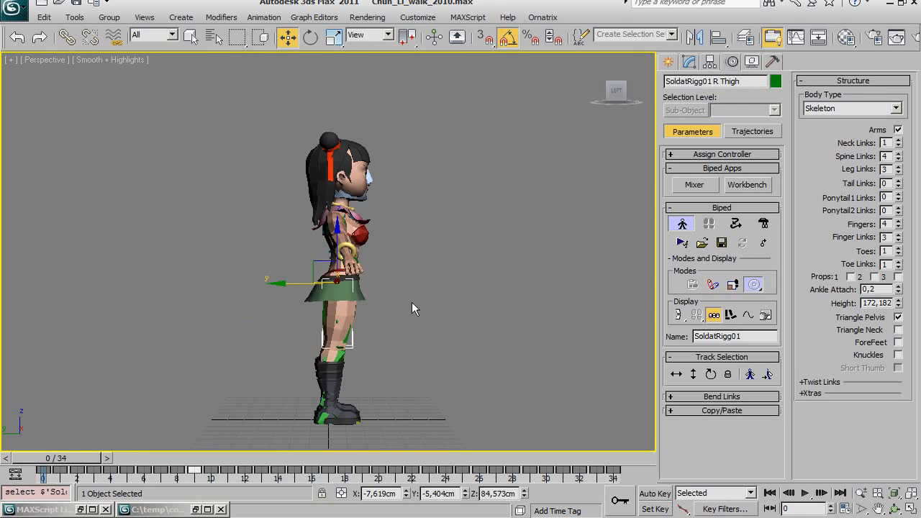
{"action": "scroll", "coordinate": [398, 290], "scroll_direction": "up", "scroll_amount": 5}
{"action": "middle_click_drag", "start_coordinate": [398, 292], "coordinate": [372, 239]}
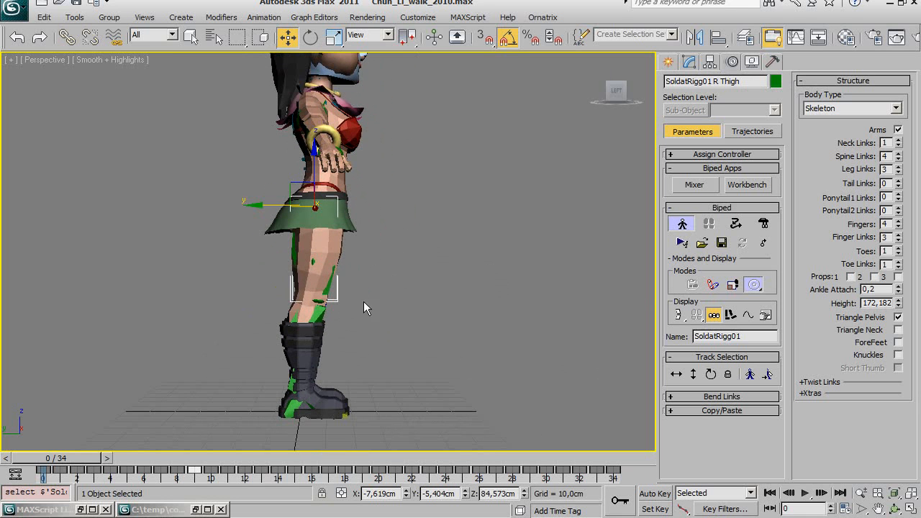
{"action": "left_click", "coordinate": [292, 408]}
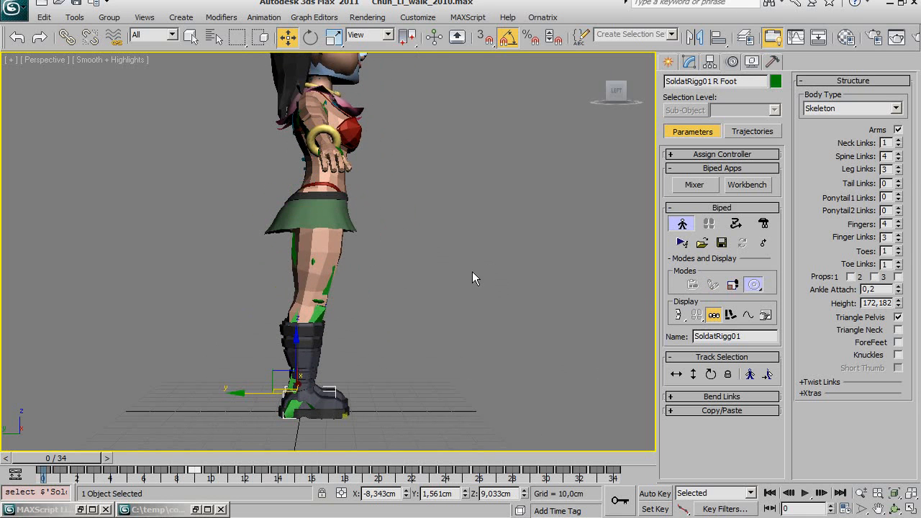
{"action": "middle_click_drag", "start_coordinate": [437, 230], "coordinate": [396, 228]}
{"action": "scroll", "coordinate": [396, 228], "scroll_direction": "down", "scroll_amount": 4}
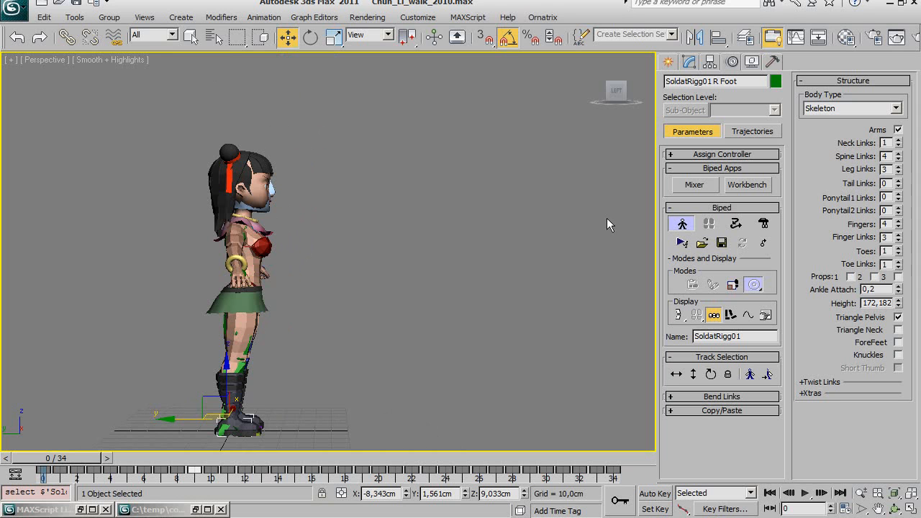
- Turn off Figure mode and scrub the timeline to examine the walk animation, ending at frame 0
{"action": "left_click", "coordinate": [676, 222]}
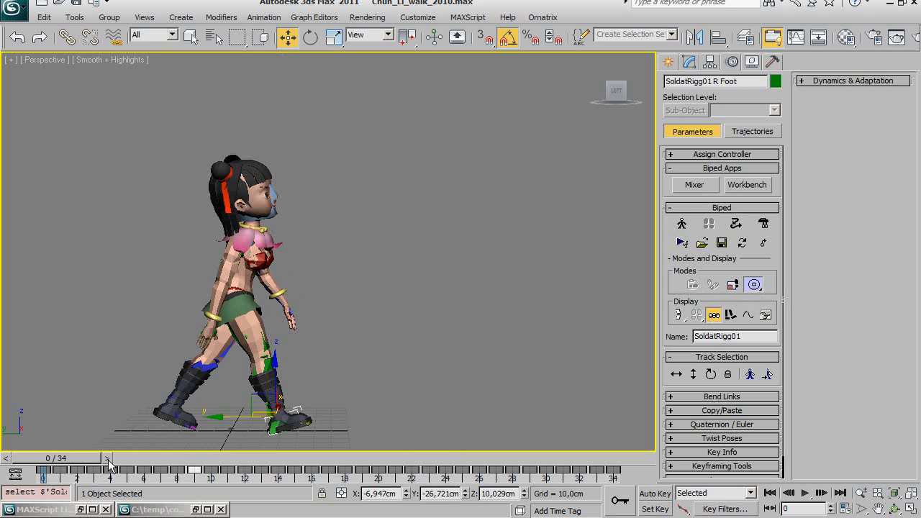
{"action": "left_click_drag", "start_coordinate": [64, 463], "coordinate": [8, 463]}
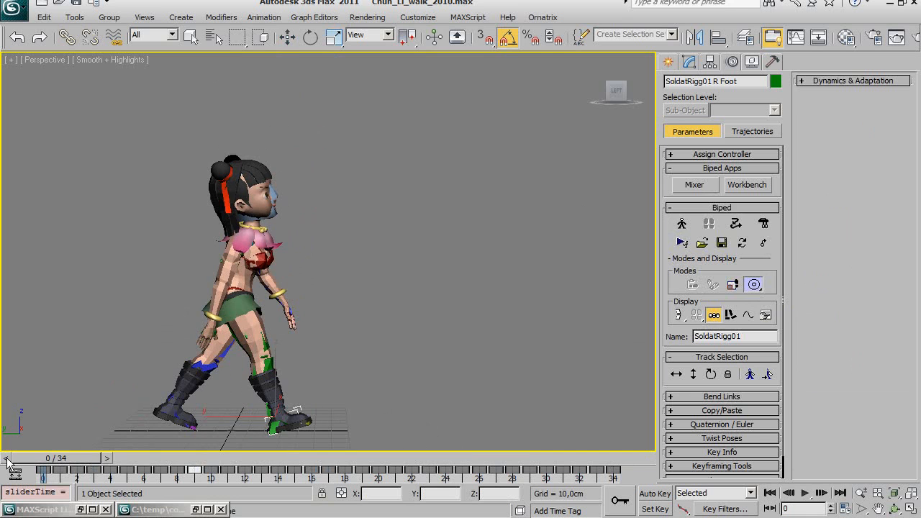
{"action": "key", "text": "w"}
{"action": "middle_click_drag", "start_coordinate": [152, 196], "coordinate": [236, 174]}
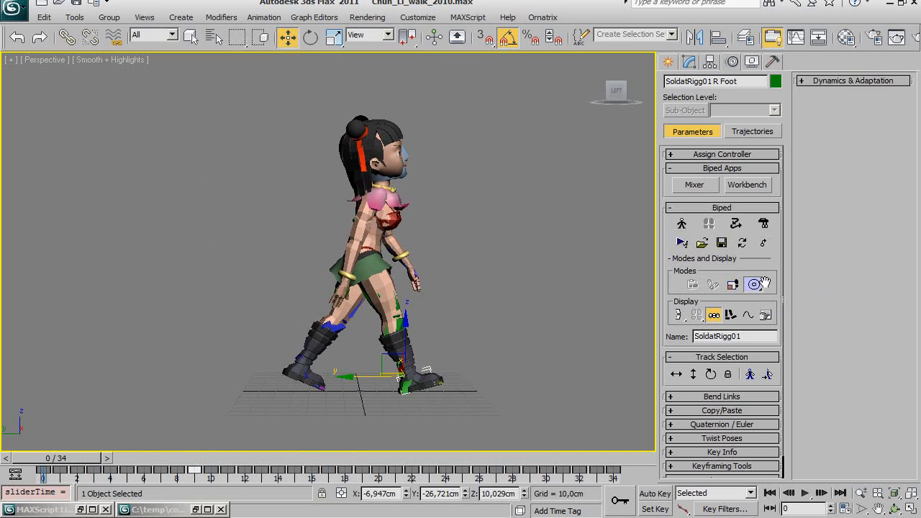
- Scrub the walk with In Place mode off, then restore In Place mode and Figure mode
{"action": "left_click", "coordinate": [674, 258]}
{"action": "left_click", "coordinate": [673, 258]}
{"action": "left_click", "coordinate": [755, 285]}
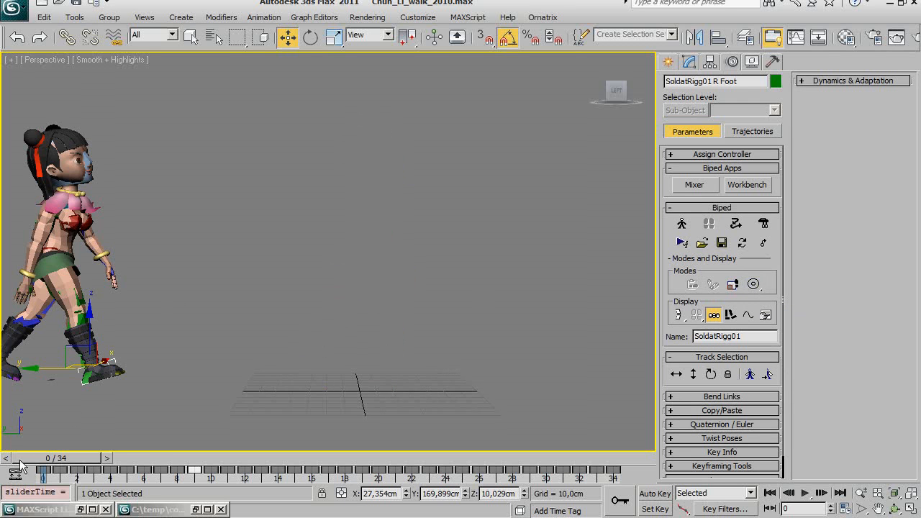
{"action": "left_click_drag", "start_coordinate": [45, 457], "coordinate": [18, 458]}
{"action": "left_click", "coordinate": [753, 284]}
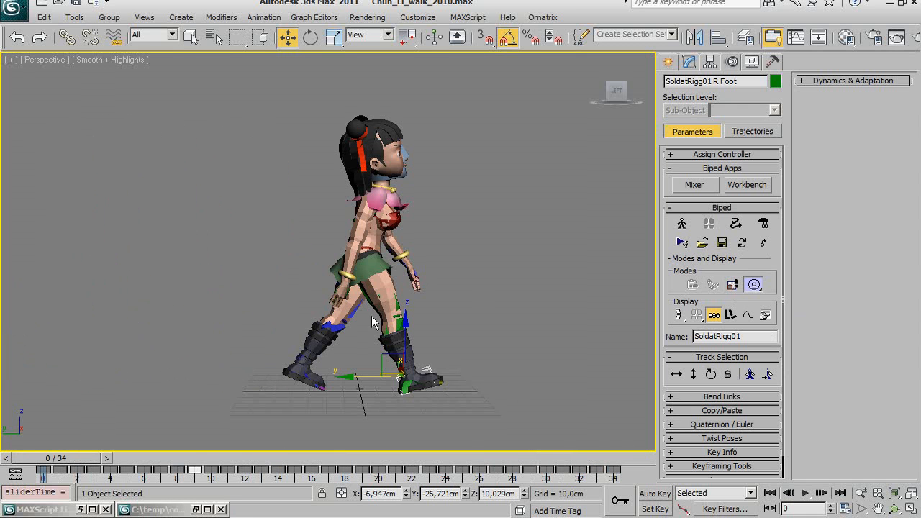
{"action": "middle_click_drag", "start_coordinate": [447, 245], "coordinate": [418, 257]}
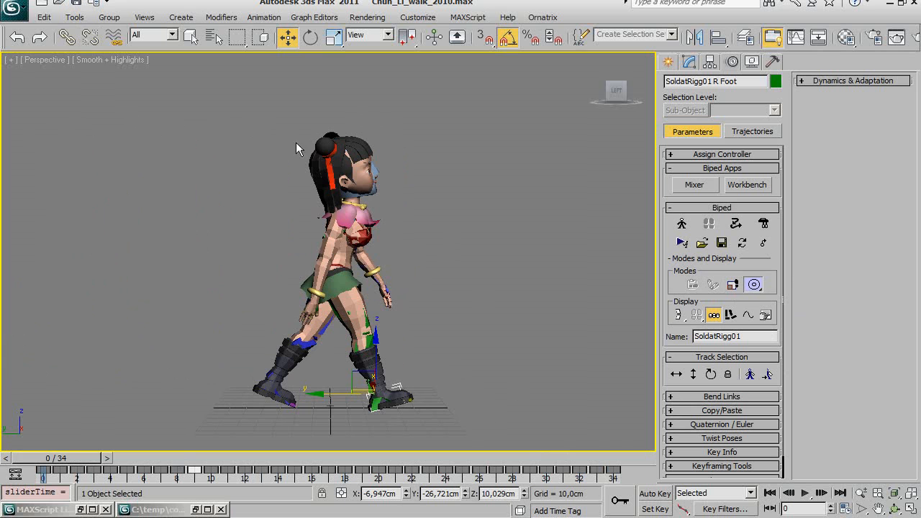
{"action": "left_click", "coordinate": [682, 224]}
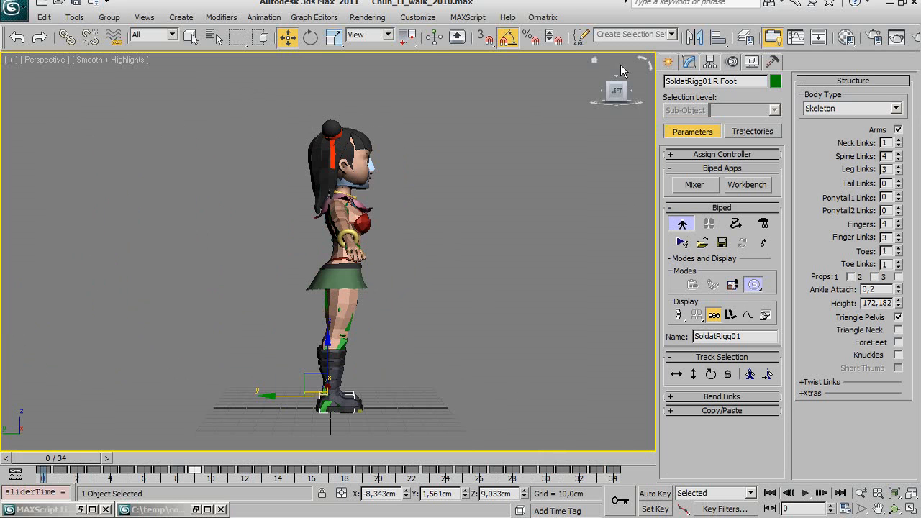
- Review the full scene object list for the Soldat names, close it and clear the selection
{"action": "key", "text": "h"}
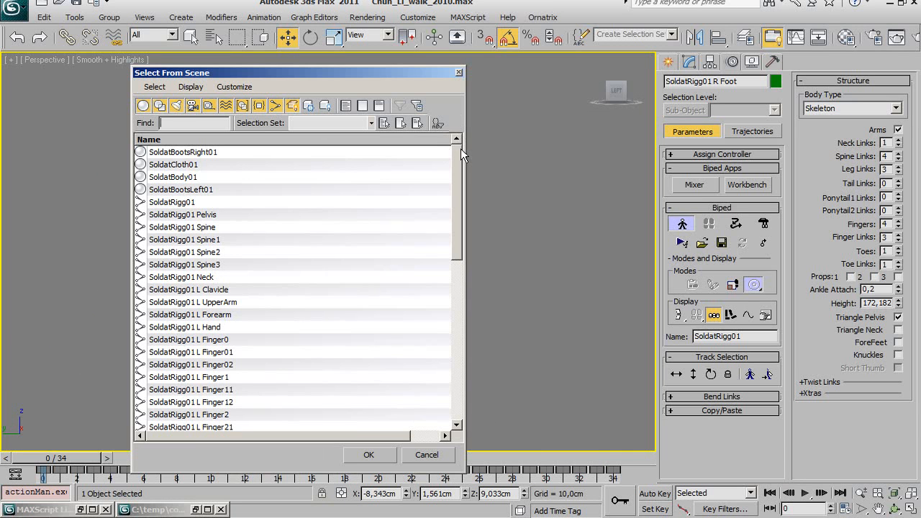
{"action": "left_click_drag", "start_coordinate": [461, 149], "coordinate": [462, 344]}
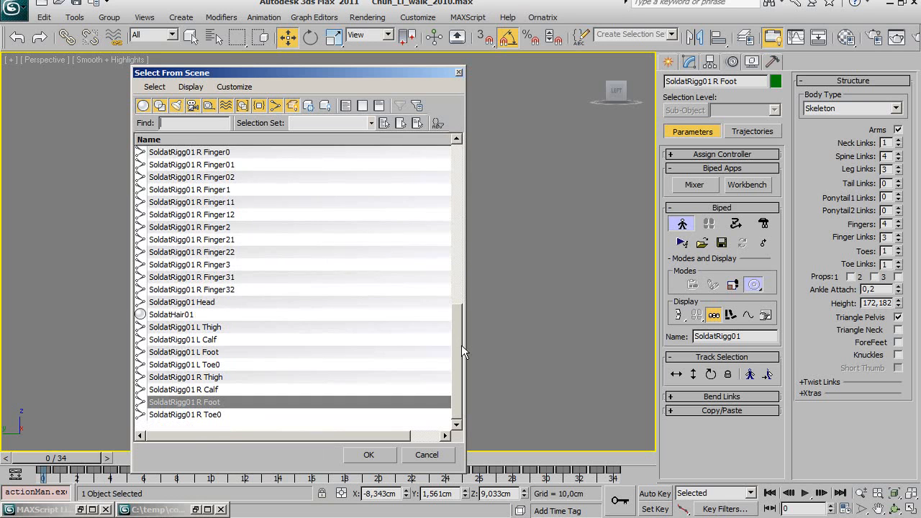
{"action": "left_click", "coordinate": [459, 74]}
{"action": "left_click", "coordinate": [459, 142]}
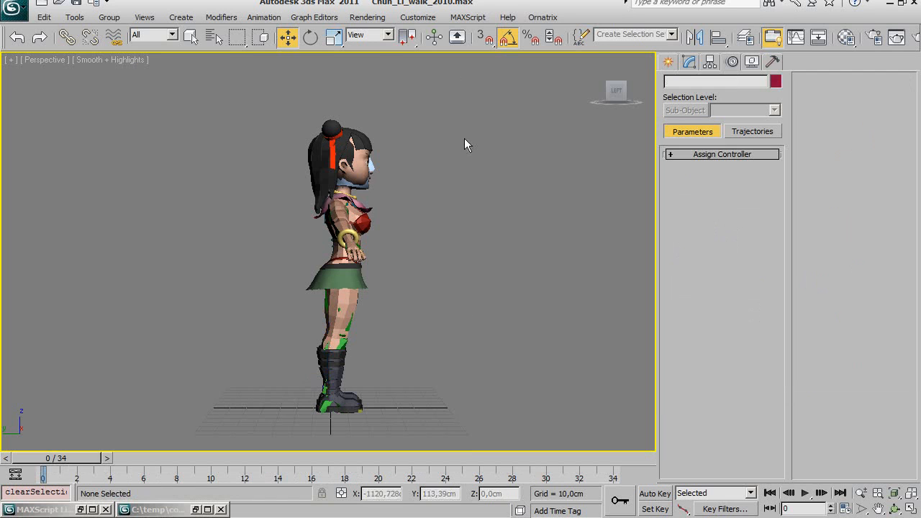
- Expand the chun_li_eyelashes layer and unhide it
{"action": "left_click", "coordinate": [744, 40]}
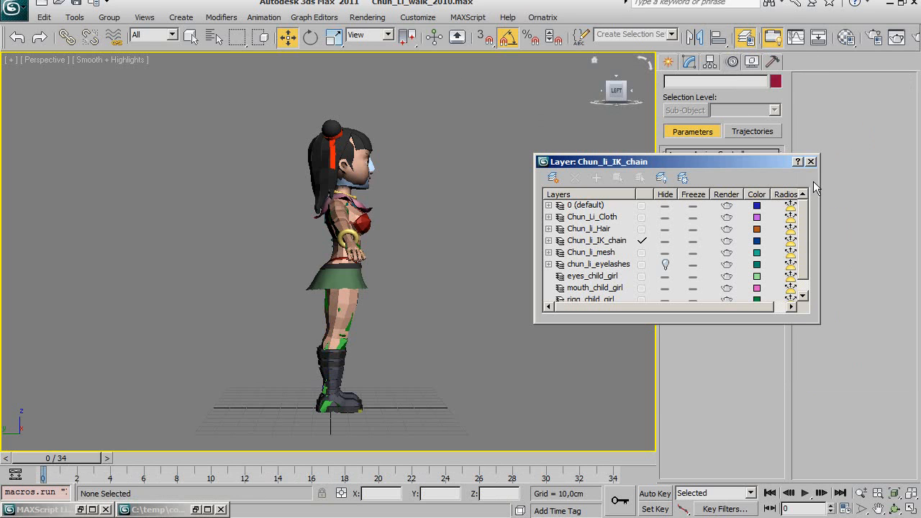
{"action": "scroll", "coordinate": [806, 271], "scroll_direction": "down", "scroll_amount": 1}
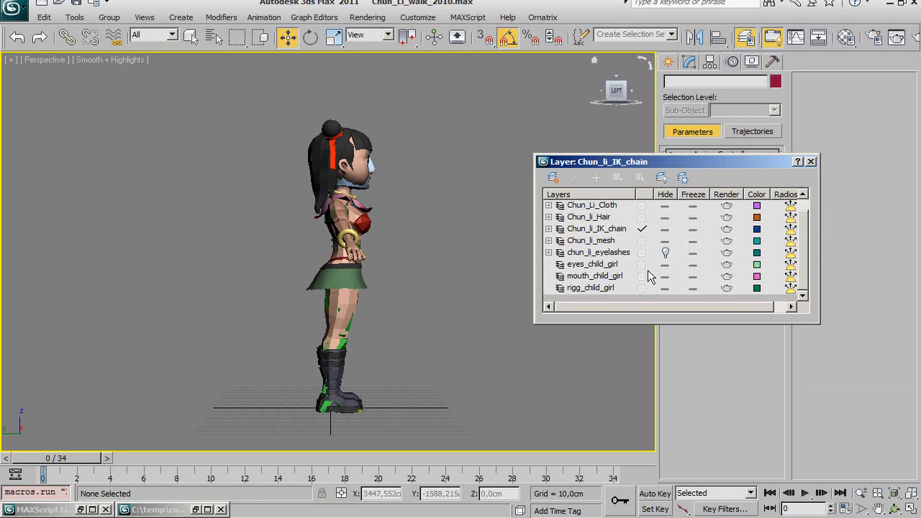
{"action": "left_click", "coordinate": [623, 253]}
{"action": "left_click", "coordinate": [549, 253]}
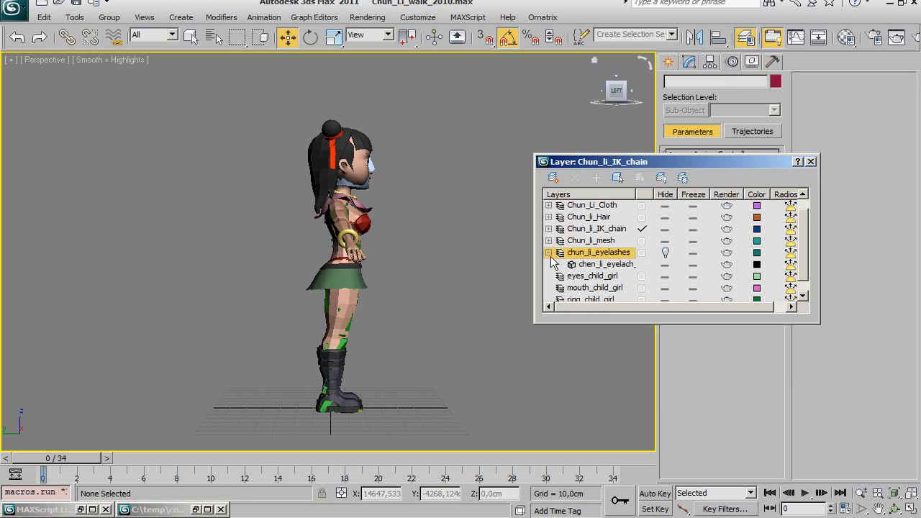
{"action": "left_click", "coordinate": [590, 264]}
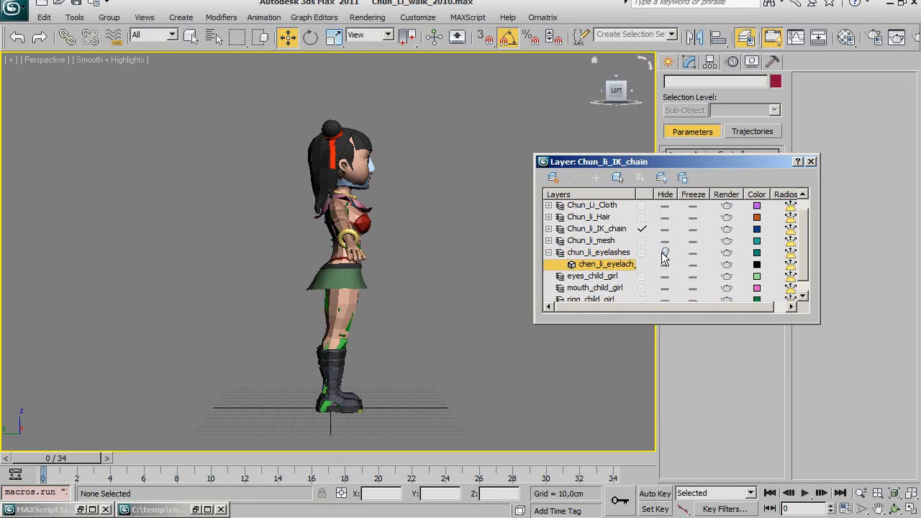
{"action": "left_click", "coordinate": [666, 251]}
- Try to select the eyelashes at the character's eye and close the layer manager
{"action": "middle_click_drag", "start_coordinate": [435, 200], "coordinate": [383, 234]}
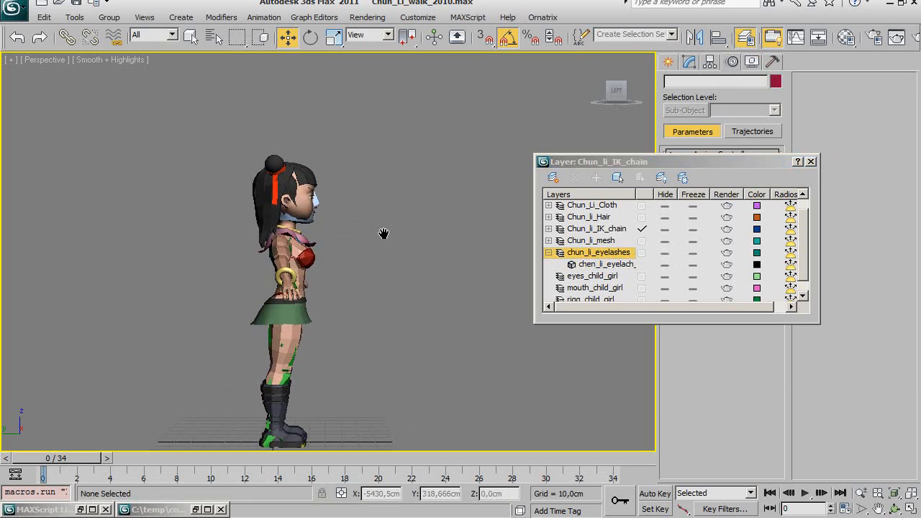
{"action": "scroll", "coordinate": [384, 232], "scroll_direction": "up", "scroll_amount": 5}
{"action": "middle_click_drag", "start_coordinate": [403, 119], "coordinate": [398, 254]}
{"action": "scroll", "coordinate": [425, 203], "scroll_direction": "up", "scroll_amount": 2}
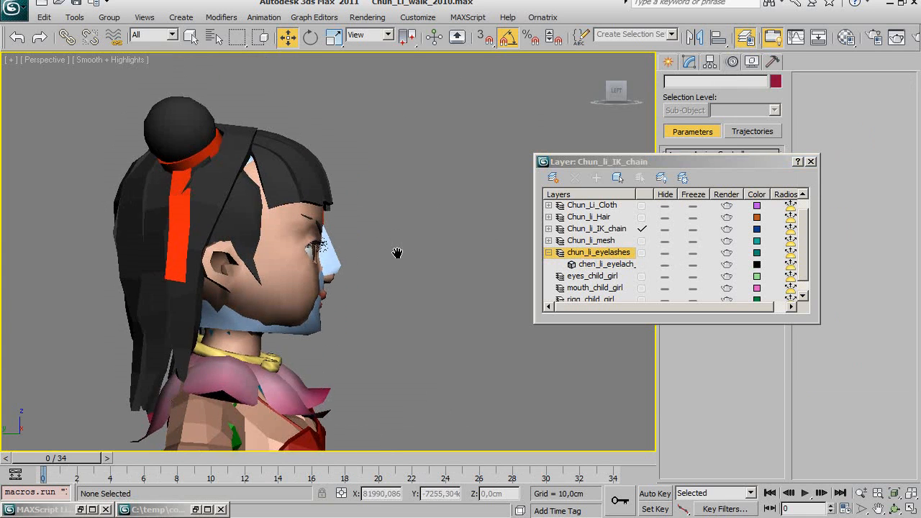
{"action": "scroll", "coordinate": [395, 241], "scroll_direction": "up", "scroll_amount": 6}
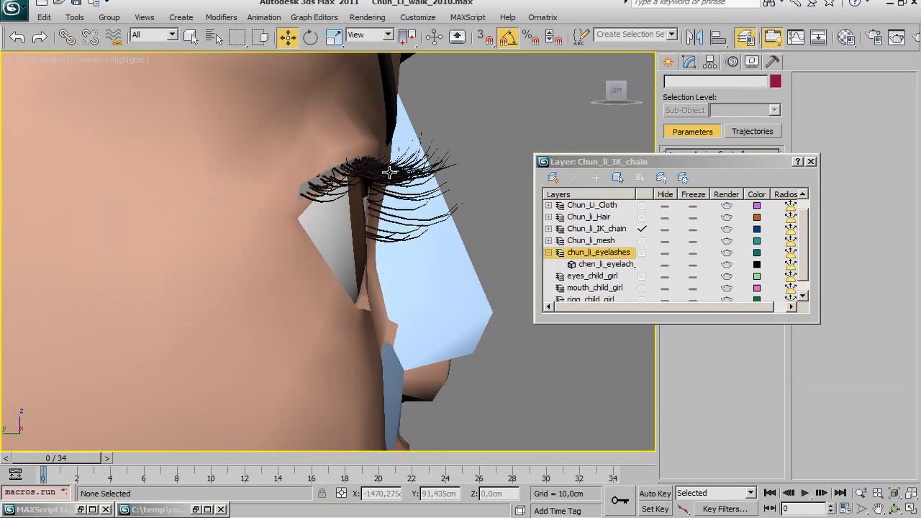
{"action": "left_click", "coordinate": [389, 172]}
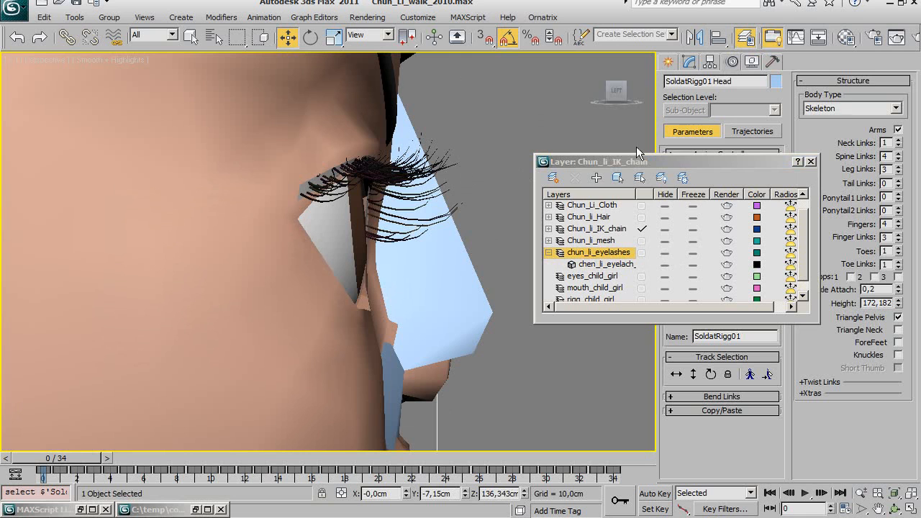
{"action": "left_click", "coordinate": [811, 161]}
{"action": "left_click", "coordinate": [690, 64]}
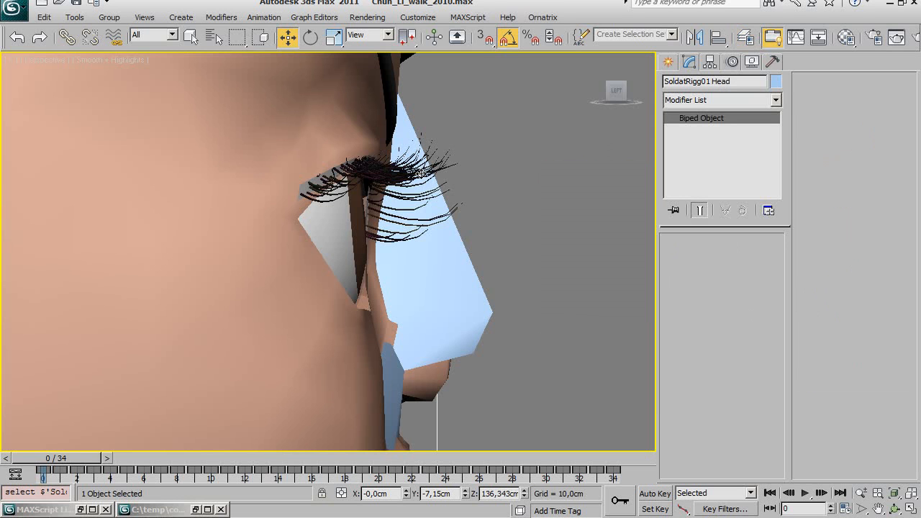
- Display the model in wireframe, select the chen_li_eyelach_control eyelash object and delete it
{"action": "key", "text": "F3"}
{"action": "left_click", "coordinate": [504, 142]}
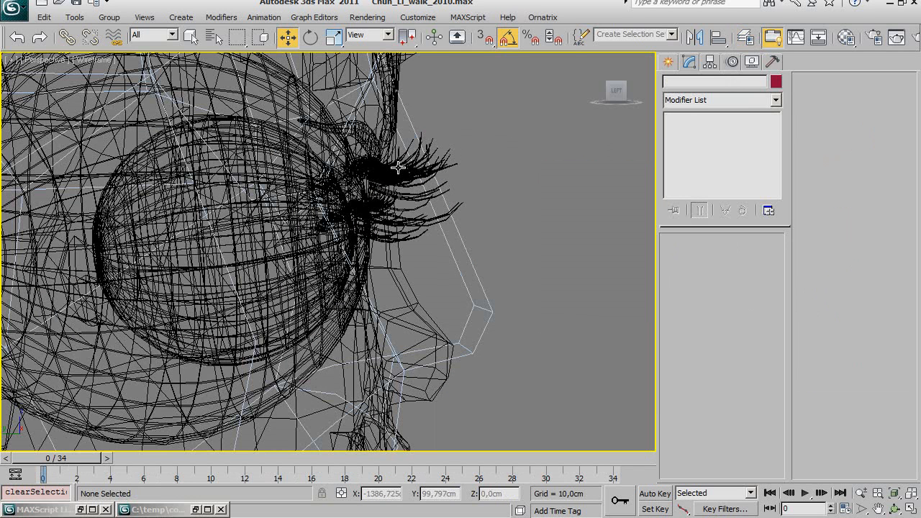
{"action": "left_click", "coordinate": [398, 167]}
{"action": "left_click", "coordinate": [398, 167]}
{"action": "left_click", "coordinate": [350, 167]}
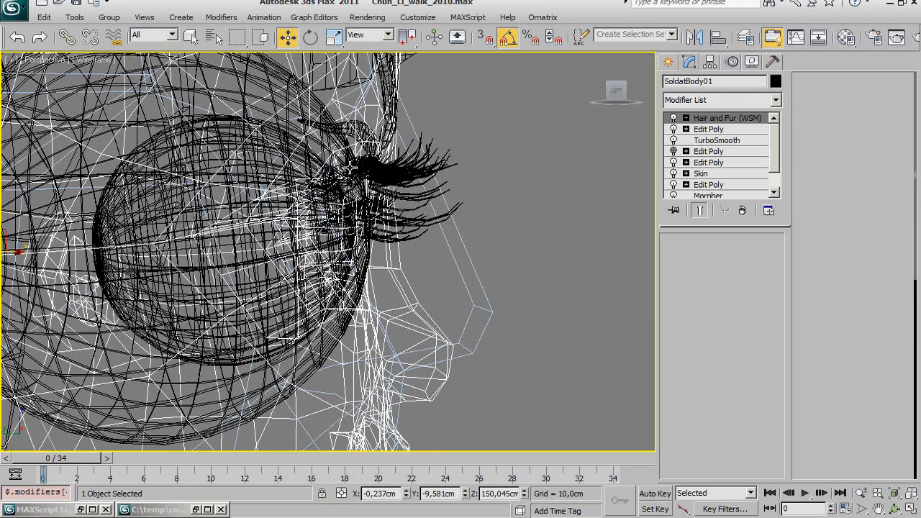
{"action": "left_click", "coordinate": [352, 163]}
{"action": "left_click", "coordinate": [352, 163]}
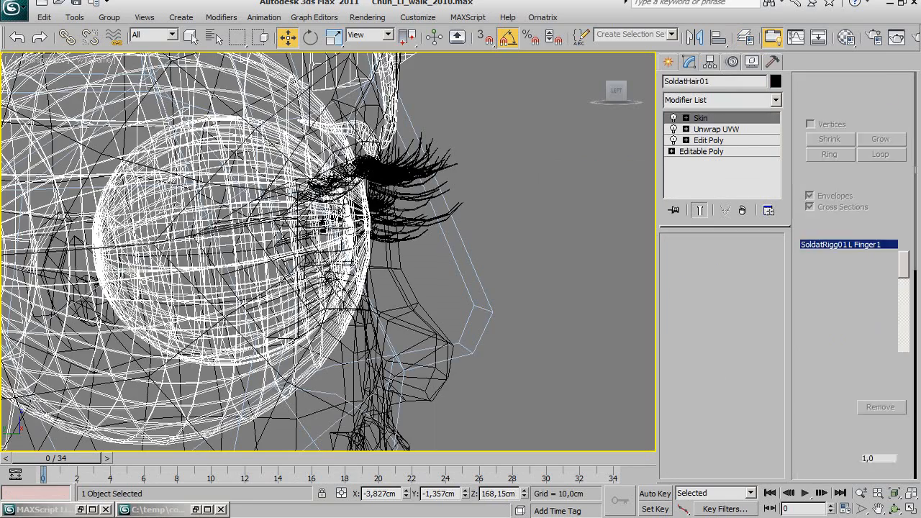
{"action": "left_click", "coordinate": [352, 164]}
{"action": "left_click", "coordinate": [344, 167]}
{"action": "left_click", "coordinate": [344, 164]}
{"action": "left_click", "coordinate": [344, 164]}
{"action": "left_click", "coordinate": [343, 164]}
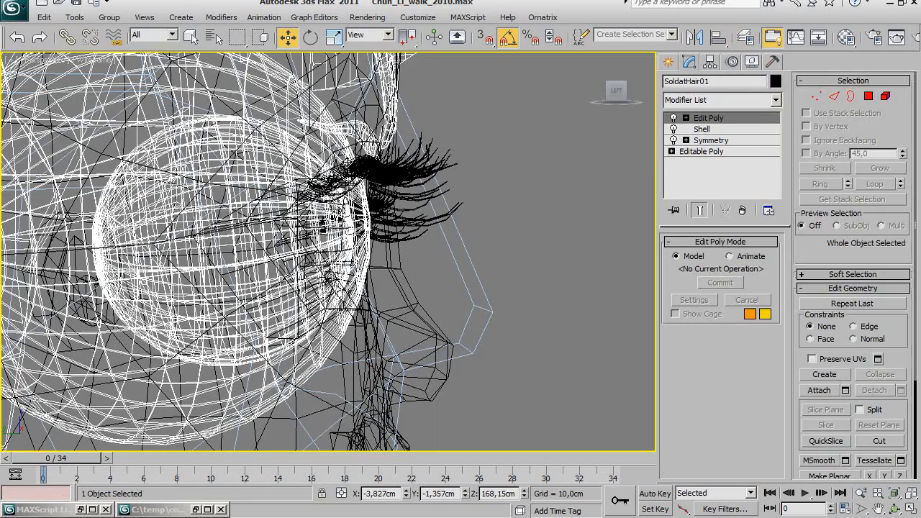
{"action": "left_click", "coordinate": [344, 164]}
{"action": "left_click", "coordinate": [344, 164]}
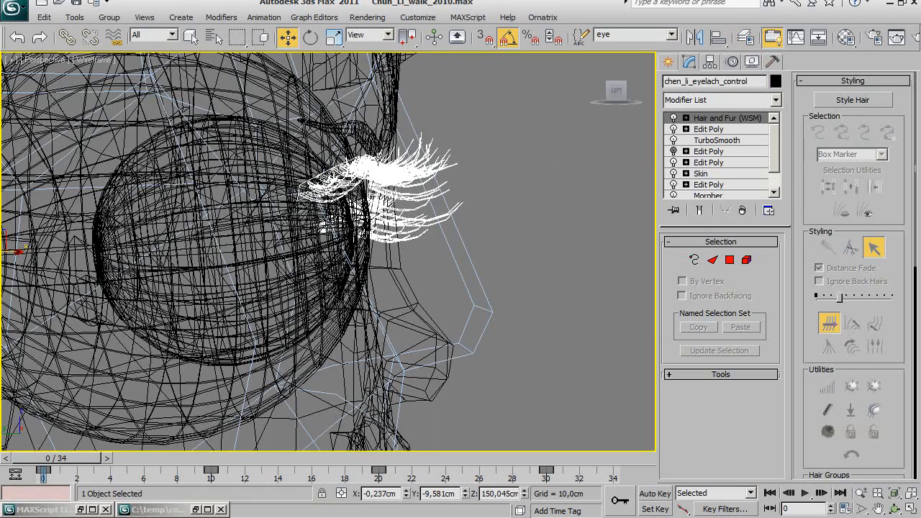
{"action": "key", "text": "Delete"}
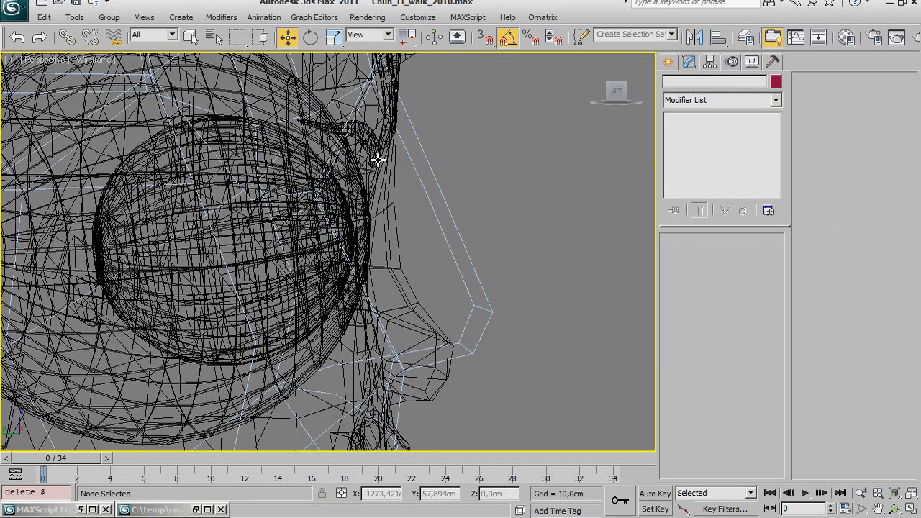
- Save the character scene under the new file name Soldat01 in the Chun_Li_walk_2010 (2) folder
{"action": "scroll", "coordinate": [418, 197], "scroll_direction": "down", "scroll_amount": 4}
{"action": "scroll", "coordinate": [418, 198], "scroll_direction": "down", "scroll_amount": 8}
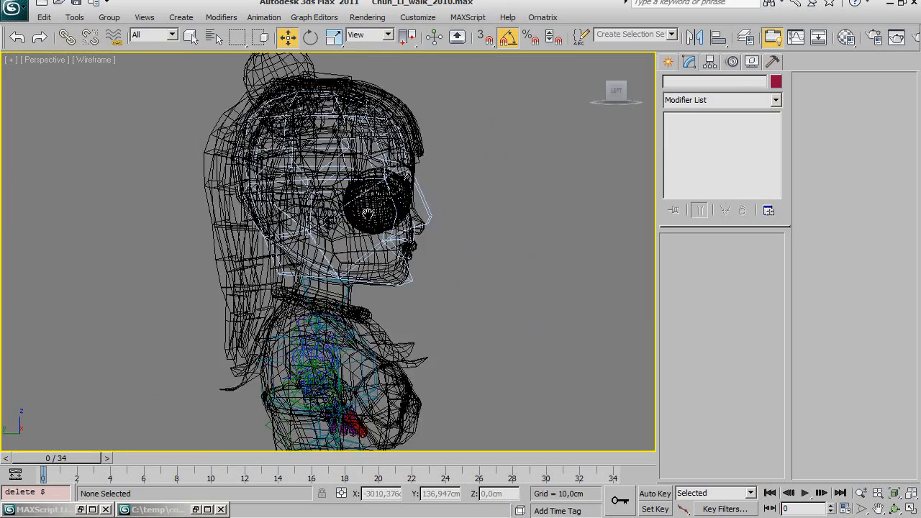
{"action": "left_click", "coordinate": [11, 7]}
{"action": "left_click", "coordinate": [43, 163]}
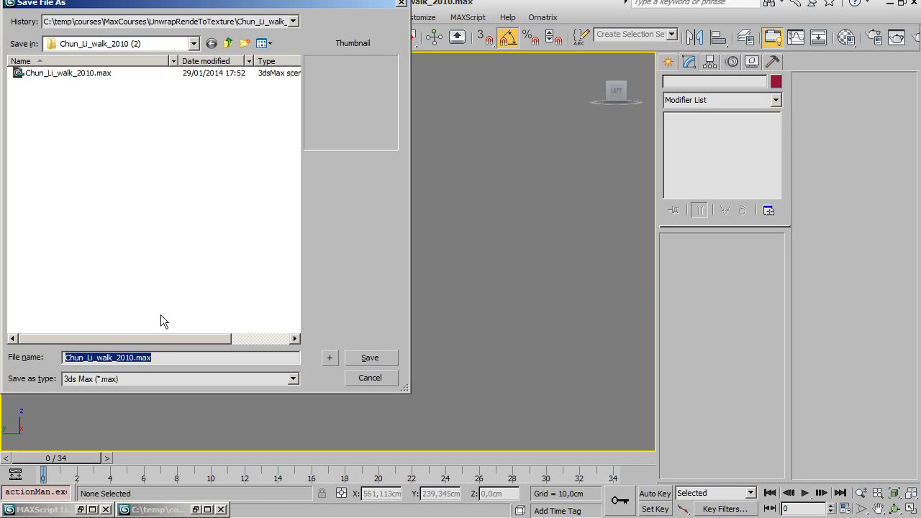
{"action": "left_click", "coordinate": [131, 358]}
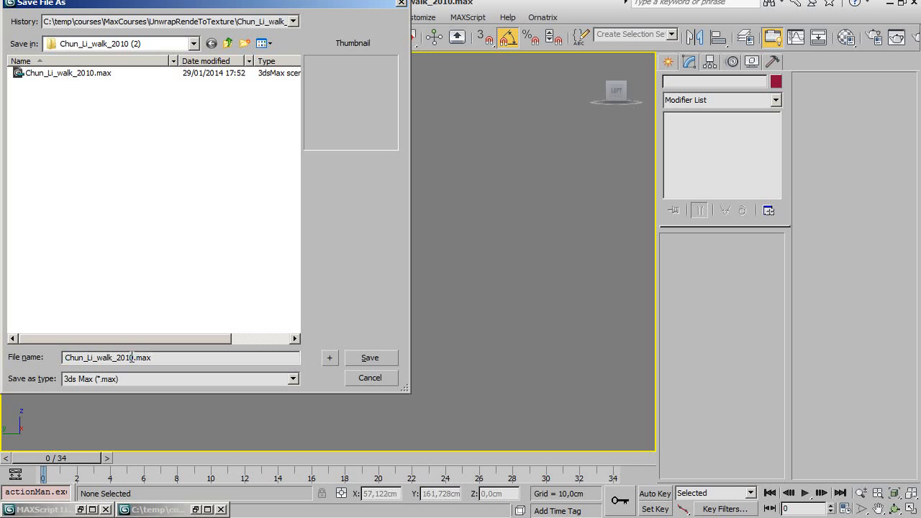
{"action": "double_click", "coordinate": [131, 357]}
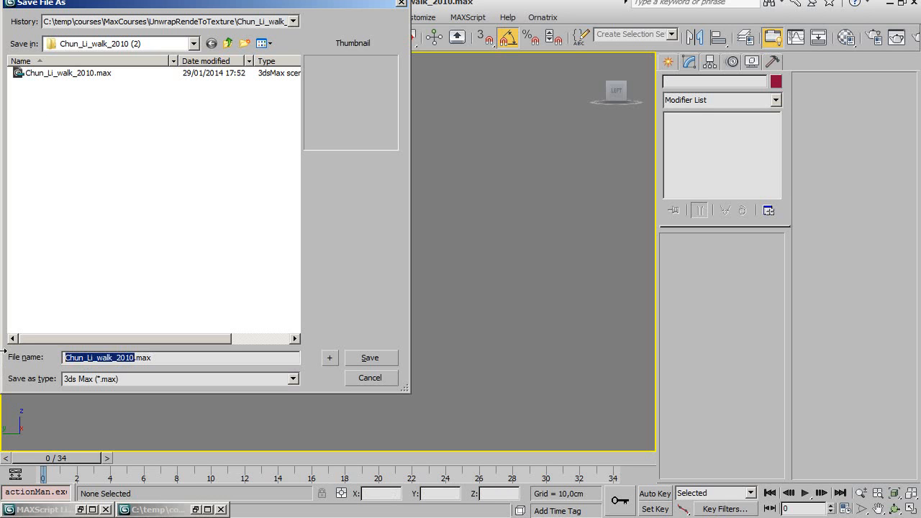
{"action": "type", "text": "Soldat01"}
{"action": "key", "text": "Return"}
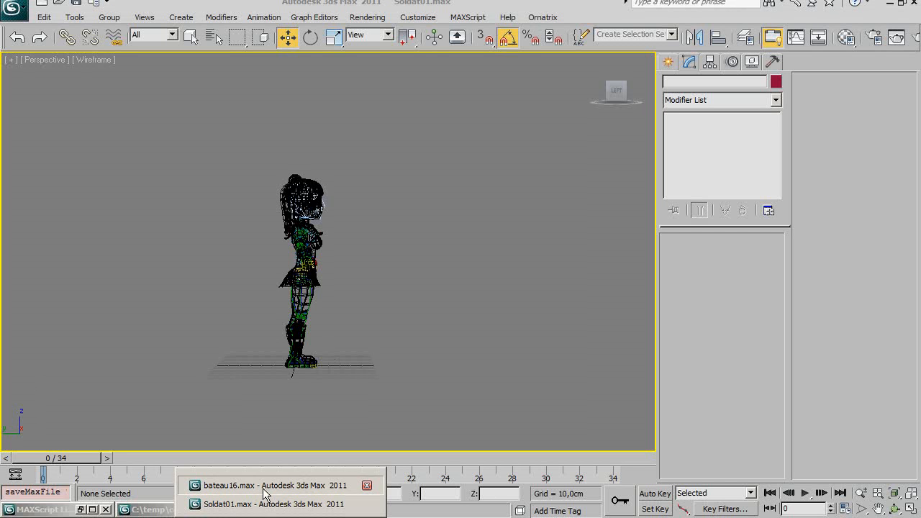
- Switch to the bateau16.max scene, set Sea Surface001's adaptive mesh to length resolution 80 and width resolution 20, and save
{"action": "left_click", "coordinate": [263, 489]}
{"action": "left_click", "coordinate": [544, 336]}
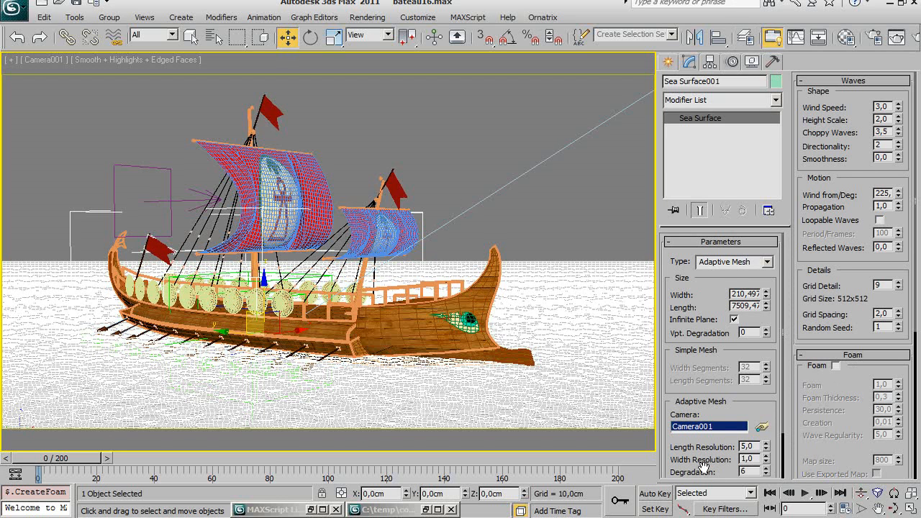
{"action": "left_click_drag", "start_coordinate": [703, 469], "coordinate": [704, 400]}
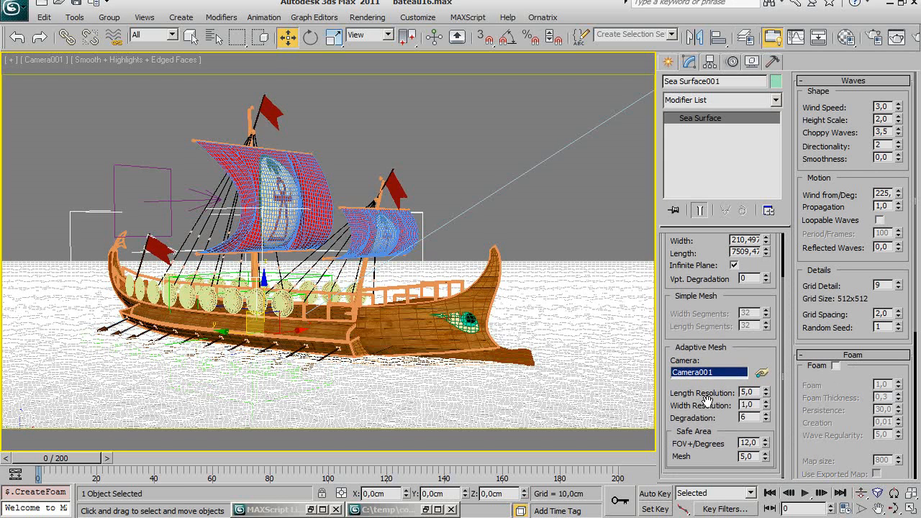
{"action": "double_click", "coordinate": [748, 392]}
{"action": "type", "text": "20"}
{"action": "key", "text": "Return"}
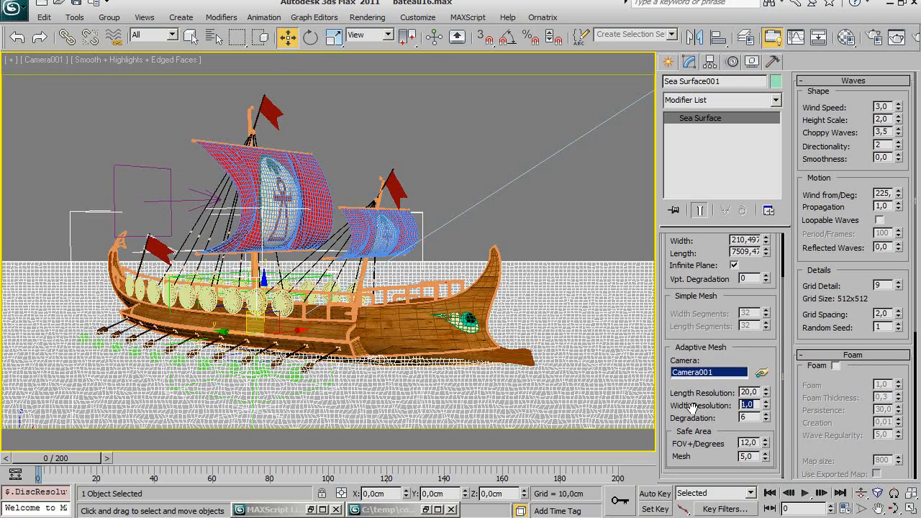
{"action": "type", "text": "20"}
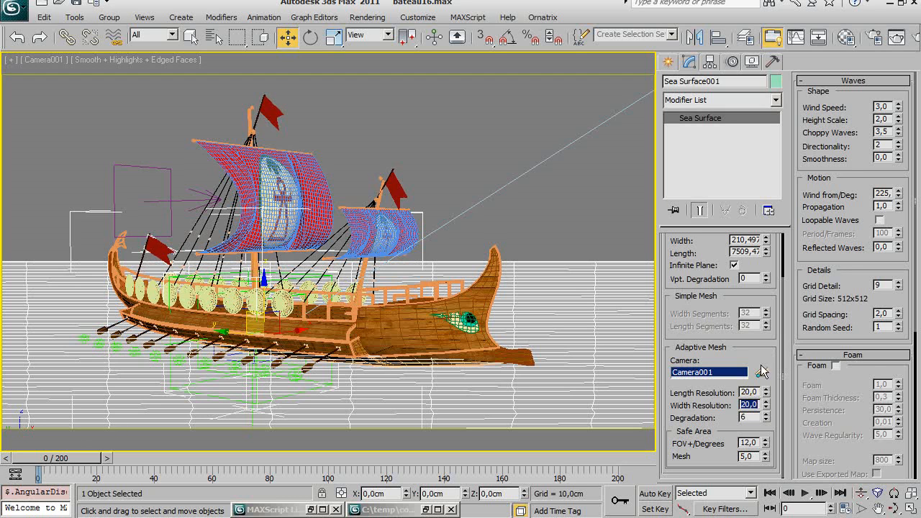
{"action": "left_click", "coordinate": [745, 392]}
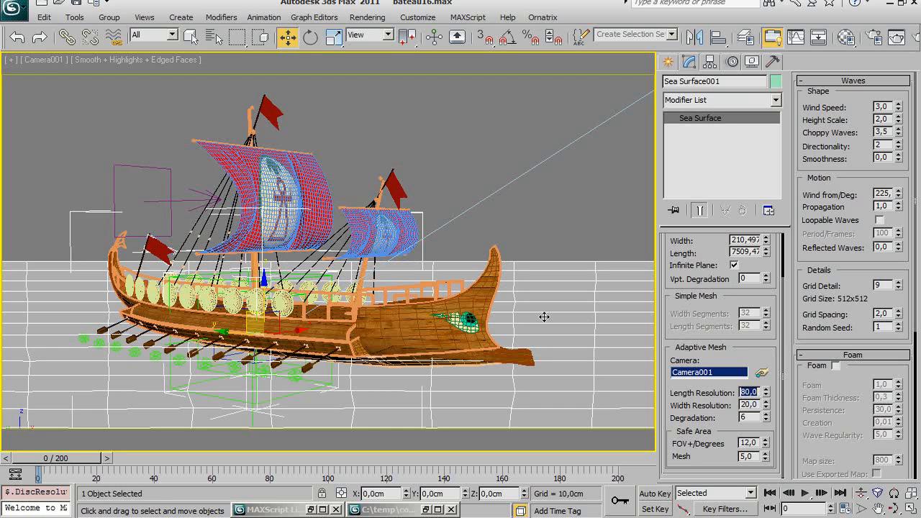
{"action": "key", "text": "ctrl+s"}
- Start merging Soldat01.max from the folder C:\temp\courses\MaxCourses\UnwrapRendeToTexture\Chun_Li_walk_2010 (2) into the ship scene
{"action": "left_click", "coordinate": [16, 10]}
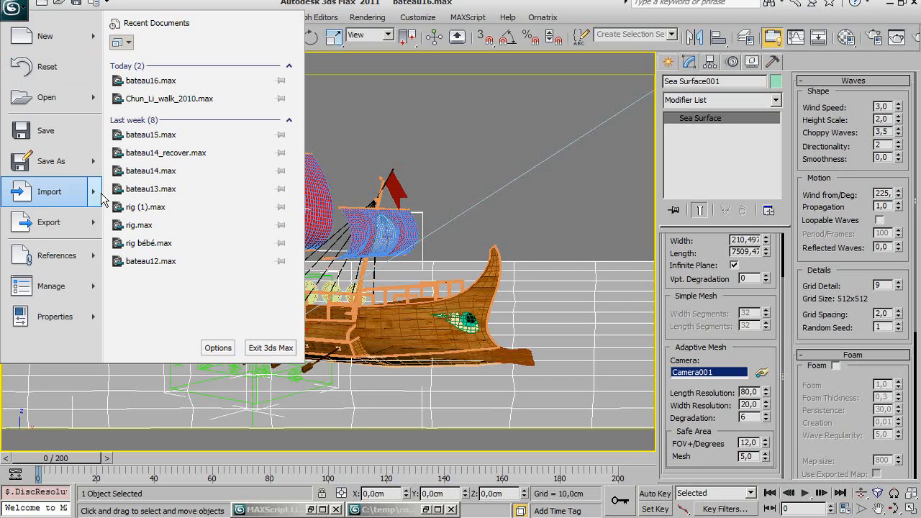
{"action": "mouse_move", "coordinate": [97, 198]}
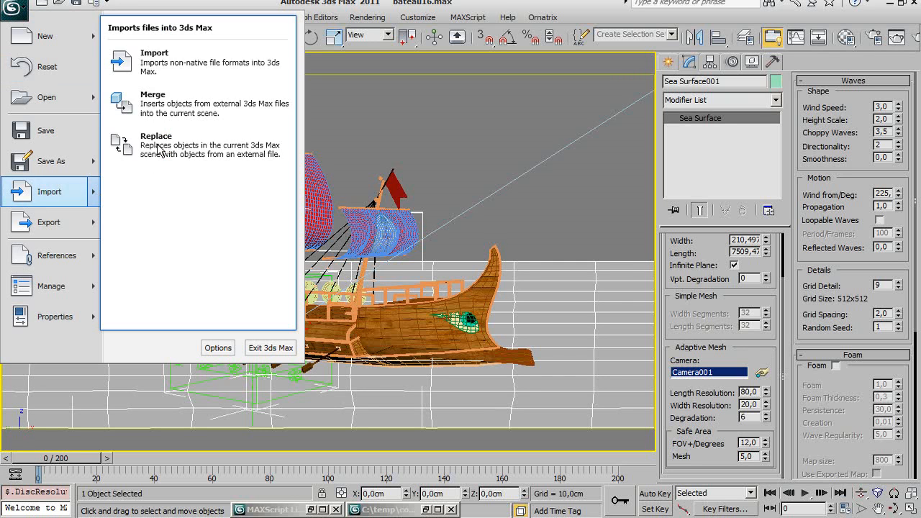
{"action": "left_click", "coordinate": [160, 106]}
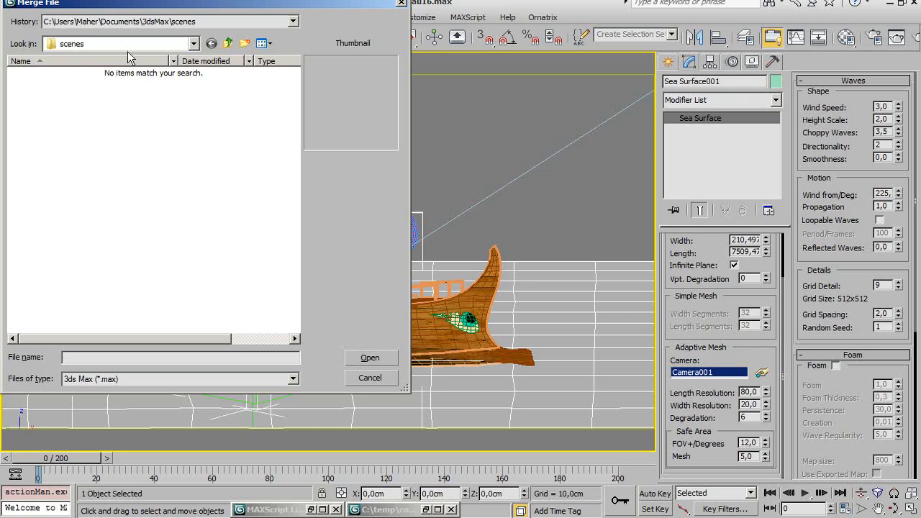
{"action": "left_click", "coordinate": [124, 45]}
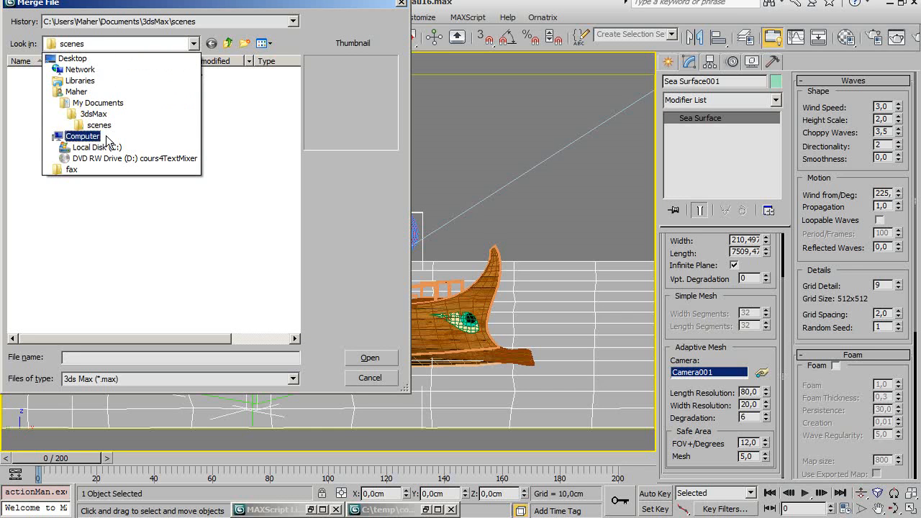
{"action": "left_click", "coordinate": [101, 147]}
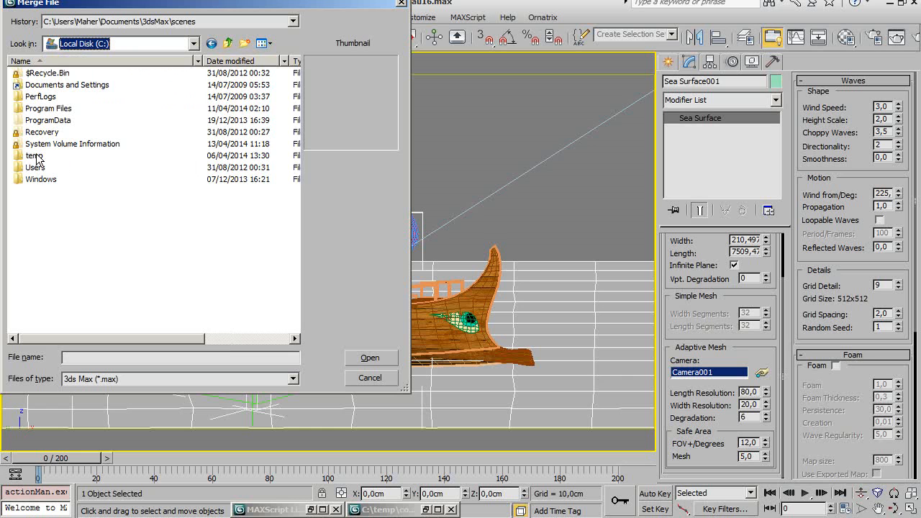
{"action": "double_click", "coordinate": [34, 156]}
{"action": "double_click", "coordinate": [39, 75]}
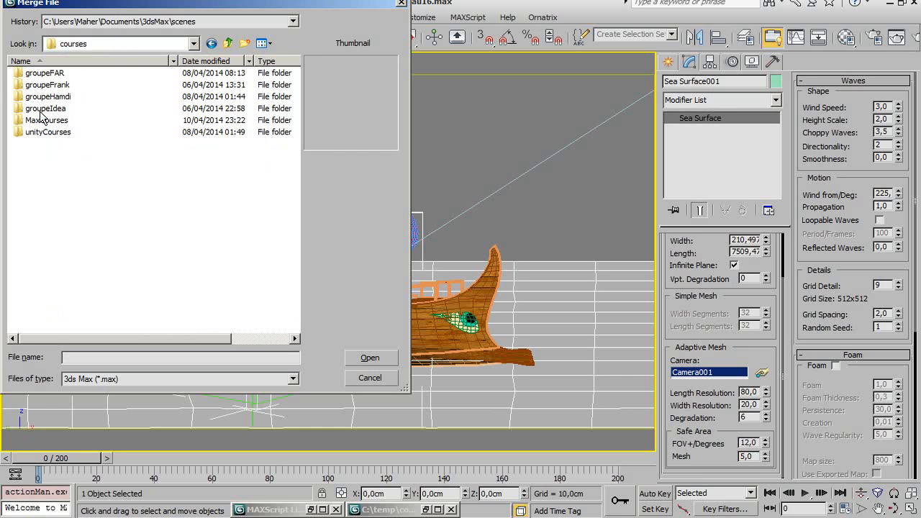
{"action": "double_click", "coordinate": [41, 120]}
{"action": "double_click", "coordinate": [35, 74]}
{"action": "double_click", "coordinate": [36, 74]}
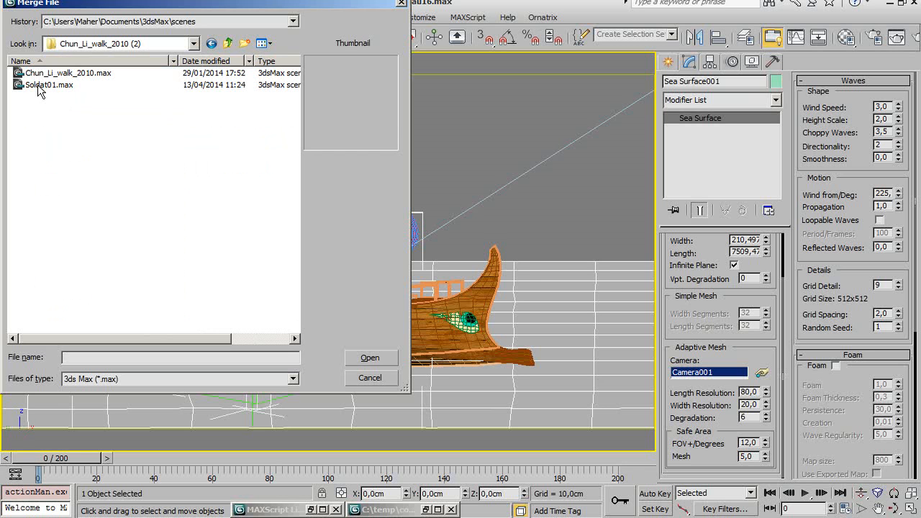
{"action": "double_click", "coordinate": [43, 85]}
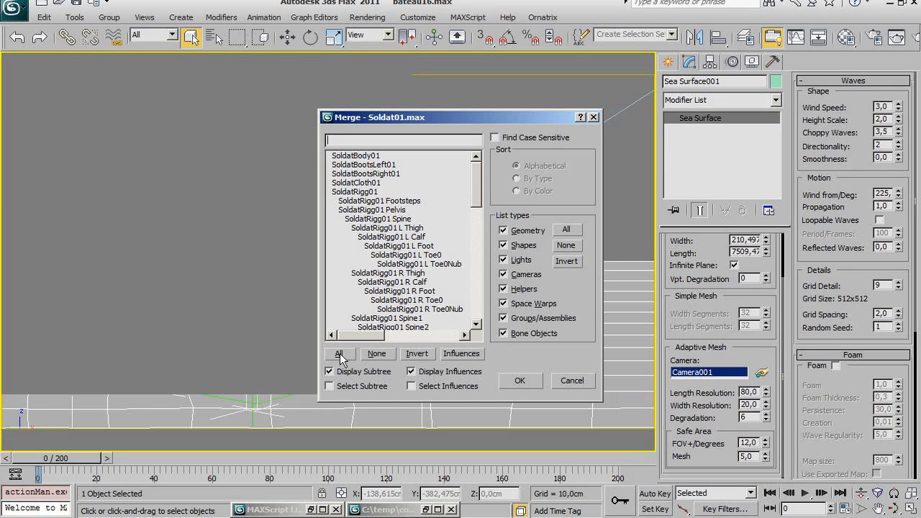
- Review the full list of Soldat01.max objects offered for merging and cancel the merge
{"action": "left_click", "coordinate": [339, 354]}
{"action": "left_click", "coordinate": [478, 248]}
{"action": "left_click", "coordinate": [475, 180]}
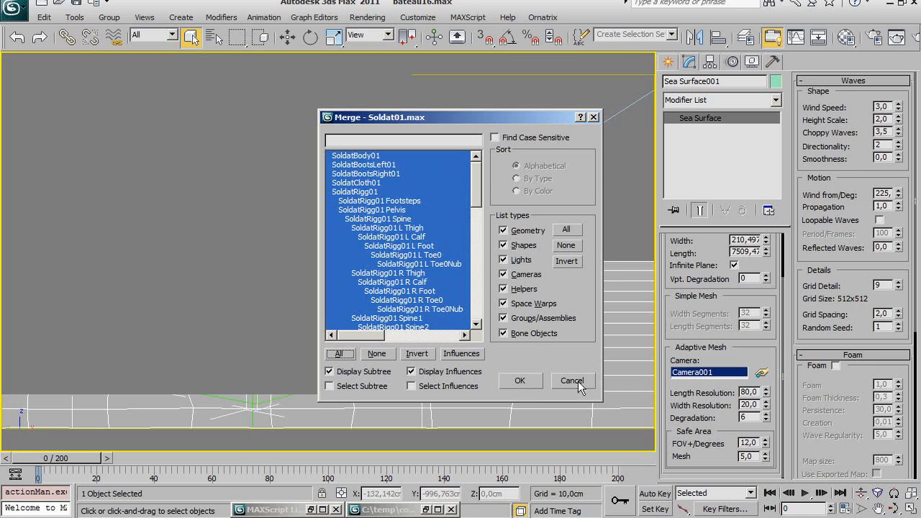
{"action": "key", "text": "Return"}
- Hold the current ship scene as a restore point and merge all objects from Soldat01.max into it
{"action": "left_click", "coordinate": [44, 16]}
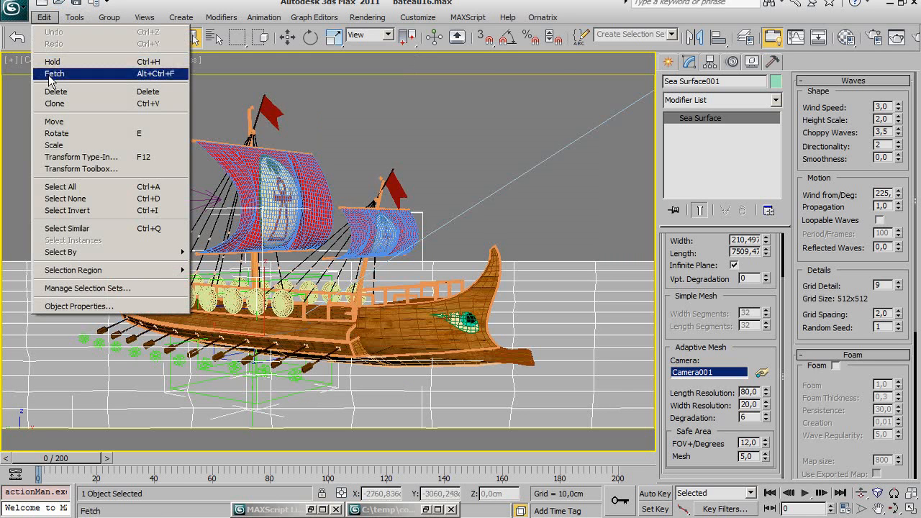
{"action": "left_click", "coordinate": [51, 62]}
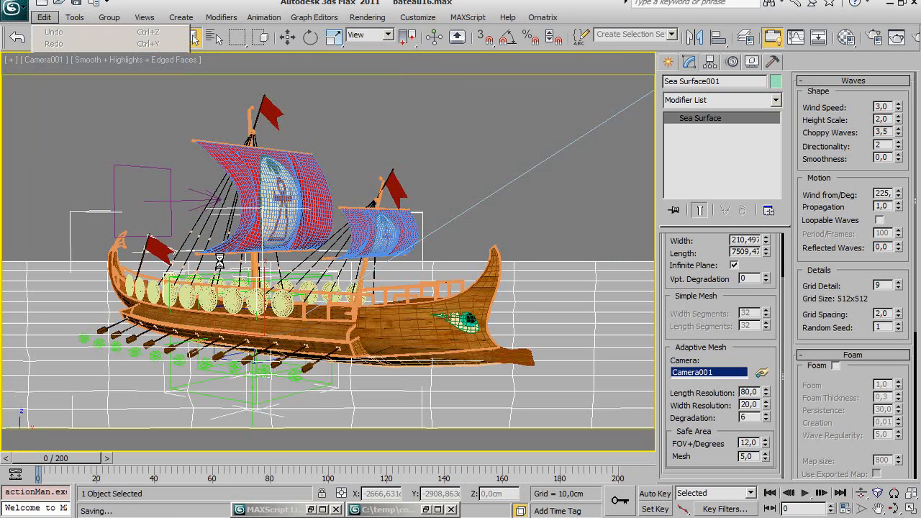
{"action": "left_click", "coordinate": [12, 9]}
{"action": "mouse_move", "coordinate": [49, 192]}
{"action": "left_click", "coordinate": [150, 98]}
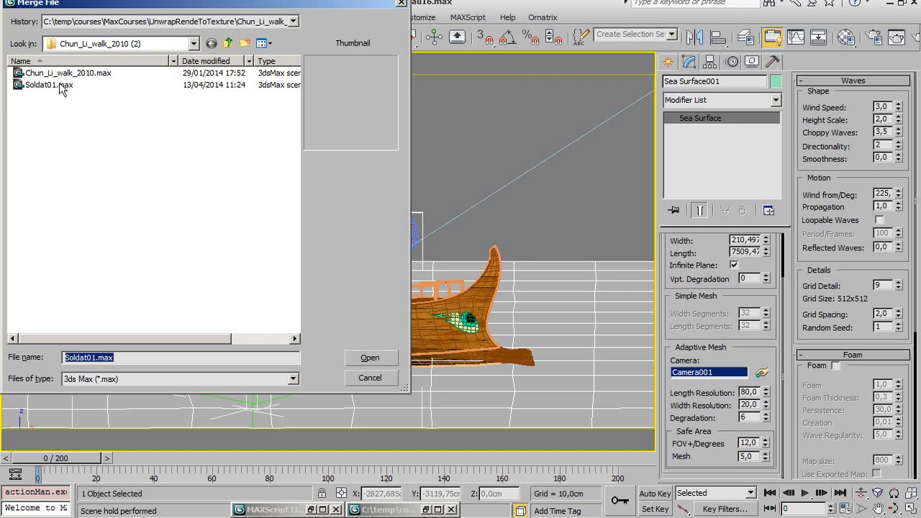
{"action": "double_click", "coordinate": [52, 87]}
{"action": "left_click", "coordinate": [338, 353]}
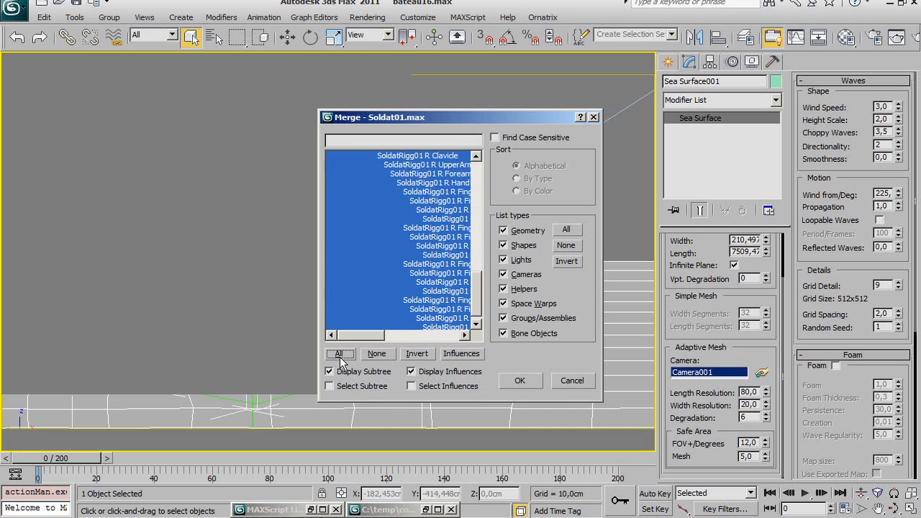
{"action": "left_click", "coordinate": [528, 380]}
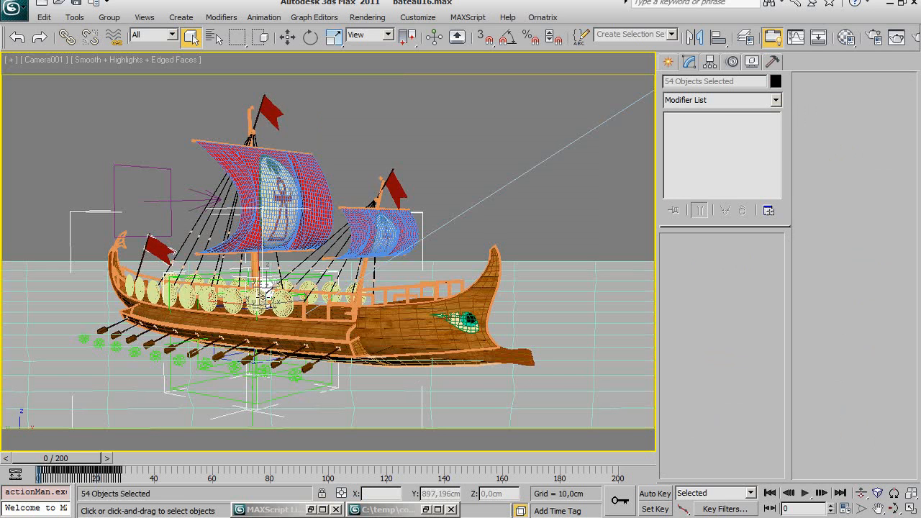
- Locate the merged character inside the ship and select its SoldatRigg01 biped
{"action": "key", "text": "f"}
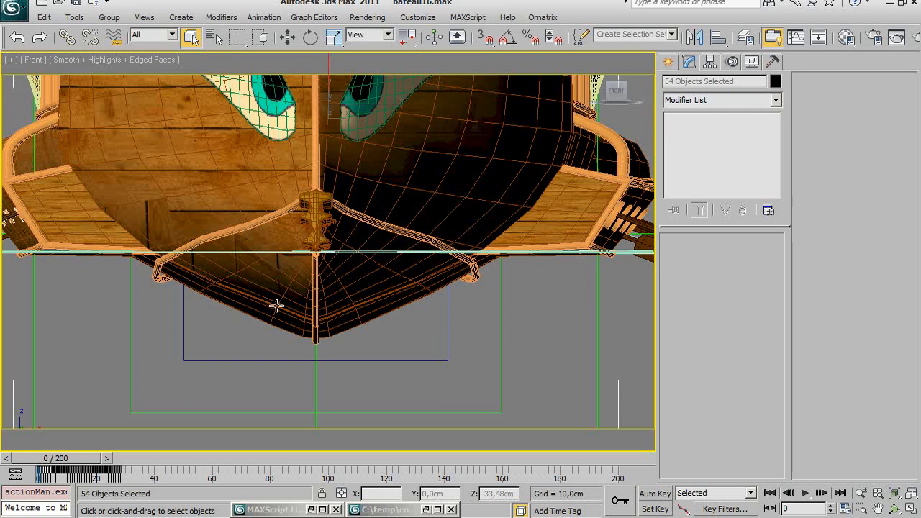
{"action": "middle_click_drag", "start_coordinate": [305, 294], "coordinate": [308, 332]}
{"action": "scroll", "coordinate": [308, 331], "scroll_direction": "down", "scroll_amount": 5}
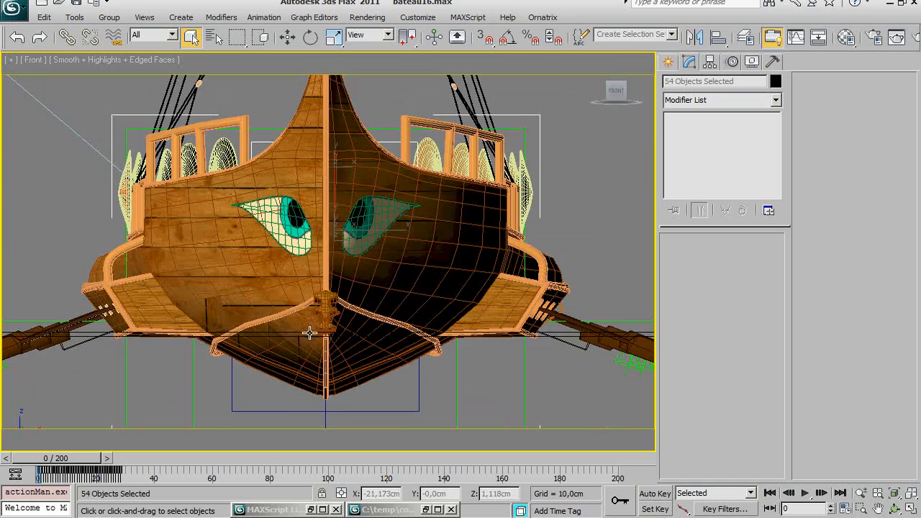
{"action": "key", "text": "F3"}
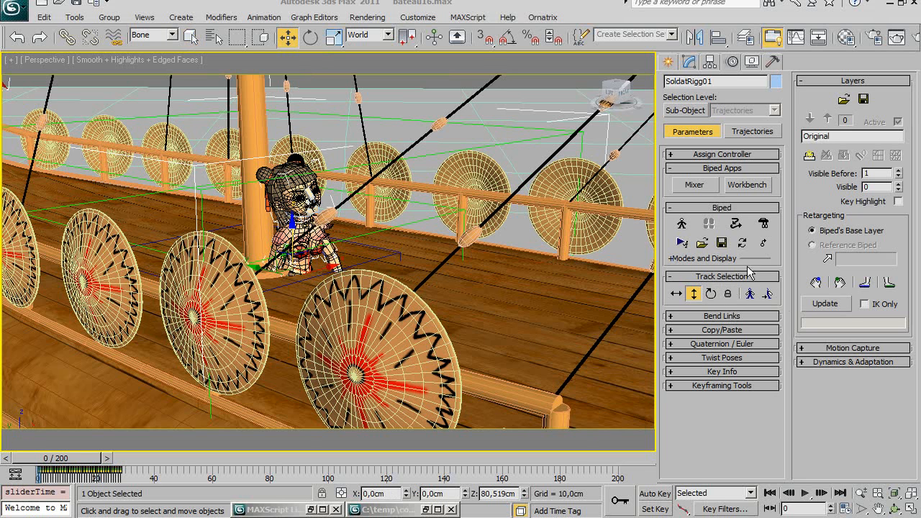
- Turn off In Place mode for the SoldatRigg01 biped and raise it about 77.5 cm onto the ship's deck
{"action": "left_click", "coordinate": [689, 261]}
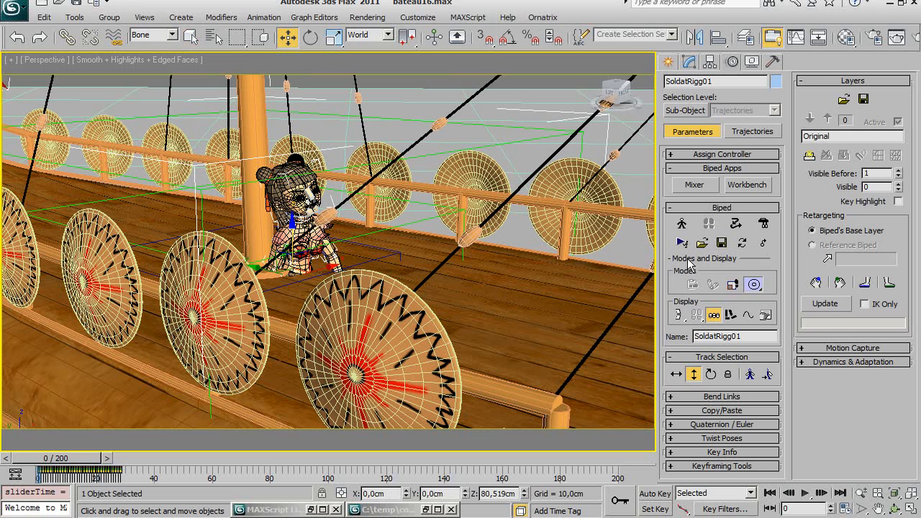
{"action": "left_click", "coordinate": [754, 286]}
{"action": "middle_click_drag", "start_coordinate": [260, 239], "coordinate": [481, 333]}
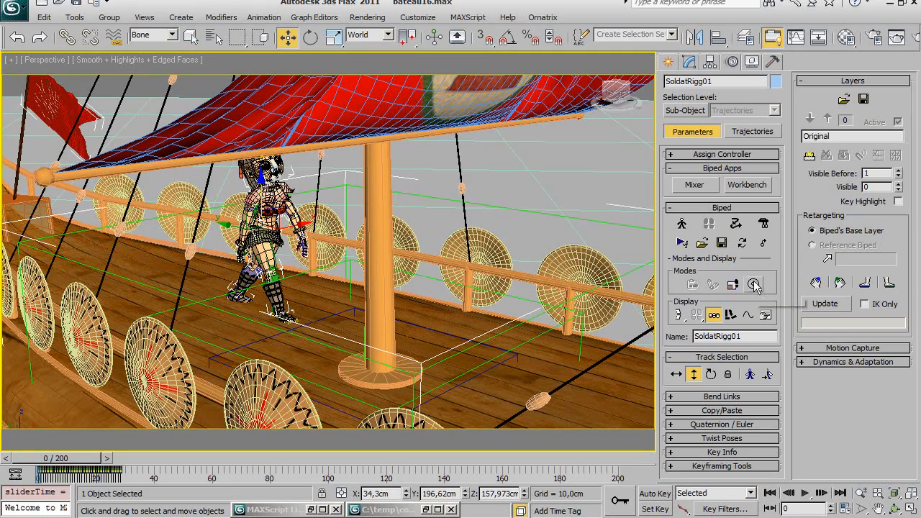
- Set SoldatRigg01's Move All Z position offset to 80 cm and collapse the offset
{"action": "left_click", "coordinate": [762, 243]}
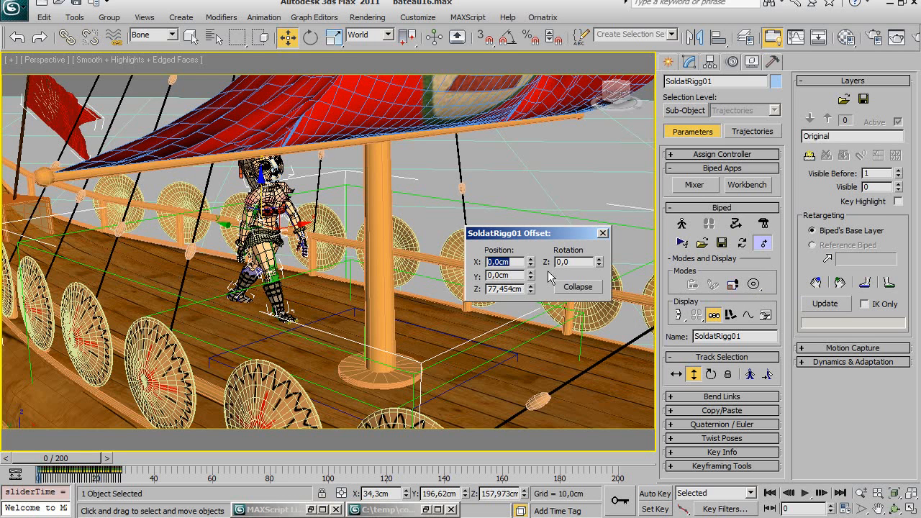
{"action": "left_click_drag", "start_coordinate": [533, 290], "coordinate": [540, 346]}
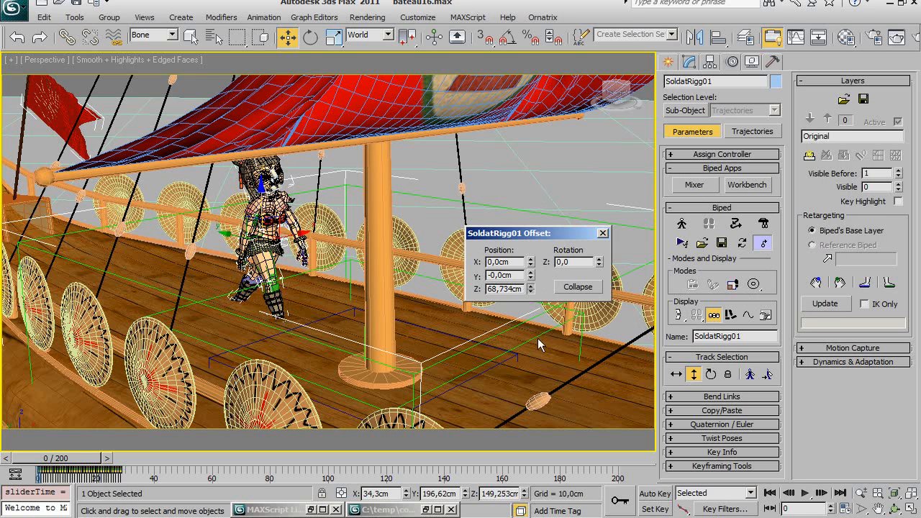
{"action": "double_click", "coordinate": [523, 289]}
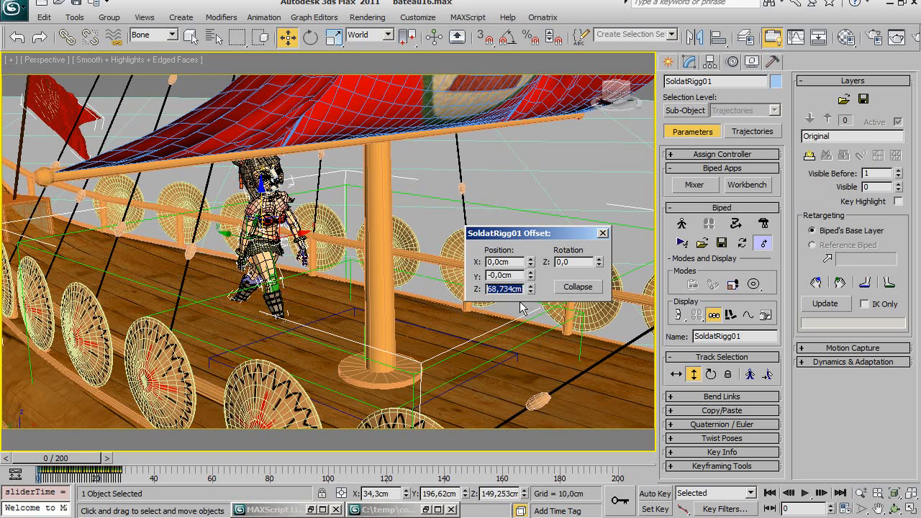
{"action": "left_click_drag", "start_coordinate": [533, 293], "coordinate": [488, 290]}
{"action": "type", "text": "7"}
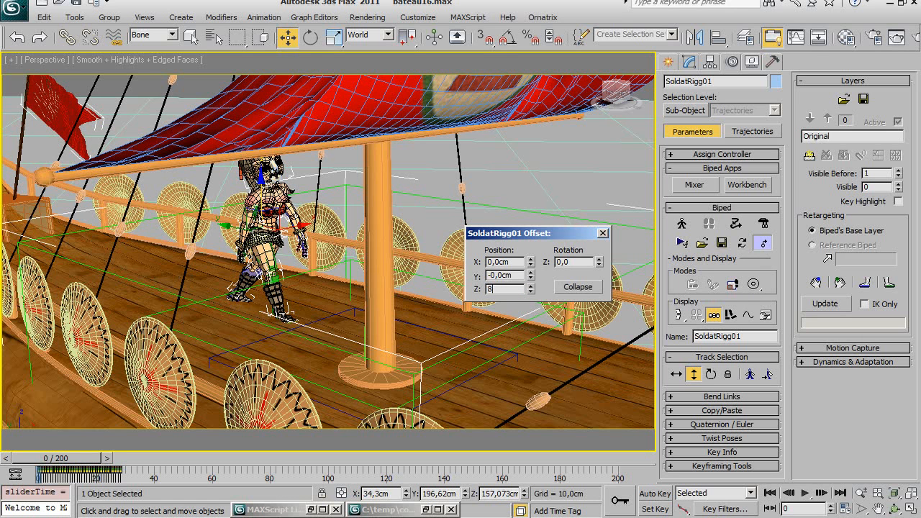
{"action": "type", "text": "0"}
{"action": "key", "text": "Return"}
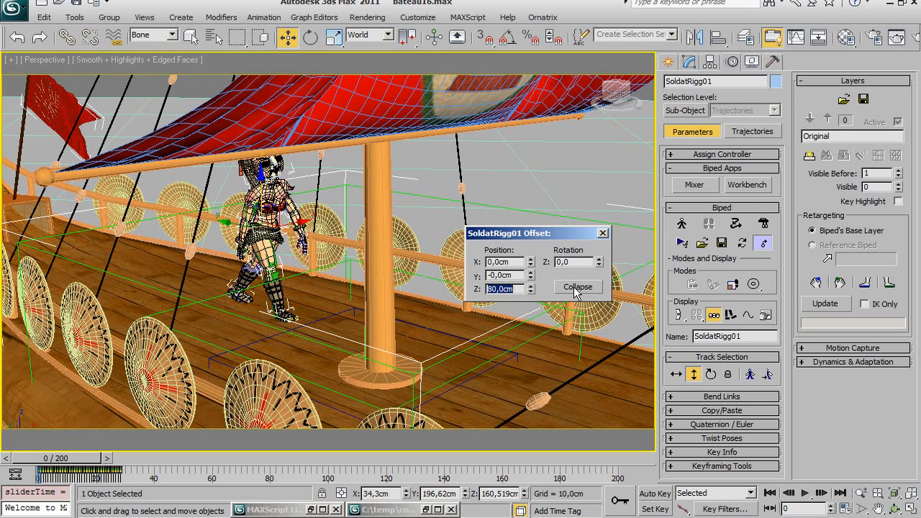
{"action": "left_click", "coordinate": [576, 287]}
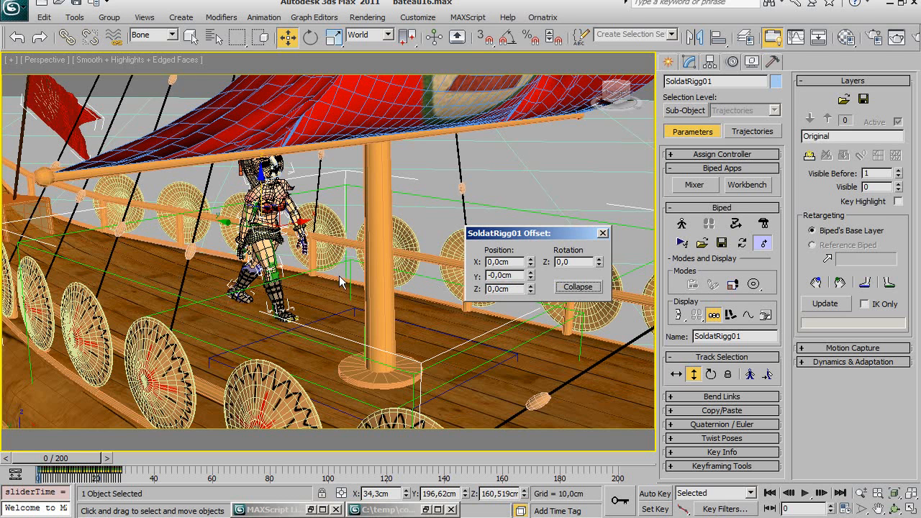
- Close the biped offset dialog, preview SoldatRigg01's walk along the ship's deck and return to frame 0
{"action": "left_click", "coordinate": [603, 234]}
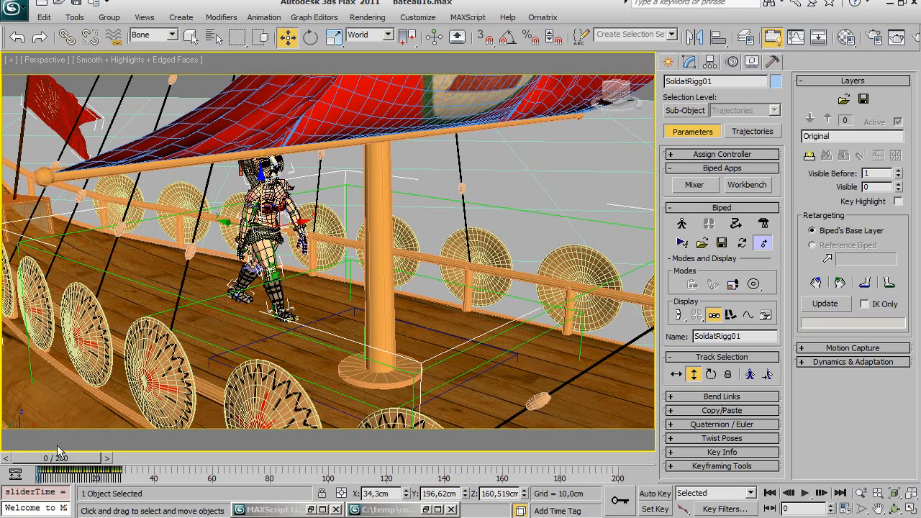
{"action": "left_click_drag", "start_coordinate": [49, 459], "coordinate": [253, 470]}
{"action": "key", "text": "Home"}
{"action": "middle_click_drag", "start_coordinate": [277, 306], "coordinate": [325, 332]}
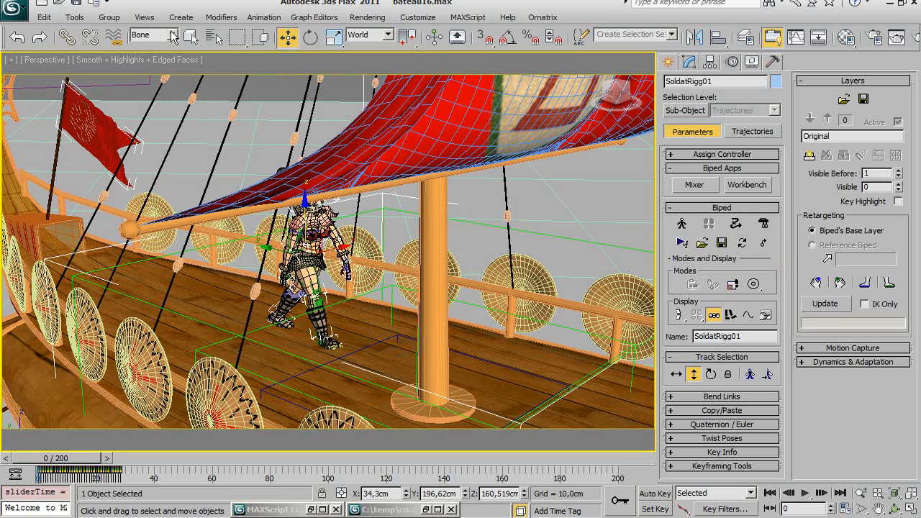
- Select all of the merged character's bones with the Bone selection filter and delete all their animation keys
{"action": "left_click", "coordinate": [159, 36]}
{"action": "left_click", "coordinate": [160, 36]}
{"action": "key", "text": "ctrl+a"}
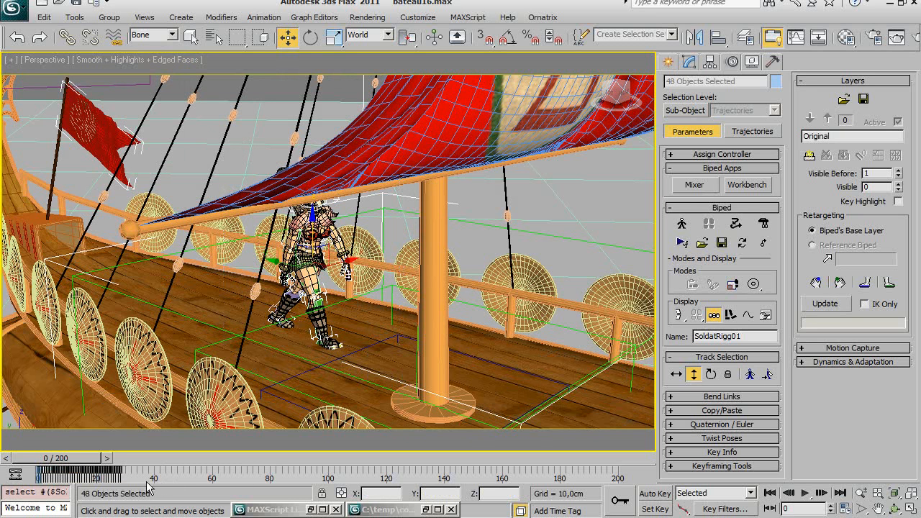
{"action": "left_click_drag", "start_coordinate": [149, 476], "coordinate": [3, 508]}
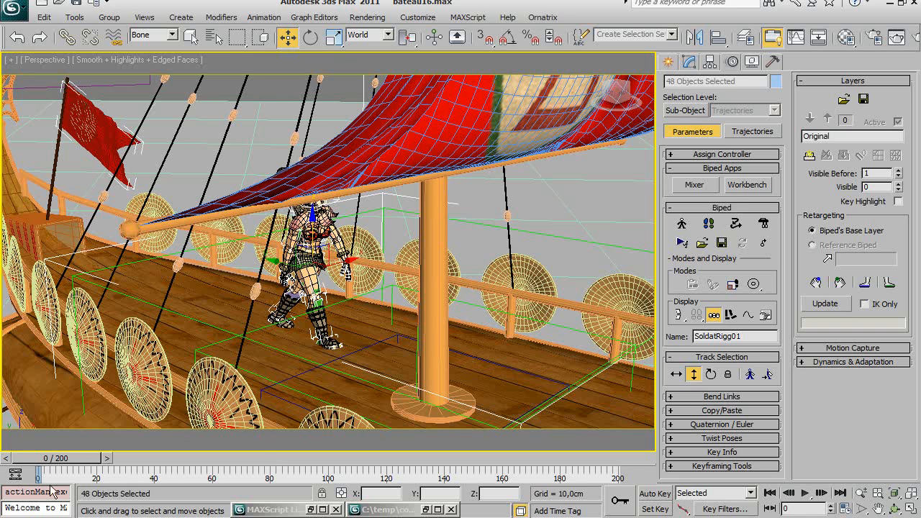
{"action": "key", "text": "Delete"}
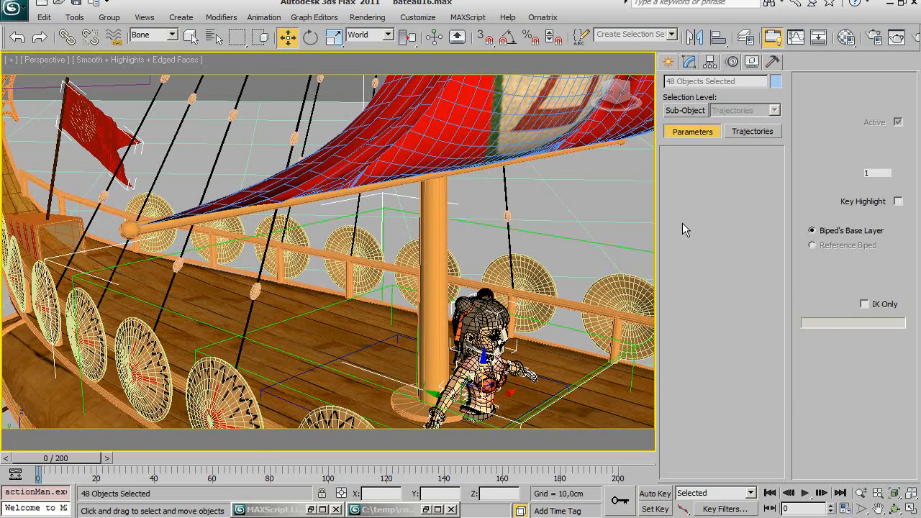
{"action": "middle_click_drag", "start_coordinate": [509, 305], "coordinate": [476, 281]}
{"action": "scroll", "coordinate": [475, 281], "scroll_direction": "down", "scroll_amount": 5}
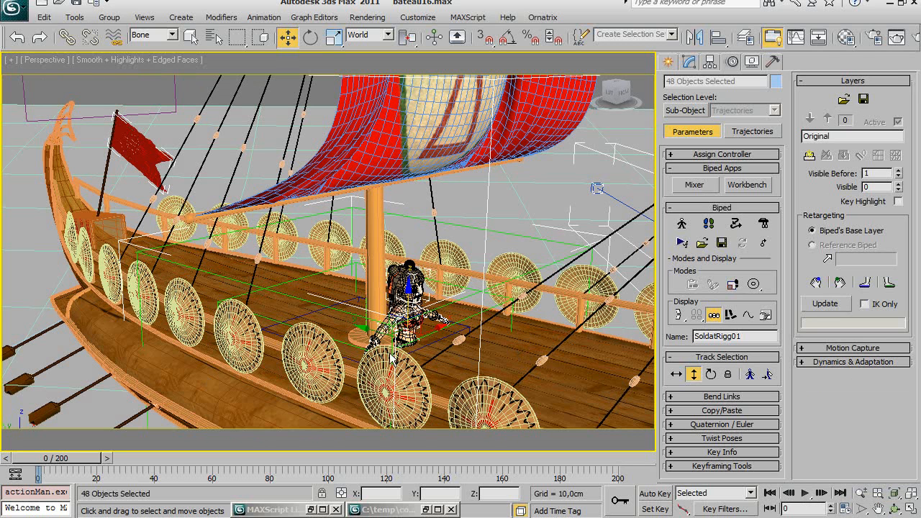
{"action": "middle_click_drag", "start_coordinate": [352, 282], "coordinate": [130, 289]}
{"action": "scroll", "coordinate": [232, 290], "scroll_direction": "down", "scroll_amount": 4}
{"action": "middle_click_drag", "start_coordinate": [294, 298], "coordinate": [431, 288]}
{"action": "scroll", "coordinate": [431, 287], "scroll_direction": "up", "scroll_amount": 6}
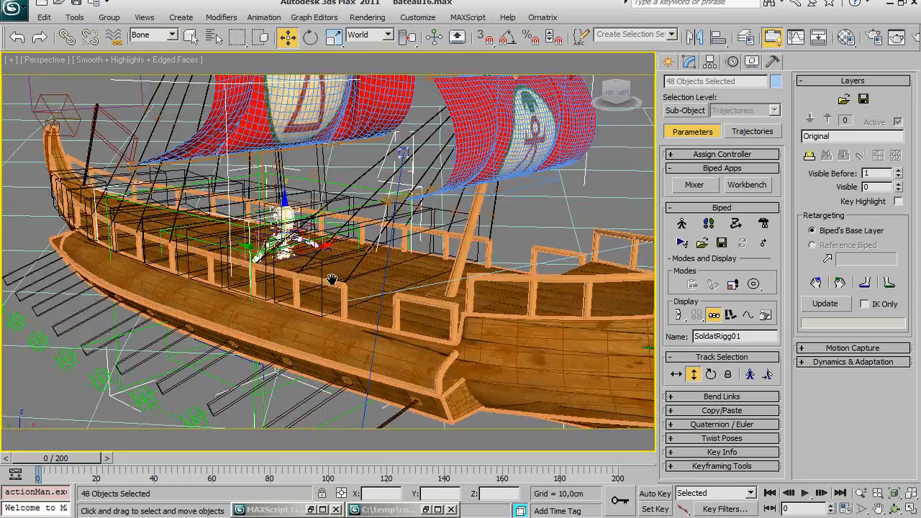
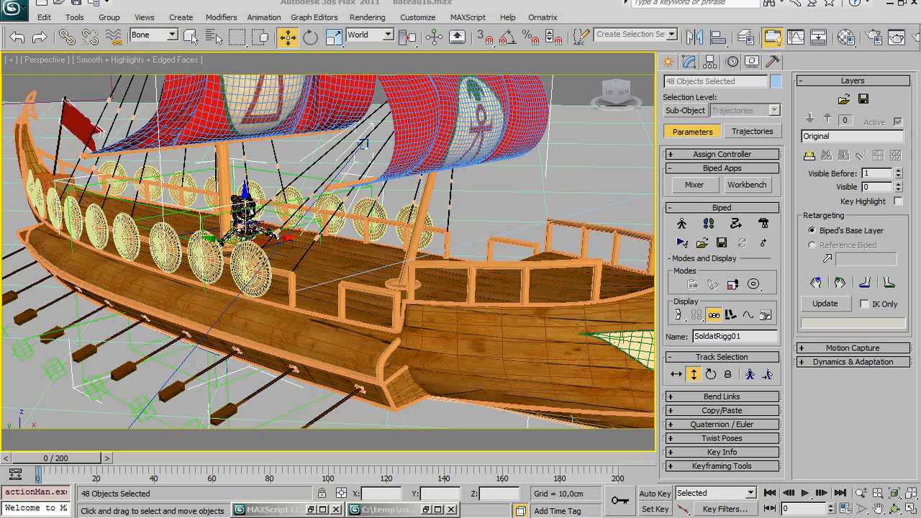
- Switch to the Soldat01.max session, minimize the script editor and close the biped offset dialog
{"action": "left_click", "coordinate": [279, 517]}
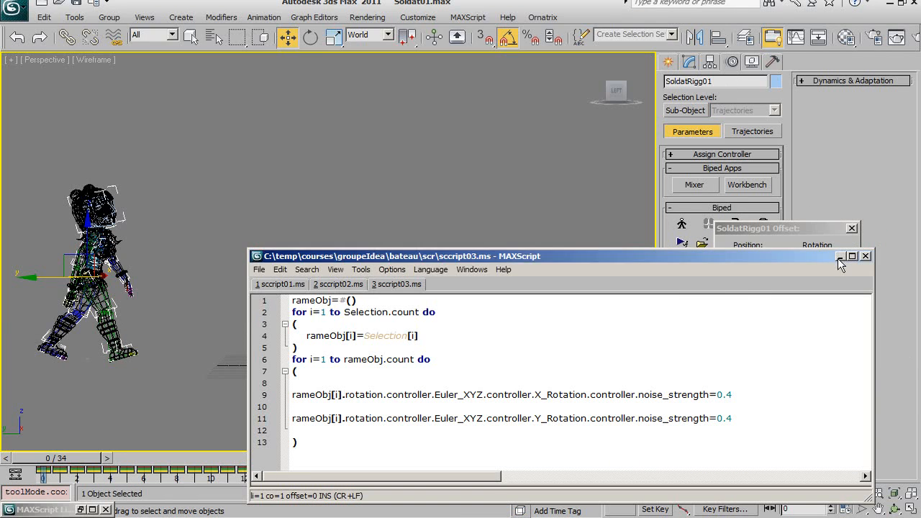
{"action": "left_click", "coordinate": [840, 256]}
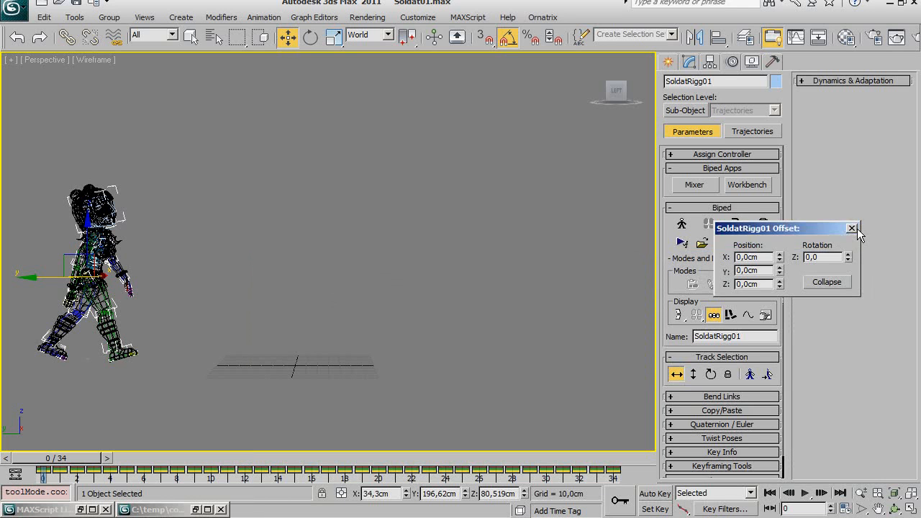
{"action": "left_click", "coordinate": [851, 228]}
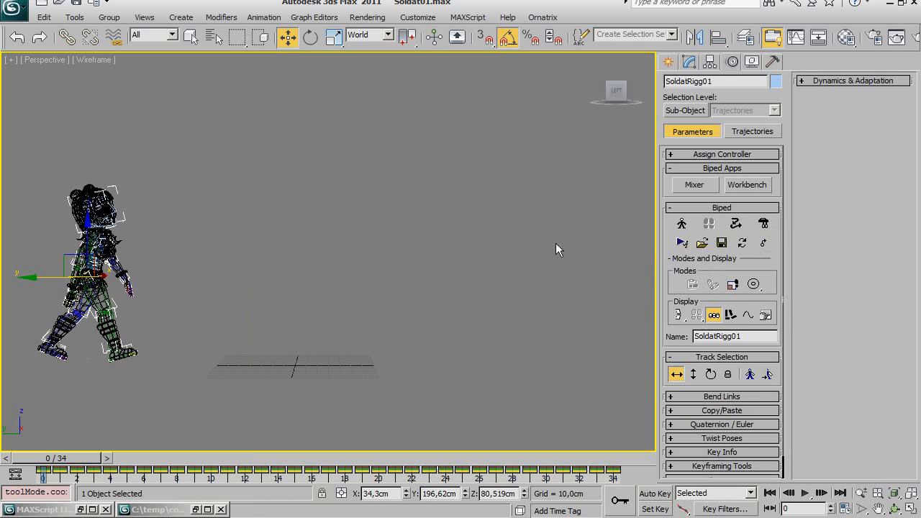
{"action": "middle_click_drag", "start_coordinate": [365, 295], "coordinate": [441, 295]}
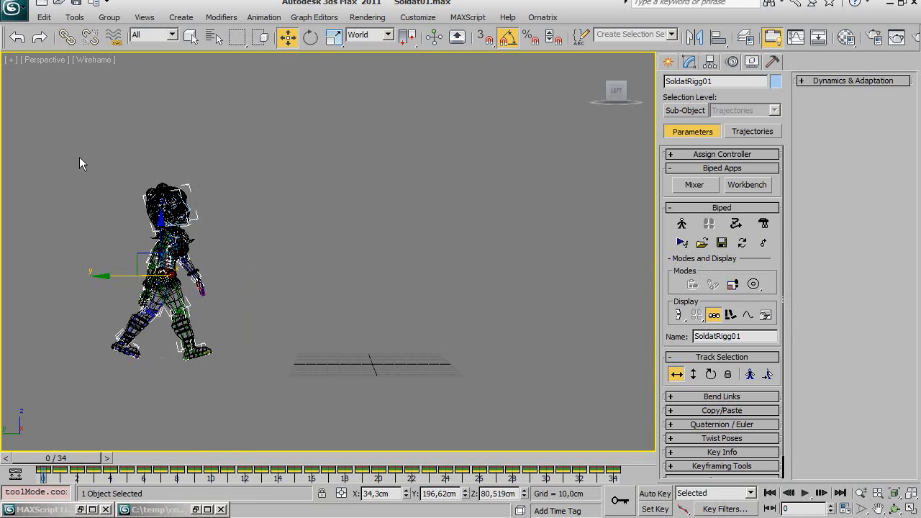
- Restrict selection to bones, select every bone of SoldatRigg01 and delete all their animation keys
{"action": "left_click", "coordinate": [77, 152]}
{"action": "left_click", "coordinate": [171, 35]}
{"action": "left_click", "coordinate": [150, 126]}
{"action": "left_click_drag", "start_coordinate": [62, 149], "coordinate": [291, 410]}
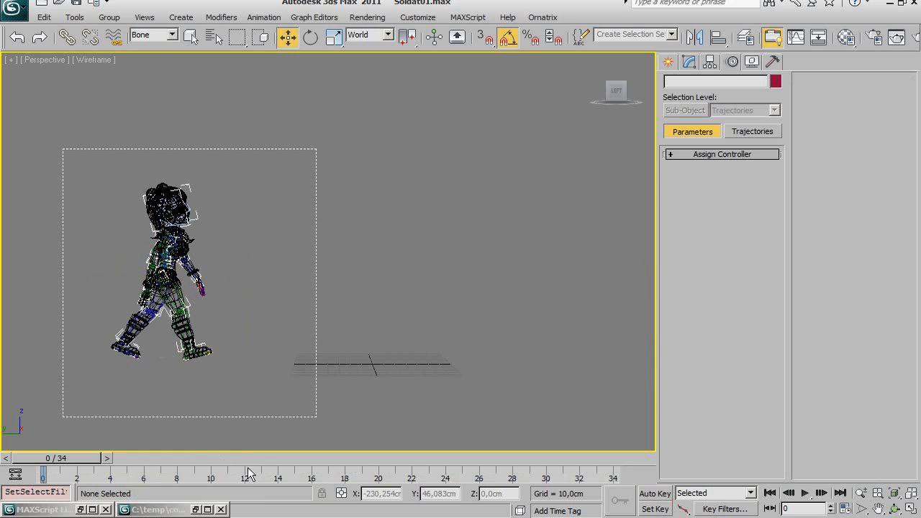
{"action": "left_click_drag", "start_coordinate": [223, 460], "coordinate": [306, 477]}
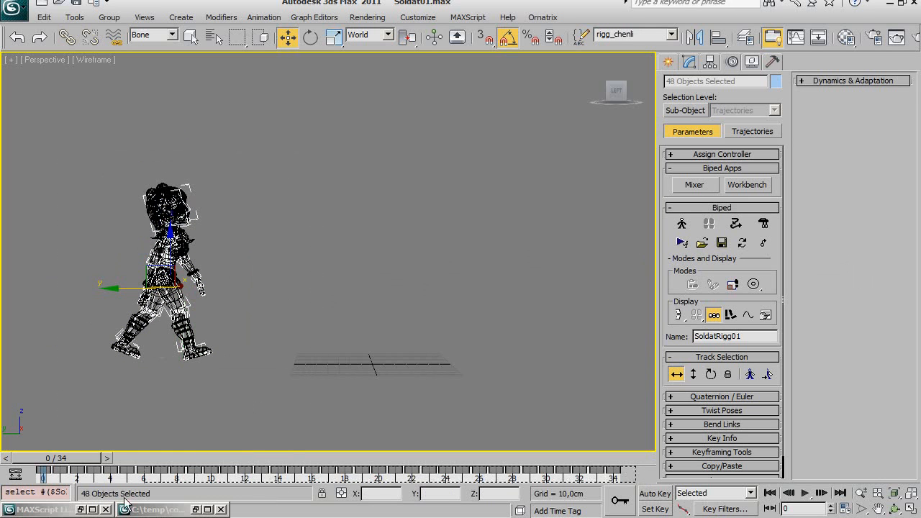
{"action": "key", "text": "Delete"}
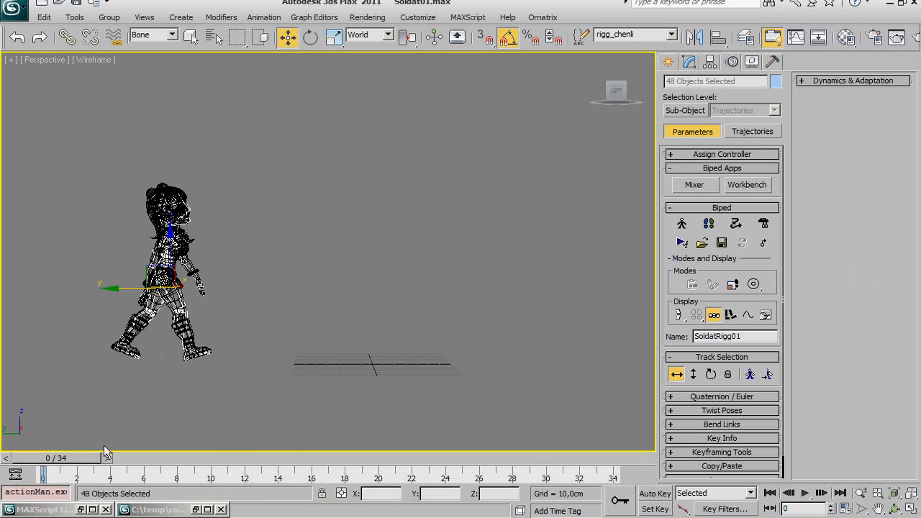
- Reset SoldatRigg01 to its figure pose and enter Footstep mode
{"action": "left_click", "coordinate": [681, 223]}
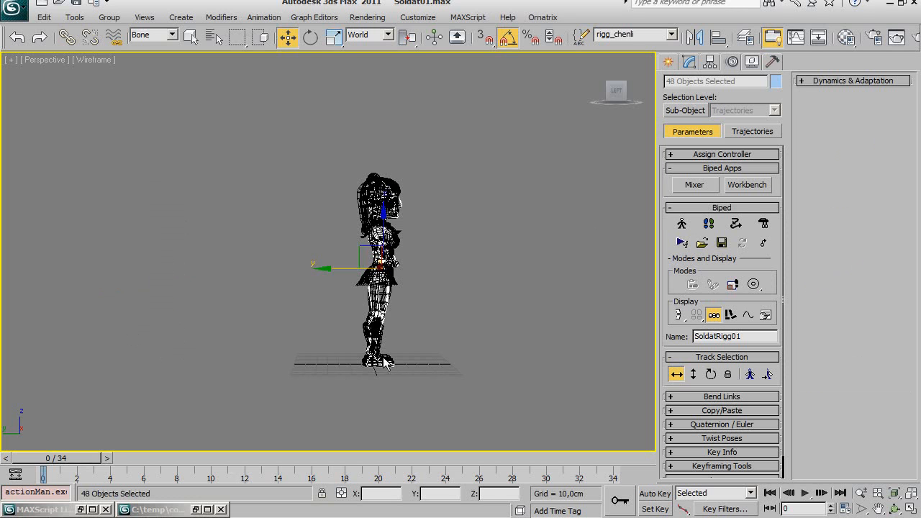
{"action": "left_click", "coordinate": [709, 225]}
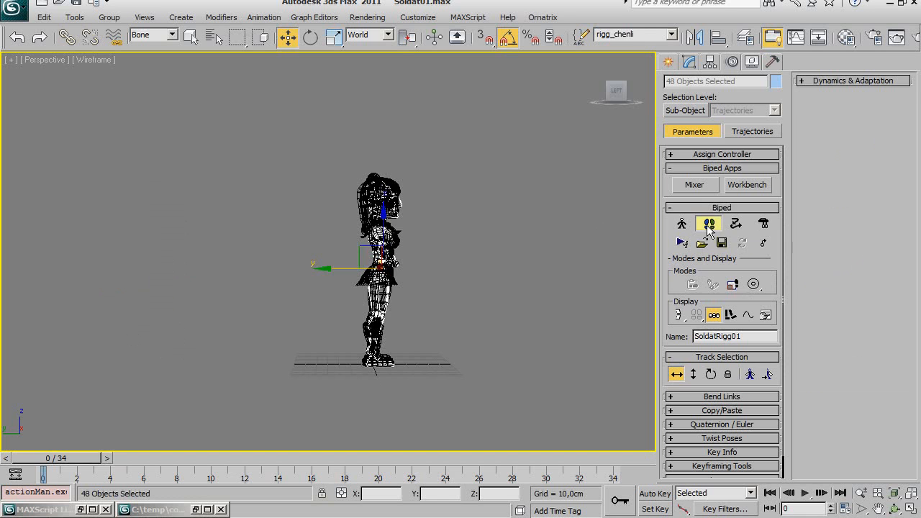
- Create 7 walk footsteps for SoldatRigg01, starting with the left foot at the current frame
{"action": "left_click", "coordinate": [710, 376]}
{"action": "left_click", "coordinate": [523, 89]}
{"action": "left_click", "coordinate": [523, 88]}
{"action": "left_click", "coordinate": [524, 88]}
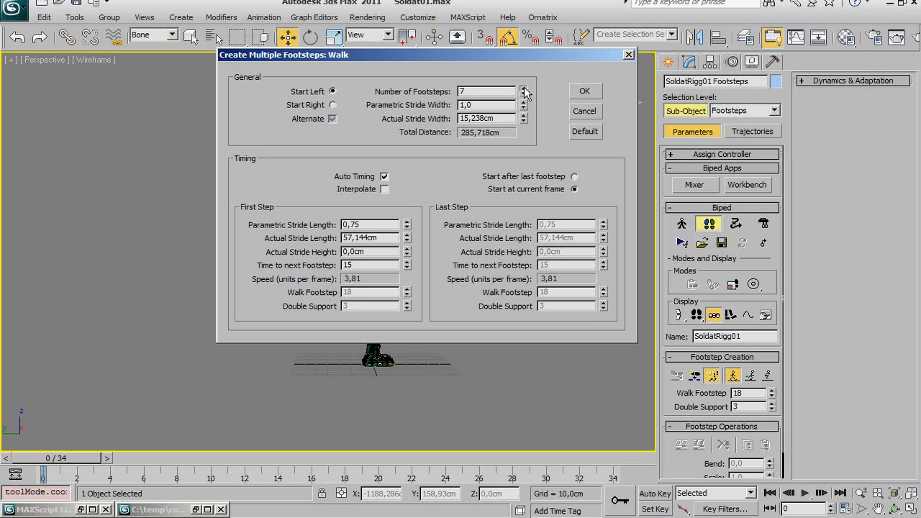
{"action": "left_click", "coordinate": [585, 90]}
- Create keys for the inactive footsteps, preview the resulting walk and return to frame 0
{"action": "middle_click_drag", "start_coordinate": [603, 244], "coordinate": [285, 303]}
{"action": "scroll", "coordinate": [277, 270], "scroll_direction": "down", "scroll_amount": 3}
{"action": "left_click_drag", "start_coordinate": [72, 458], "coordinate": [11, 459]}
{"action": "left_click", "coordinate": [682, 444]}
{"action": "left_click_drag", "start_coordinate": [83, 458], "coordinate": [32, 468]}
{"action": "key", "text": "w"}
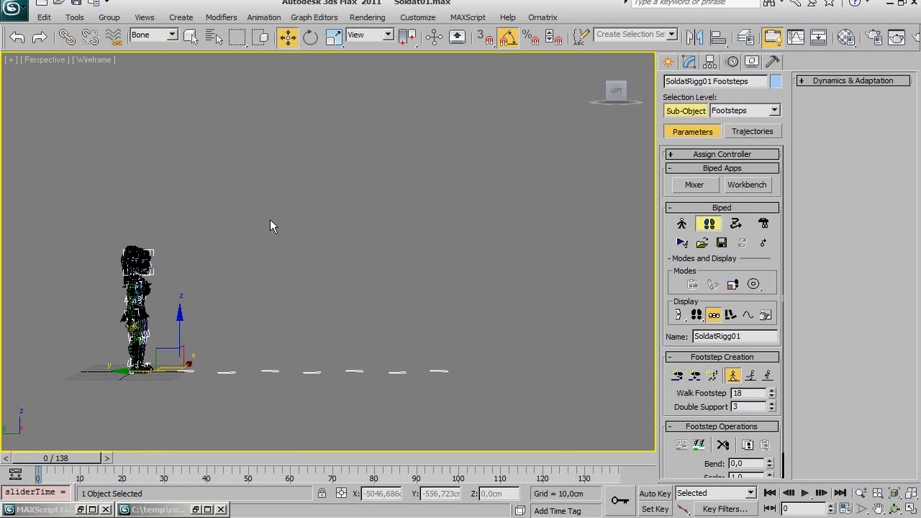
- Undo the key creation and the creation of the 7 footsteps
{"action": "left_click", "coordinate": [45, 18]}
{"action": "left_click", "coordinate": [46, 30]}
{"action": "left_click", "coordinate": [45, 18]}
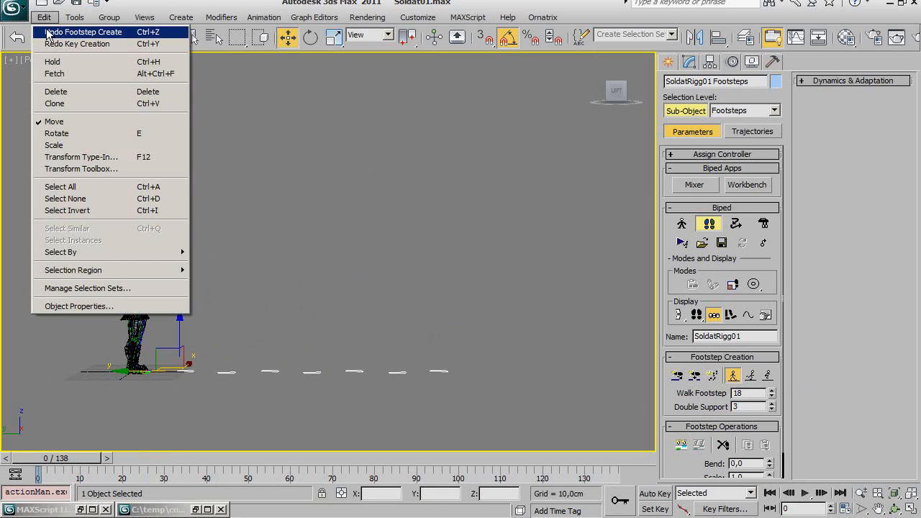
{"action": "left_click", "coordinate": [50, 31]}
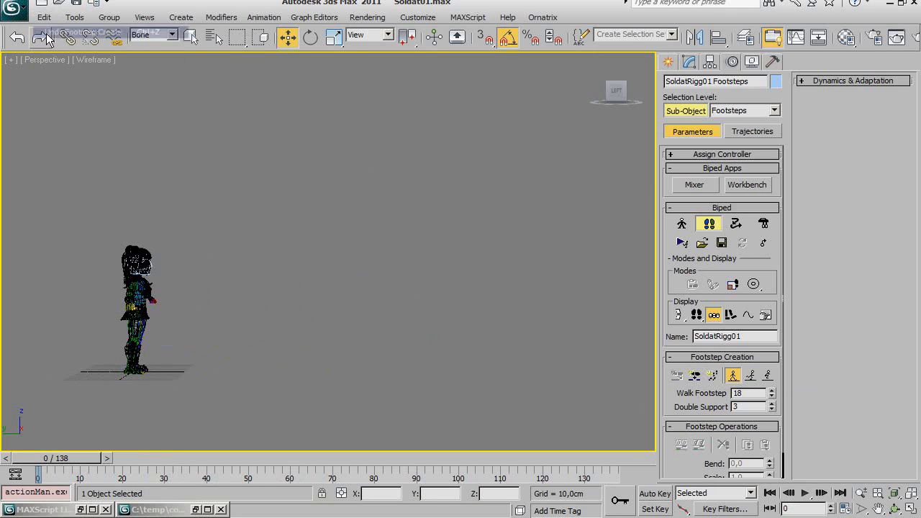
- Create 12 walk footsteps for SoldatRigg01, starting with the left foot at the current frame
{"action": "left_click", "coordinate": [712, 375]}
{"action": "left_click", "coordinate": [523, 89]}
{"action": "left_click", "coordinate": [523, 88]}
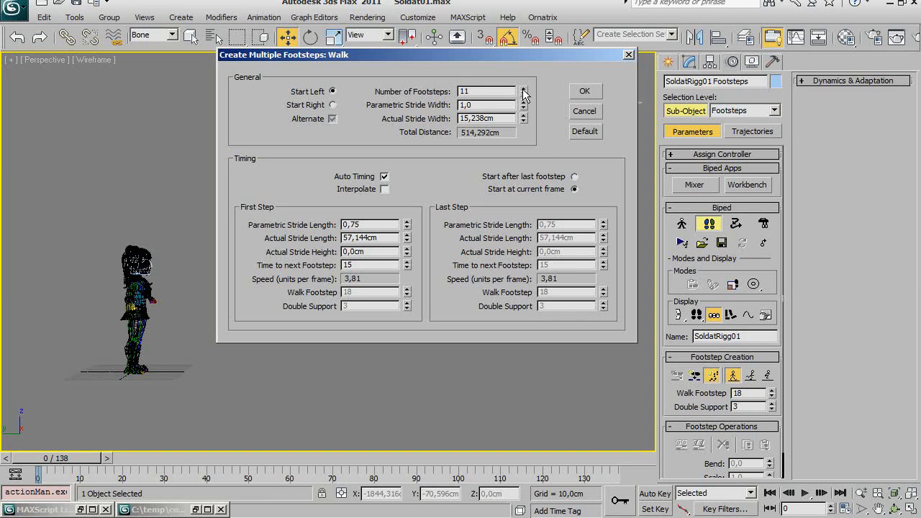
{"action": "left_click", "coordinate": [523, 89]}
{"action": "left_click", "coordinate": [585, 91]}
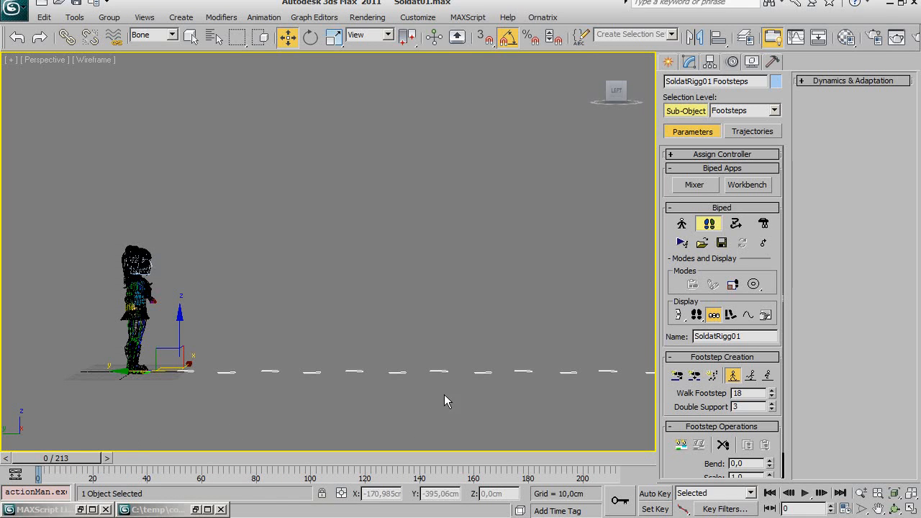
- Create keys for the 12 inactive footsteps and preview the walk along the full path
{"action": "left_click", "coordinate": [684, 447]}
{"action": "mouse_move", "coordinate": [29, 460]}
{"action": "left_mouse_down"}
{"action": "mouse_move", "coordinate": [524, 472]}
{"action": "mouse_move", "coordinate": [40, 472]}
{"action": "left_mouse_up"}
{"action": "middle_click_drag", "start_coordinate": [360, 241], "coordinate": [338, 286]}
{"action": "key", "text": "ctrl+r"}
{"action": "left_click_drag", "start_coordinate": [244, 269], "coordinate": [314, 261]}
{"action": "middle_click_drag", "start_coordinate": [314, 261], "coordinate": [287, 259]}
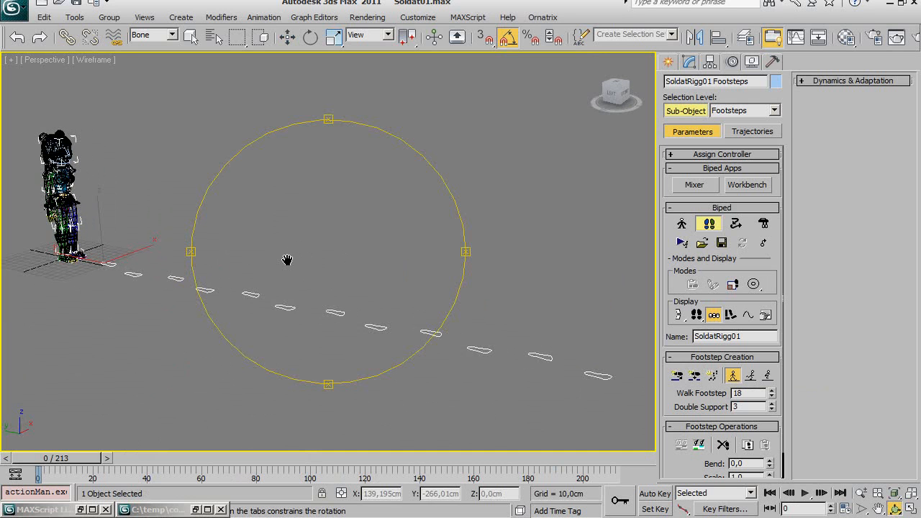
{"action": "mouse_move", "coordinate": [320, 290]}
{"action": "left_mouse_down"}
{"action": "mouse_move", "coordinate": [309, 292]}
{"action": "mouse_move", "coordinate": [319, 294]}
{"action": "left_mouse_up"}
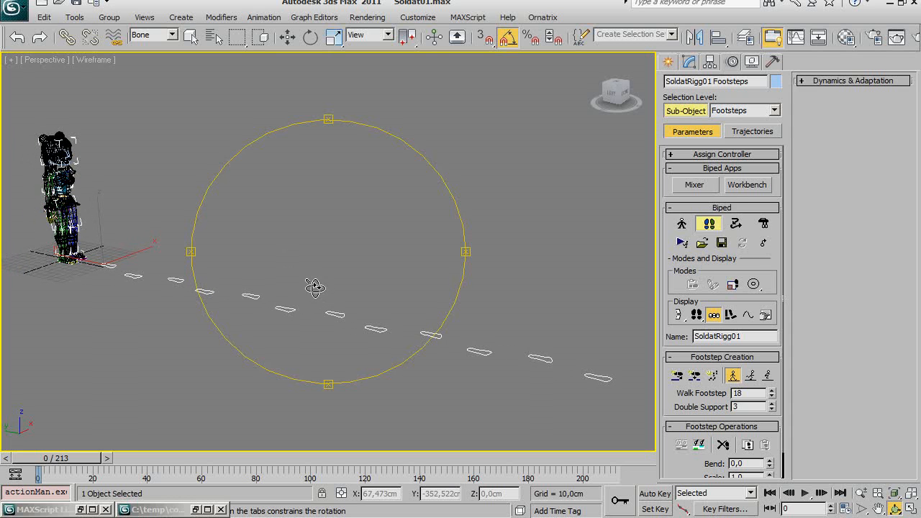
{"action": "right_click", "coordinate": [315, 303]}
- Select a single footstep midway along the path, leave Footstep mode and select the biped's right calf
{"action": "left_click", "coordinate": [308, 332]}
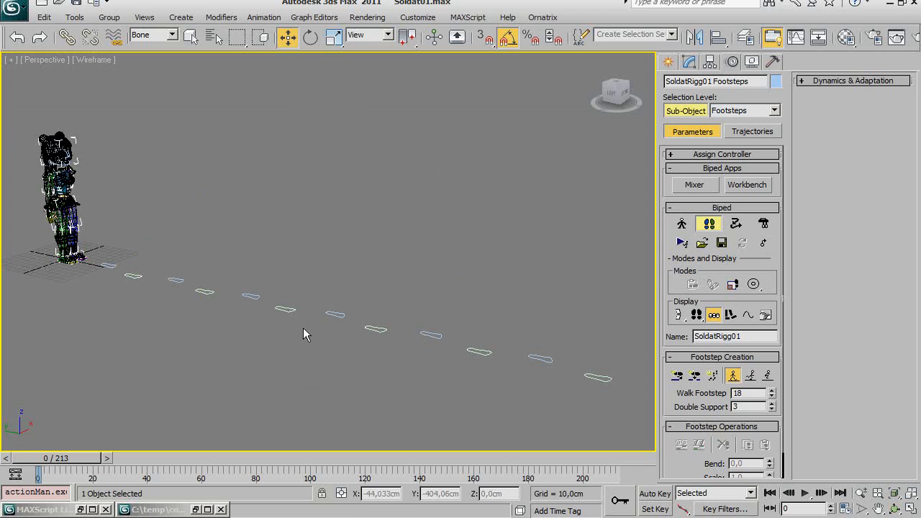
{"action": "left_click", "coordinate": [286, 310]}
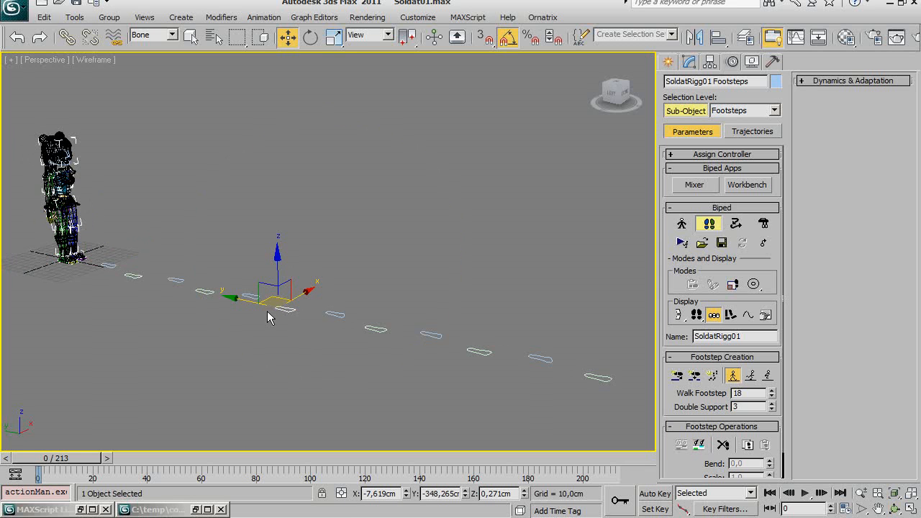
{"action": "left_click", "coordinate": [705, 224]}
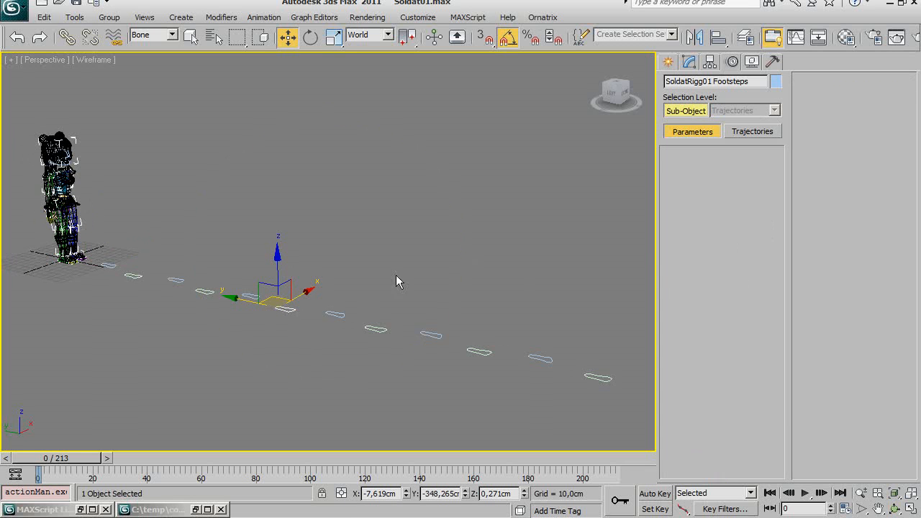
{"action": "left_click", "coordinate": [304, 322]}
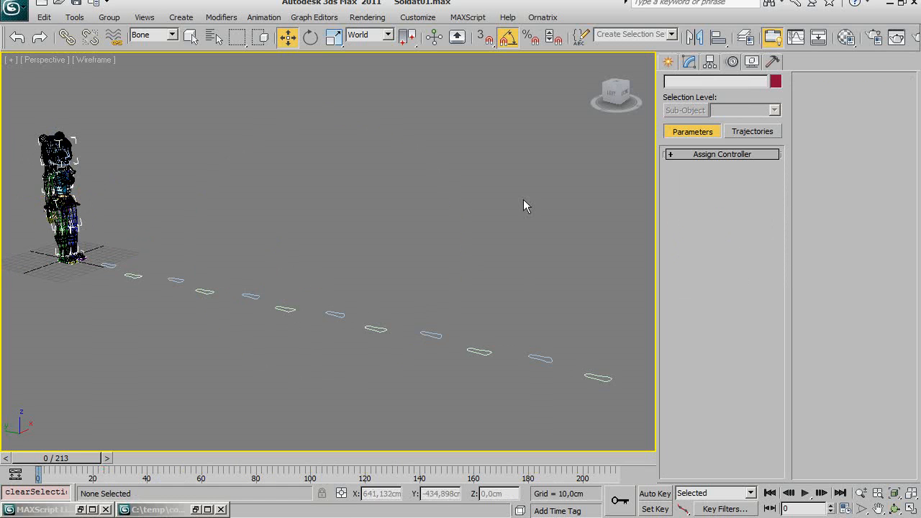
{"action": "left_click", "coordinate": [65, 239]}
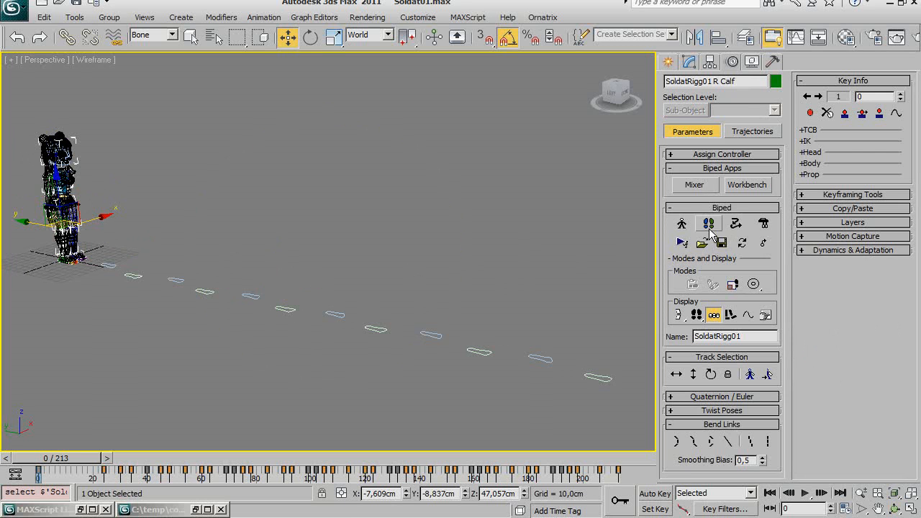
{"action": "left_click", "coordinate": [742, 243]}
{"action": "left_click", "coordinate": [820, 251]}
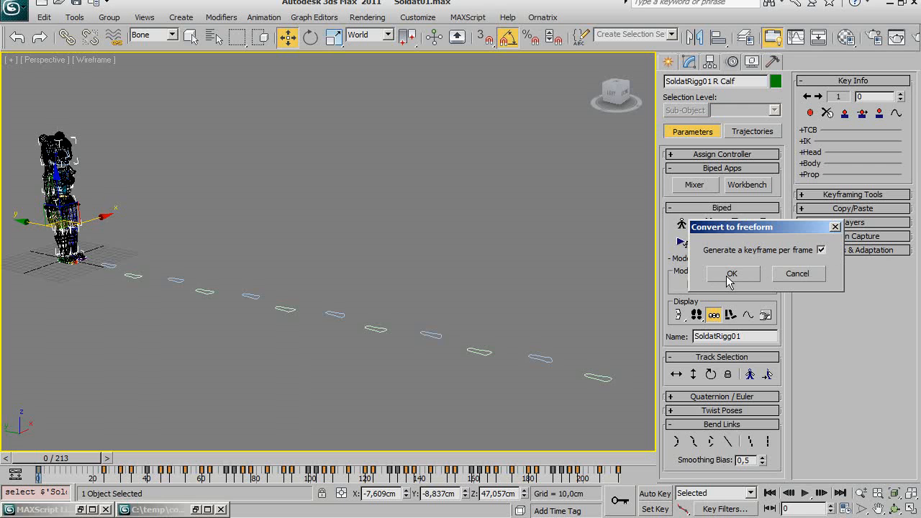
{"action": "left_click", "coordinate": [821, 251]}
{"action": "left_click", "coordinate": [734, 275]}
{"action": "left_click", "coordinate": [810, 274]}
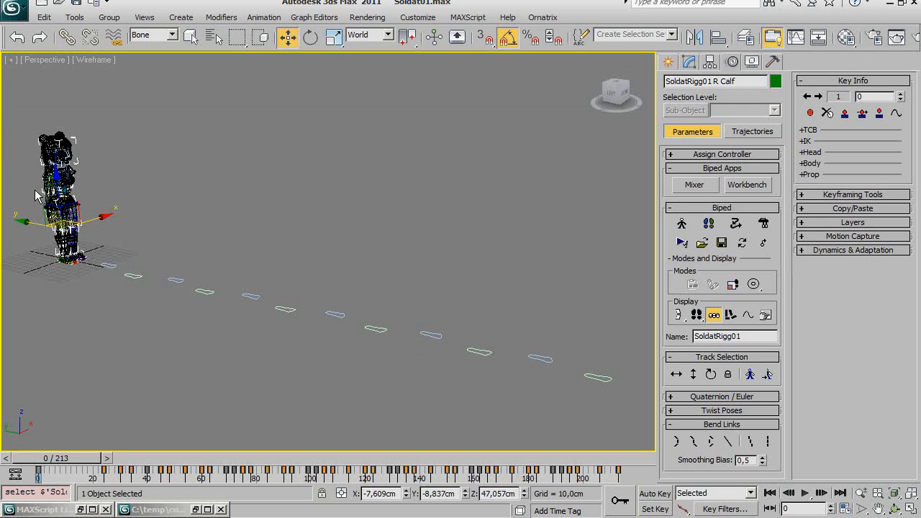
- Select the rigg_chenli selection set and convert the biped's footstep walk to a freeform animation
{"action": "left_click_drag", "start_coordinate": [138, 286], "coordinate": [145, 319]}
{"action": "left_click", "coordinate": [758, 242]}
{"action": "left_click", "coordinate": [749, 270]}
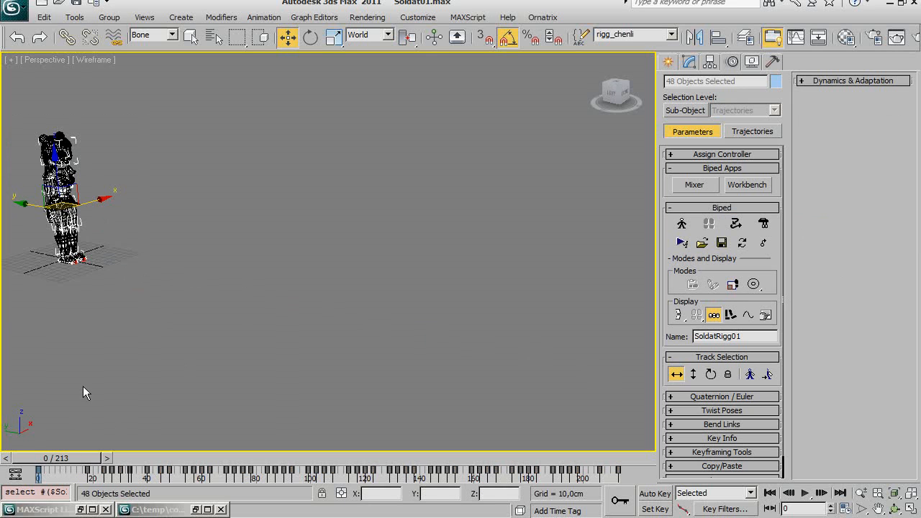
- Shift the rig's animation keys 18 frames earlier so the walk starts at frame 0
{"action": "left_click_drag", "start_coordinate": [72, 457], "coordinate": [118, 462]}
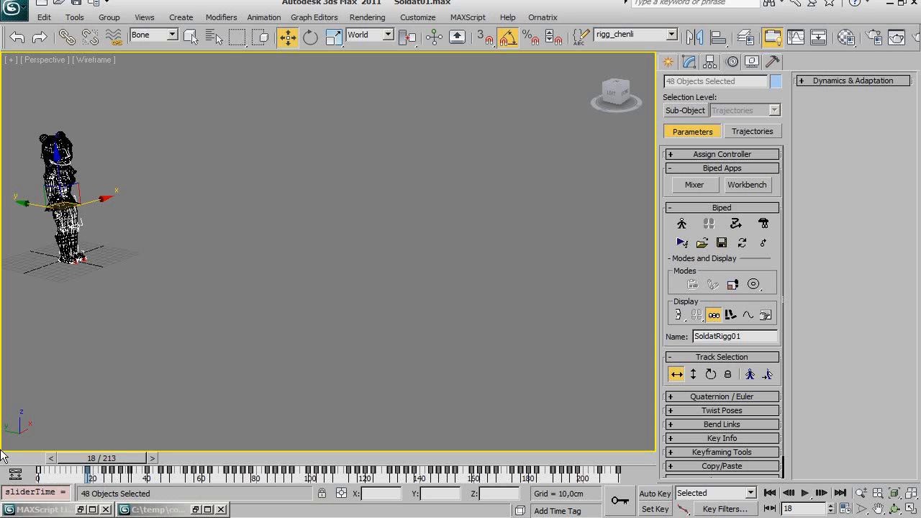
{"action": "key", "text": "alt+v"}
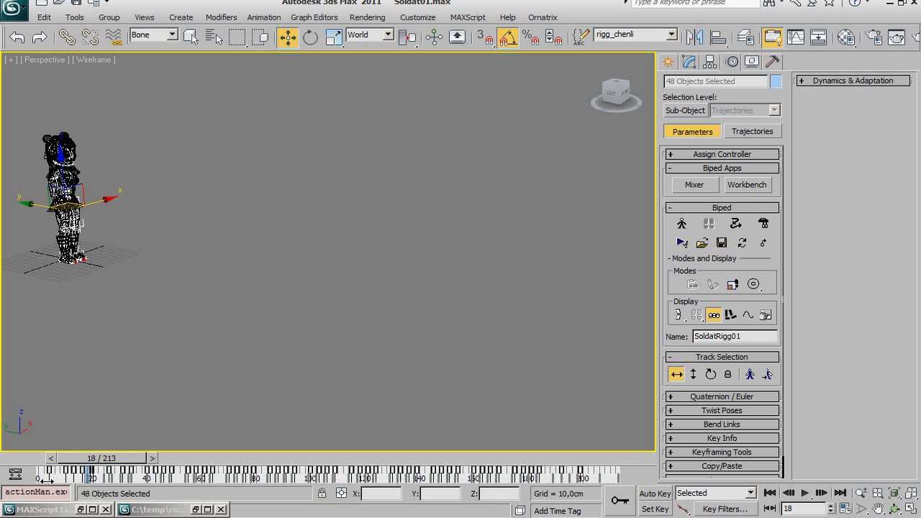
{"action": "key", "text": "ctrl+z"}
{"action": "left_click_drag", "start_coordinate": [85, 458], "coordinate": [11, 477]}
{"action": "key", "text": "w"}
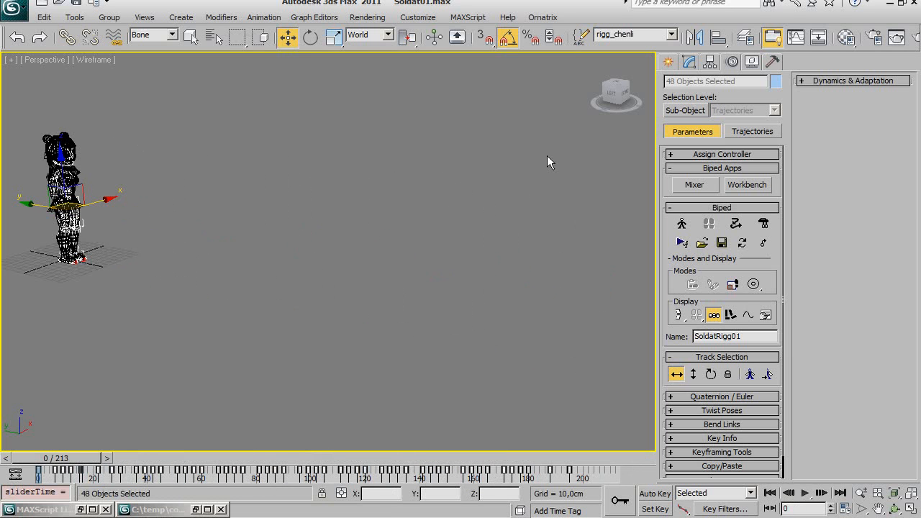
- Save the biped segment at its current position and rotation as walk_main_character4.bip, without a keyframe per frame or MAX objects
{"action": "middle_click_drag", "start_coordinate": [375, 222], "coordinate": [391, 246]}
{"action": "scroll", "coordinate": [411, 260], "scroll_direction": "up", "scroll_amount": 1}
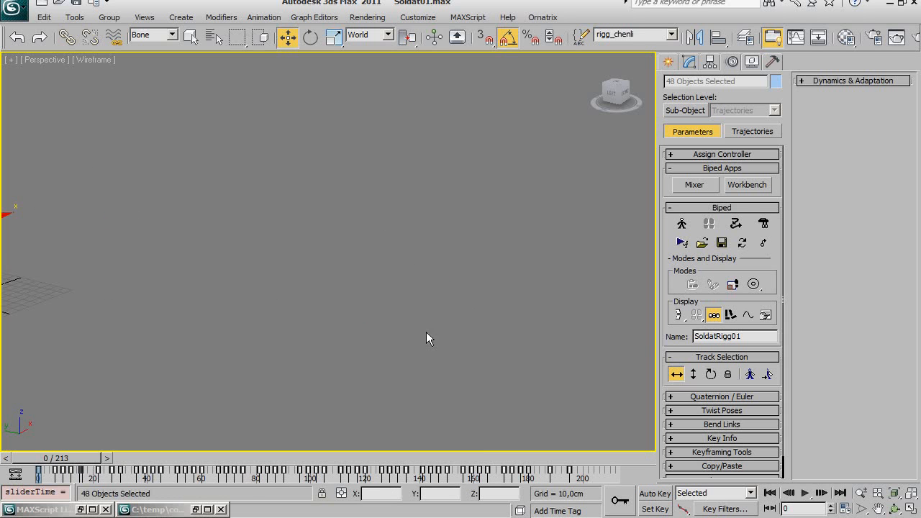
{"action": "scroll", "coordinate": [382, 347], "scroll_direction": "down", "scroll_amount": 2}
{"action": "middle_click_drag", "start_coordinate": [375, 352], "coordinate": [419, 330]}
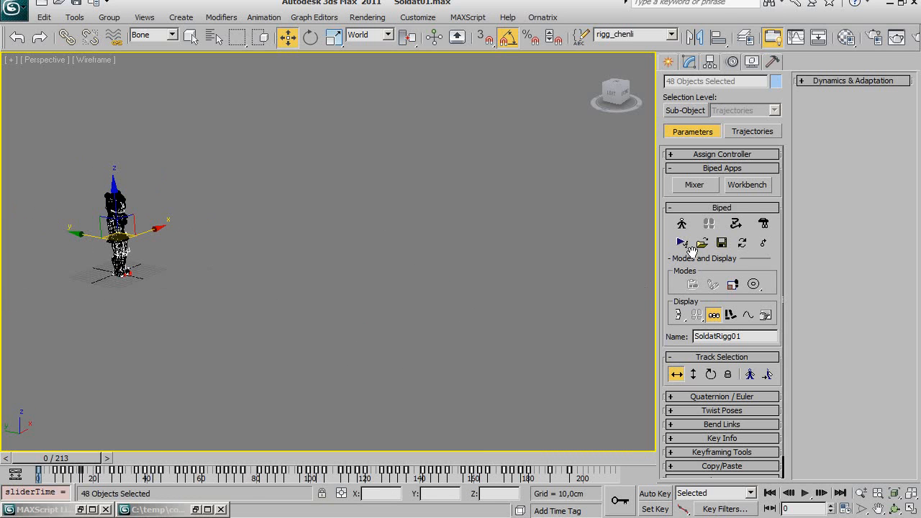
{"action": "left_click", "coordinate": [721, 243]}
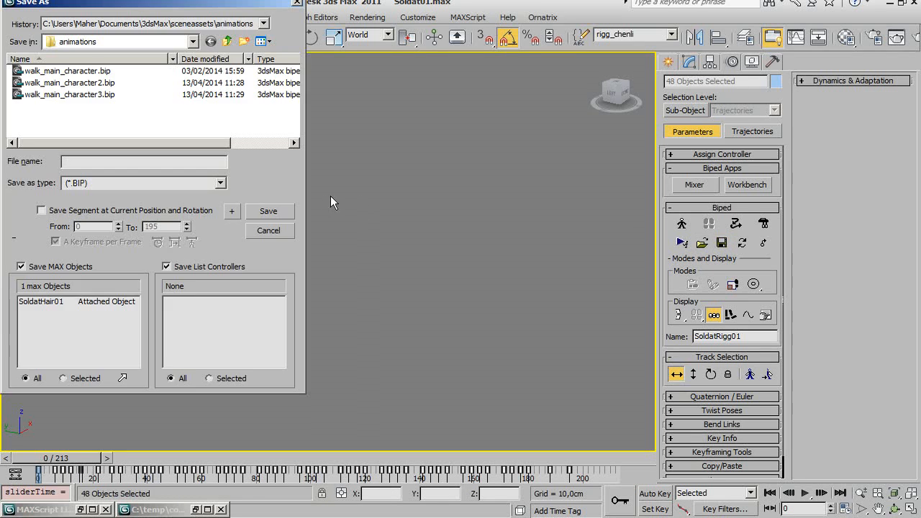
{"action": "left_click", "coordinate": [77, 93]}
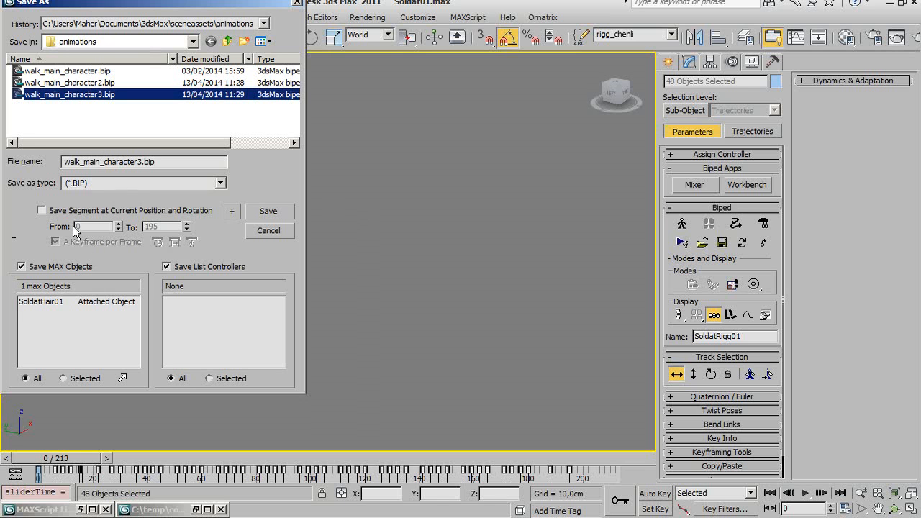
{"action": "left_click", "coordinate": [96, 210]}
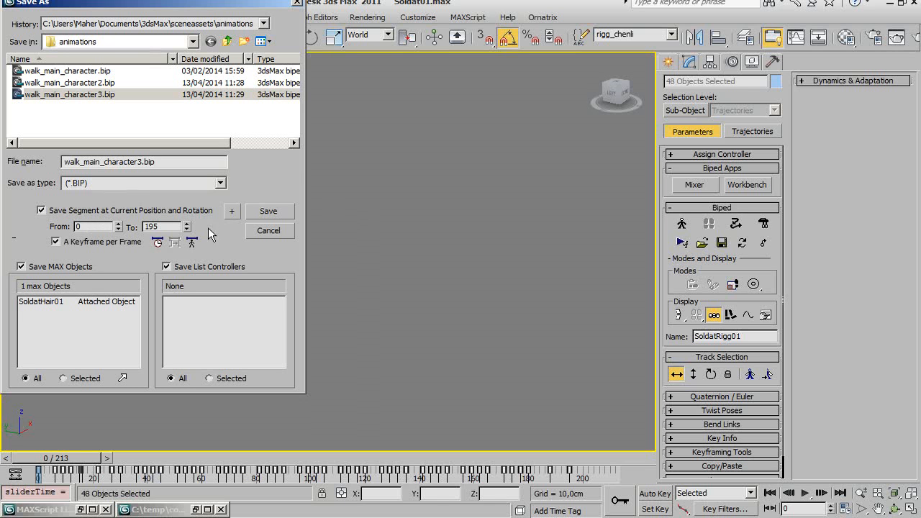
{"action": "left_click", "coordinate": [84, 243]}
{"action": "left_click", "coordinate": [32, 270]}
{"action": "left_click", "coordinate": [269, 212]}
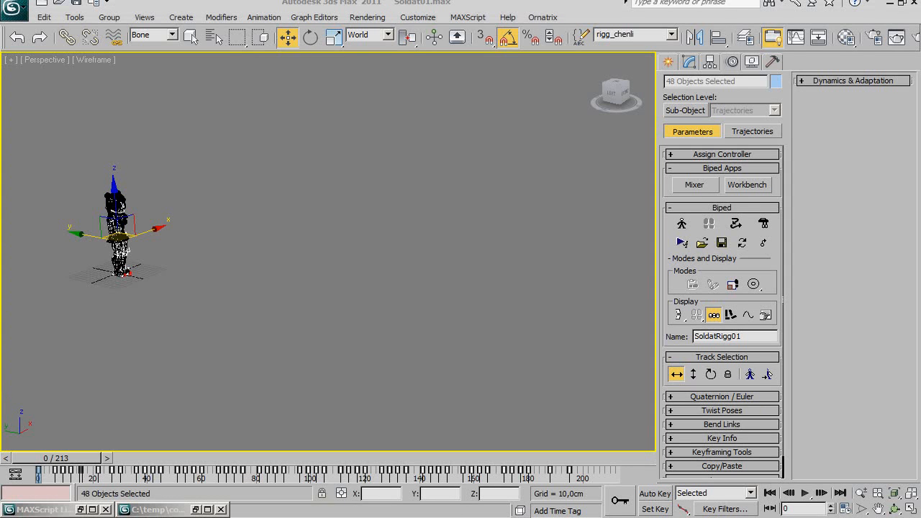
- Switch to the bateau16.max scene and load walk_main_character4.bip onto its biped, quantizing the footsteps and keys to frames
{"action": "left_click", "coordinate": [267, 488]}
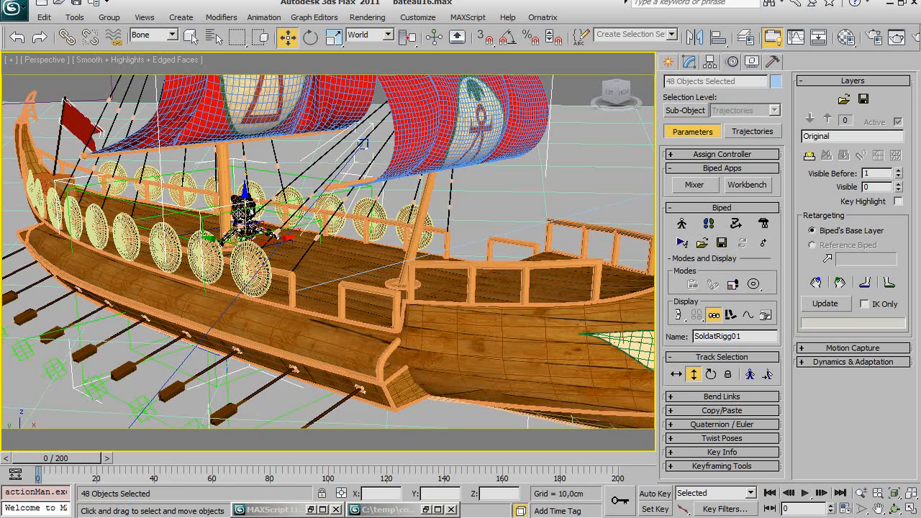
{"action": "left_click", "coordinate": [702, 244]}
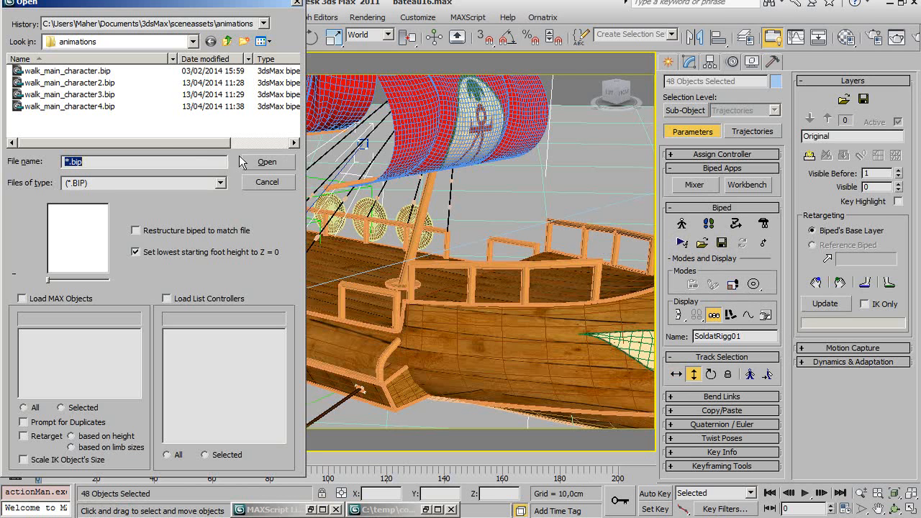
{"action": "double_click", "coordinate": [88, 107]}
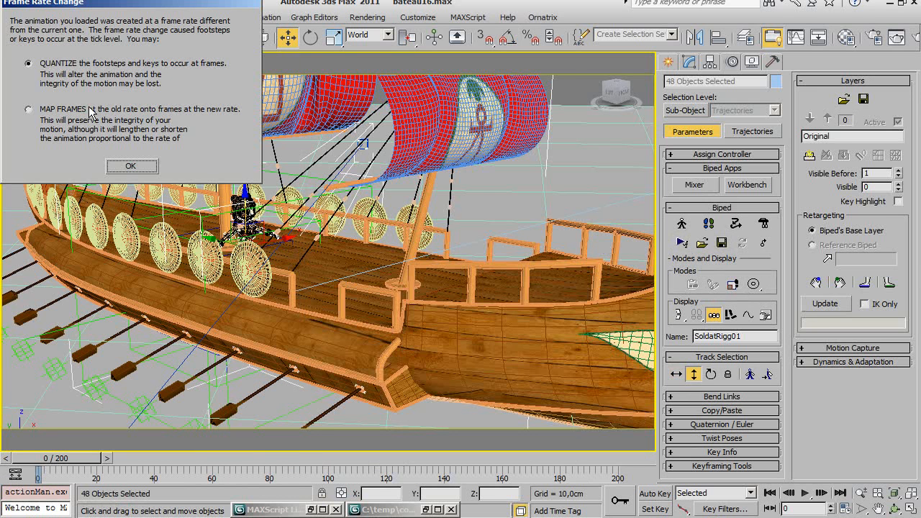
{"action": "left_click", "coordinate": [132, 167]}
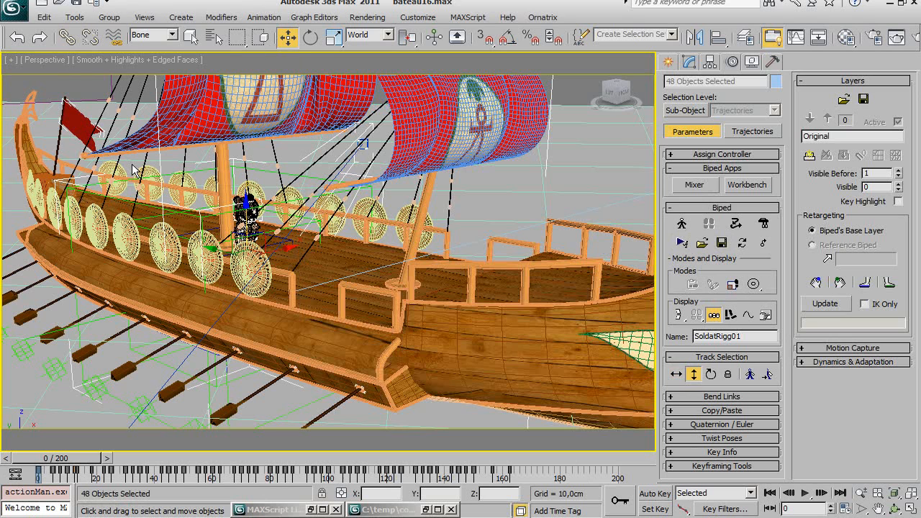
- At frame 200, offset the whole biped animation about 1166 cm in Y and 93 cm in Z onto the stern deck, then collapse it
{"action": "left_click_drag", "start_coordinate": [56, 457], "coordinate": [630, 472]}
{"action": "mouse_move", "coordinate": [410, 374]}
{"action": "middle_mouse_down"}
{"action": "mouse_move", "coordinate": [329, 333]}
{"action": "mouse_move", "coordinate": [333, 341]}
{"action": "middle_mouse_up"}
{"action": "scroll", "coordinate": [323, 340], "scroll_direction": "down", "scroll_amount": 5}
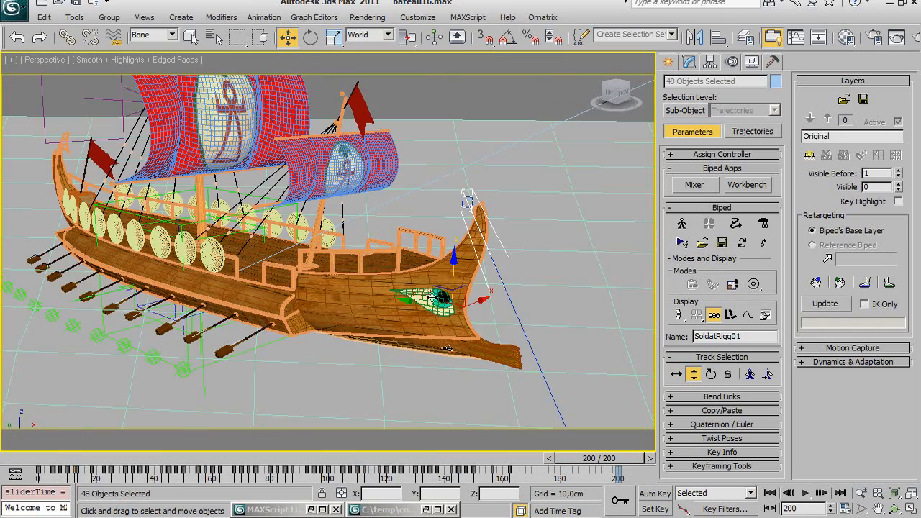
{"action": "left_click", "coordinate": [763, 244]}
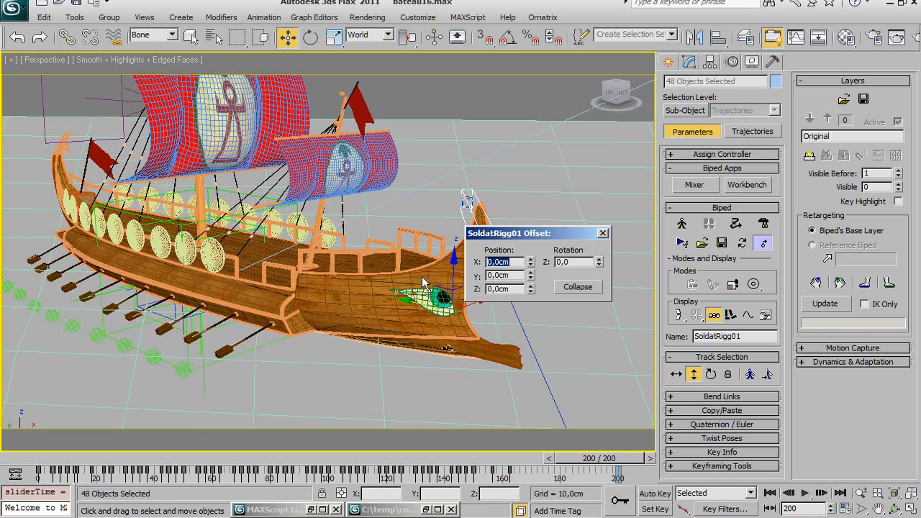
{"action": "mouse_move", "coordinate": [430, 298]}
{"action": "left_mouse_down"}
{"action": "mouse_move", "coordinate": [248, 254]}
{"action": "mouse_move", "coordinate": [221, 209]}
{"action": "left_mouse_up"}
{"action": "key", "text": "z"}
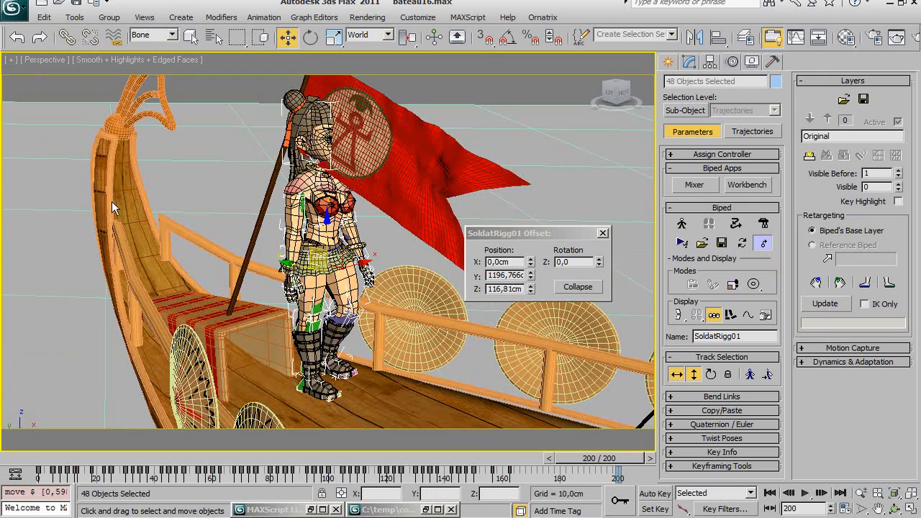
{"action": "middle_click_drag", "start_coordinate": [226, 277], "coordinate": [171, 223]}
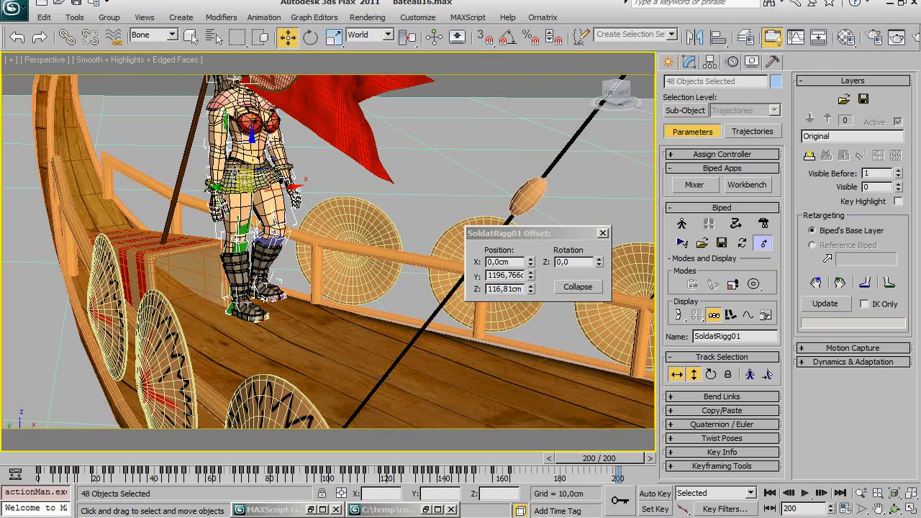
{"action": "mouse_move", "coordinate": [236, 173]}
{"action": "left_mouse_down"}
{"action": "mouse_move", "coordinate": [256, 194]}
{"action": "mouse_move", "coordinate": [292, 188]}
{"action": "left_mouse_up"}
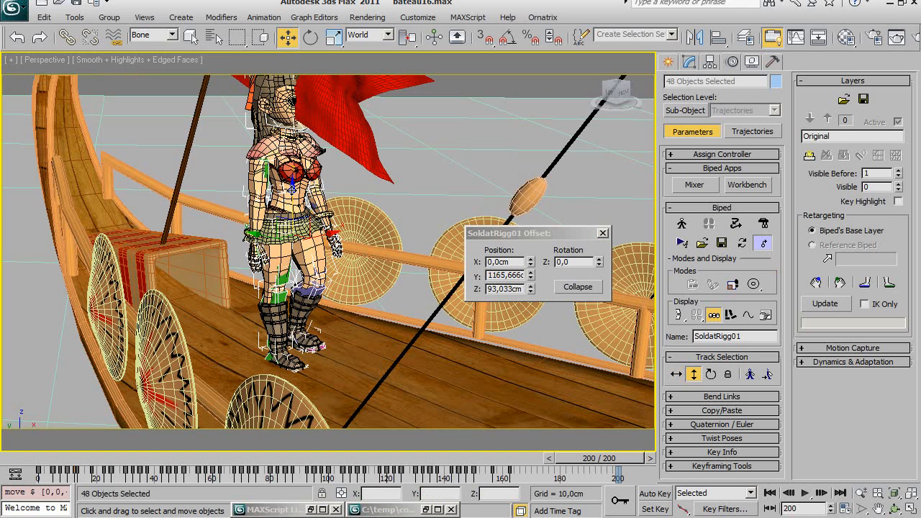
{"action": "left_click", "coordinate": [576, 287]}
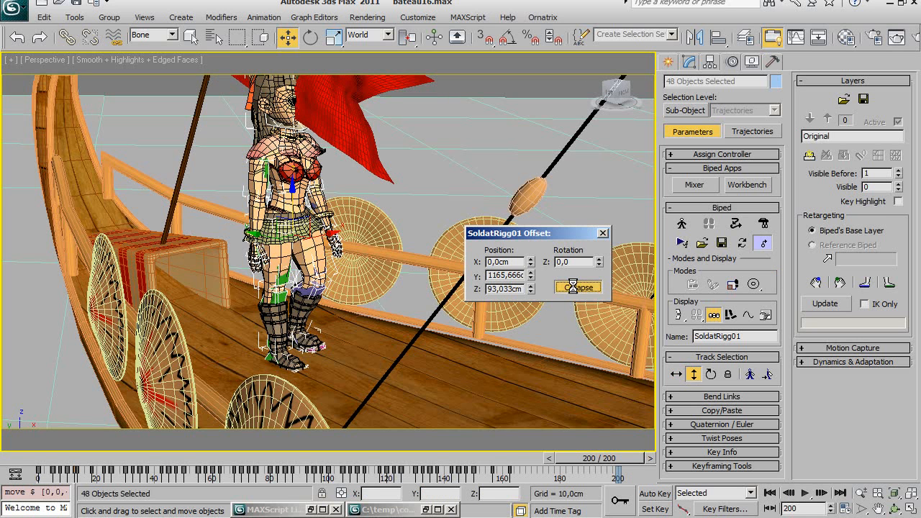
{"action": "left_click", "coordinate": [603, 233]}
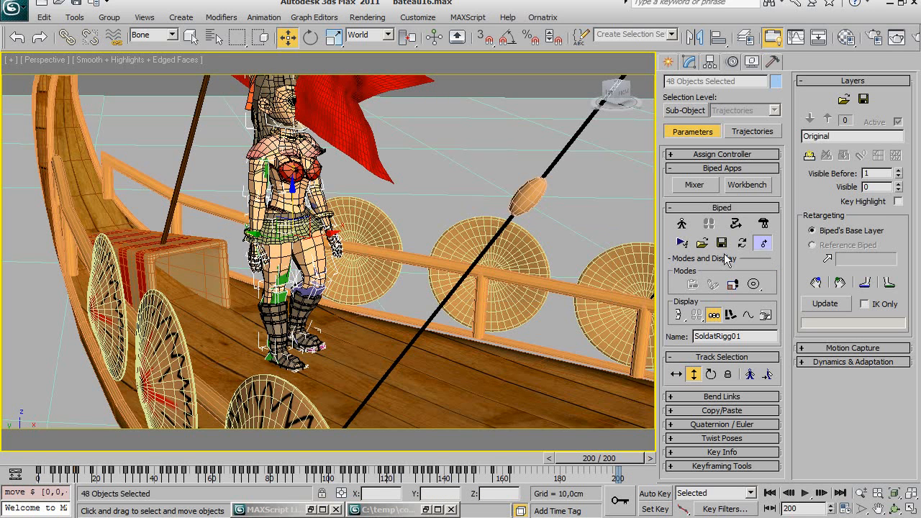
- Scrub the animation between frames 0 and 200 to check where the character walks relative to the ship
{"action": "middle_click_drag", "start_coordinate": [538, 312], "coordinate": [499, 312]}
{"action": "scroll", "coordinate": [512, 317], "scroll_direction": "down", "scroll_amount": 5}
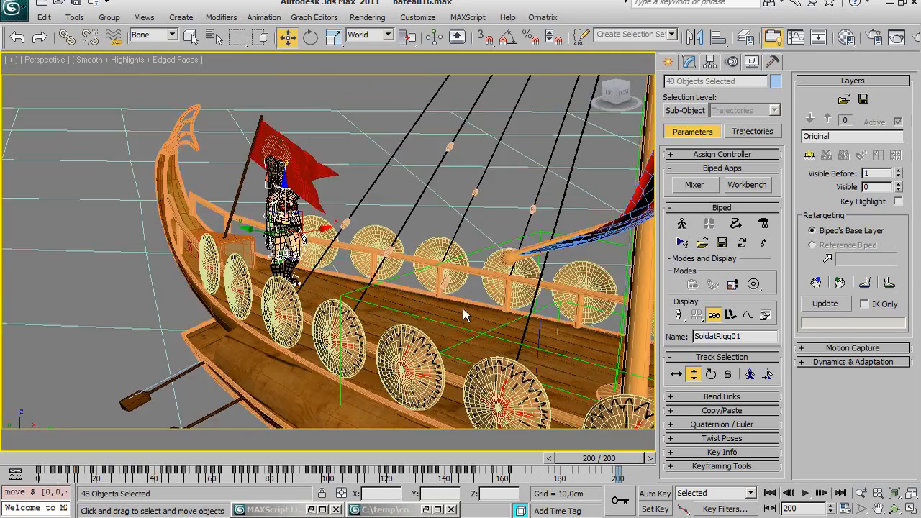
{"action": "scroll", "coordinate": [451, 306], "scroll_direction": "down", "scroll_amount": 10}
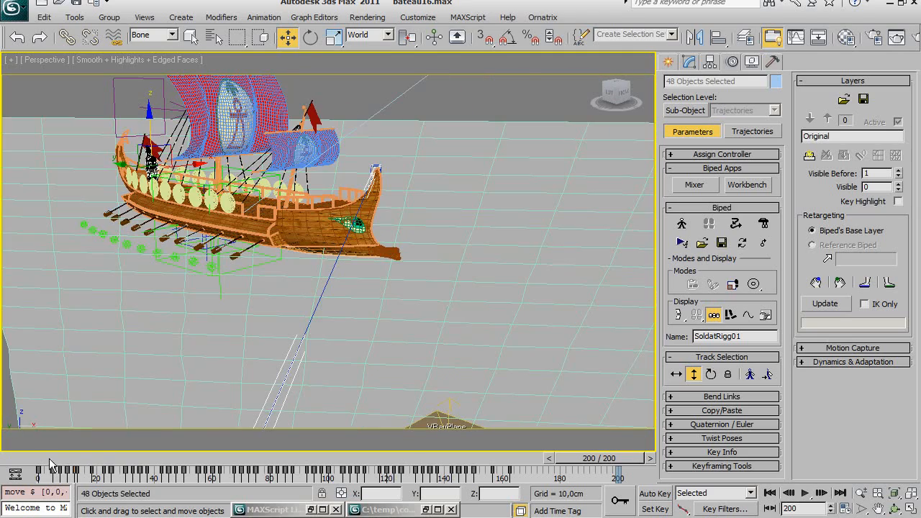
{"action": "left_click", "coordinate": [26, 459]}
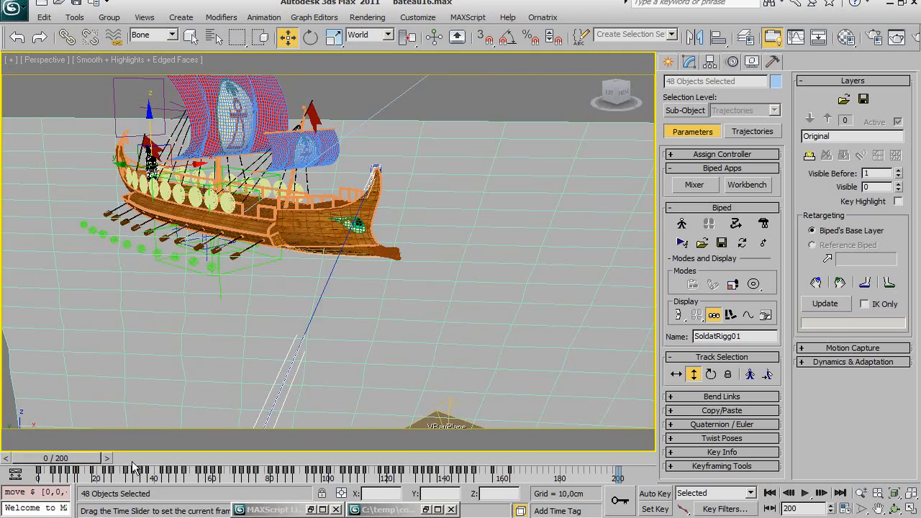
{"action": "left_click_drag", "start_coordinate": [126, 465], "coordinate": [208, 465]}
{"action": "left_click_drag", "start_coordinate": [442, 466], "coordinate": [636, 480]}
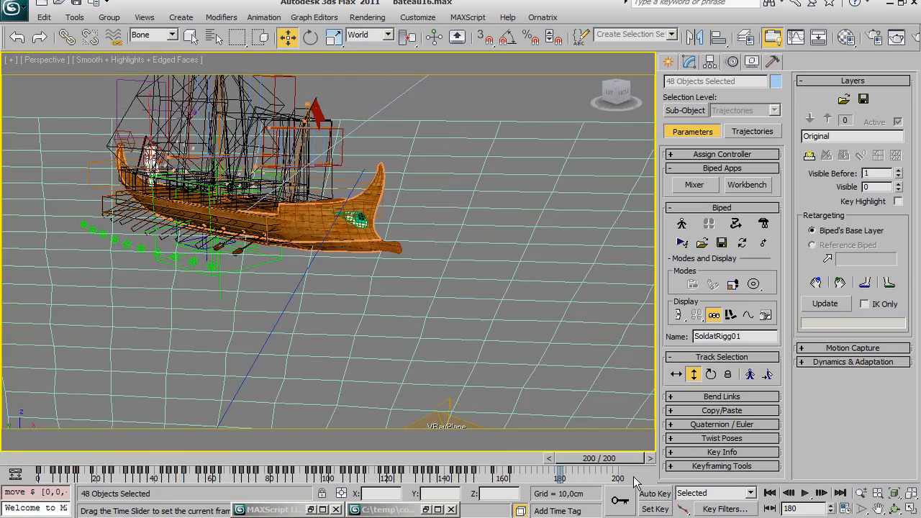
{"action": "left_click_drag", "start_coordinate": [2, 479], "coordinate": [1, 478]}
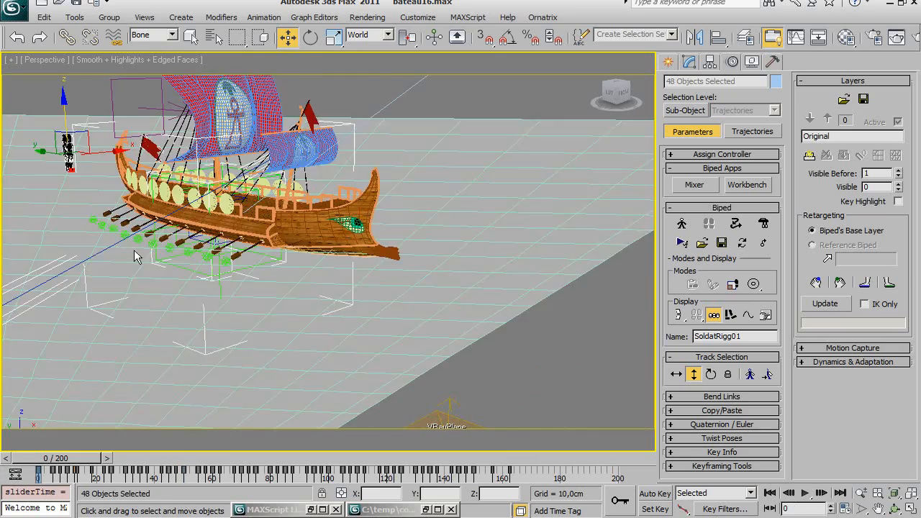
- At frame 0, offset the whole biped animation about -756 cm in Y onto the stern deck and collapse the offset
{"action": "middle_click_drag", "start_coordinate": [138, 261], "coordinate": [207, 331]}
{"action": "scroll", "coordinate": [203, 323], "scroll_direction": "up", "scroll_amount": 4}
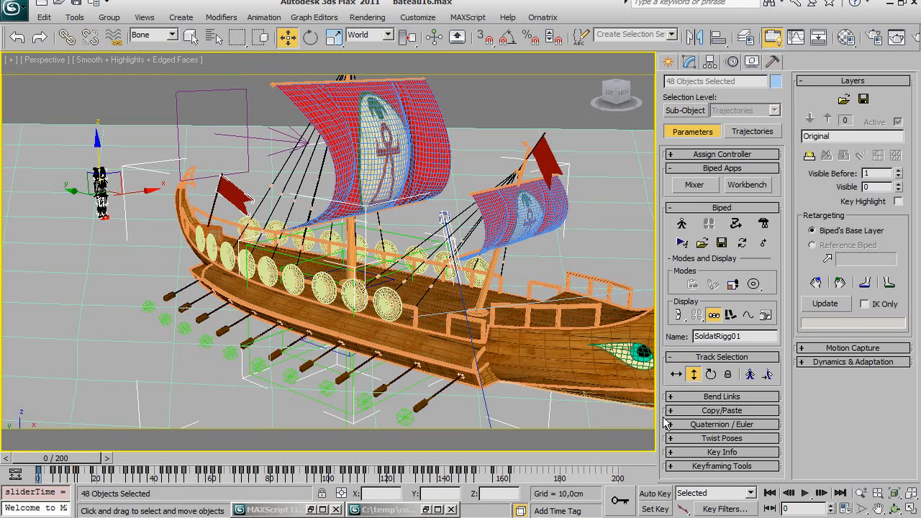
{"action": "left_click", "coordinate": [763, 243]}
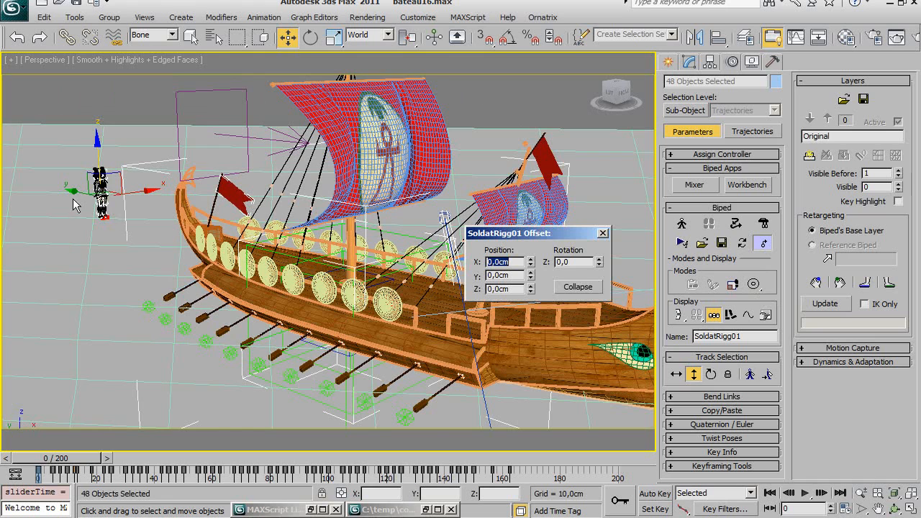
{"action": "left_click_drag", "start_coordinate": [75, 192], "coordinate": [224, 221]}
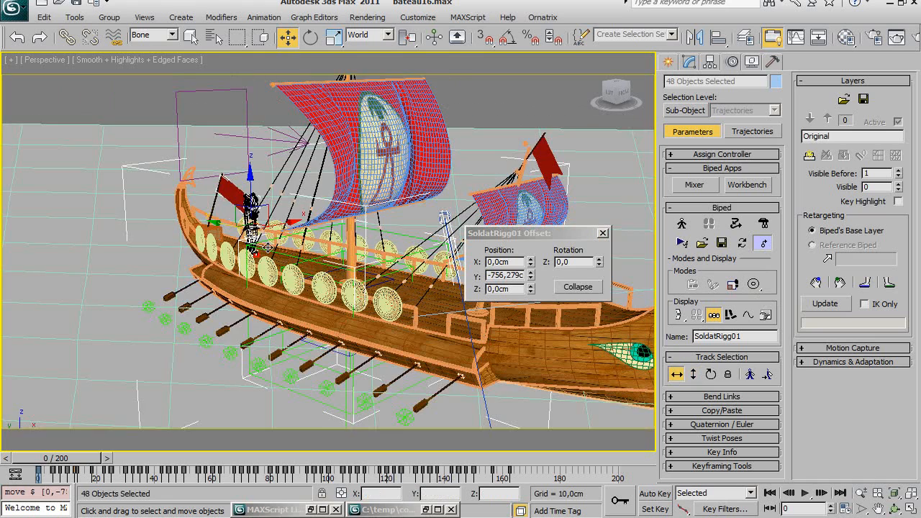
{"action": "left_click", "coordinate": [578, 287]}
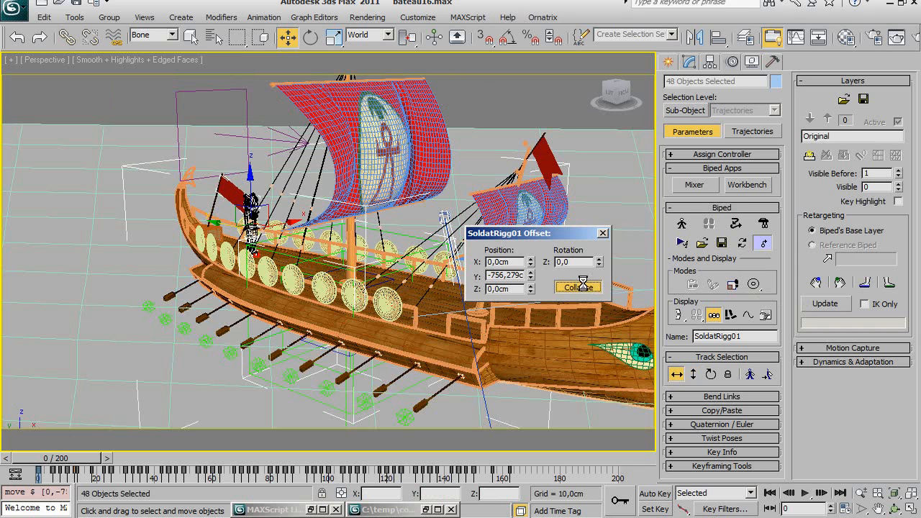
{"action": "left_click", "coordinate": [603, 234]}
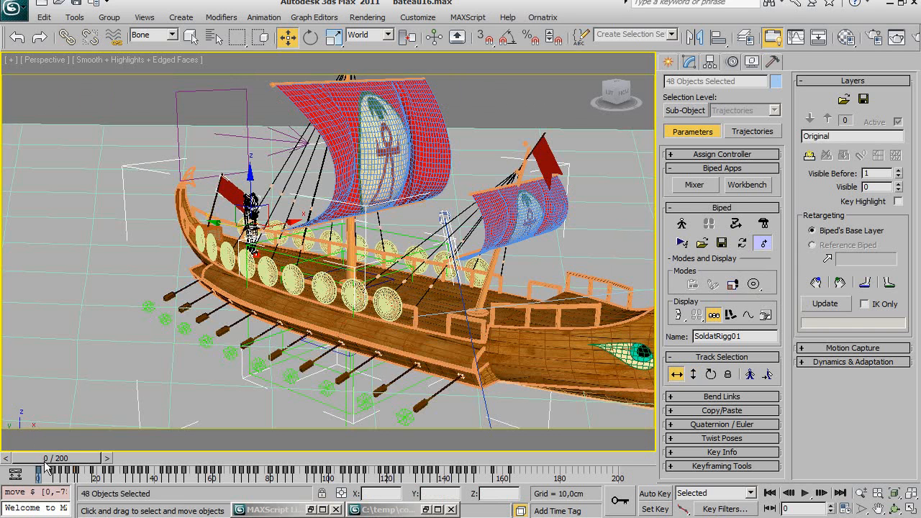
- Scrub the walk to frame 123 and examine the character's position on the deck from the ship's front
{"action": "left_click_drag", "start_coordinate": [43, 465], "coordinate": [132, 468]}
{"action": "left_click_drag", "start_coordinate": [213, 468], "coordinate": [433, 469]}
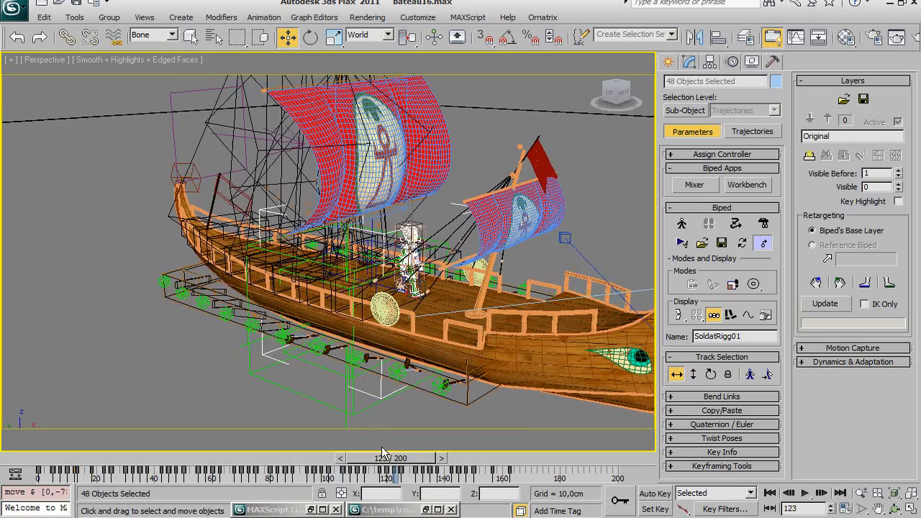
{"action": "key", "text": "ctrl+r"}
{"action": "left_click_drag", "start_coordinate": [460, 363], "coordinate": [347, 251]}
{"action": "middle_click_drag", "start_coordinate": [345, 253], "coordinate": [345, 254], "text": "alt"}
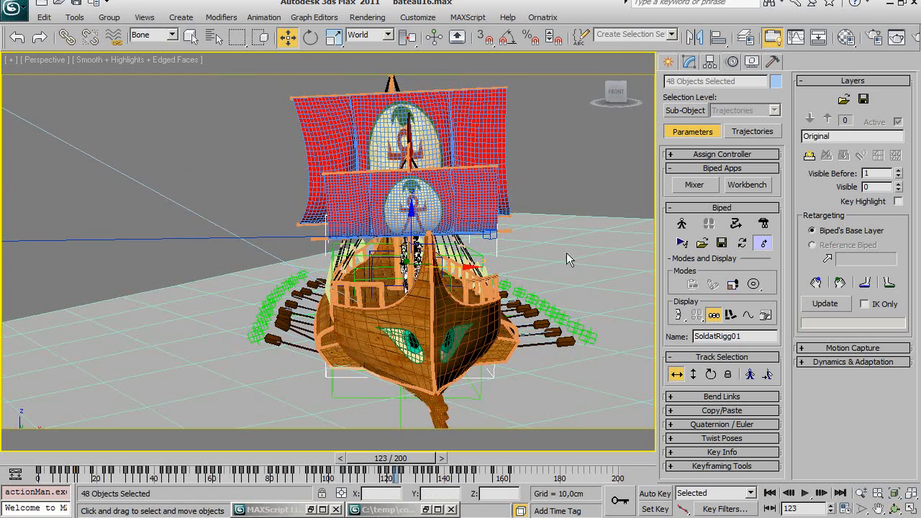
- Examine the soldier's position along the deck from the ship's side, scrubbing back from frame 123 to frame 0
{"action": "left_click_drag", "start_coordinate": [454, 267], "coordinate": [420, 279]}
{"action": "key", "text": "ctrl+r"}
{"action": "left_click_drag", "start_coordinate": [382, 306], "coordinate": [367, 335]}
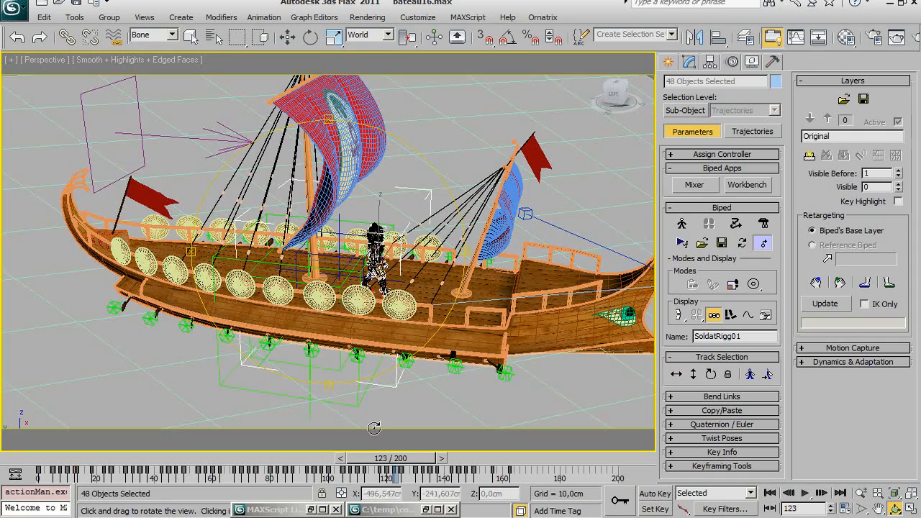
{"action": "left_click_drag", "start_coordinate": [375, 457], "coordinate": [317, 457]}
{"action": "left_click_drag", "start_coordinate": [36, 471], "coordinate": [3, 475]}
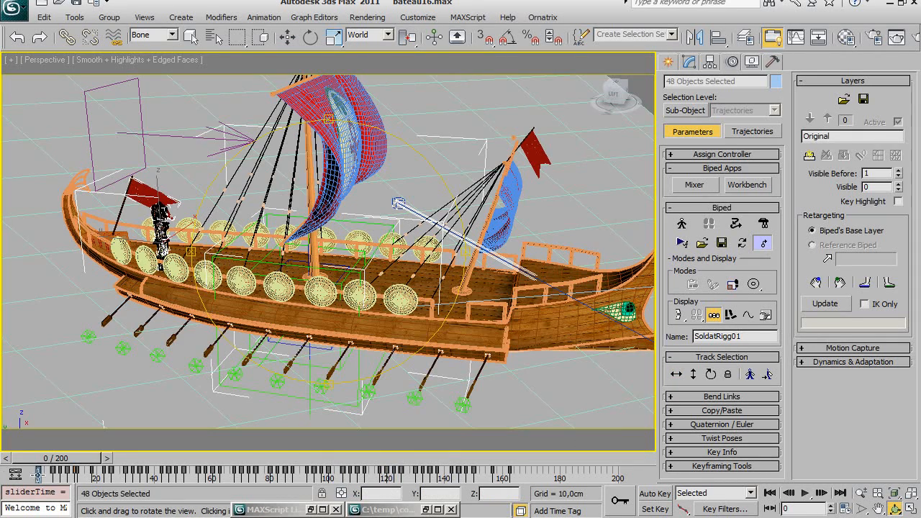
{"action": "left_click_drag", "start_coordinate": [497, 293], "coordinate": [291, 257]}
{"action": "scroll", "coordinate": [375, 258], "scroll_direction": "up", "scroll_amount": 5}
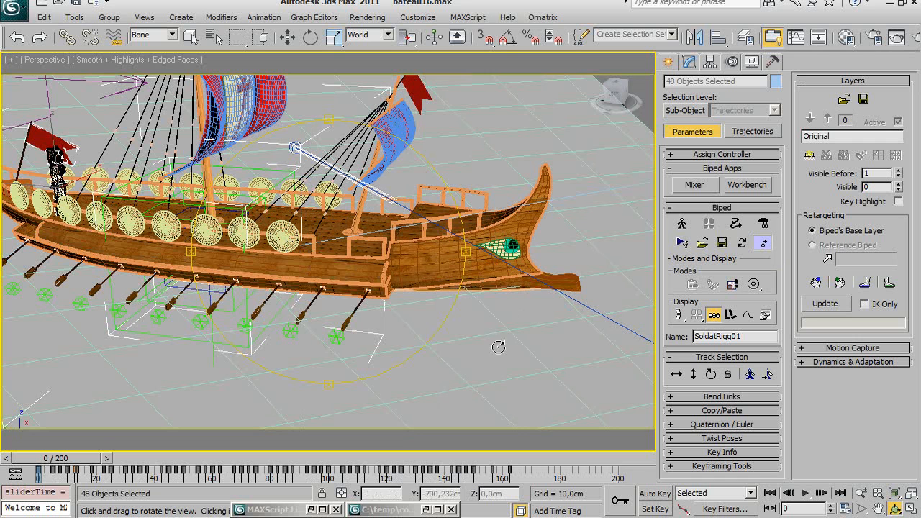
- Set the selection filter to All, select the boat's main helper MainHlpBoat and turn on Auto Key
{"action": "key", "text": "w"}
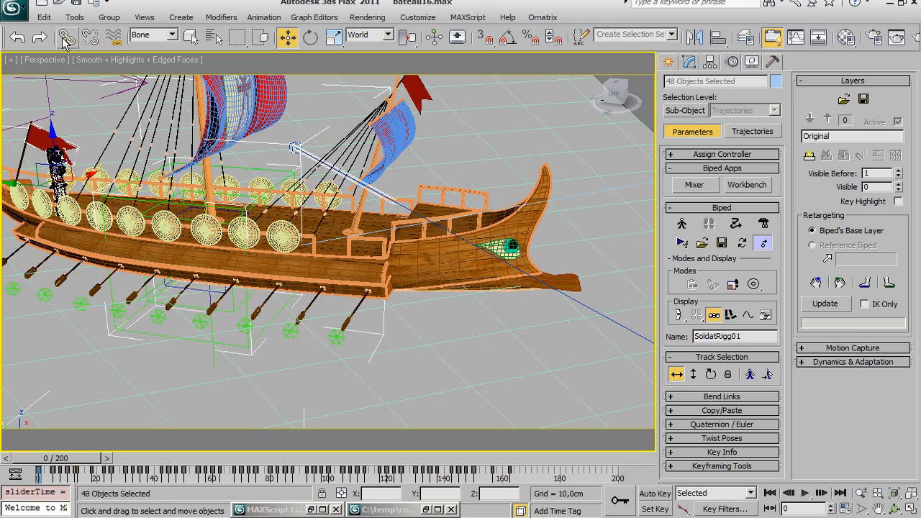
{"action": "left_click", "coordinate": [147, 34]}
{"action": "left_click", "coordinate": [143, 44]}
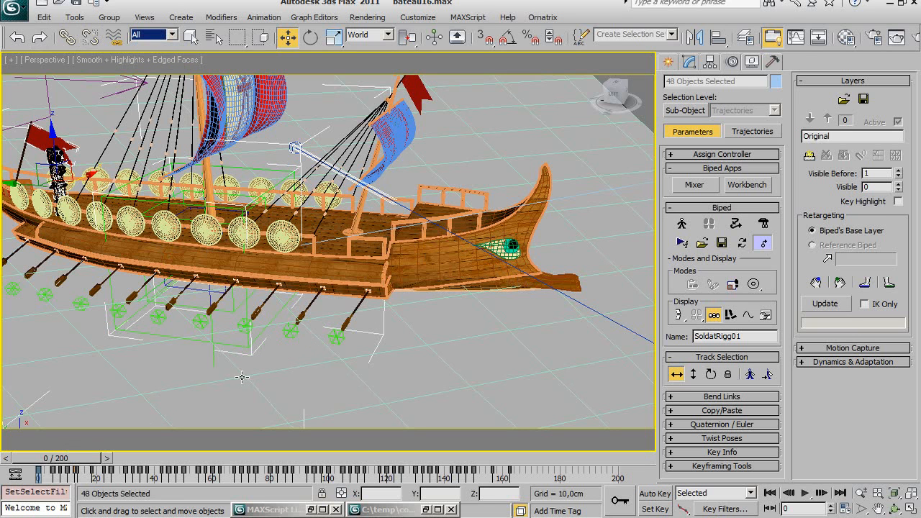
{"action": "left_click", "coordinate": [246, 346]}
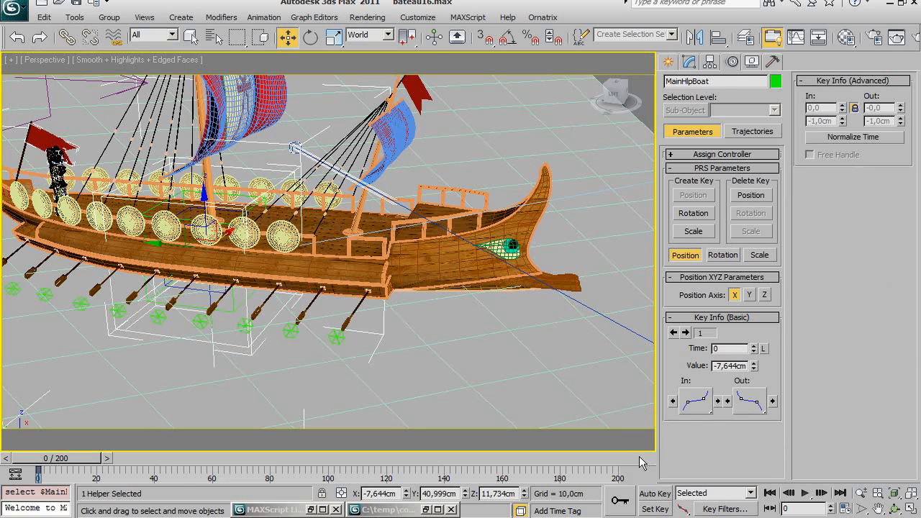
{"action": "left_click", "coordinate": [666, 497]}
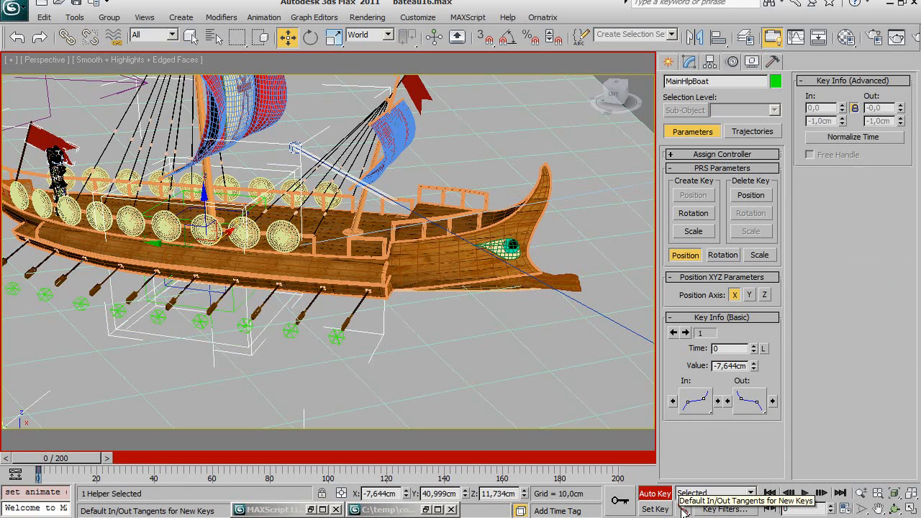
{"action": "left_click_drag", "start_coordinate": [684, 510], "coordinate": [684, 411]}
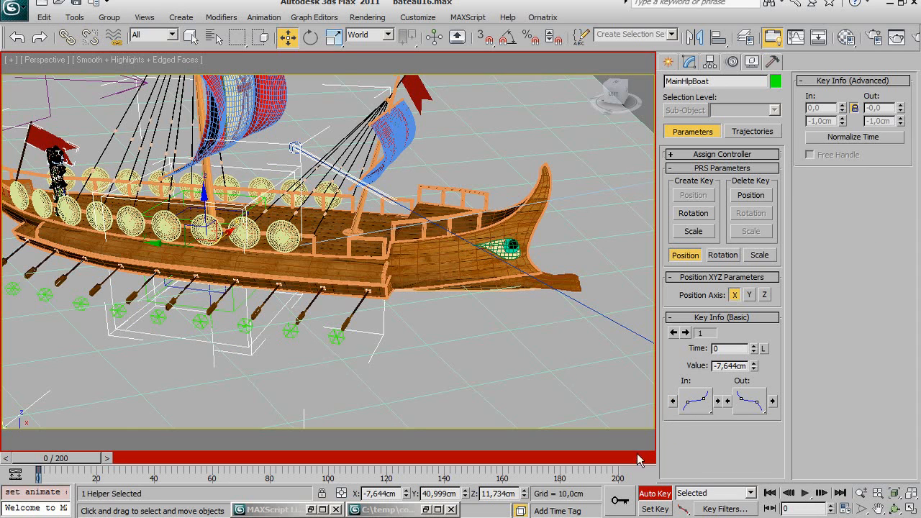
- In the top view at frame 200, move the boat helper along Y to about -4566 cm to animate the ship's travel
{"action": "key", "text": "t"}
{"action": "scroll", "coordinate": [346, 288], "scroll_direction": "down", "scroll_amount": 5}
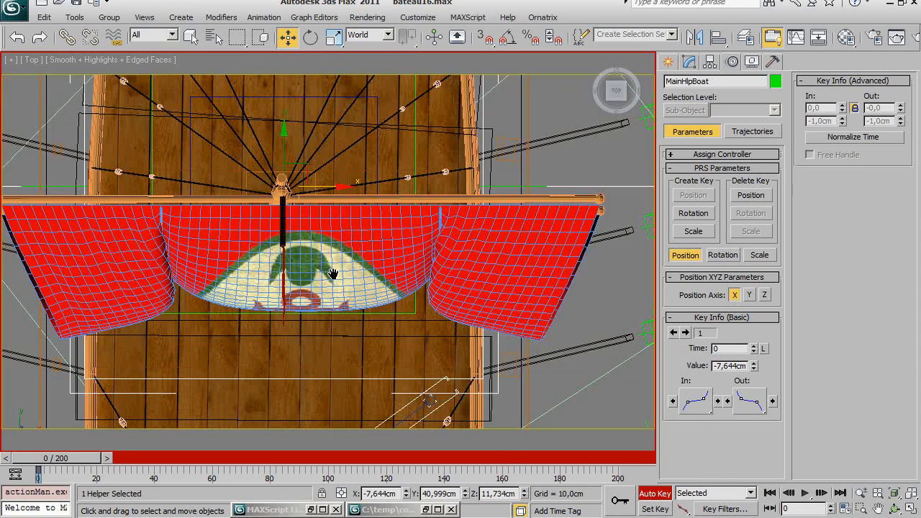
{"action": "scroll", "coordinate": [362, 299], "scroll_direction": "down", "scroll_amount": 8}
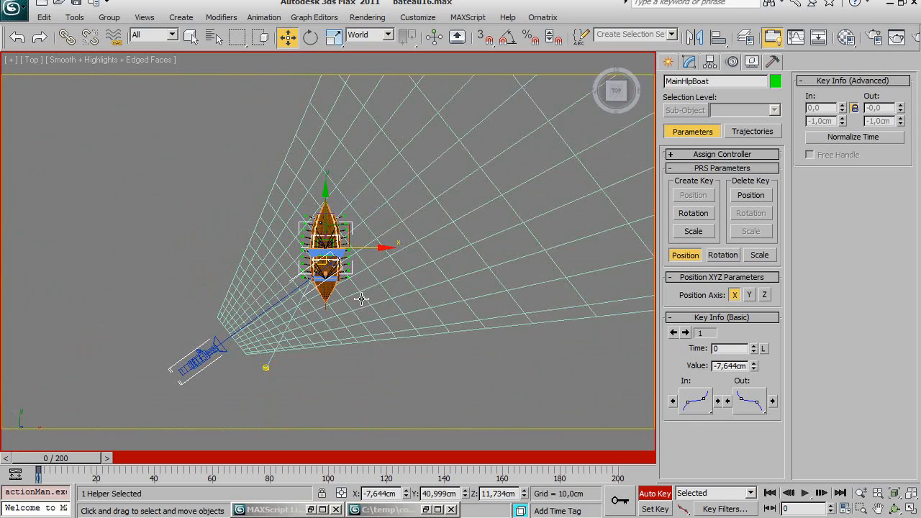
{"action": "middle_click_drag", "start_coordinate": [304, 280], "coordinate": [301, 235]}
{"action": "scroll", "coordinate": [324, 245], "scroll_direction": "down", "scroll_amount": 5}
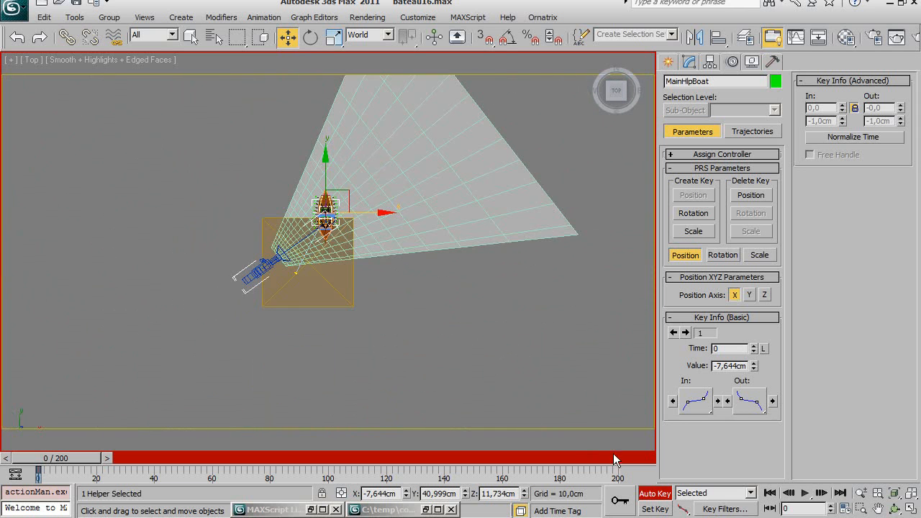
{"action": "left_click", "coordinate": [637, 458]}
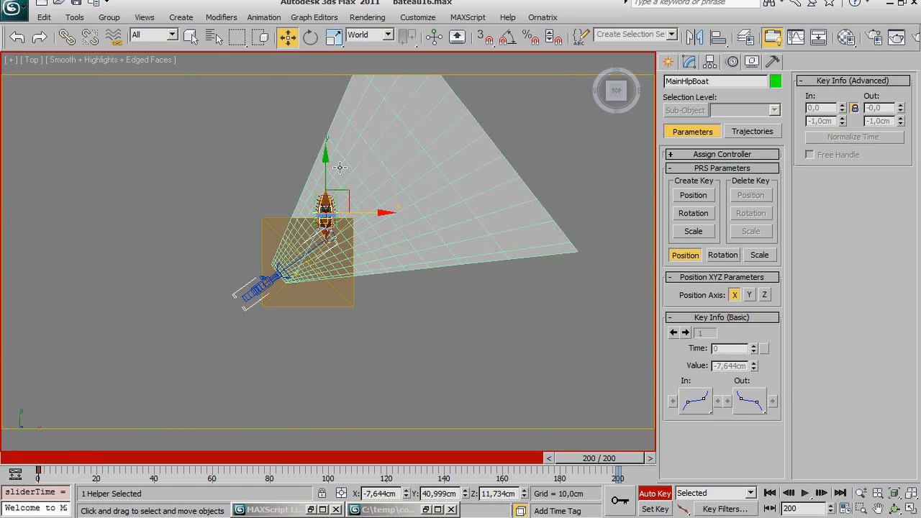
{"action": "left_click_drag", "start_coordinate": [324, 184], "coordinate": [327, 330]}
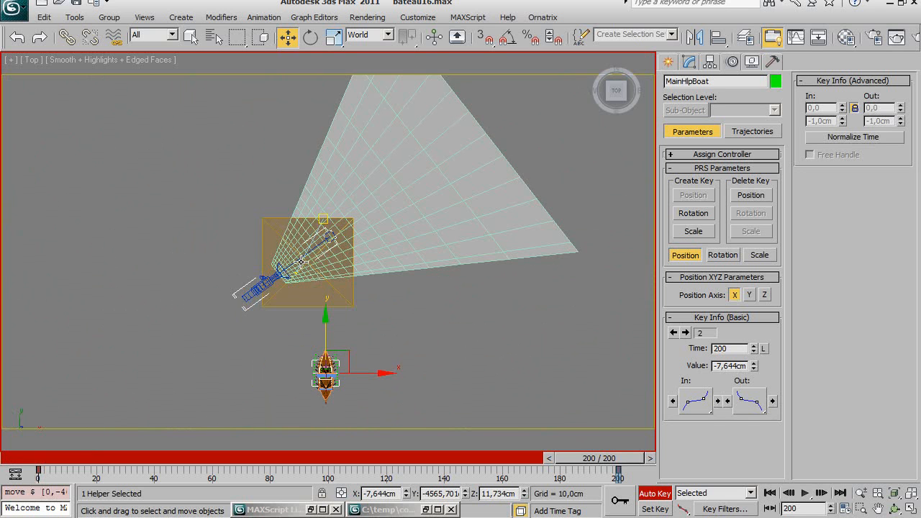
- Filter the selection to Cameras, move the camera along negative Y at frame 200 to follow the ship, and check the motion back to frame 0
{"action": "left_click", "coordinate": [153, 36]}
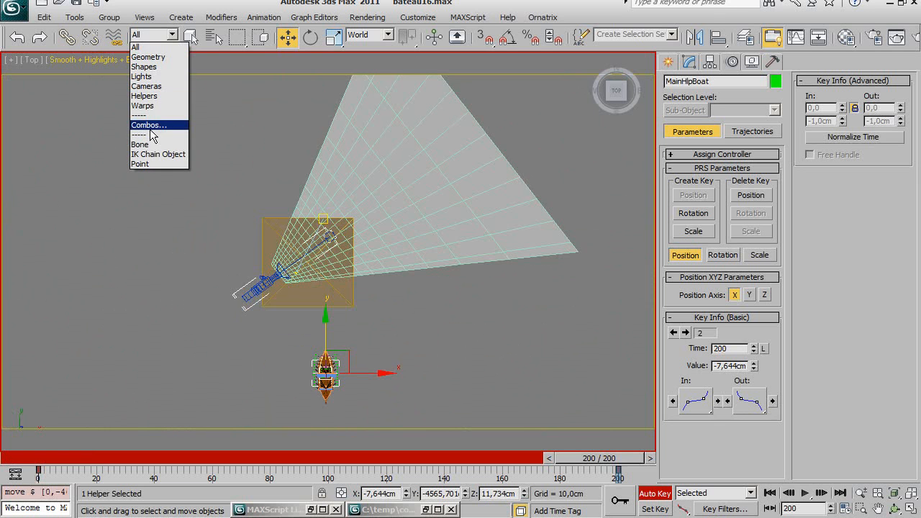
{"action": "left_click", "coordinate": [148, 86]}
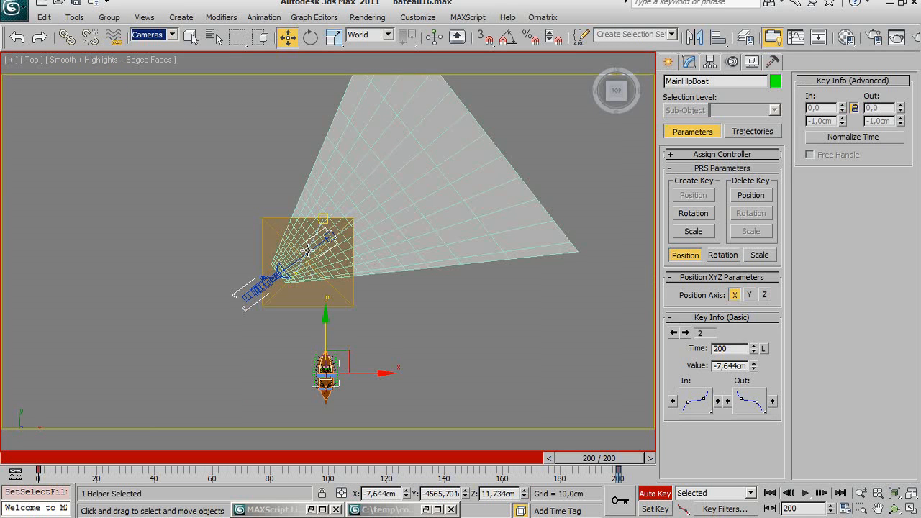
{"action": "left_click", "coordinate": [308, 250]}
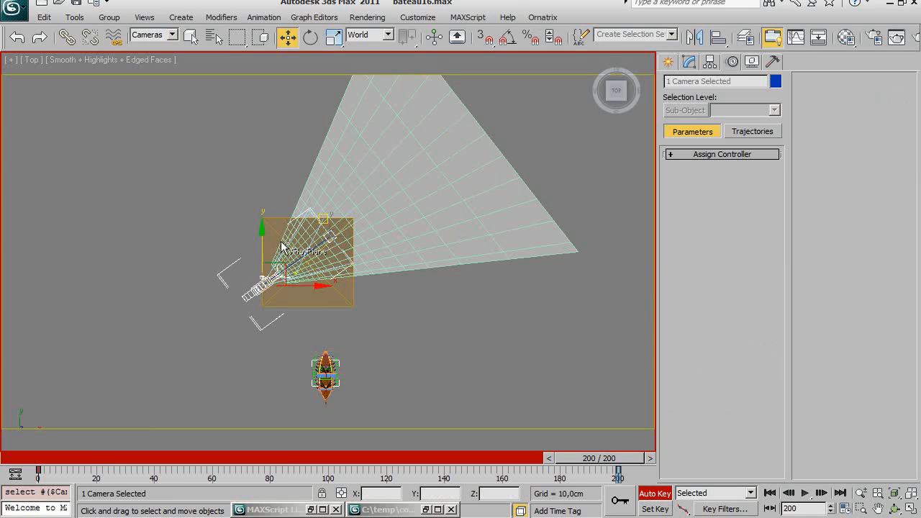
{"action": "left_click_drag", "start_coordinate": [261, 235], "coordinate": [270, 379]}
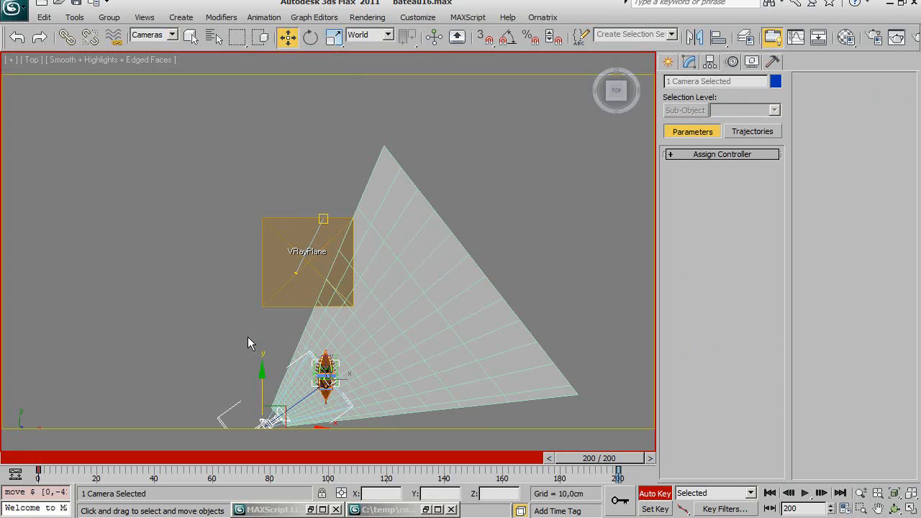
{"action": "left_click_drag", "start_coordinate": [588, 467], "coordinate": [98, 428]}
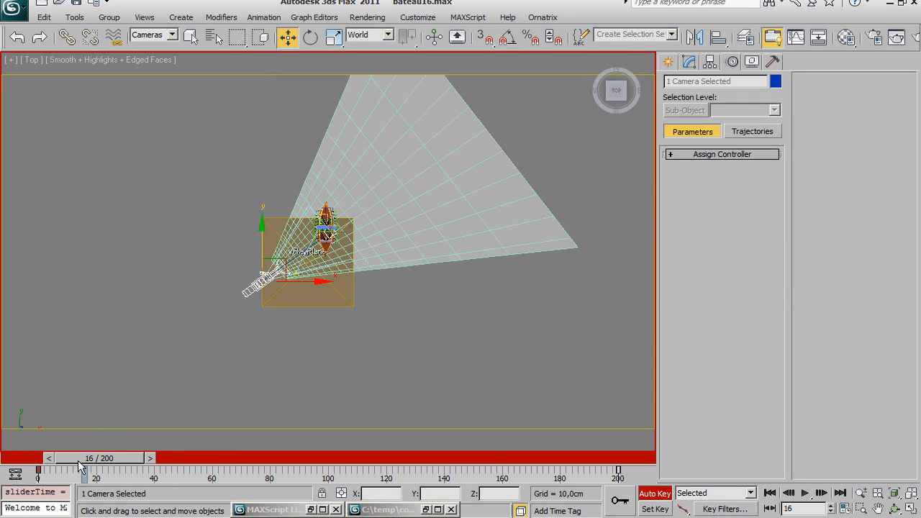
{"action": "left_click_drag", "start_coordinate": [81, 468], "coordinate": [2, 466]}
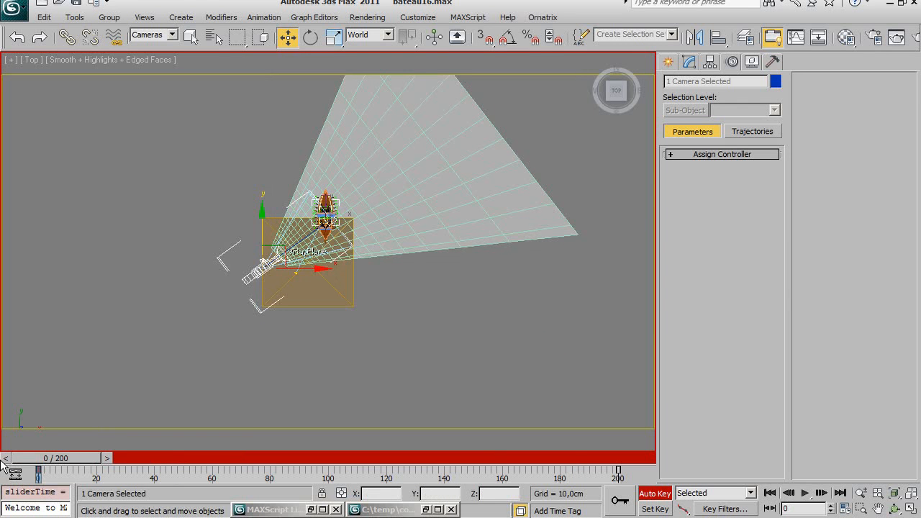
- Return to a perspective view of the ship and save the scene as the incremented file bateau17.max
{"action": "key", "text": "p"}
{"action": "key", "text": "ctrl+r"}
{"action": "left_click_drag", "start_coordinate": [316, 263], "coordinate": [259, 274]}
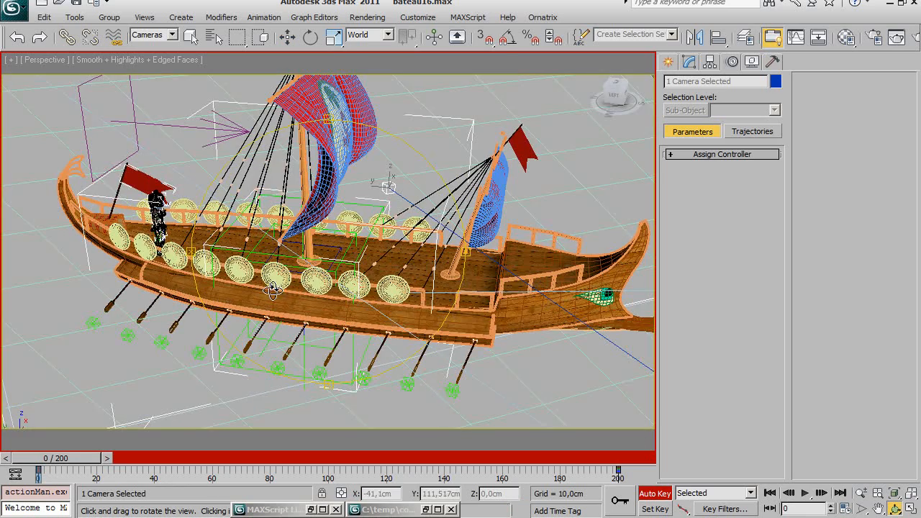
{"action": "left_click_drag", "start_coordinate": [55, 464], "coordinate": [35, 464]}
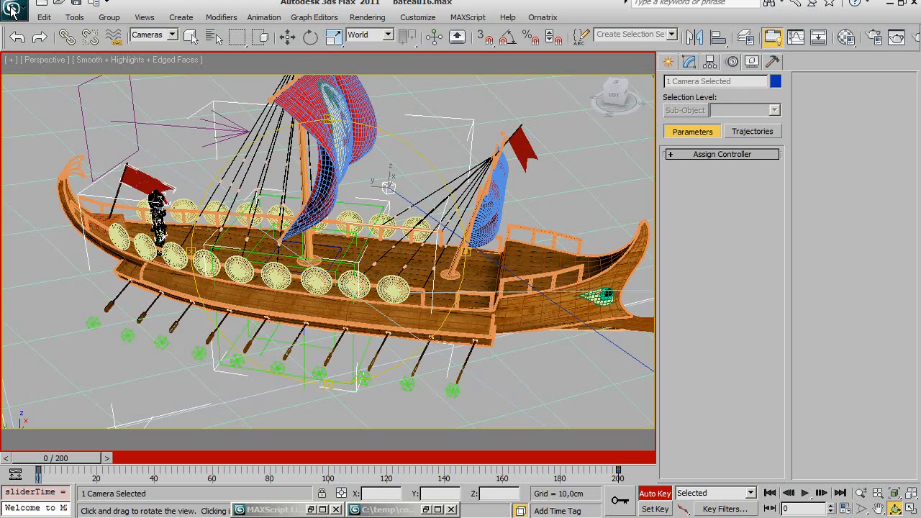
{"action": "left_click", "coordinate": [12, 9]}
{"action": "left_click", "coordinate": [52, 157]}
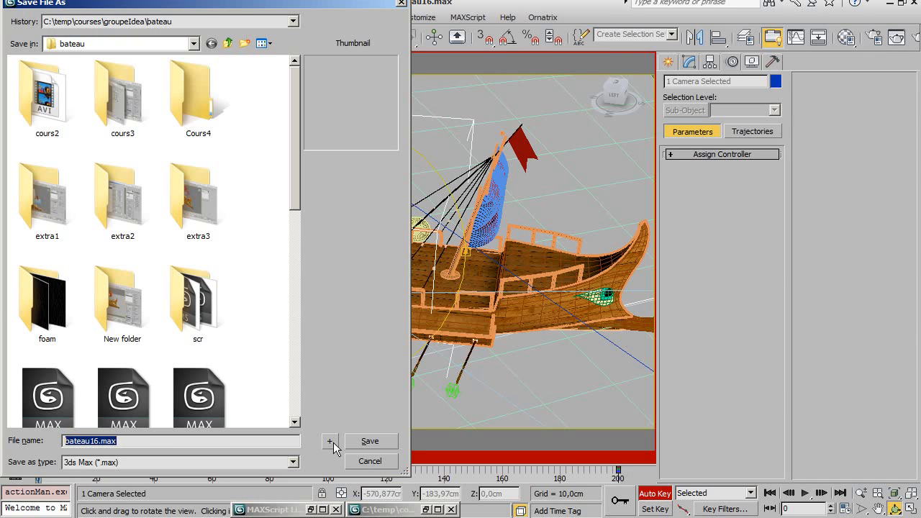
{"action": "left_click", "coordinate": [333, 443]}
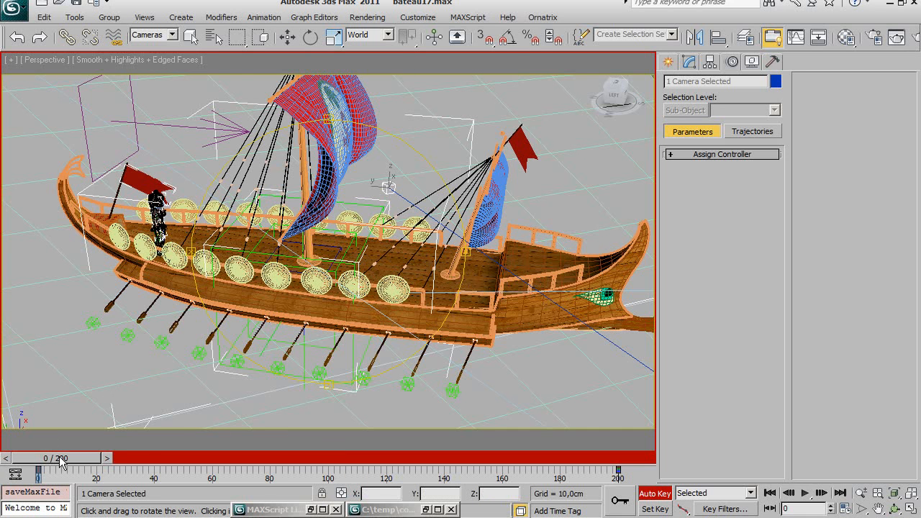
- Check the start of the ship's animation, return to frame 0 and turn off Auto Key
{"action": "left_click", "coordinate": [107, 458]}
{"action": "left_click_drag", "start_coordinate": [140, 466], "coordinate": [1, 466]}
{"action": "key", "text": "ctrl+r"}
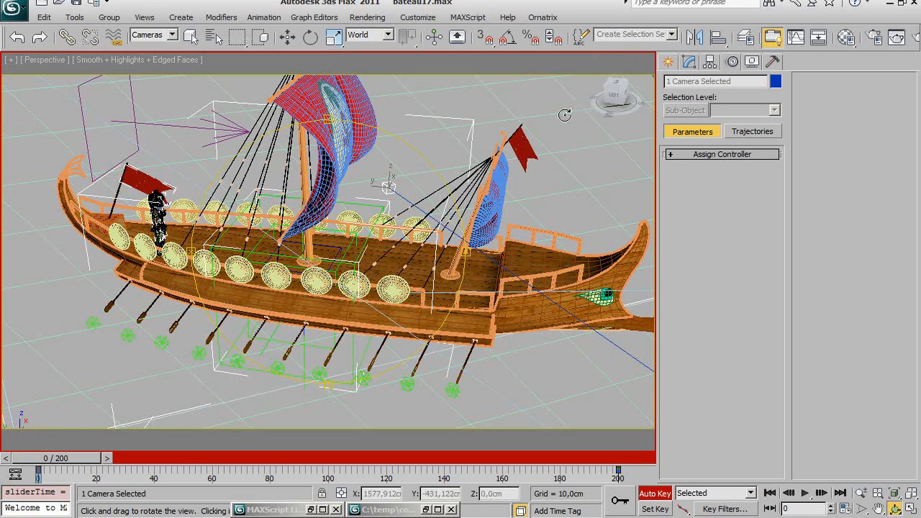
{"action": "left_click", "coordinate": [654, 494]}
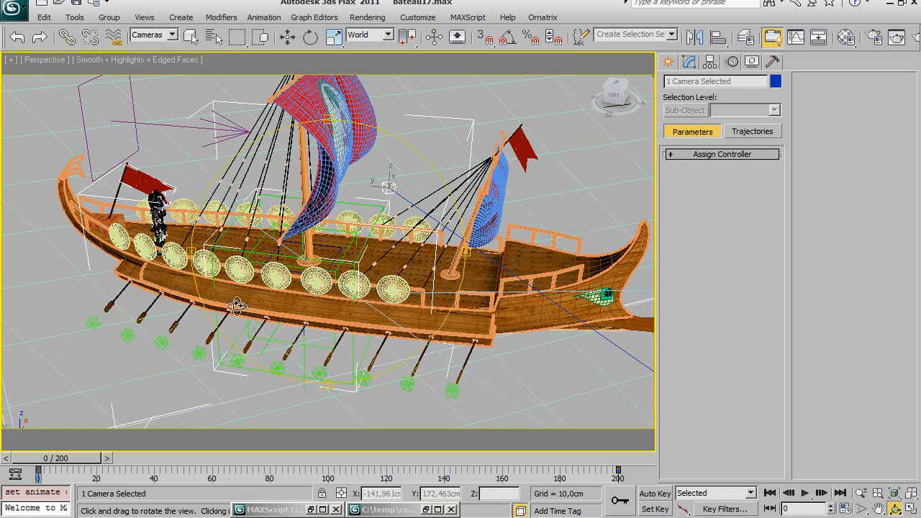
{"action": "key", "text": "w"}
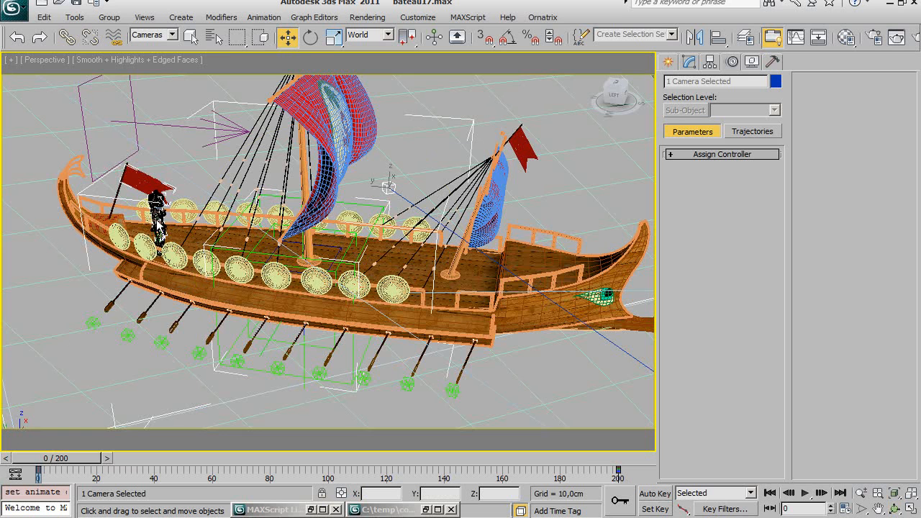
- Filter the selection to Bone and select the soldier biped's root through its Body Horizontal track
{"action": "left_click", "coordinate": [162, 35]}
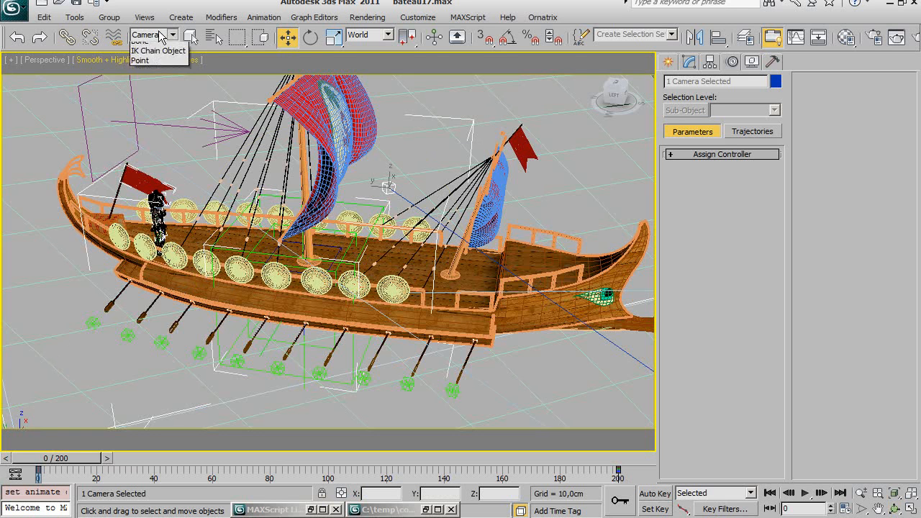
{"action": "left_click", "coordinate": [155, 136]}
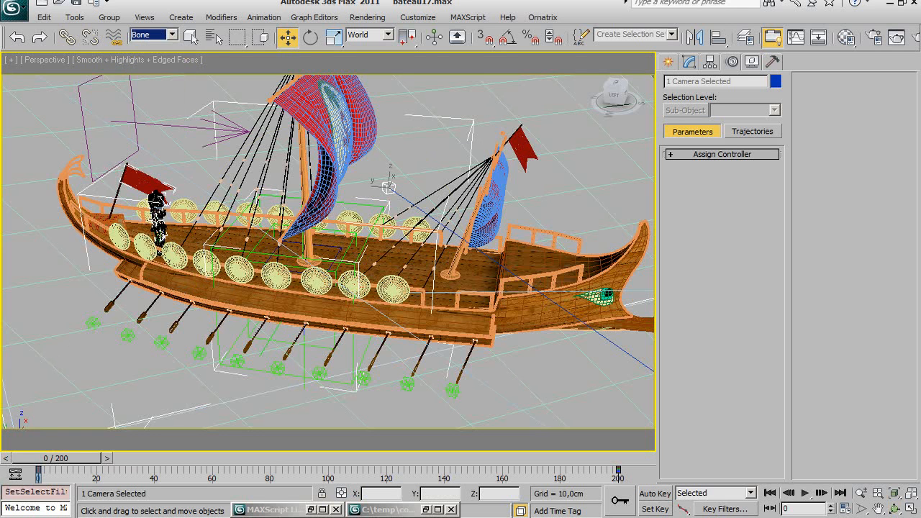
{"action": "left_click", "coordinate": [162, 222]}
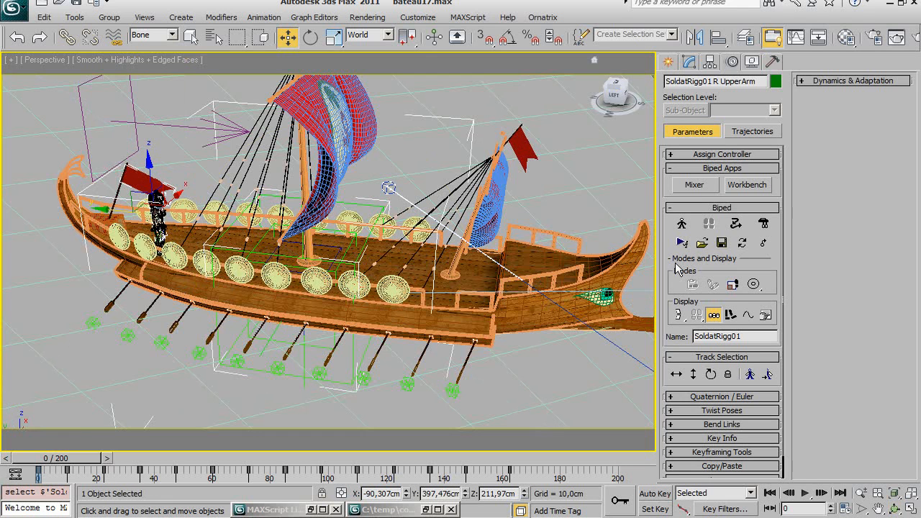
{"action": "left_click", "coordinate": [688, 375]}
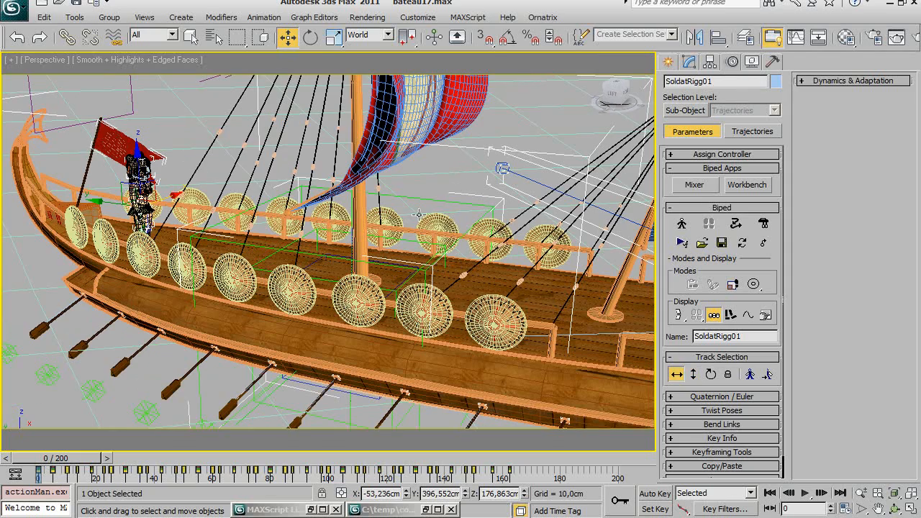
- Try to link the soldier biped's root to the ship by picking the hull in the viewport, and undo the resulting selection
{"action": "key", "text": "ctrl+r"}
{"action": "left_click_drag", "start_coordinate": [399, 234], "coordinate": [339, 240]}
{"action": "left_click_drag", "start_coordinate": [333, 247], "coordinate": [314, 259]}
{"action": "right_click", "coordinate": [313, 260]}
{"action": "middle_click_drag", "start_coordinate": [244, 226], "coordinate": [249, 389], "text": "alt"}
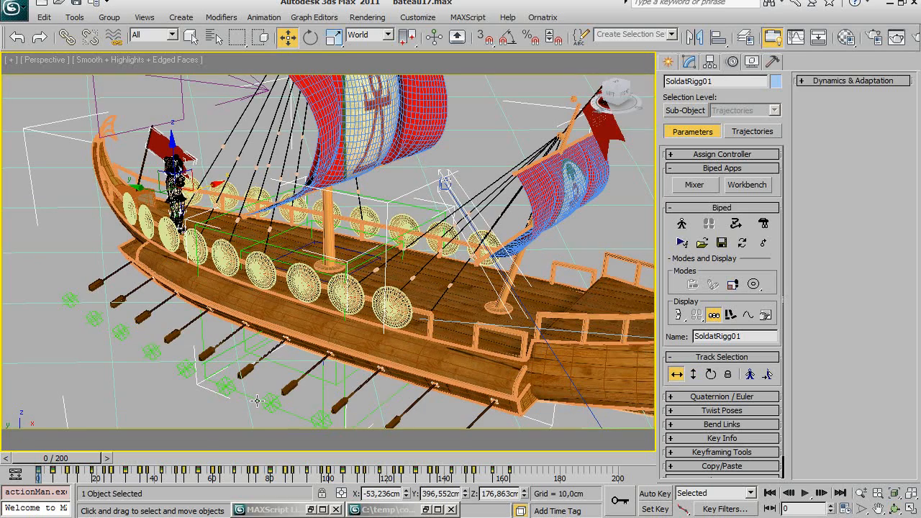
{"action": "middle_click_drag", "start_coordinate": [180, 264], "coordinate": [195, 285]}
{"action": "scroll", "coordinate": [194, 285], "scroll_direction": "up", "scroll_amount": 2}
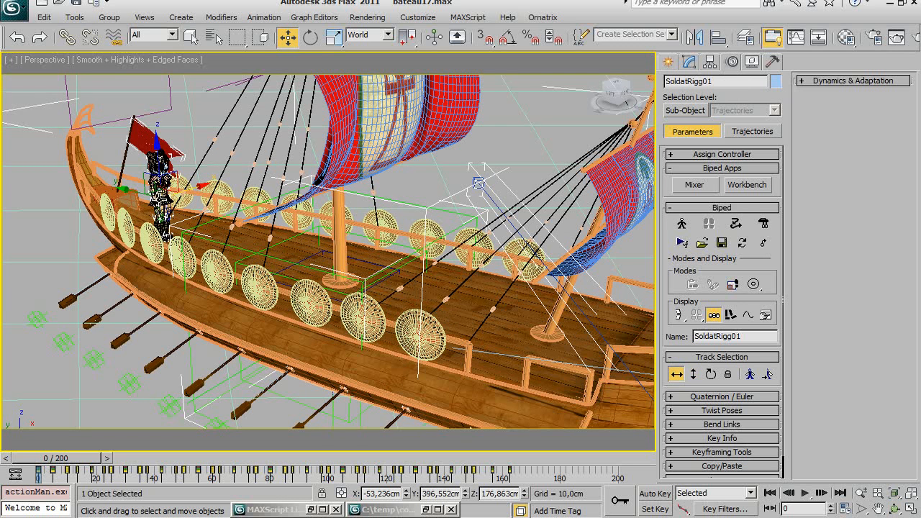
{"action": "left_click", "coordinate": [66, 36]}
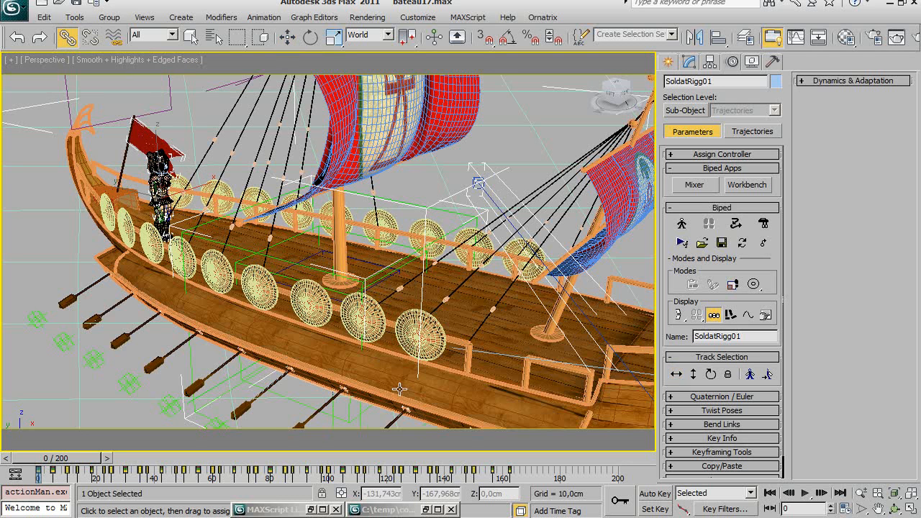
{"action": "middle_click_drag", "start_coordinate": [403, 385], "coordinate": [594, 384]}
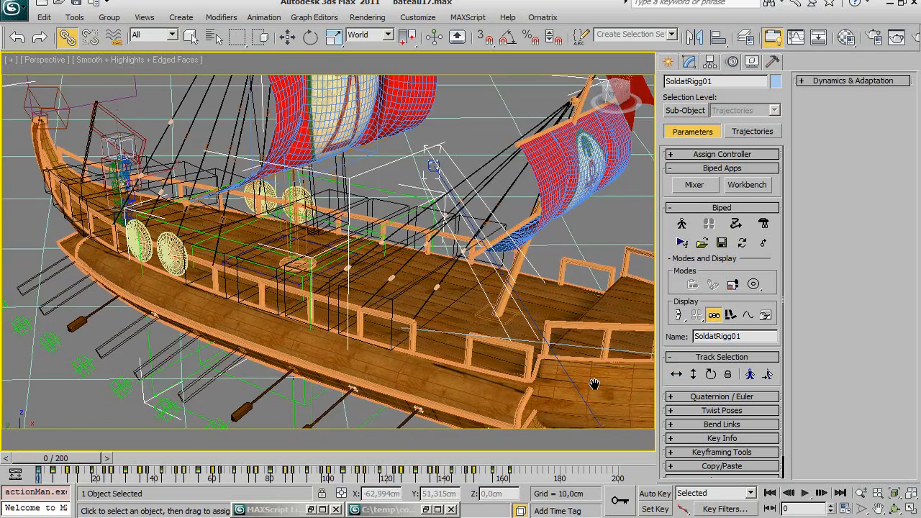
{"action": "left_click", "coordinate": [595, 385]}
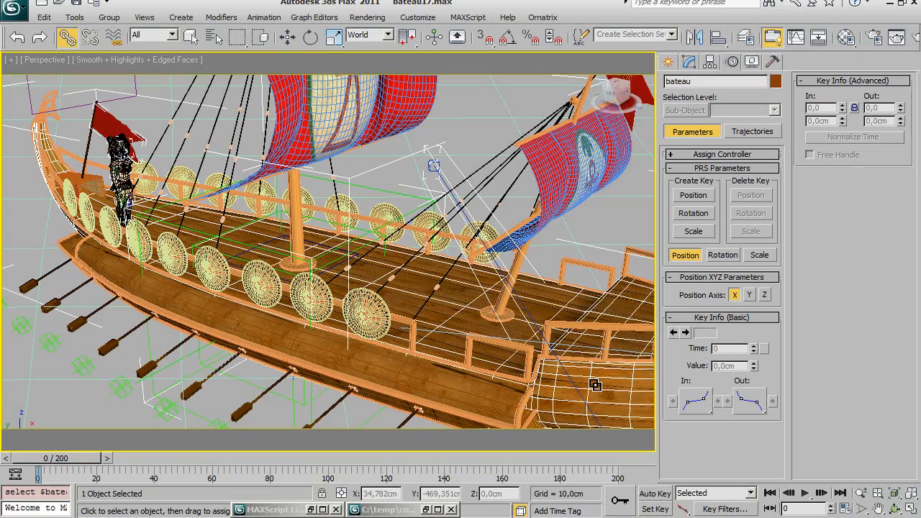
{"action": "left_click", "coordinate": [17, 38]}
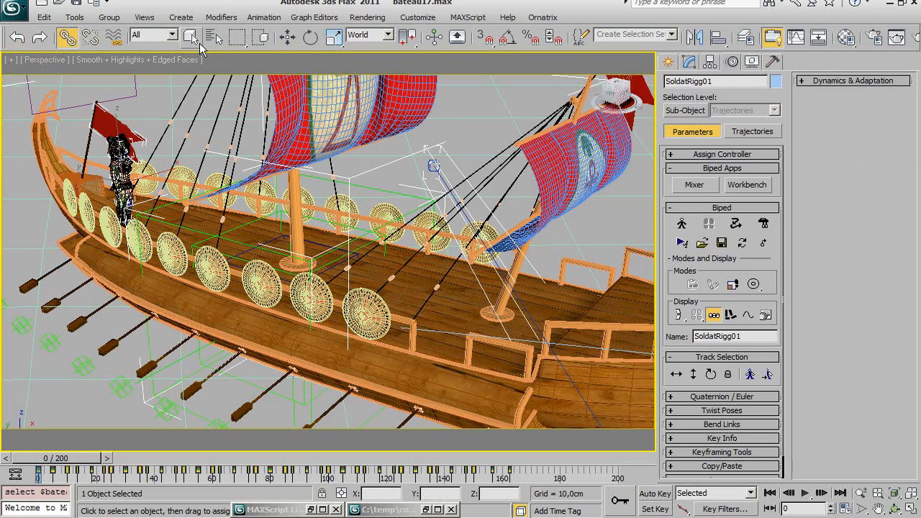
- Link the soldier biped to the bateau object as its parent, choosing it from the name-sorted object list
{"action": "key", "text": "h"}
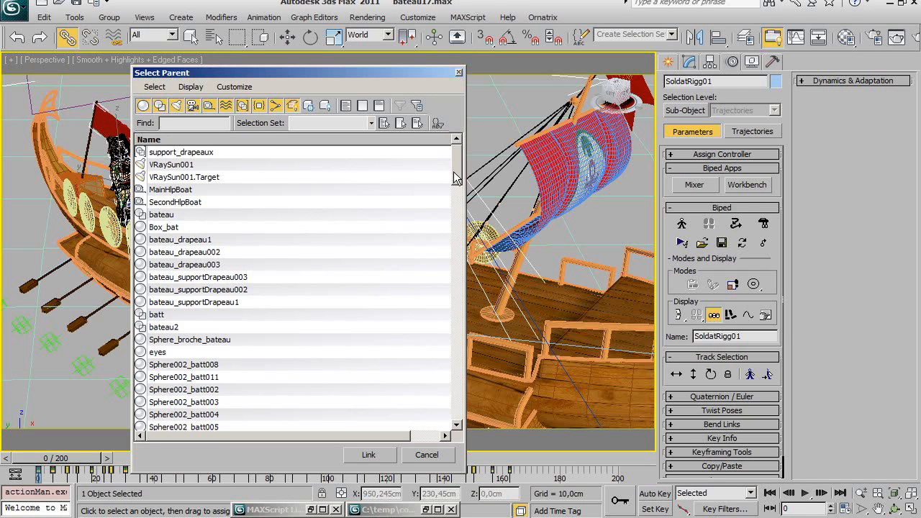
{"action": "left_click_drag", "start_coordinate": [453, 173], "coordinate": [456, 243]}
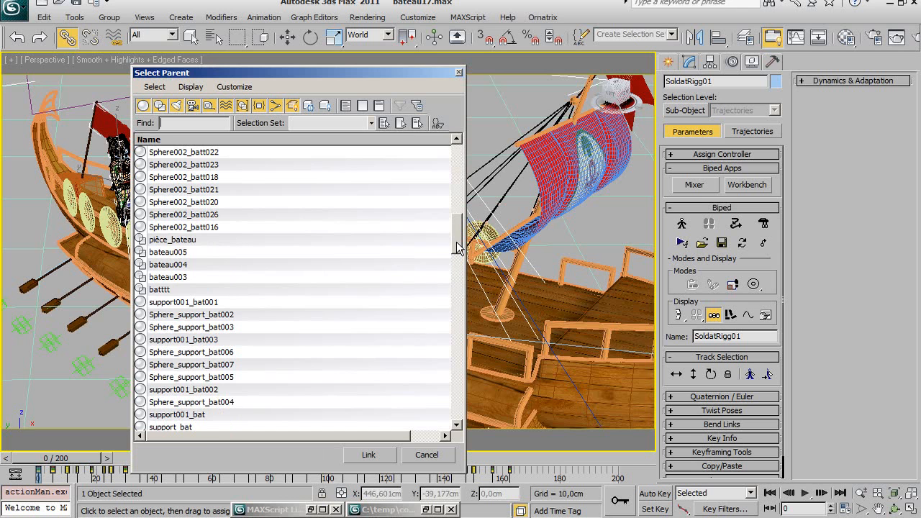
{"action": "left_click", "coordinate": [196, 139]}
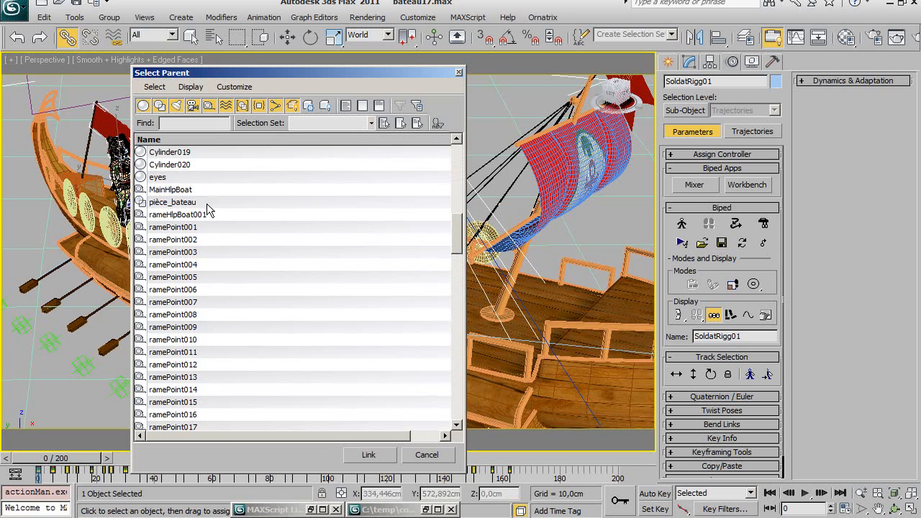
{"action": "left_click_drag", "start_coordinate": [456, 231], "coordinate": [449, 160]}
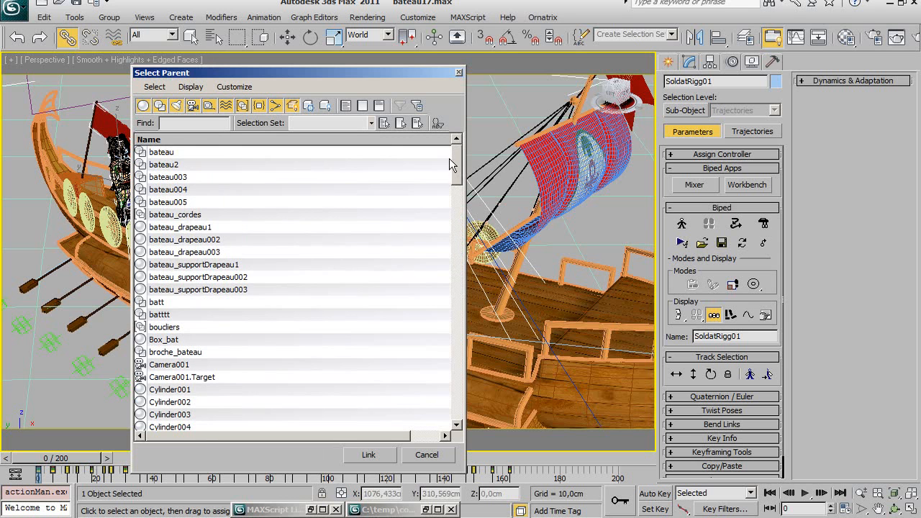
{"action": "left_click", "coordinate": [163, 153]}
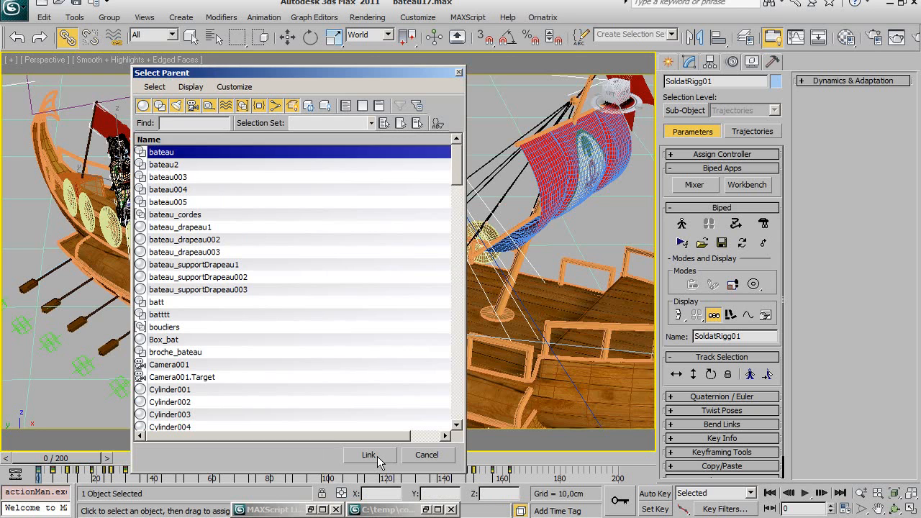
{"action": "left_click", "coordinate": [377, 456]}
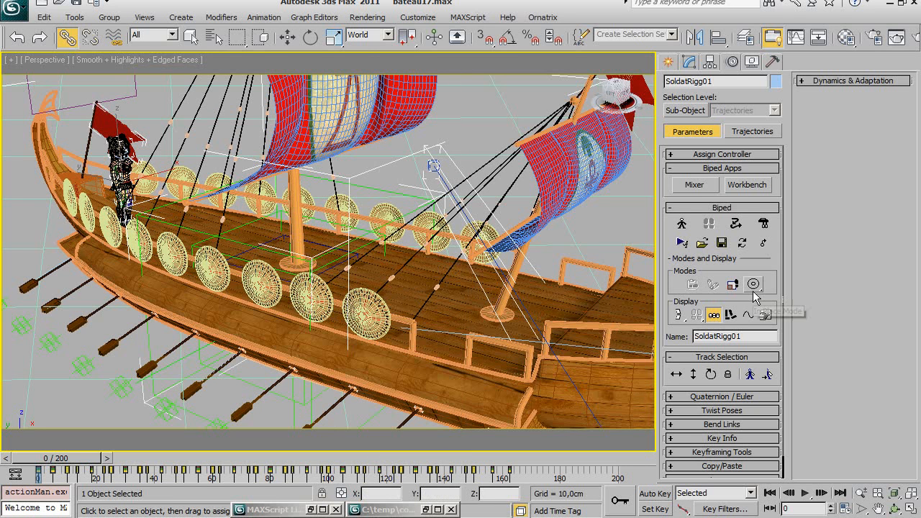
- Try shifting the soldier's whole animation sideways in Move All Mode, undo the move and leave the offset dialog
{"action": "left_click", "coordinate": [763, 242]}
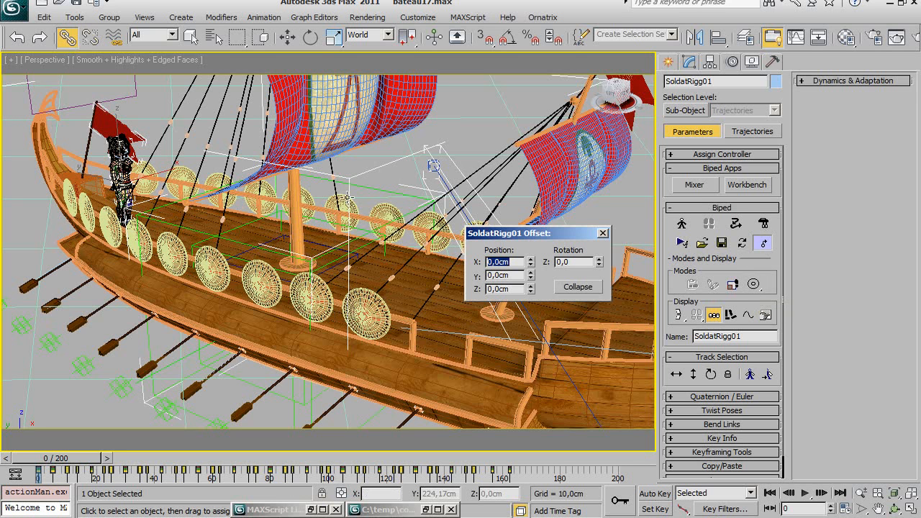
{"action": "right_click", "coordinate": [150, 182]}
{"action": "left_click", "coordinate": [165, 193]}
{"action": "mouse_move", "coordinate": [157, 175]}
{"action": "left_mouse_down"}
{"action": "mouse_move", "coordinate": [262, 139]}
{"action": "mouse_move", "coordinate": [75, 203]}
{"action": "left_mouse_up"}
{"action": "key", "text": "ctrl+z"}
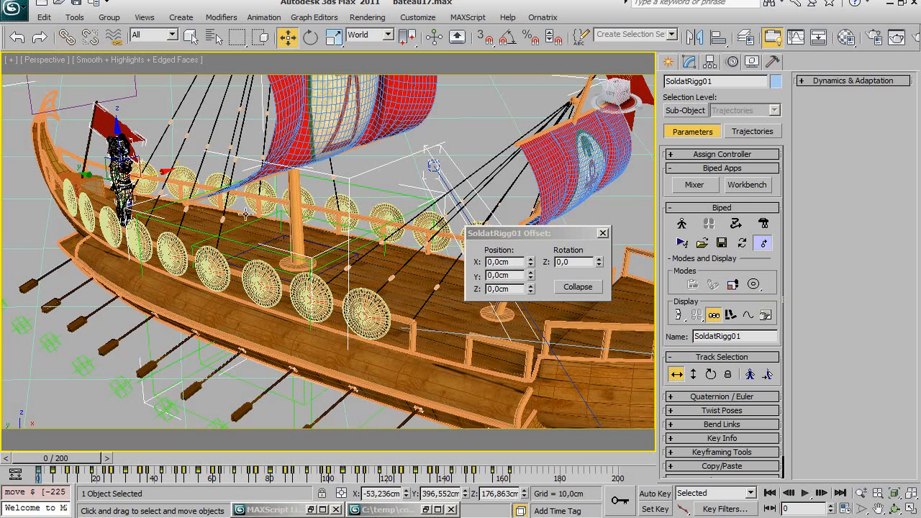
{"action": "left_click", "coordinate": [603, 234]}
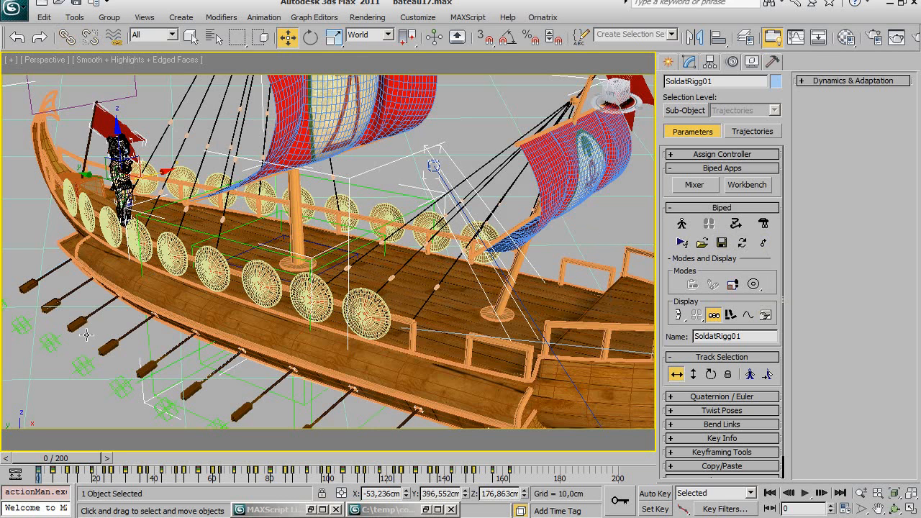
- Scrub the animation to frame 92 to check how the soldier walks on the moving ship's deck
{"action": "left_click_drag", "start_coordinate": [58, 459], "coordinate": [236, 458]}
{"action": "middle_click_drag", "start_coordinate": [135, 280], "coordinate": [2, 289]}
{"action": "scroll", "coordinate": [825, 296], "scroll_direction": "down", "scroll_amount": 3}
{"action": "scroll", "coordinate": [616, 287], "scroll_direction": "down", "scroll_amount": 3}
{"action": "middle_click_drag", "start_coordinate": [539, 284], "coordinate": [403, 213]}
{"action": "scroll", "coordinate": [437, 300], "scroll_direction": "up", "scroll_amount": 5}
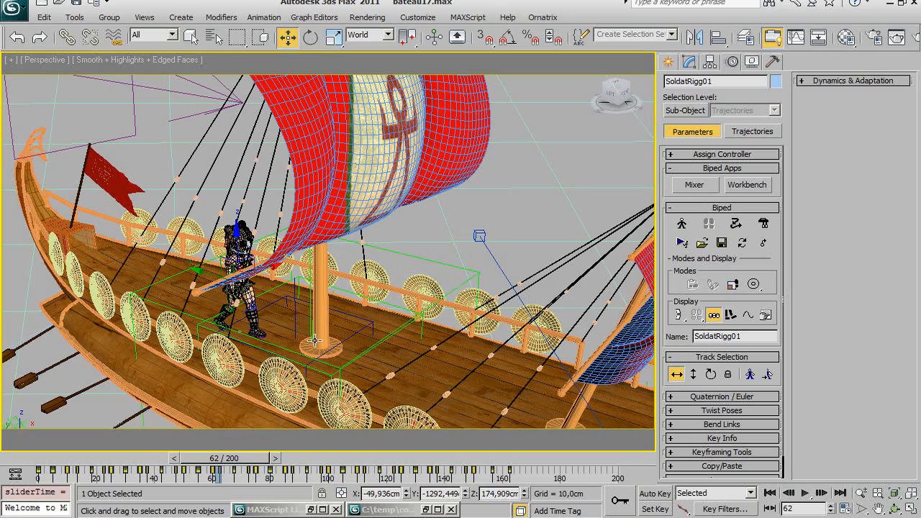
{"action": "left_click_drag", "start_coordinate": [220, 464], "coordinate": [342, 466]}
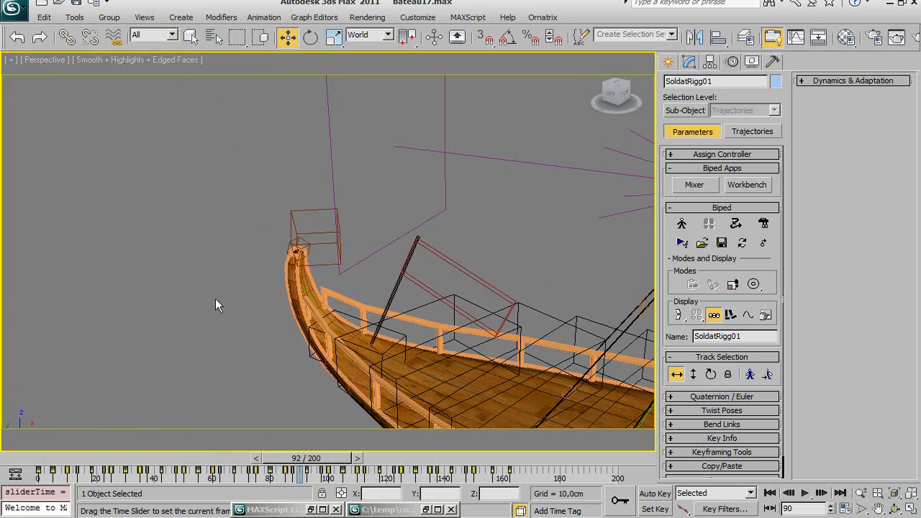
{"action": "key", "text": "z"}
{"action": "middle_click_drag", "start_coordinate": [386, 302], "coordinate": [350, 288]}
{"action": "scroll", "coordinate": [349, 288], "scroll_direction": "down", "scroll_amount": 6}
{"action": "scroll", "coordinate": [348, 288], "scroll_direction": "up", "scroll_amount": 8}
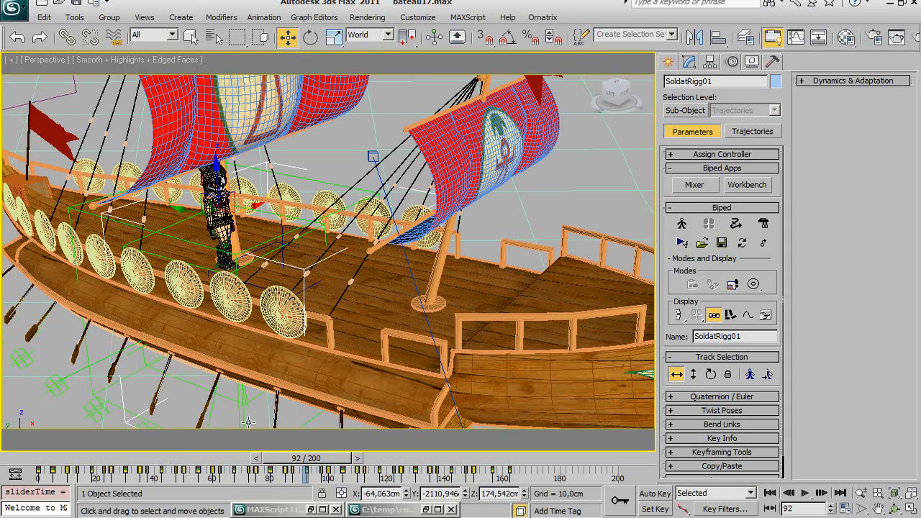
- Return to frame 0 and frame the soldier standing on the stern deck
{"action": "left_click", "coordinate": [1, 458]}
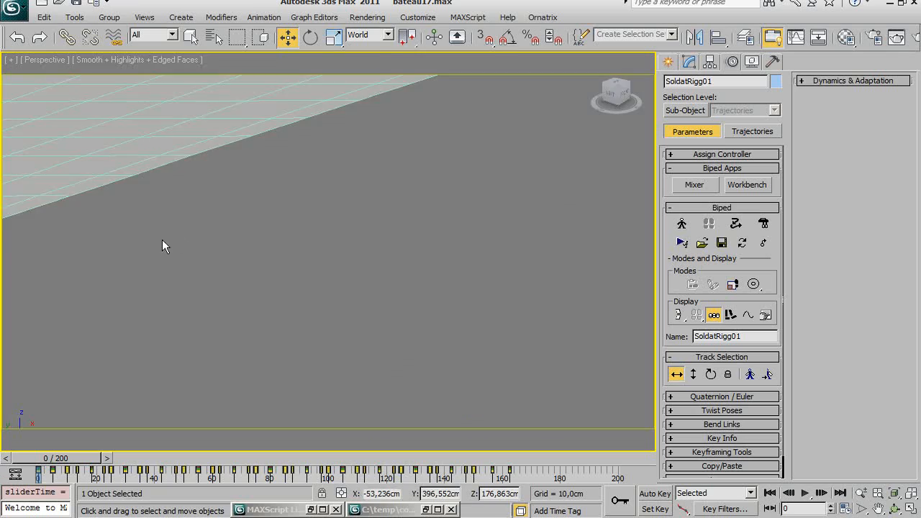
{"action": "middle_click_drag", "start_coordinate": [163, 245], "coordinate": [290, 282]}
{"action": "key", "text": "z"}
{"action": "scroll", "coordinate": [303, 279], "scroll_direction": "down", "scroll_amount": 3}
{"action": "scroll", "coordinate": [304, 278], "scroll_direction": "down", "scroll_amount": 8}
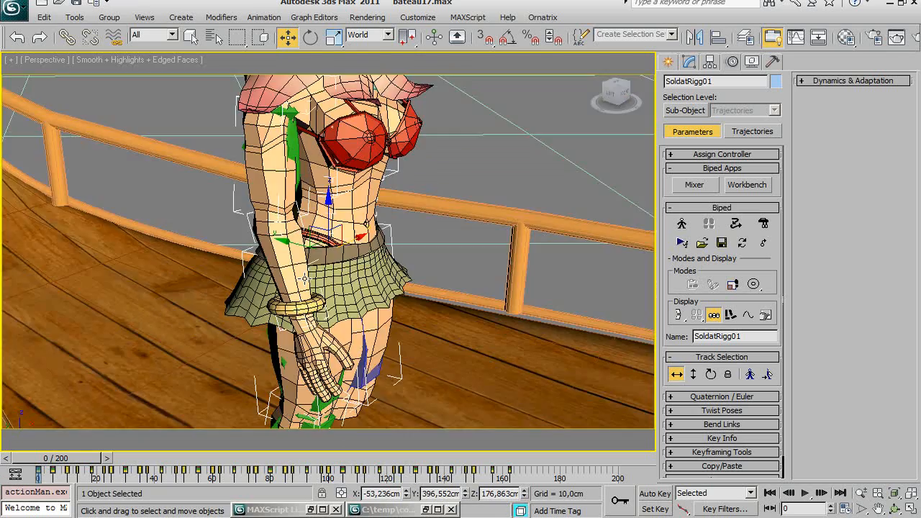
{"action": "scroll", "coordinate": [305, 278], "scroll_direction": "down", "scroll_amount": 4}
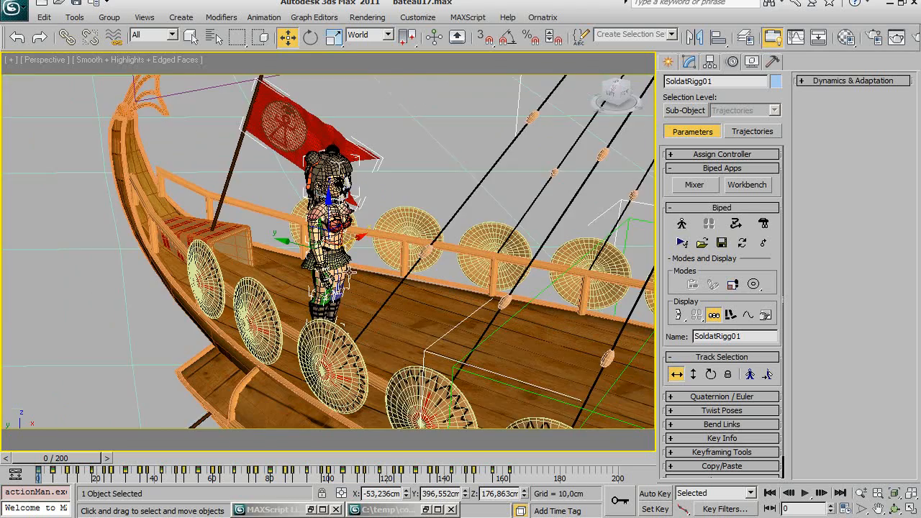
{"action": "left_click", "coordinate": [43, 17]}
{"action": "left_click", "coordinate": [46, 30]}
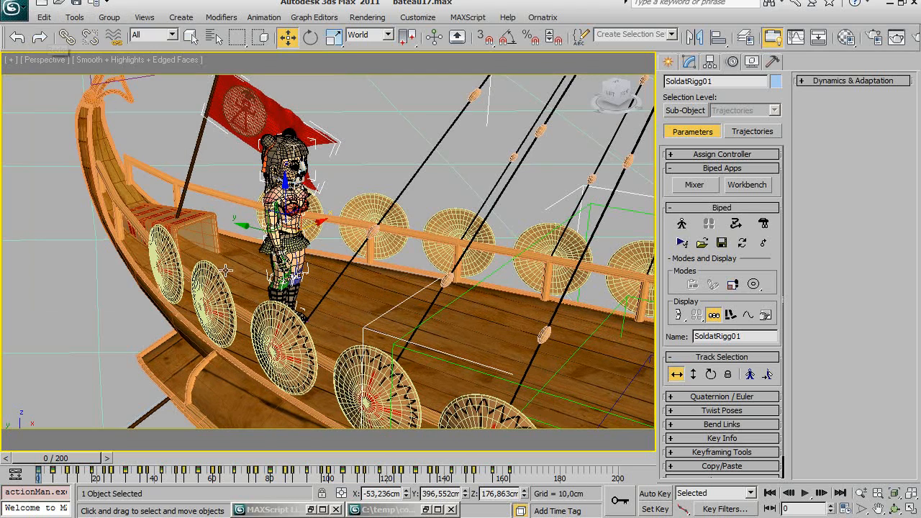
- Try offsetting the whole biped about -118 cm along X in Move All Mode, reset the offset to 0 and close the dialog
{"action": "left_click", "coordinate": [764, 243]}
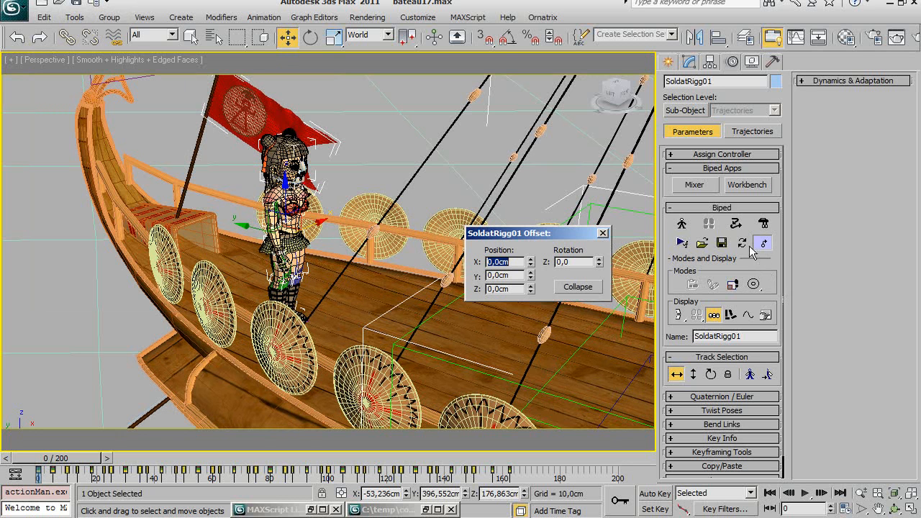
{"action": "left_click_drag", "start_coordinate": [316, 224], "coordinate": [214, 272]}
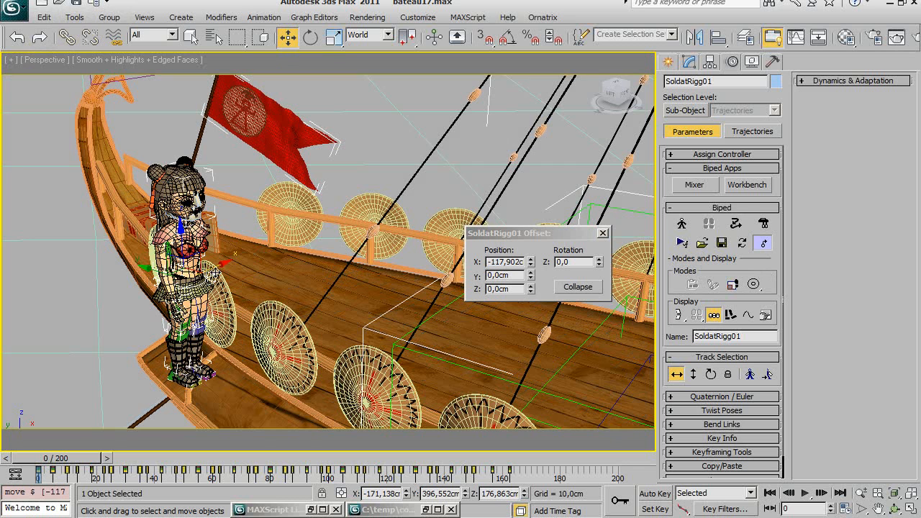
{"action": "right_click", "coordinate": [530, 262]}
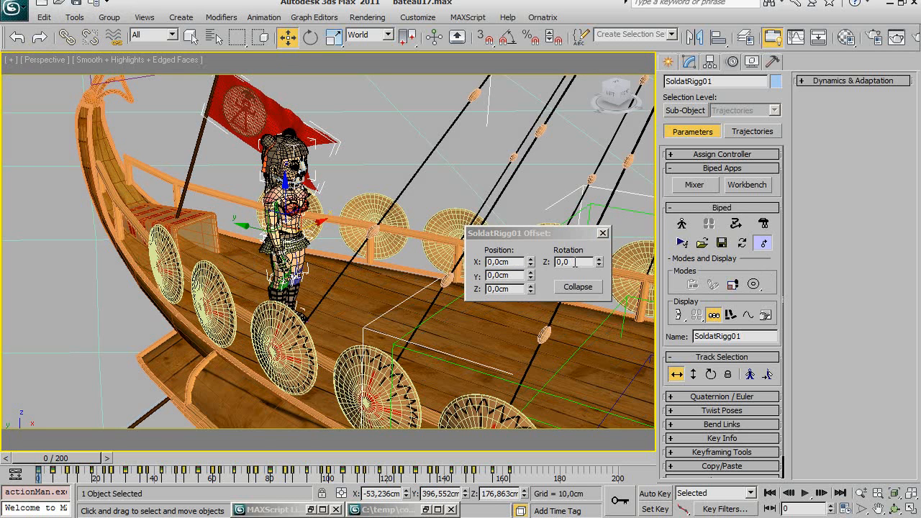
{"action": "left_click", "coordinate": [603, 234]}
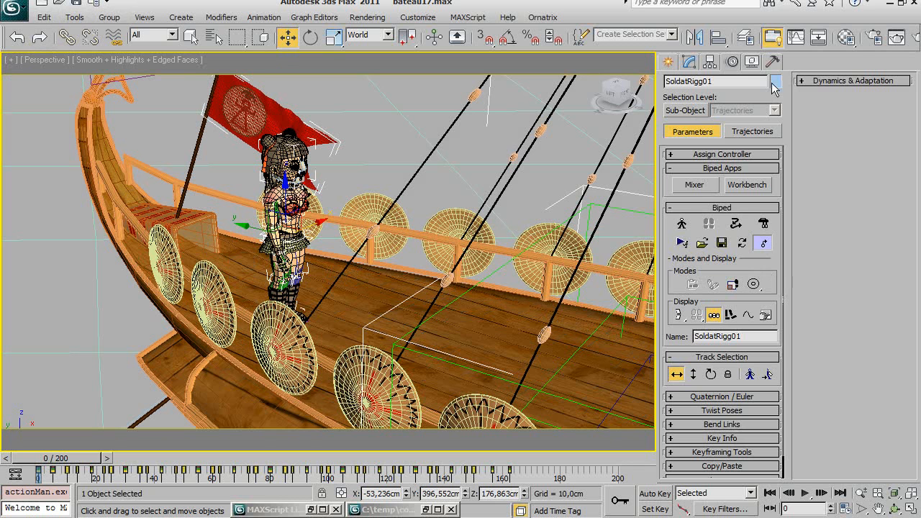
- Create a Point helper at the soldier's waist in the Front view
{"action": "left_click", "coordinate": [752, 61]}
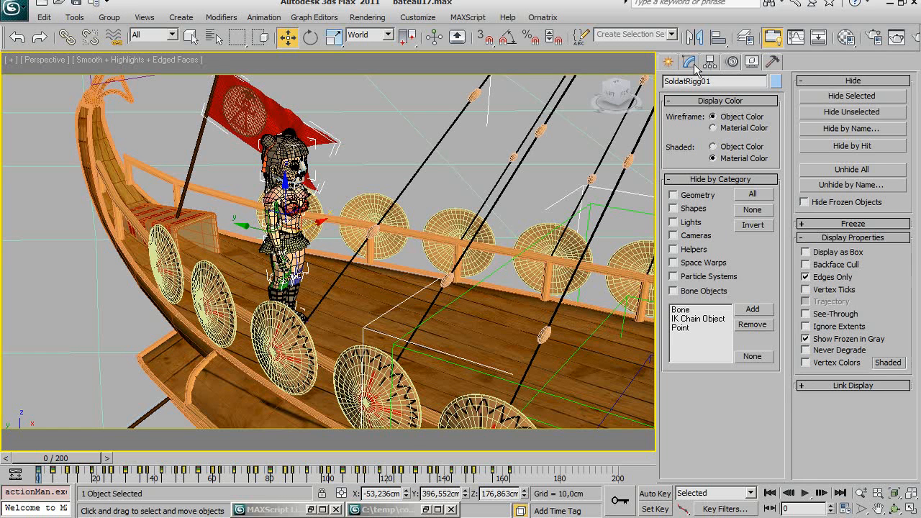
{"action": "left_click", "coordinate": [668, 63]}
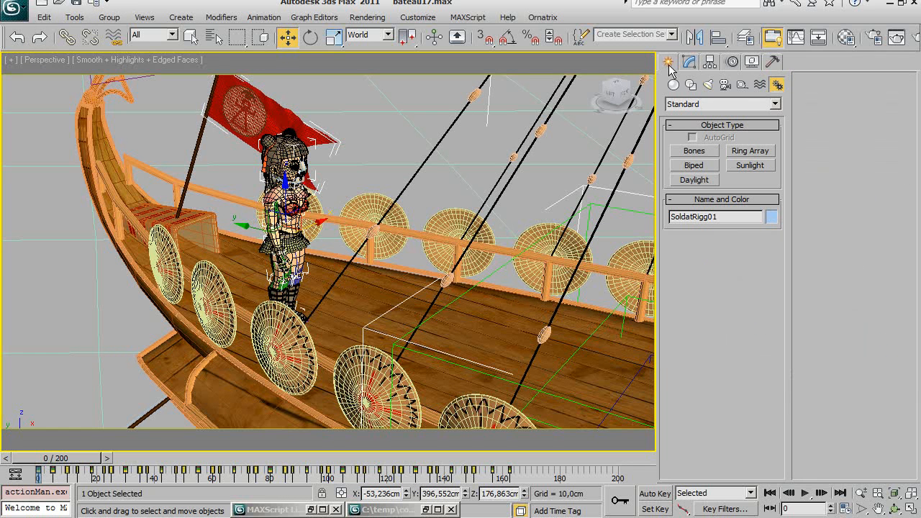
{"action": "left_click", "coordinate": [741, 85]}
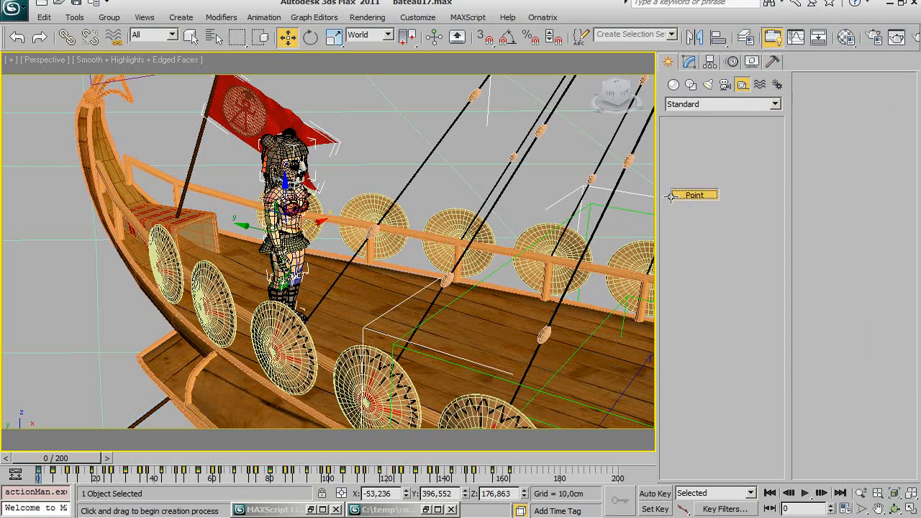
{"action": "left_click", "coordinate": [700, 194]}
{"action": "key", "text": "f"}
{"action": "middle_click_drag", "start_coordinate": [350, 267], "coordinate": [516, 430]}
{"action": "scroll", "coordinate": [353, 335], "scroll_direction": "down", "scroll_amount": 2}
{"action": "middle_click_drag", "start_coordinate": [357, 126], "coordinate": [359, 274]}
{"action": "scroll", "coordinate": [363, 295], "scroll_direction": "up", "scroll_amount": 5}
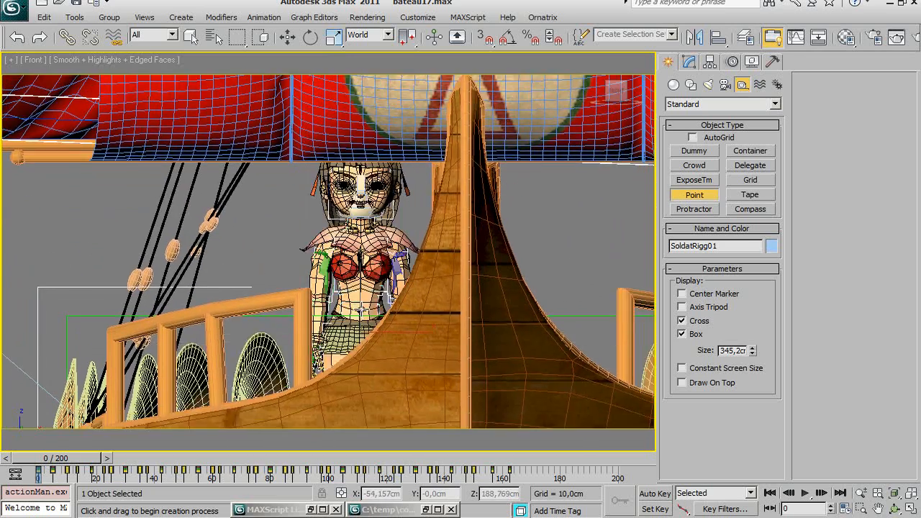
{"action": "scroll", "coordinate": [358, 305], "scroll_direction": "up", "scroll_amount": 3}
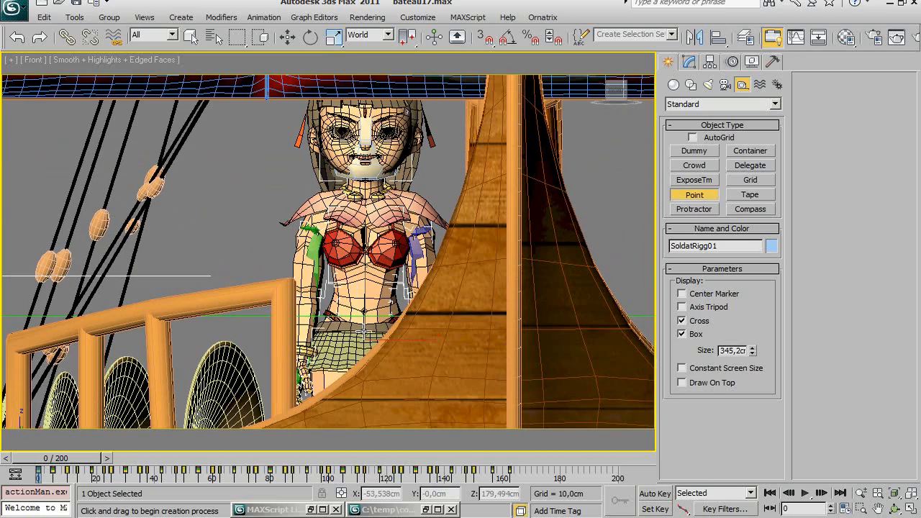
{"action": "left_click", "coordinate": [366, 333]}
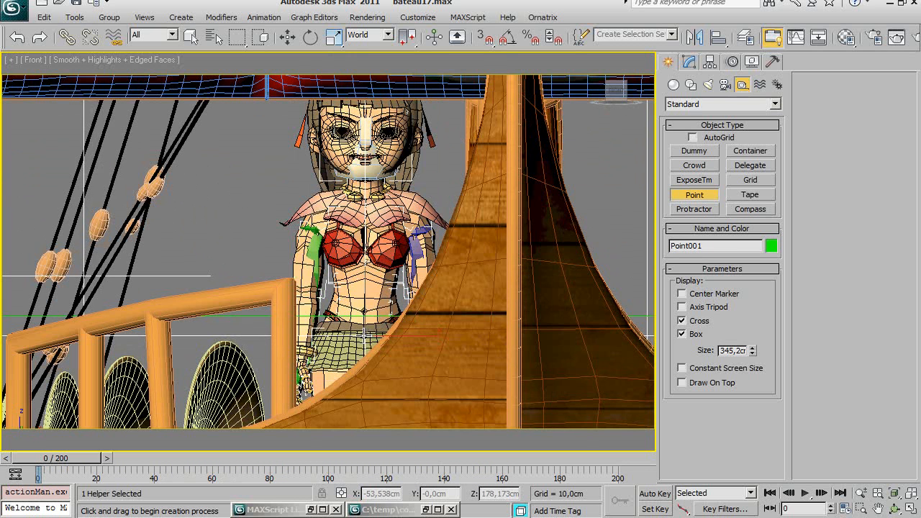
- Set the point helper's size to 34,52 cm and rename it SoldatHlpPos01
{"action": "left_click", "coordinate": [689, 61]}
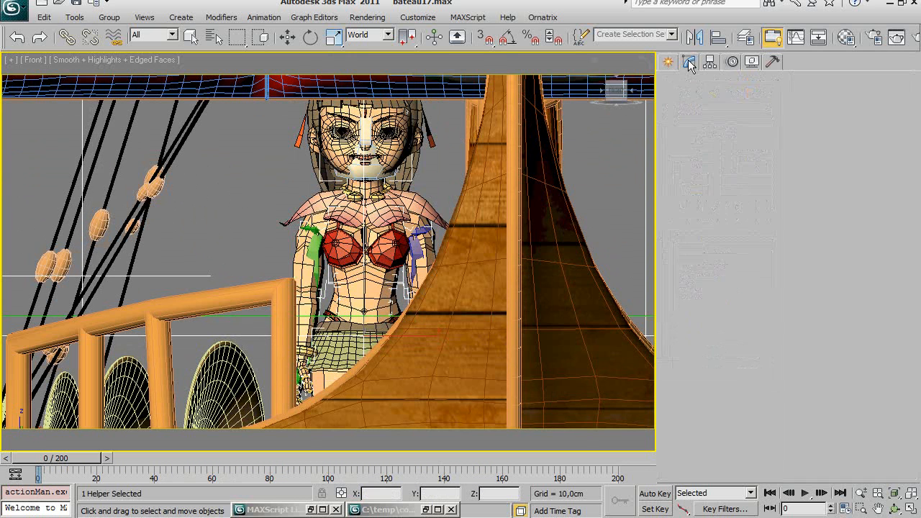
{"action": "left_click_drag", "start_coordinate": [750, 328], "coordinate": [752, 391]}
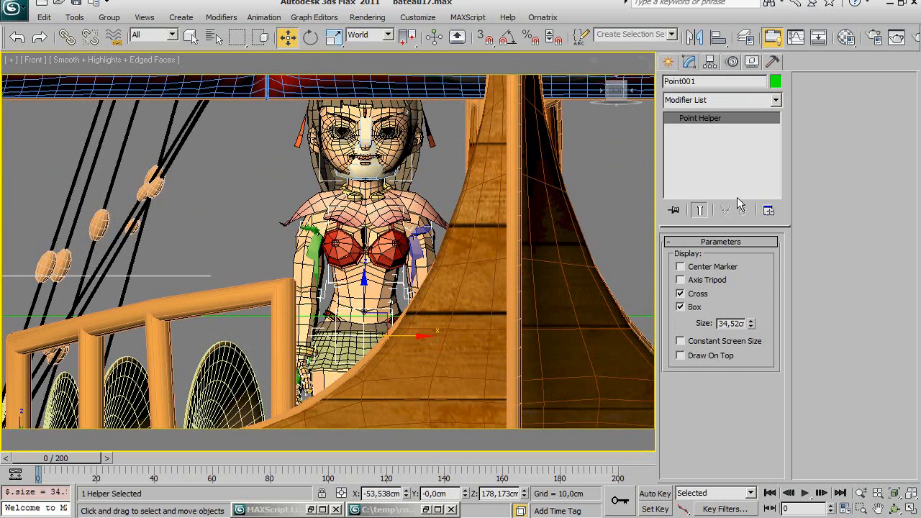
{"action": "left_click", "coordinate": [703, 83]}
{"action": "type", "text": "So"}
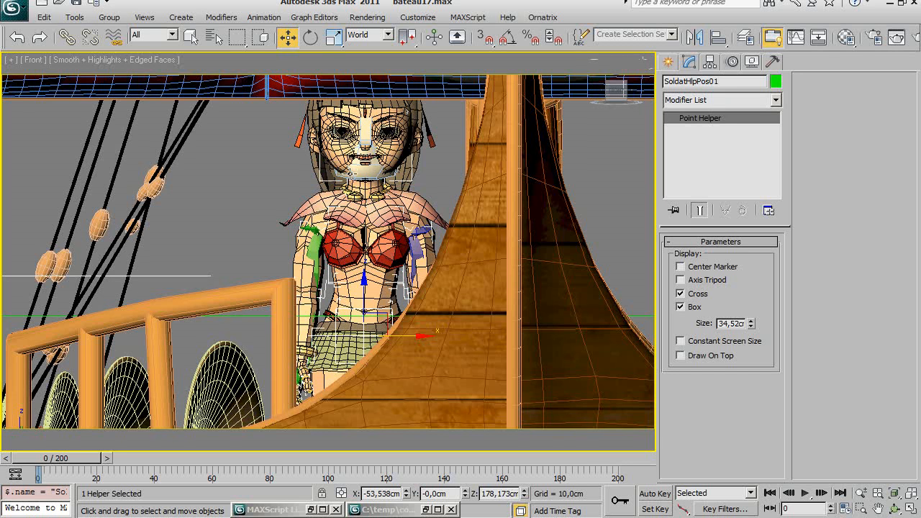
- Move the position helper along the ship to about 397 cm in Y, onto the soldier at the stern
{"action": "key", "text": "l"}
{"action": "scroll", "coordinate": [352, 250], "scroll_direction": "down", "scroll_amount": 10}
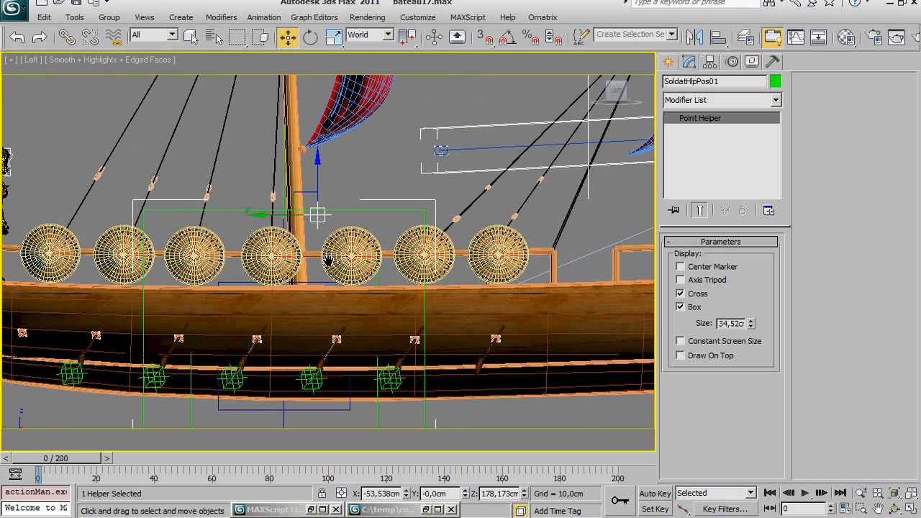
{"action": "left_click_drag", "start_coordinate": [319, 210], "coordinate": [96, 227]}
{"action": "middle_click_drag", "start_coordinate": [96, 227], "coordinate": [403, 232]}
{"action": "left_click_drag", "start_coordinate": [405, 217], "coordinate": [250, 234]}
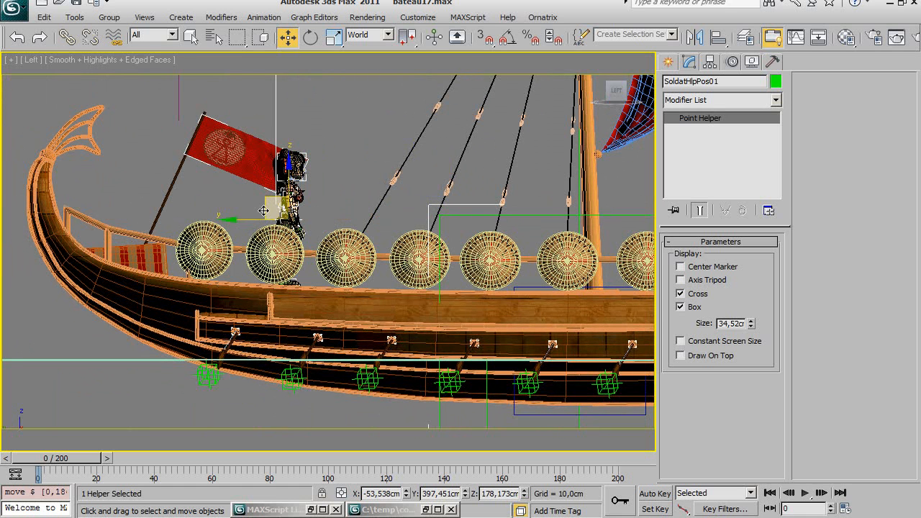
- Restrict selection to bones and select the soldier biped's root, SoldatRigg01, through its body vertical track
{"action": "key", "text": "p"}
{"action": "key", "text": "ctrl+r"}
{"action": "left_click_drag", "start_coordinate": [310, 215], "coordinate": [267, 235]}
{"action": "key", "text": "w"}
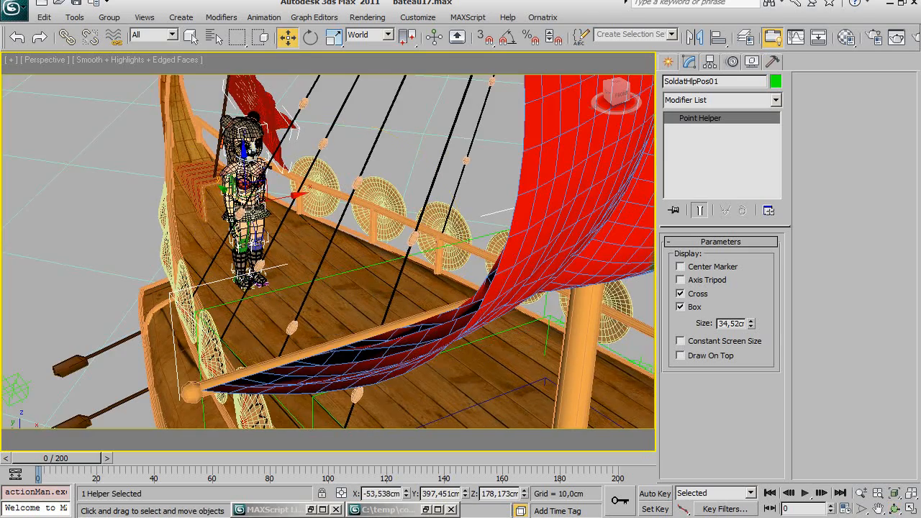
{"action": "left_click", "coordinate": [169, 35]}
{"action": "left_click", "coordinate": [148, 143]}
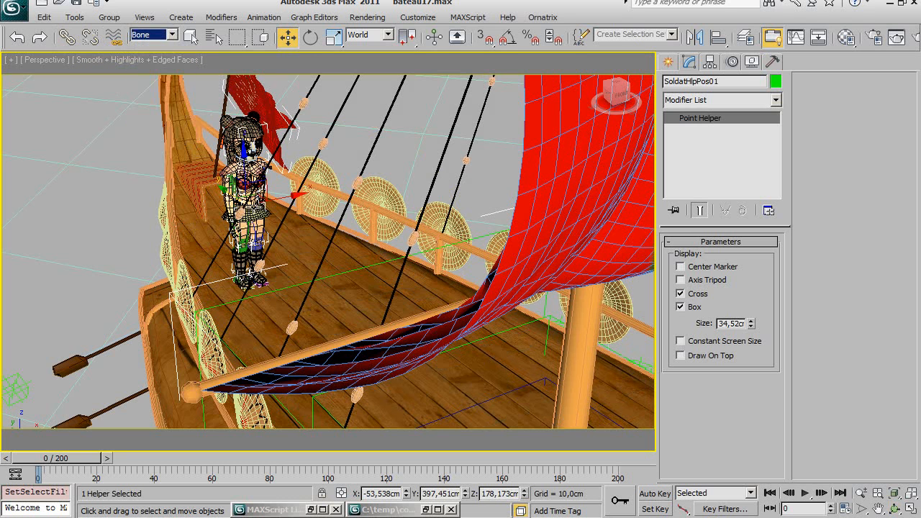
{"action": "left_click", "coordinate": [248, 196]}
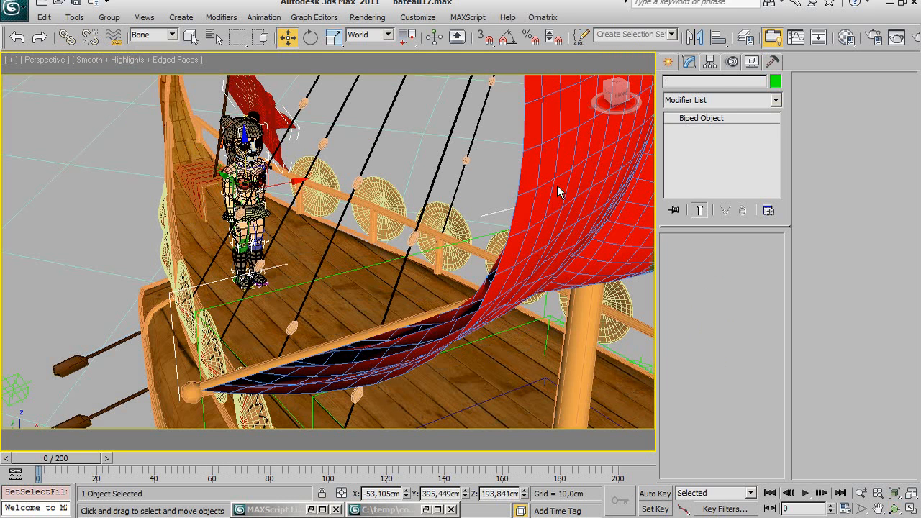
{"action": "left_click", "coordinate": [733, 62]}
{"action": "left_click", "coordinate": [695, 373]}
- Link the SoldatRigg01 biped root to the SoldatHlpPos01 helper, choosing the parent by name, and return to the Move tool
{"action": "left_click", "coordinate": [67, 39]}
{"action": "key", "text": "h"}
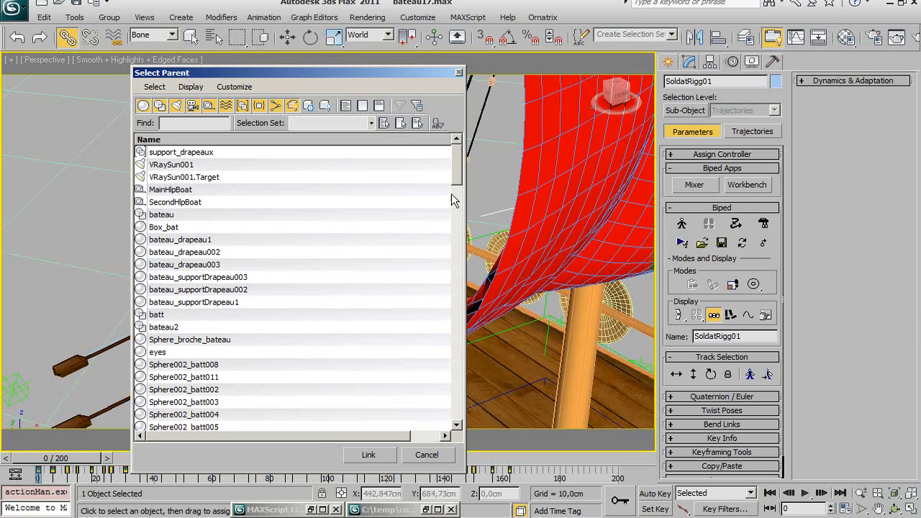
{"action": "left_click", "coordinate": [183, 140]}
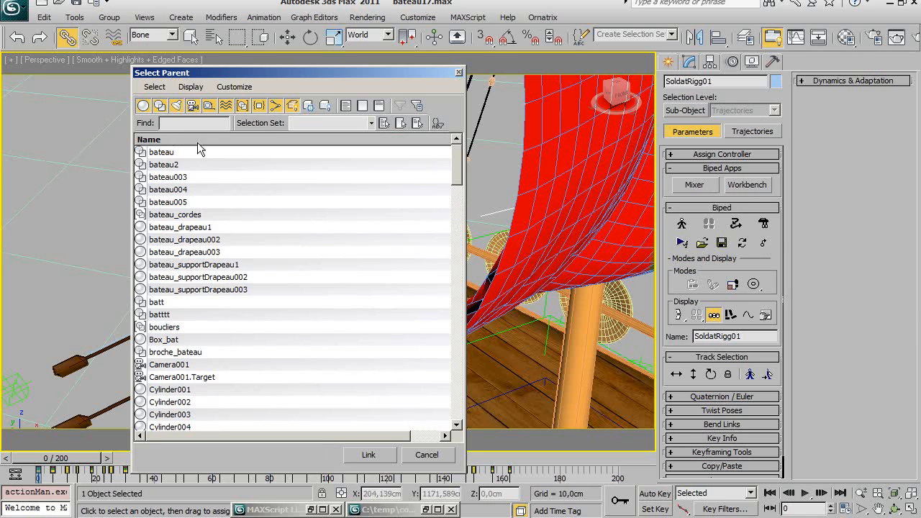
{"action": "left_click_drag", "start_coordinate": [458, 164], "coordinate": [449, 308]}
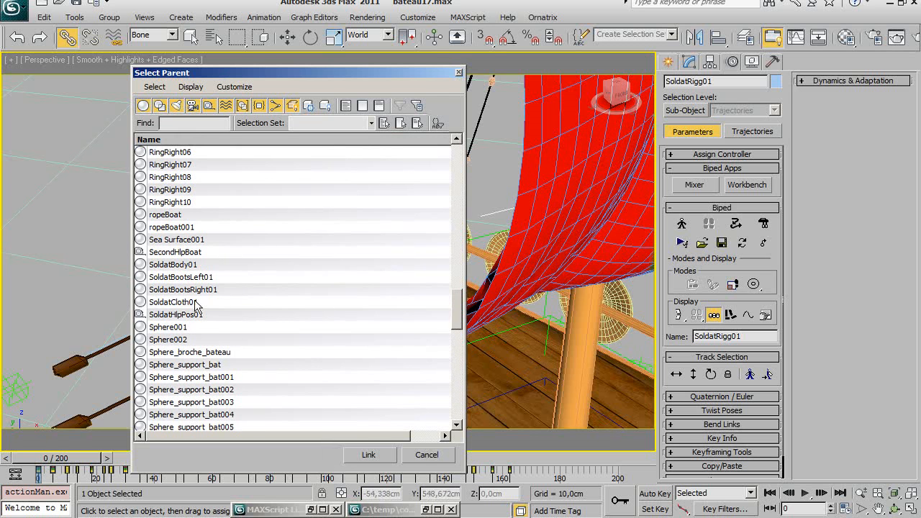
{"action": "left_click", "coordinate": [159, 318]}
{"action": "left_click", "coordinate": [363, 456]}
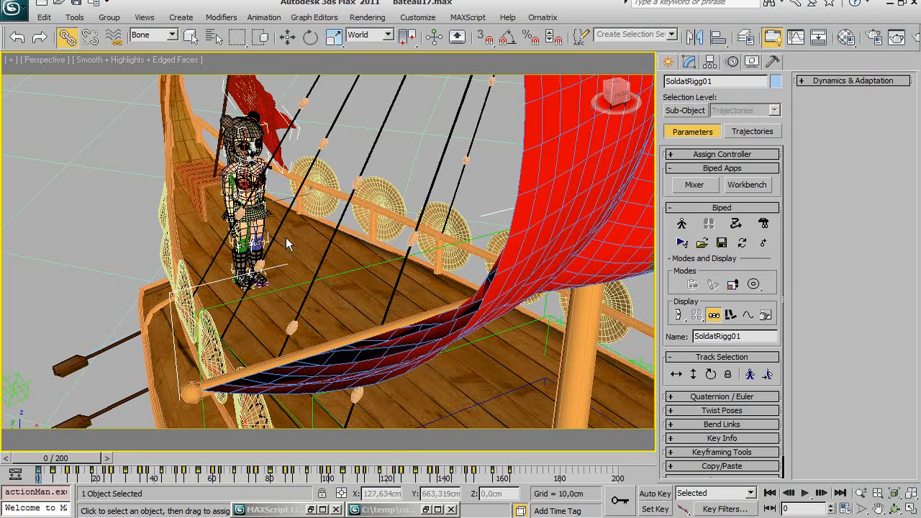
{"action": "right_click", "coordinate": [287, 209]}
{"action": "left_click", "coordinate": [317, 219]}
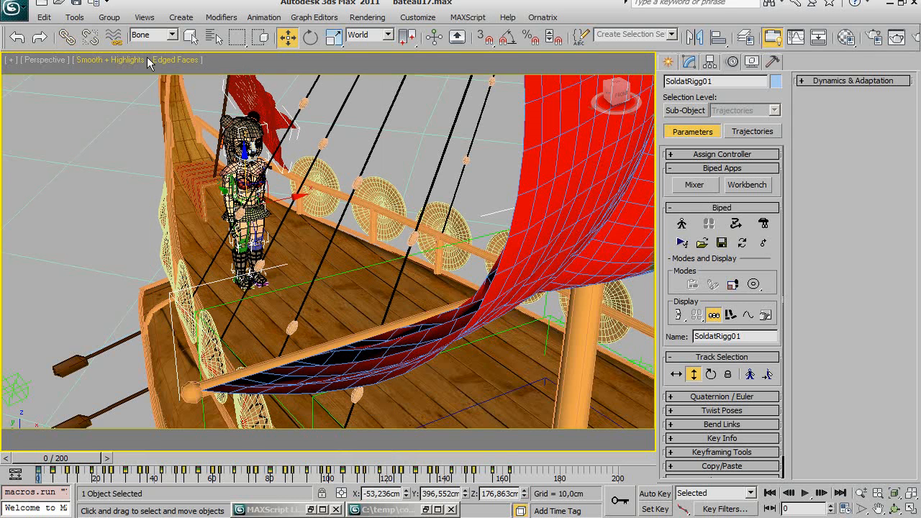
- Select the SoldatHlpPos01 helper through the Helpers filter and link it to the bateau object by name, allowing all object types
{"action": "left_click", "coordinate": [152, 34]}
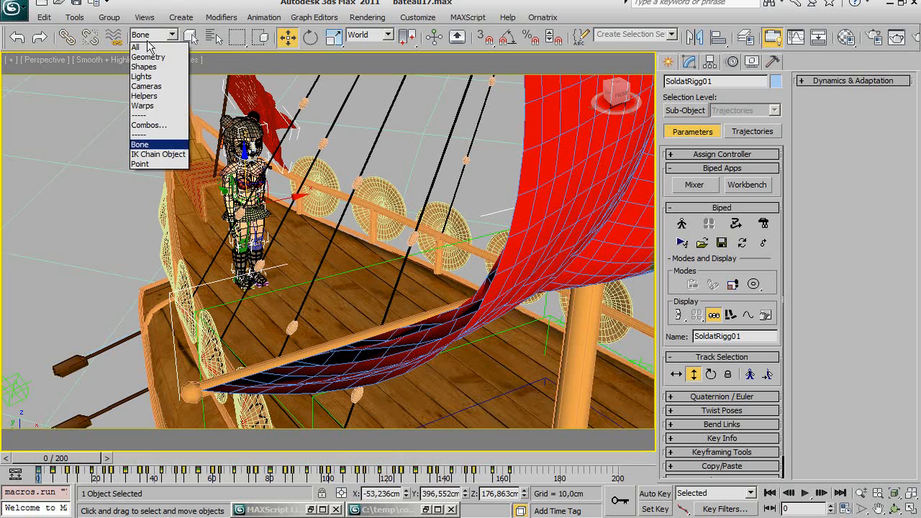
{"action": "left_click", "coordinate": [151, 101]}
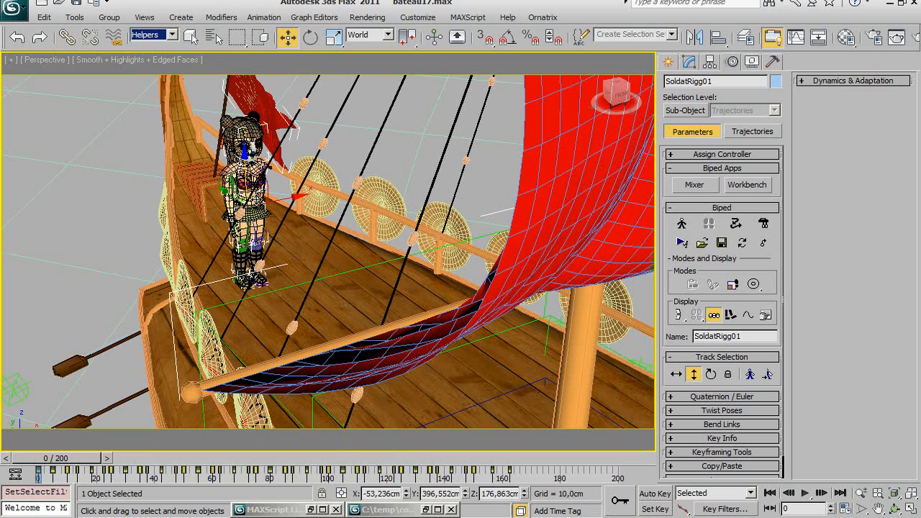
{"action": "left_click", "coordinate": [246, 196]}
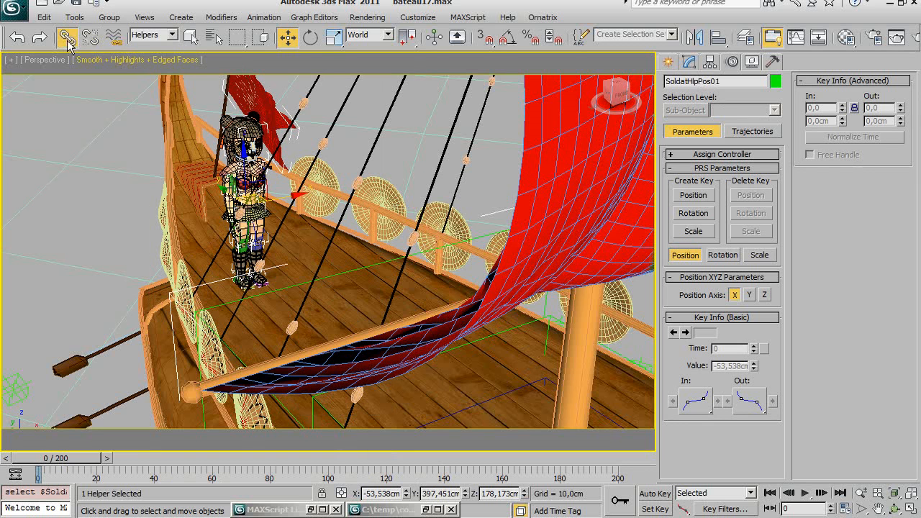
{"action": "left_click", "coordinate": [67, 39]}
{"action": "left_click", "coordinate": [165, 34]}
{"action": "left_click", "coordinate": [157, 48]}
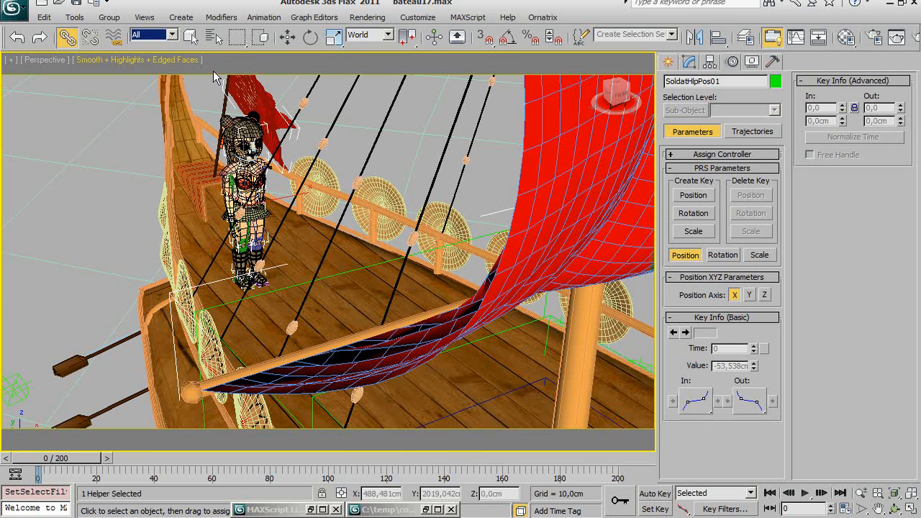
{"action": "key", "text": "h"}
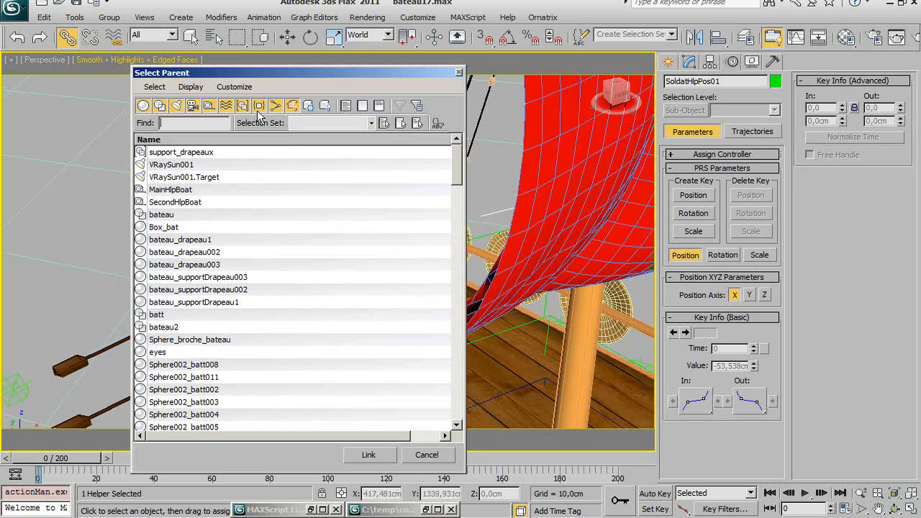
{"action": "left_click", "coordinate": [180, 141]}
{"action": "left_click", "coordinate": [161, 152]}
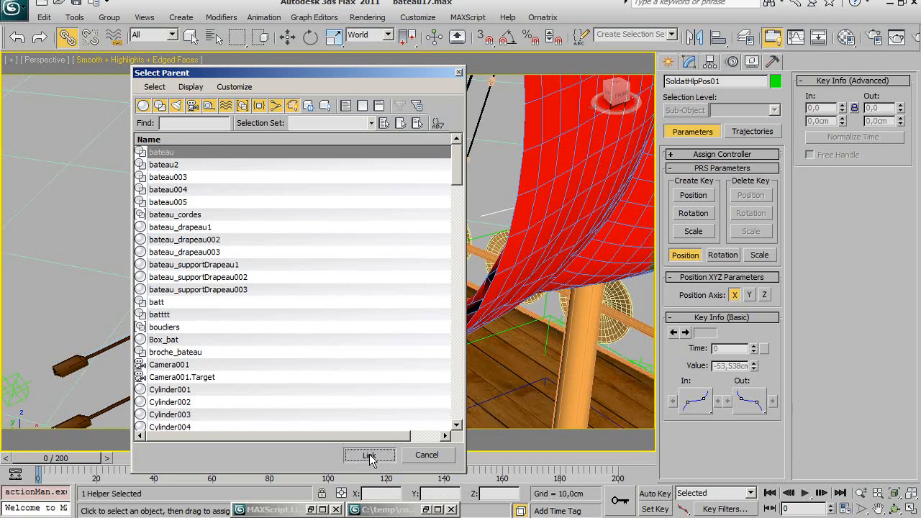
{"action": "left_click", "coordinate": [369, 456]}
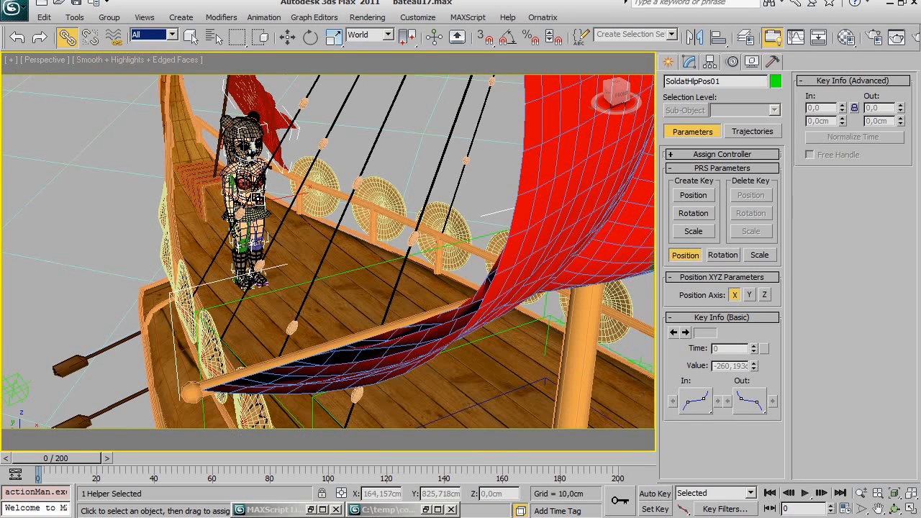
- Move the SoldatHlpPos01 helper sideways across the deck to about -76,7 cm in X
{"action": "right_click", "coordinate": [254, 201]}
{"action": "left_click", "coordinate": [268, 213]}
{"action": "mouse_move", "coordinate": [277, 197]}
{"action": "left_mouse_down"}
{"action": "mouse_move", "coordinate": [325, 195]}
{"action": "mouse_move", "coordinate": [258, 198]}
{"action": "left_mouse_up"}
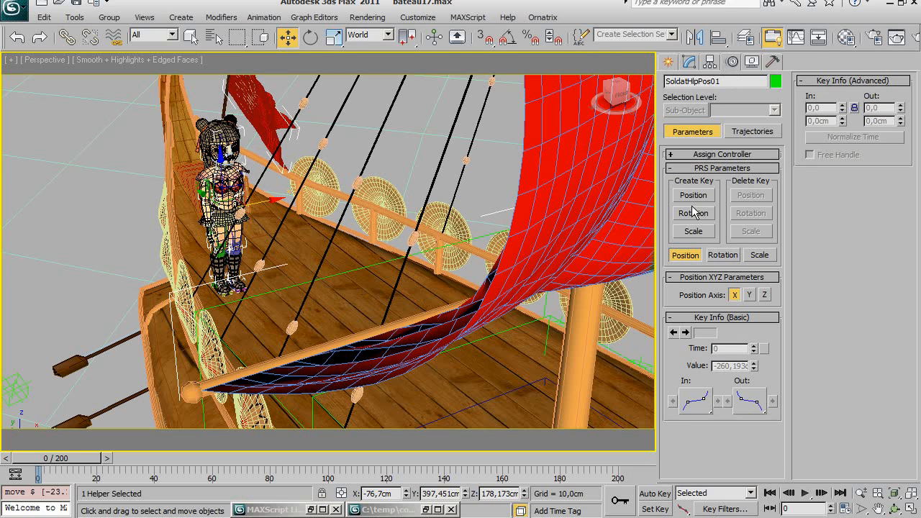
- Scrub the animation to frames 74 and 121 and examine whether the walking soldier follows the moving ship
{"action": "middle_click_drag", "start_coordinate": [388, 257], "coordinate": [339, 234]}
{"action": "scroll", "coordinate": [339, 234], "scroll_direction": "down", "scroll_amount": 4}
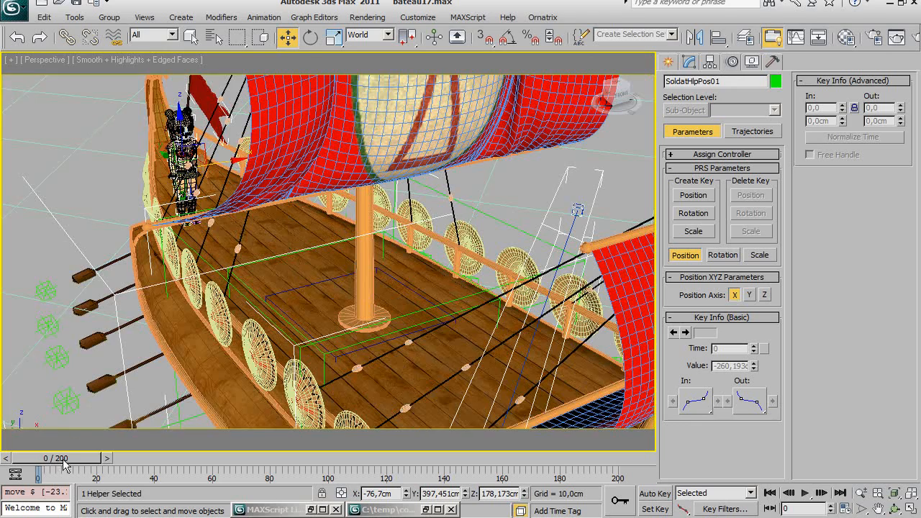
{"action": "left_click_drag", "start_coordinate": [66, 458], "coordinate": [265, 469]}
{"action": "middle_click_drag", "start_coordinate": [257, 251], "coordinate": [237, 220]}
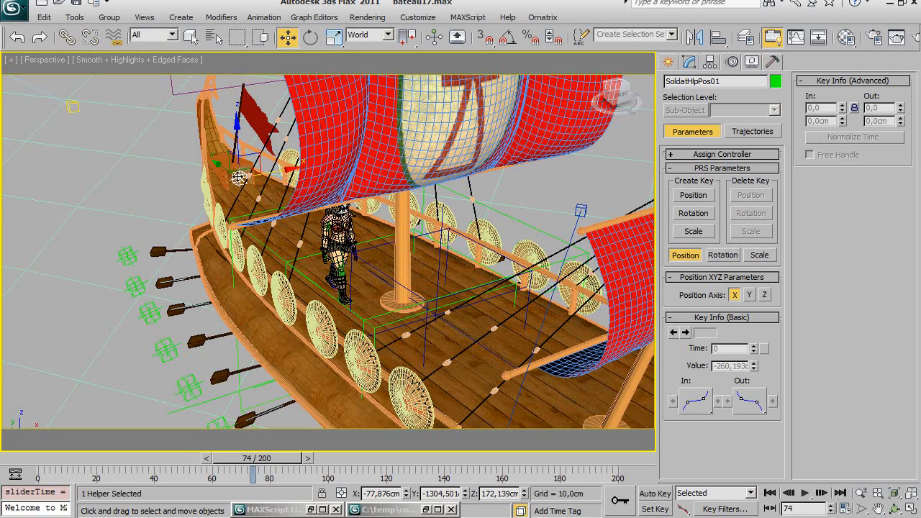
{"action": "mouse_move", "coordinate": [273, 173]}
{"action": "left_mouse_down"}
{"action": "mouse_move", "coordinate": [285, 175]}
{"action": "mouse_move", "coordinate": [262, 182]}
{"action": "mouse_move", "coordinate": [289, 182]}
{"action": "mouse_move", "coordinate": [273, 185]}
{"action": "left_mouse_up"}
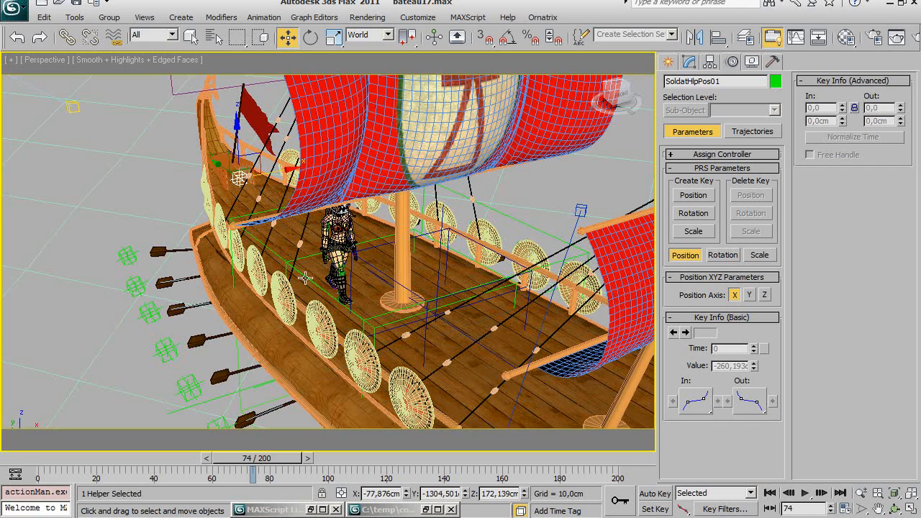
{"action": "left_click_drag", "start_coordinate": [235, 461], "coordinate": [380, 317]}
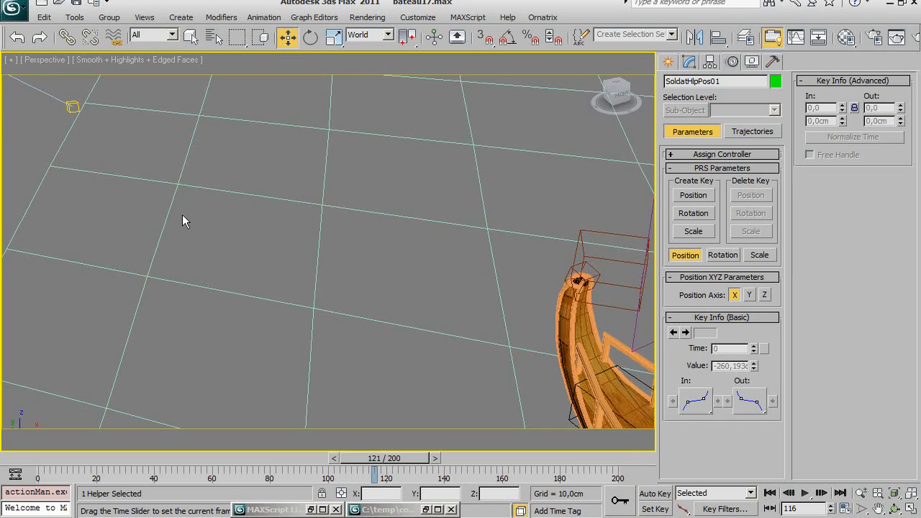
{"action": "scroll", "coordinate": [274, 273], "scroll_direction": "down", "scroll_amount": 5}
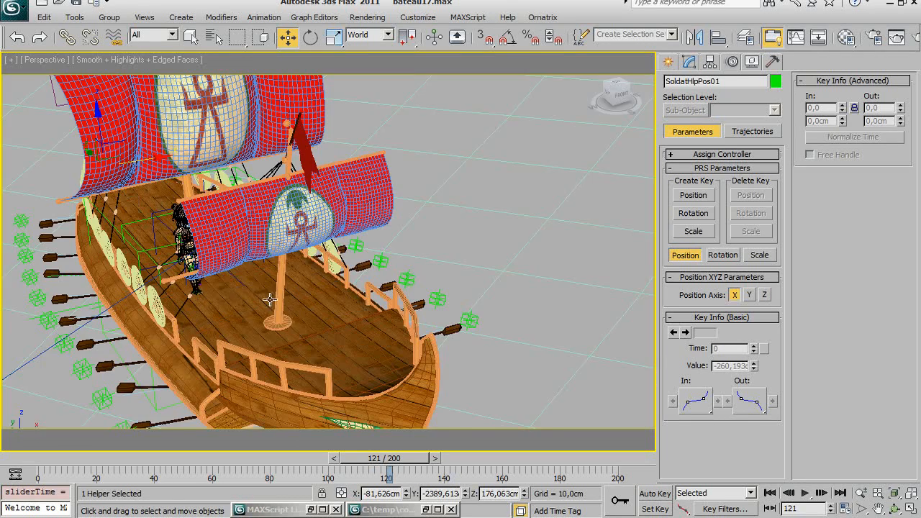
{"action": "middle_click_drag", "start_coordinate": [262, 353], "coordinate": [275, 282]}
{"action": "left_click", "coordinate": [892, 509]}
{"action": "left_click_drag", "start_coordinate": [273, 269], "coordinate": [288, 213]}
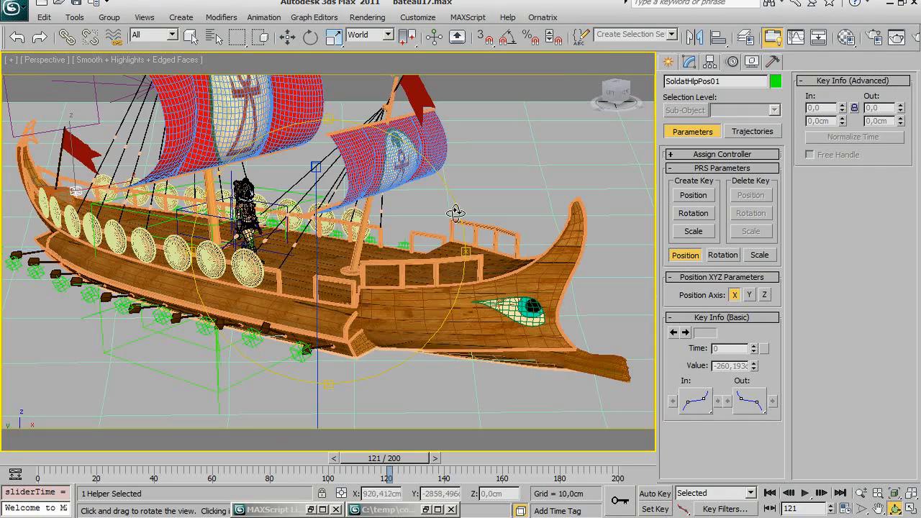
- Save the ship scene as an incremented copy of bateau17.max
{"action": "left_click", "coordinate": [13, 8]}
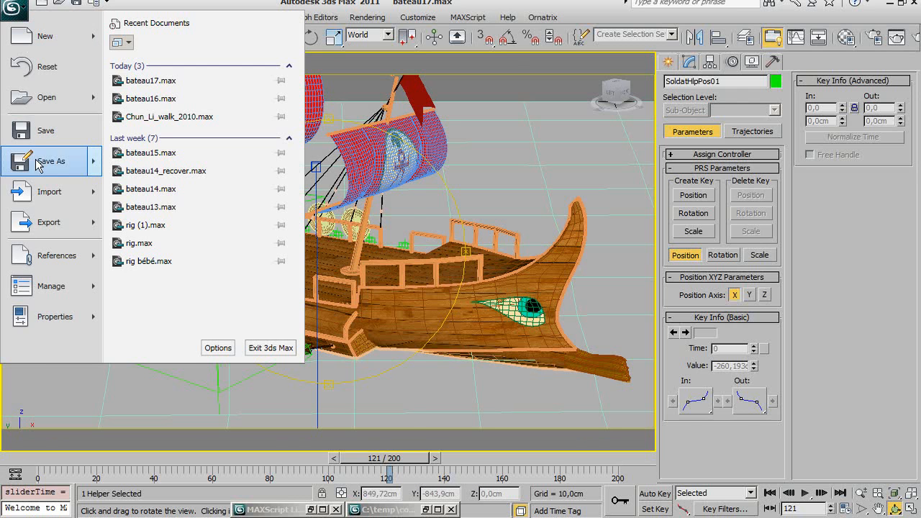
{"action": "left_click", "coordinate": [36, 163]}
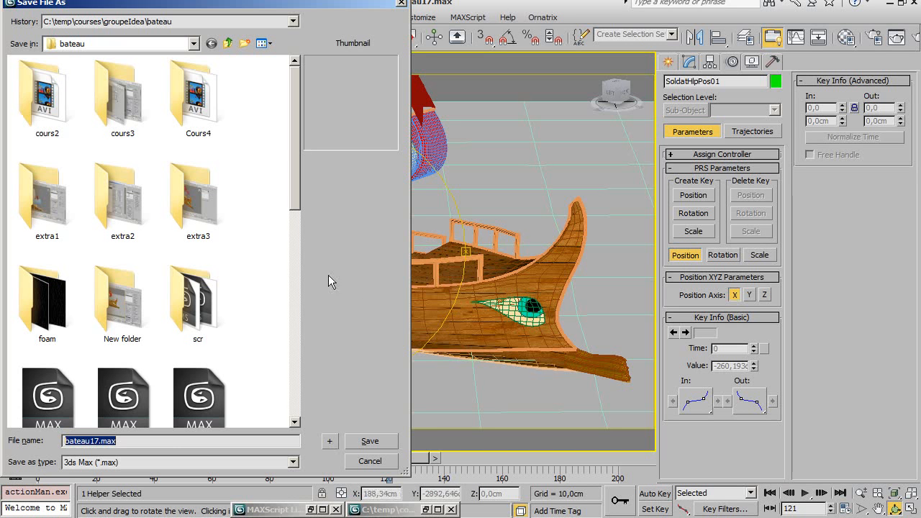
{"action": "left_click", "coordinate": [331, 442]}
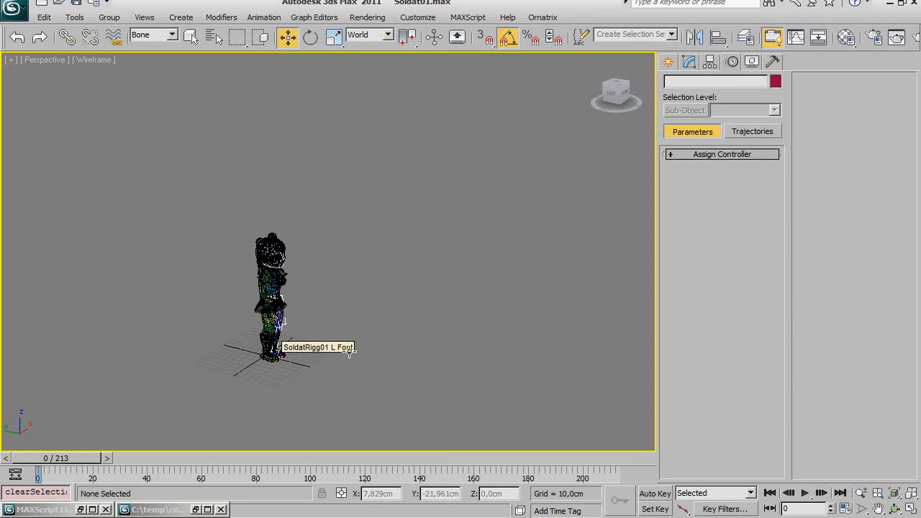
- In the Soldat01.max scene, rename the soldier's biped to SoldatRigg02 and check the name on its right upper arm
{"action": "left_click", "coordinate": [302, 324]}
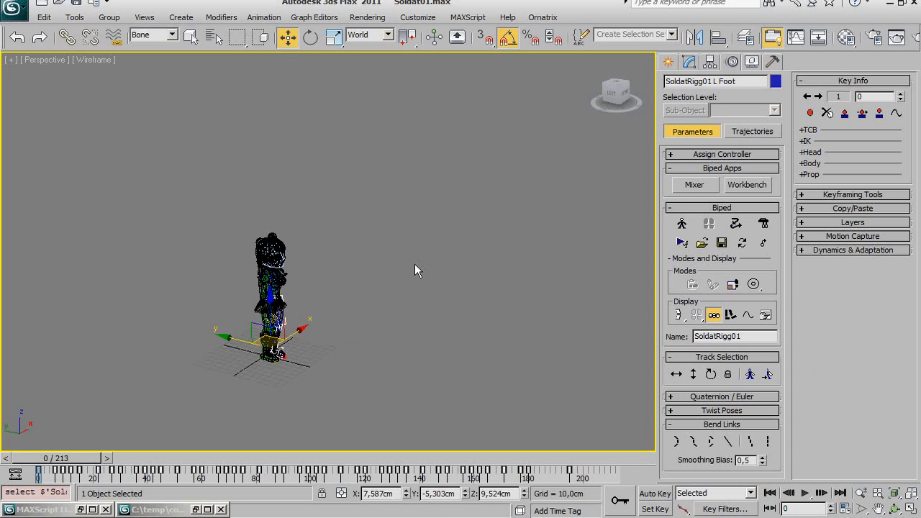
{"action": "middle_click_drag", "start_coordinate": [246, 301], "coordinate": [227, 283]}
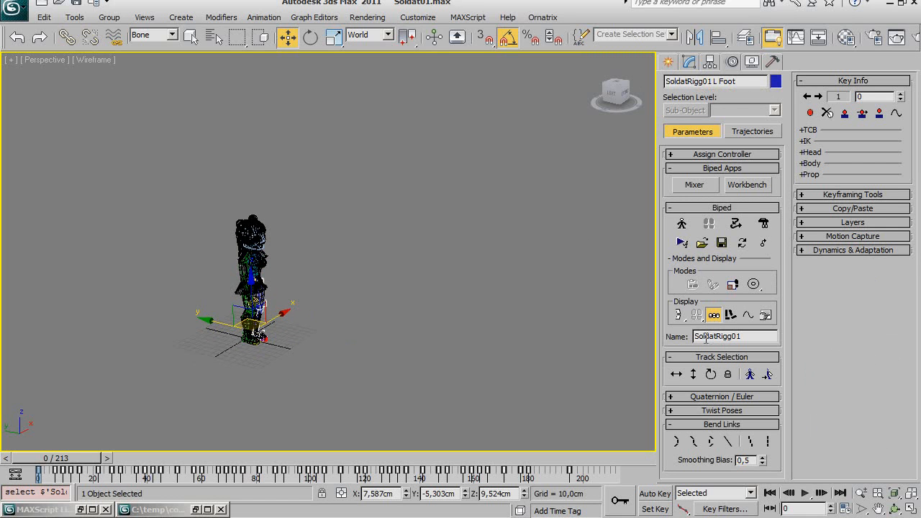
{"action": "scroll", "coordinate": [501, 329], "scroll_direction": "up", "scroll_amount": 5}
{"action": "middle_click_drag", "start_coordinate": [441, 333], "coordinate": [495, 275]}
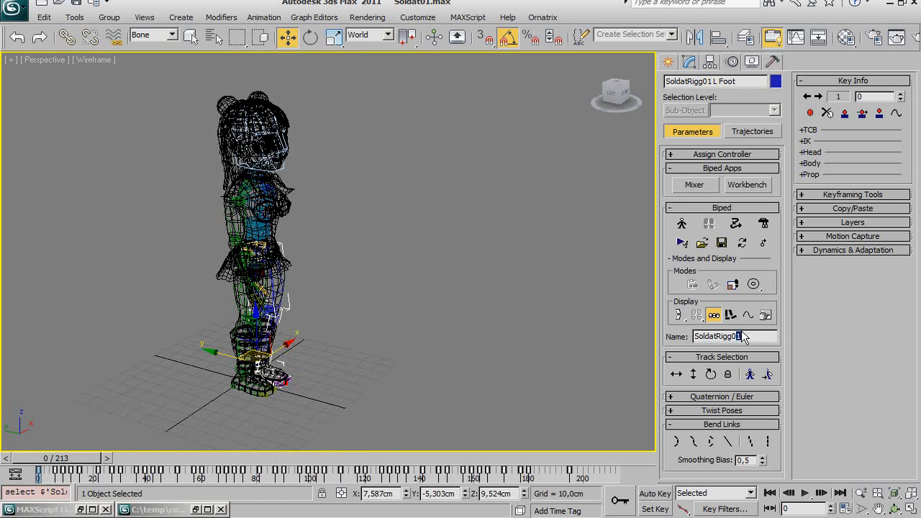
{"action": "key", "text": "Return"}
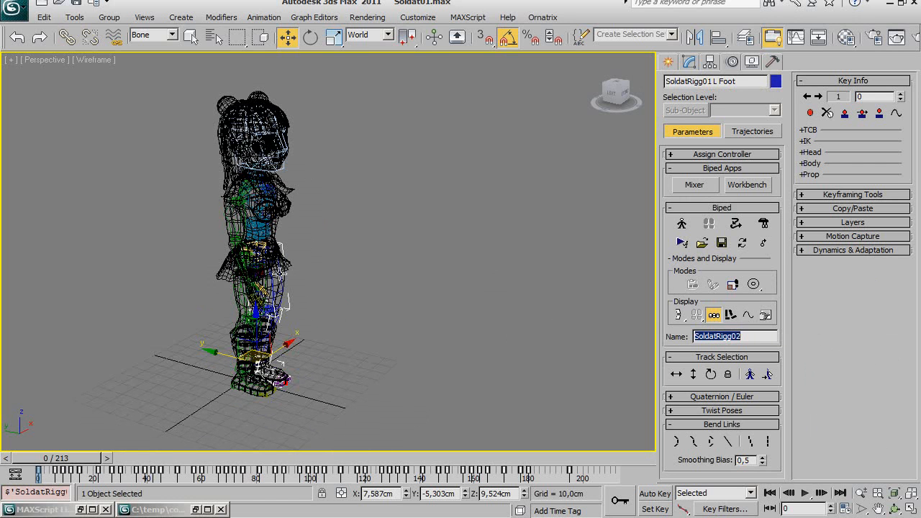
{"action": "left_click", "coordinate": [234, 205]}
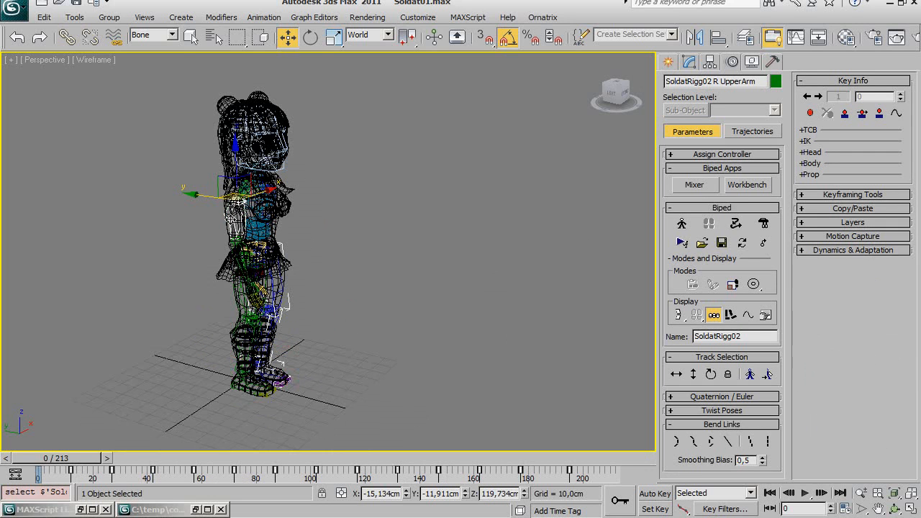
- Allow all object types to be selected and rename the soldier's body mesh SoldatBody02
{"action": "left_click", "coordinate": [141, 34]}
{"action": "scroll", "coordinate": [141, 43], "scroll_direction": "up", "scroll_amount": 3}
{"action": "left_click", "coordinate": [144, 41]}
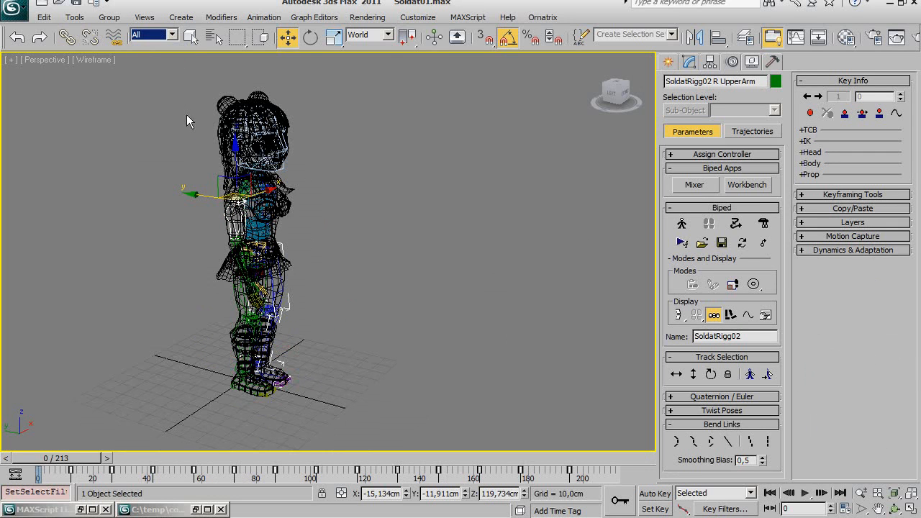
{"action": "left_click", "coordinate": [231, 224]}
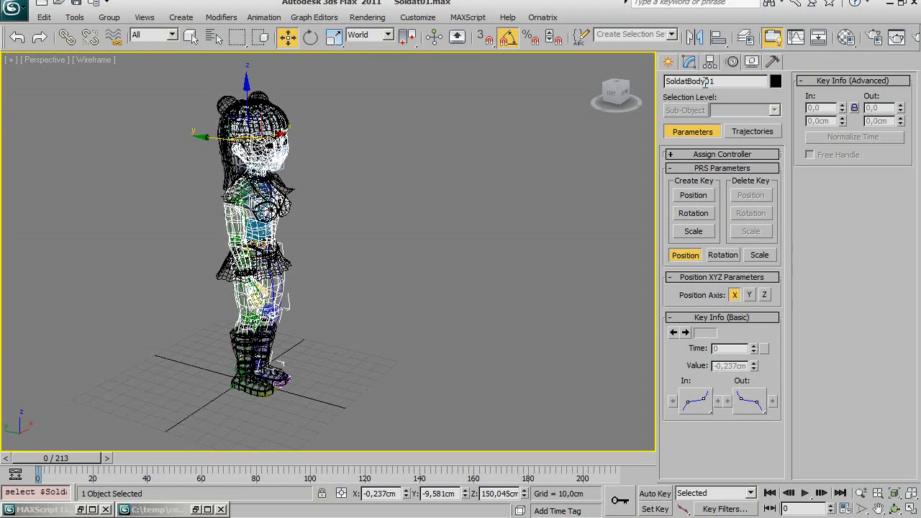
{"action": "type", "text": "2"}
{"action": "key", "text": "Return"}
- Rename the soldier's hair mesh SoldatHair02
{"action": "left_click", "coordinate": [218, 104]}
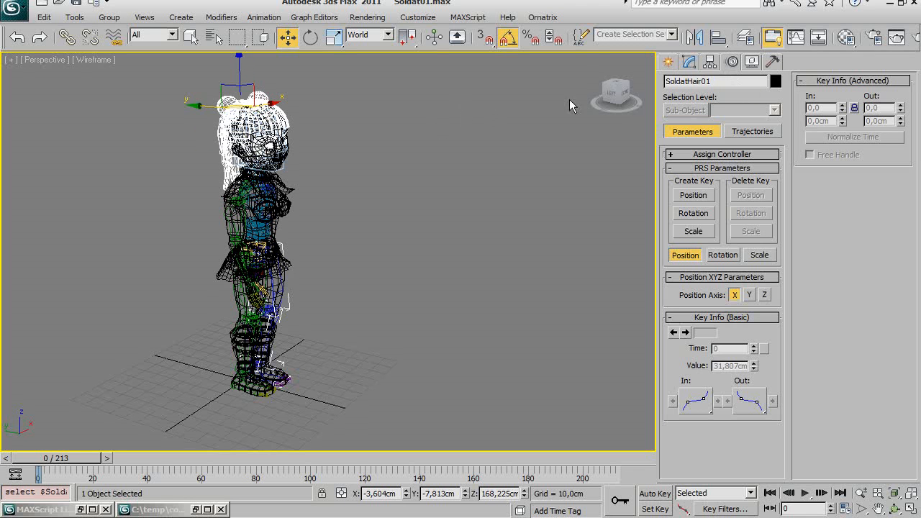
{"action": "type", "text": "02"}
{"action": "key", "text": "Return"}
- Rename the soldier's boot meshes SoldatBootsRight02 and SoldatBootsLeft02
{"action": "left_click", "coordinate": [261, 342]}
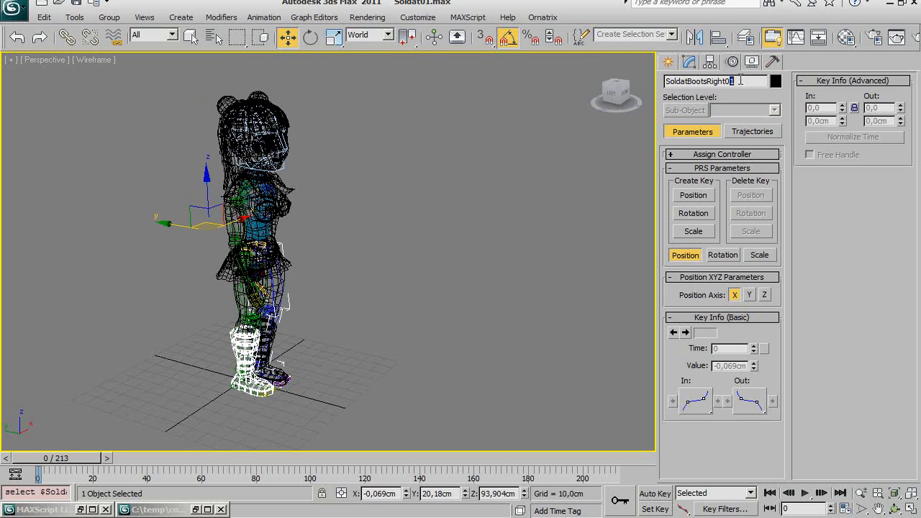
{"action": "key", "text": "Return"}
{"action": "left_click", "coordinate": [277, 333]}
{"action": "left_click_drag", "start_coordinate": [725, 81], "coordinate": [744, 81]}
{"action": "key", "text": "Return"}
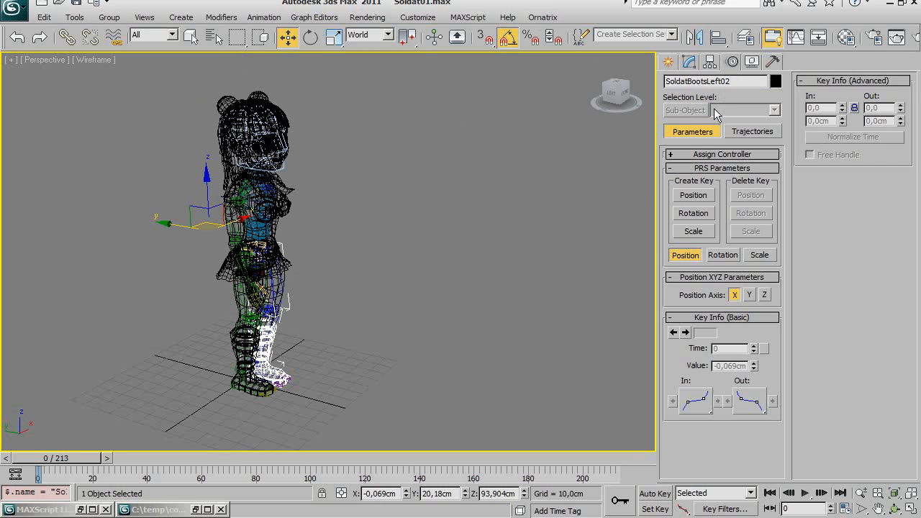
- Examine the soldier up close and check the names of its hair mesh and right upper arm bone
{"action": "scroll", "coordinate": [225, 246], "scroll_direction": "down", "scroll_amount": 4}
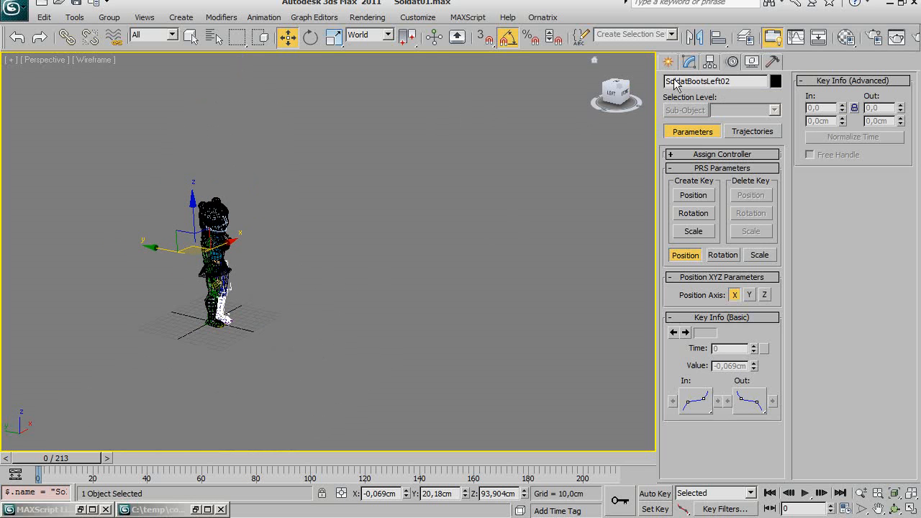
{"action": "left_click", "coordinate": [710, 63]}
{"action": "middle_click_drag", "start_coordinate": [342, 210], "coordinate": [387, 202]}
{"action": "scroll", "coordinate": [343, 239], "scroll_direction": "up", "scroll_amount": 2}
{"action": "middle_click_drag", "start_coordinate": [338, 247], "coordinate": [392, 234]}
{"action": "scroll", "coordinate": [373, 241], "scroll_direction": "up", "scroll_amount": 3}
{"action": "middle_click_drag", "start_coordinate": [315, 215], "coordinate": [372, 263]}
{"action": "left_click", "coordinate": [287, 136]}
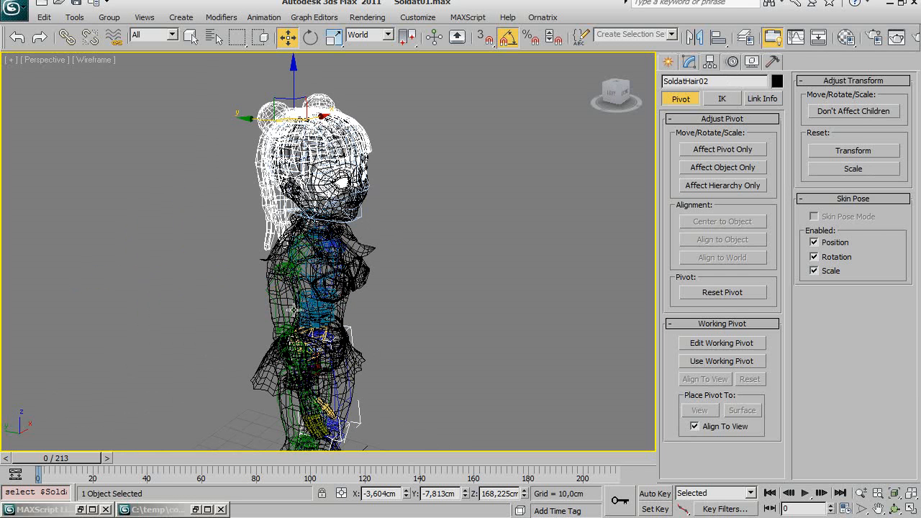
{"action": "left_click", "coordinate": [272, 292]}
{"action": "left_click", "coordinate": [297, 293]}
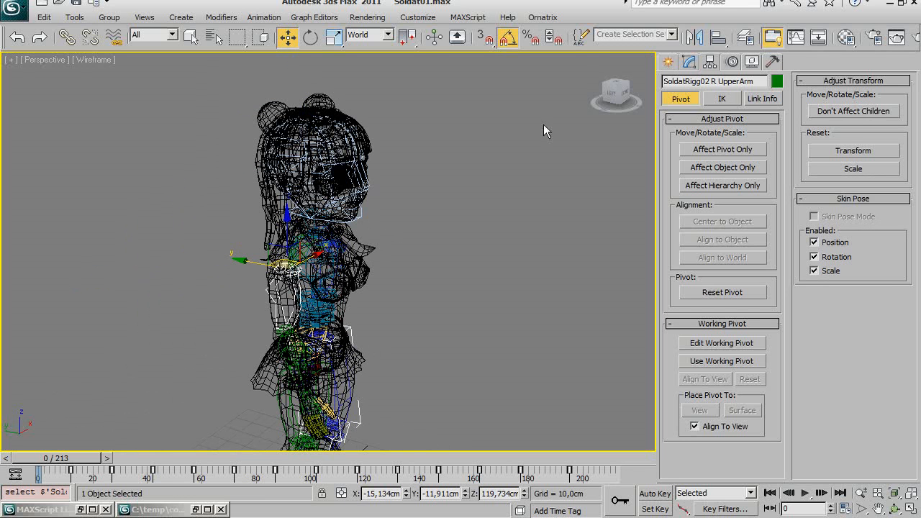
{"action": "middle_click_drag", "start_coordinate": [332, 172], "coordinate": [328, 159]}
{"action": "scroll", "coordinate": [328, 158], "scroll_direction": "down", "scroll_amount": 3}
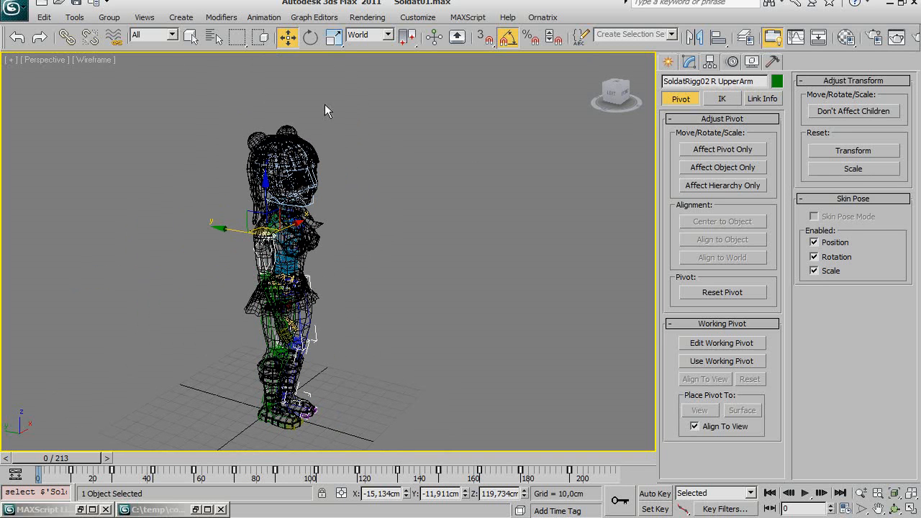
- Save the renamed soldier scene as Soldat02.max
{"action": "left_click", "coordinate": [12, 9]}
{"action": "left_click", "coordinate": [55, 160]}
{"action": "left_click", "coordinate": [92, 439]}
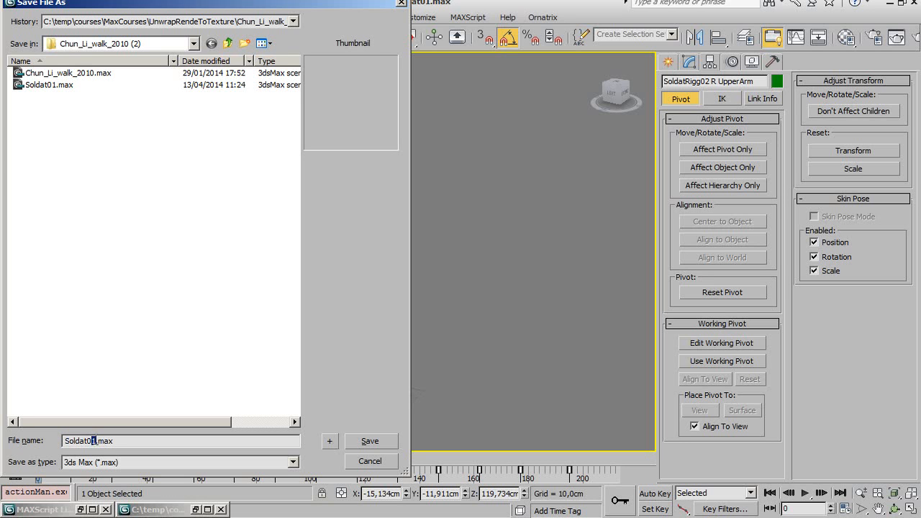
{"action": "key", "text": "Return"}
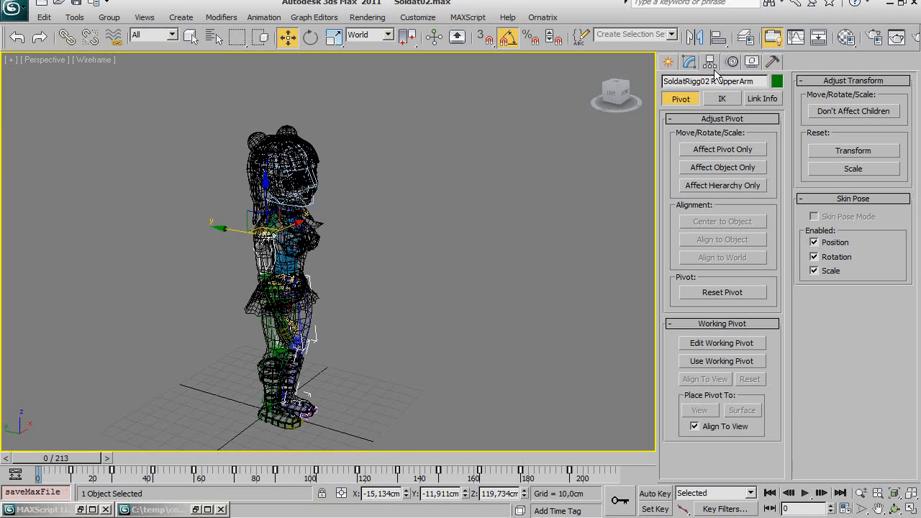
- Put the SoldatRigg02 biped in Figure mode, then restrict selection to Bone objects and select the whole rig
{"action": "left_click", "coordinate": [689, 62]}
{"action": "left_click", "coordinate": [752, 62]}
{"action": "left_click", "coordinate": [733, 63]}
{"action": "left_click", "coordinate": [682, 224]}
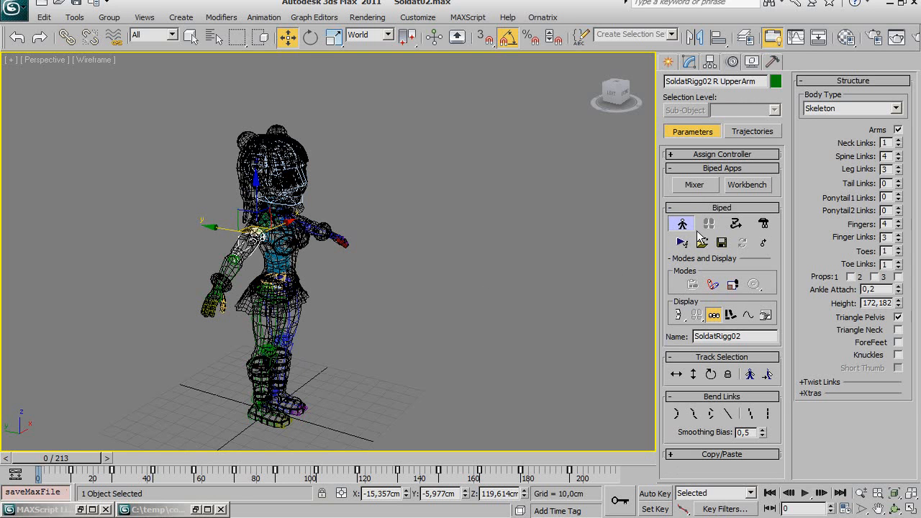
{"action": "left_click", "coordinate": [158, 36]}
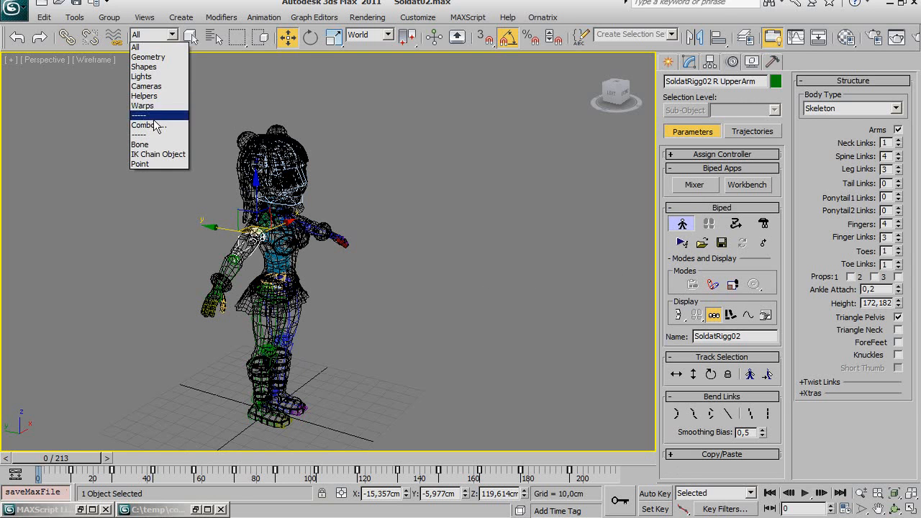
{"action": "left_click", "coordinate": [155, 141]}
{"action": "left_click_drag", "start_coordinate": [118, 110], "coordinate": [467, 443]}
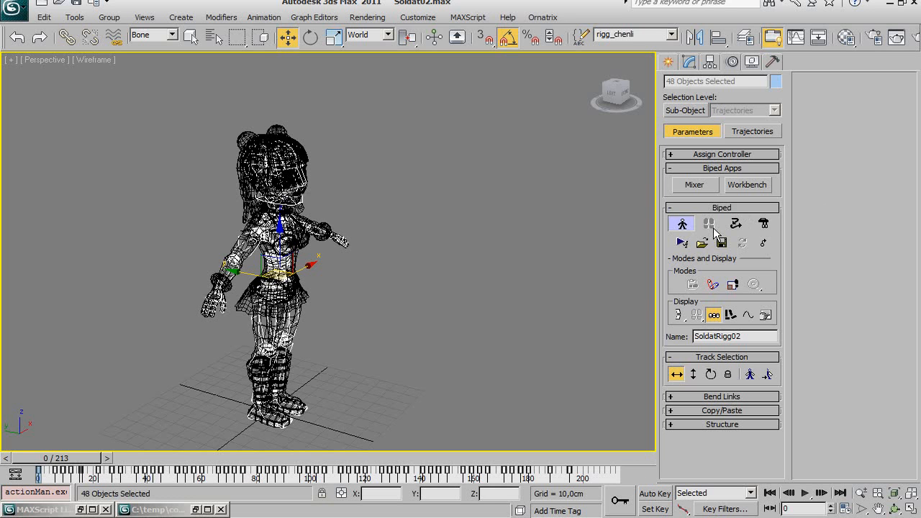
- Leave Figure mode and delete all animation keys of the selected rig
{"action": "left_click", "coordinate": [683, 224]}
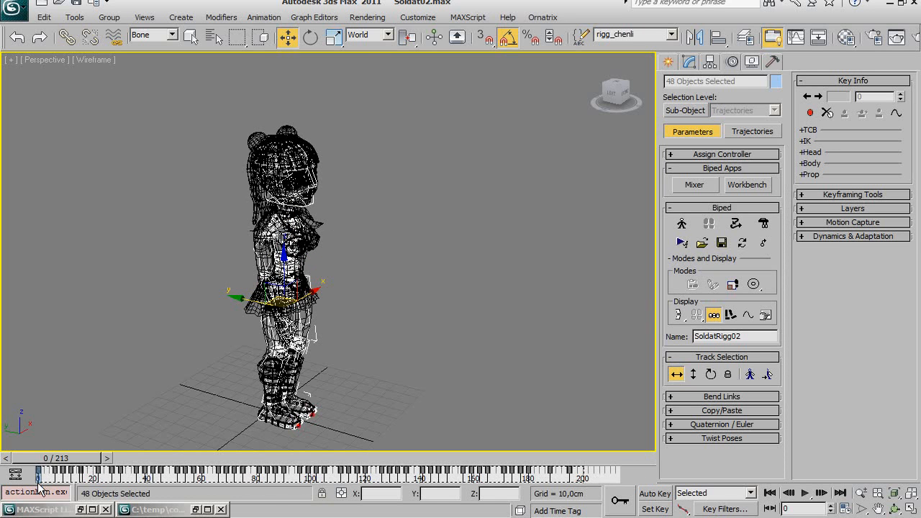
{"action": "key", "text": "Delete"}
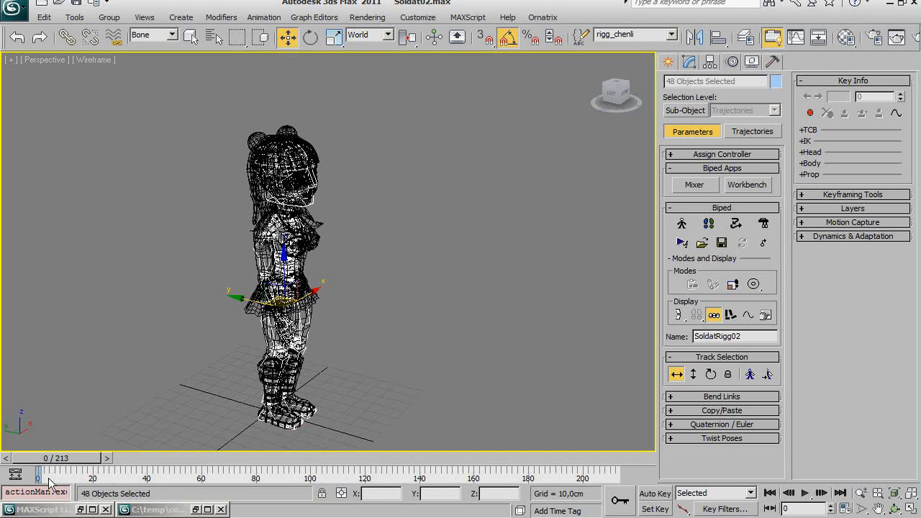
{"action": "left_click", "coordinate": [680, 226]}
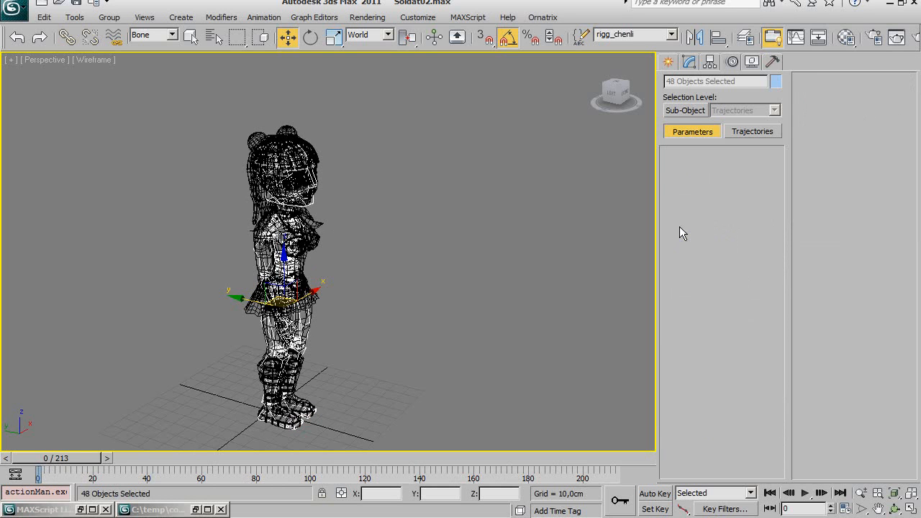
{"action": "left_click", "coordinate": [682, 225]}
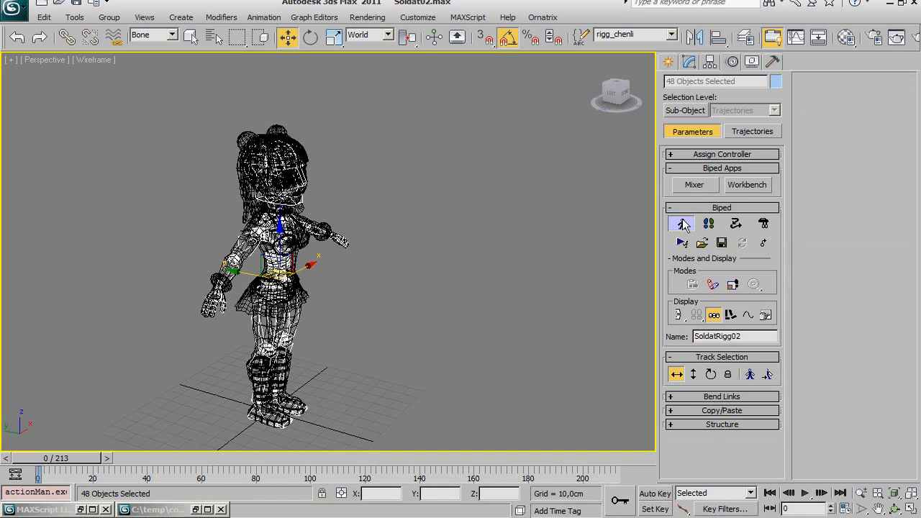
{"action": "left_click", "coordinate": [682, 221]}
- In Footstep mode, create multiple walk footsteps for SoldatRigg02, starting left at the current frame with auto timing
{"action": "left_click", "coordinate": [704, 221]}
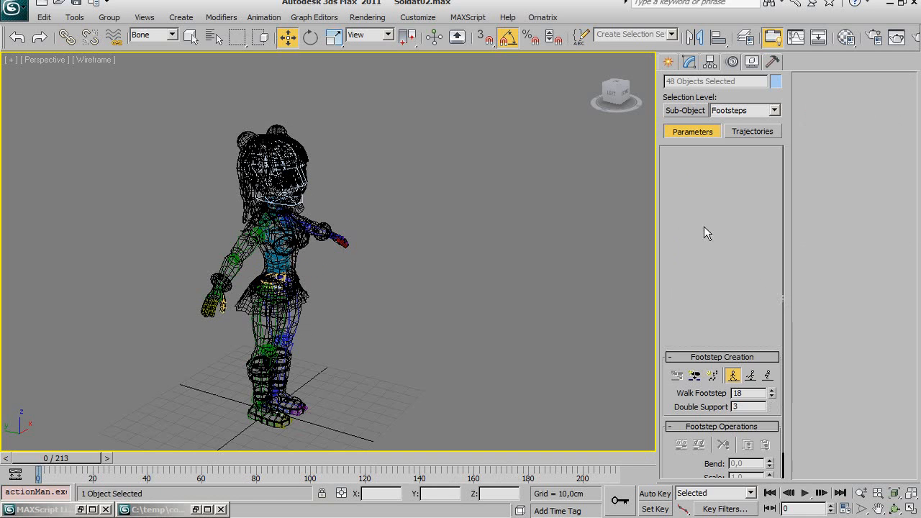
{"action": "middle_click_drag", "start_coordinate": [322, 279], "coordinate": [236, 219]}
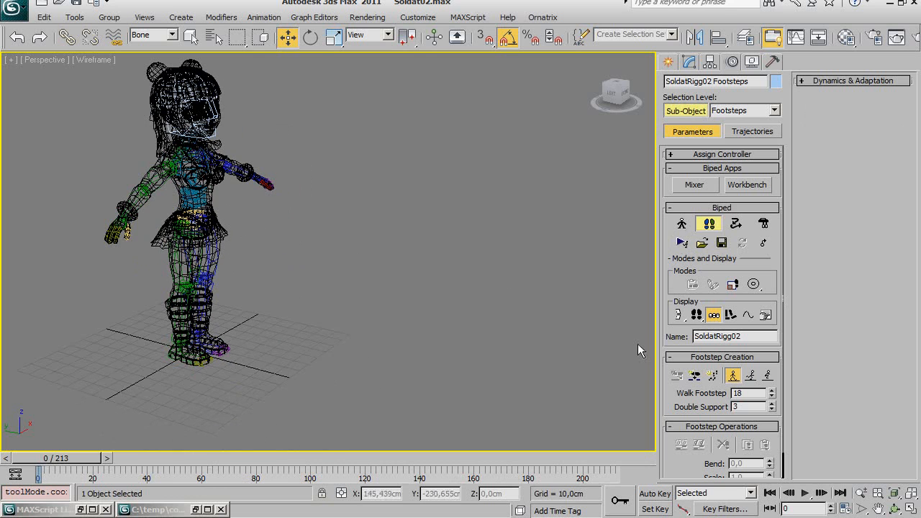
{"action": "left_click", "coordinate": [712, 374]}
{"action": "left_click", "coordinate": [523, 95]}
{"action": "left_click", "coordinate": [523, 95]}
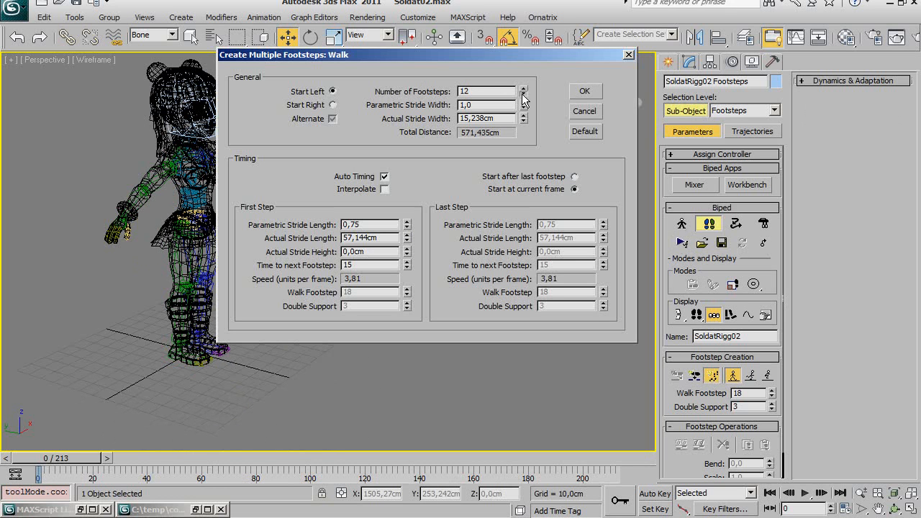
{"action": "left_click", "coordinate": [523, 88]}
{"action": "left_click", "coordinate": [524, 88]}
{"action": "left_click", "coordinate": [584, 91]}
- Bend the straight row of footsteps into an almost closed circular path
{"action": "scroll", "coordinate": [337, 214], "scroll_direction": "down", "scroll_amount": 5}
{"action": "middle_click_drag", "start_coordinate": [337, 213], "coordinate": [361, 251]}
{"action": "scroll", "coordinate": [362, 251], "scroll_direction": "up", "scroll_amount": 2}
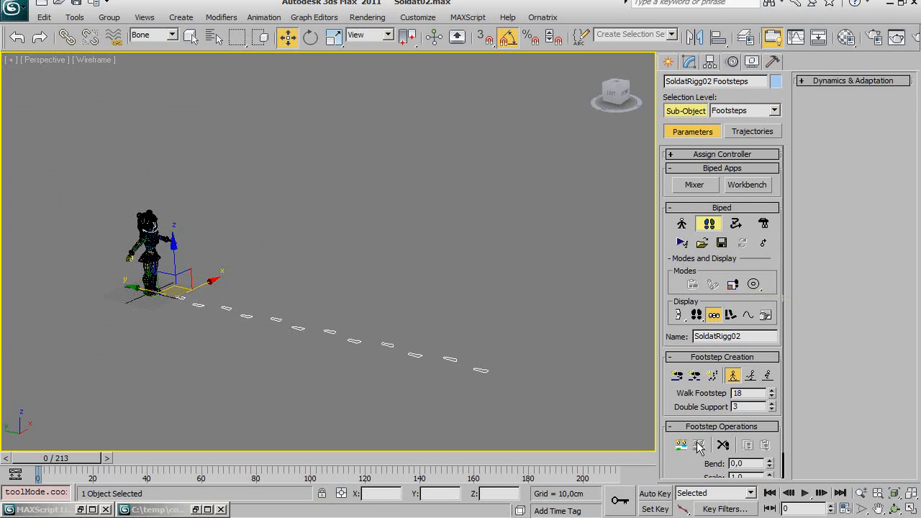
{"action": "scroll", "coordinate": [682, 464], "scroll_direction": "down", "scroll_amount": 1}
{"action": "left_click_drag", "start_coordinate": [769, 437], "coordinate": [717, 157]}
{"action": "left_click_drag", "start_coordinate": [697, 96], "coordinate": [687, 34]}
{"action": "middle_click_drag", "start_coordinate": [270, 253], "coordinate": [439, 305]}
{"action": "scroll", "coordinate": [352, 256], "scroll_direction": "up", "scroll_amount": 3}
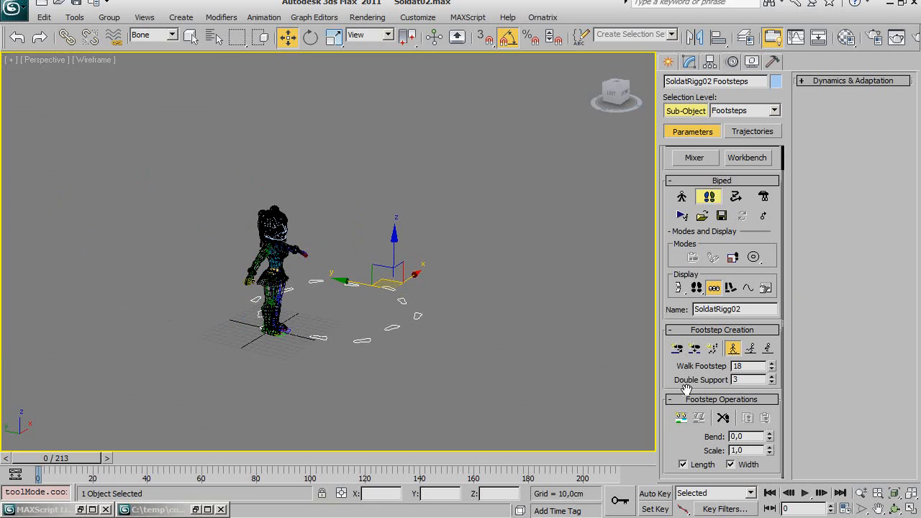
- Create keys for the inactive footsteps and convert the walk to freeform without generating a keyframe per frame
{"action": "left_click", "coordinate": [677, 414]}
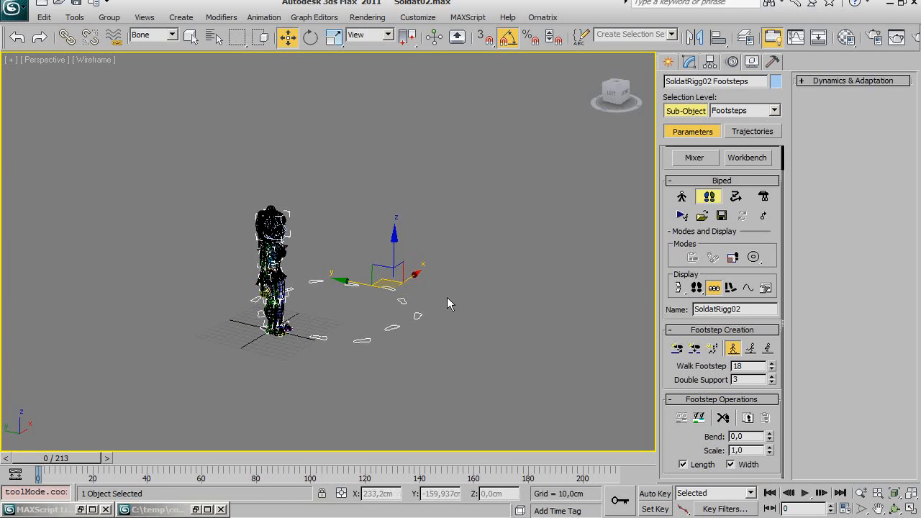
{"action": "middle_click_drag", "start_coordinate": [590, 283], "coordinate": [551, 309]}
{"action": "left_click", "coordinate": [702, 198]}
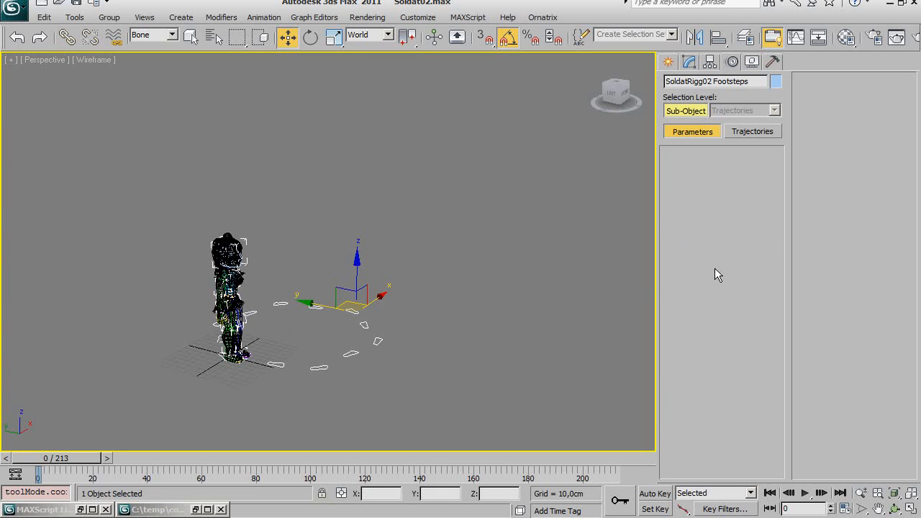
{"action": "left_click", "coordinate": [741, 241]}
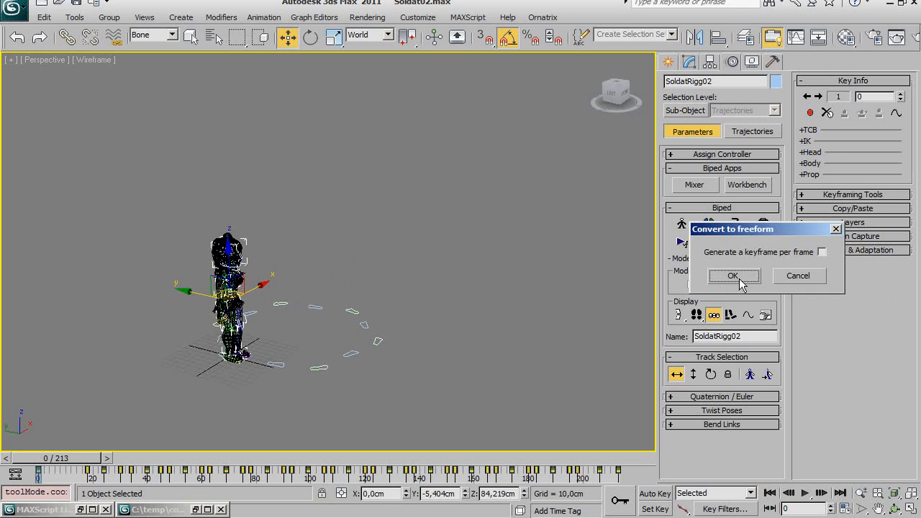
{"action": "left_click", "coordinate": [733, 277]}
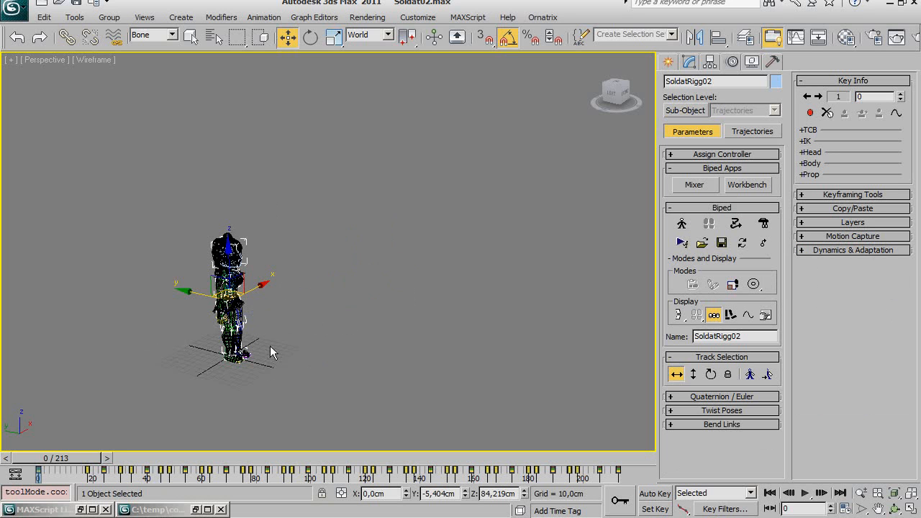
{"action": "middle_click_drag", "start_coordinate": [247, 337], "coordinate": [283, 323]}
{"action": "scroll", "coordinate": [267, 344], "scroll_direction": "up", "scroll_amount": 3}
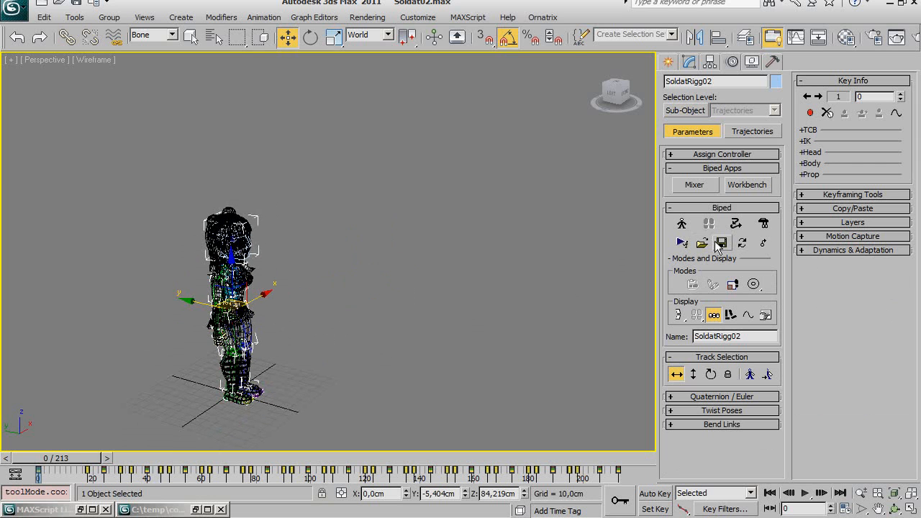
{"action": "middle_click_drag", "start_coordinate": [323, 314], "coordinate": [321, 272]}
- Return the biped to Figure mode and save the scene over the existing Soldat02.max
{"action": "left_click", "coordinate": [682, 224]}
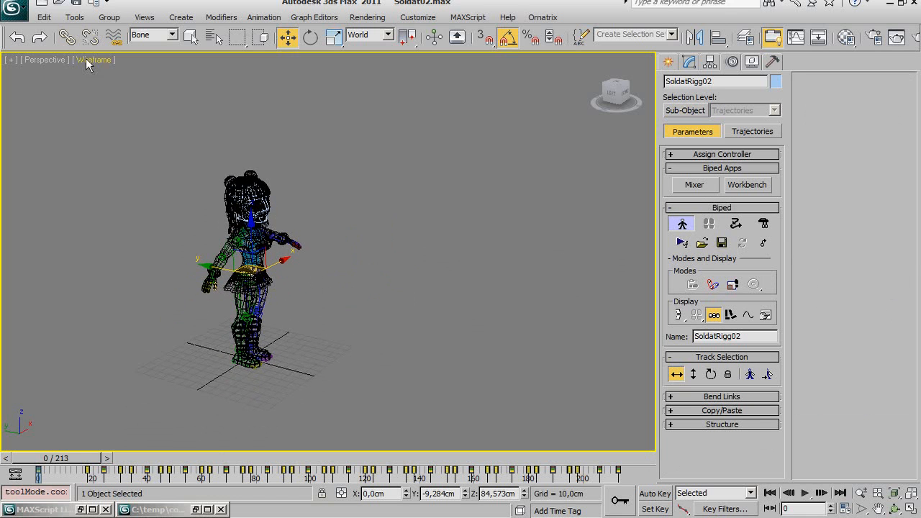
{"action": "left_click", "coordinate": [17, 13]}
{"action": "left_click", "coordinate": [45, 165]}
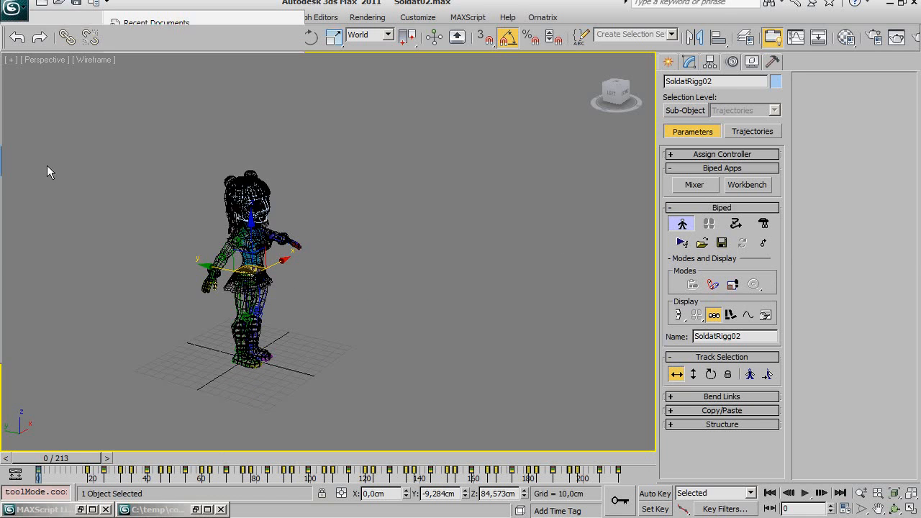
{"action": "left_click", "coordinate": [357, 440]}
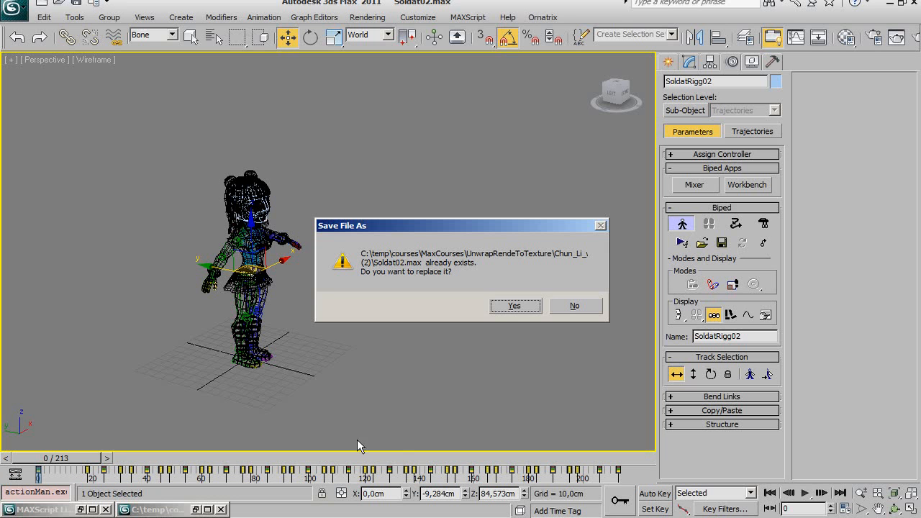
{"action": "left_click", "coordinate": [513, 307]}
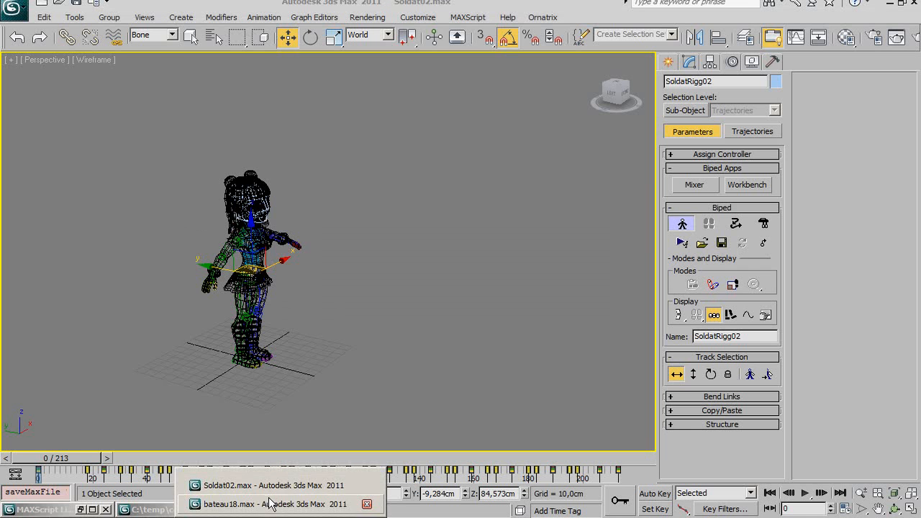
- Switch to the bateau18.max scene and merge all objects from Soldat02.max into it
{"action": "left_click", "coordinate": [267, 500]}
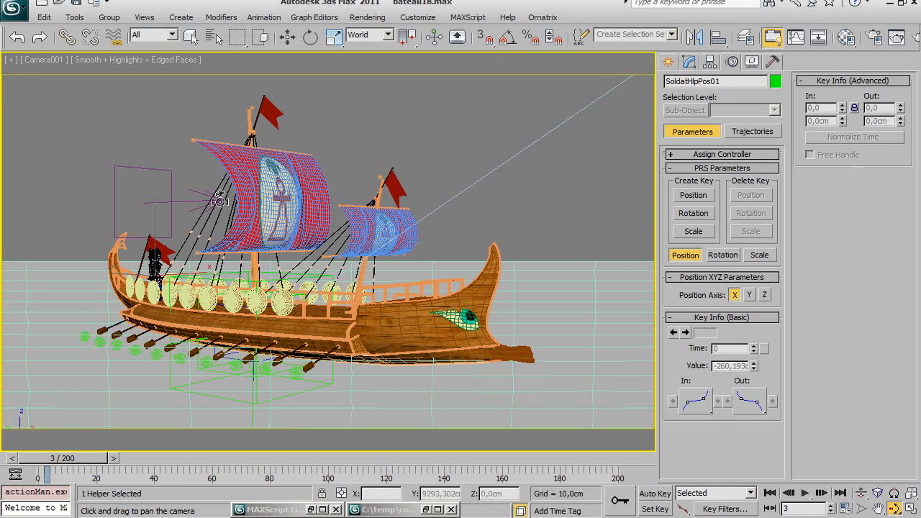
{"action": "left_click", "coordinate": [13, 9]}
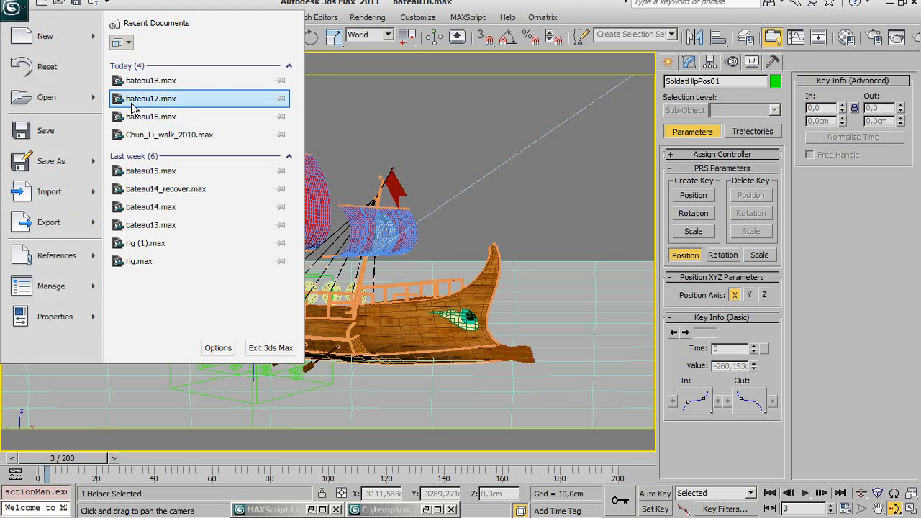
{"action": "mouse_move", "coordinate": [71, 191]}
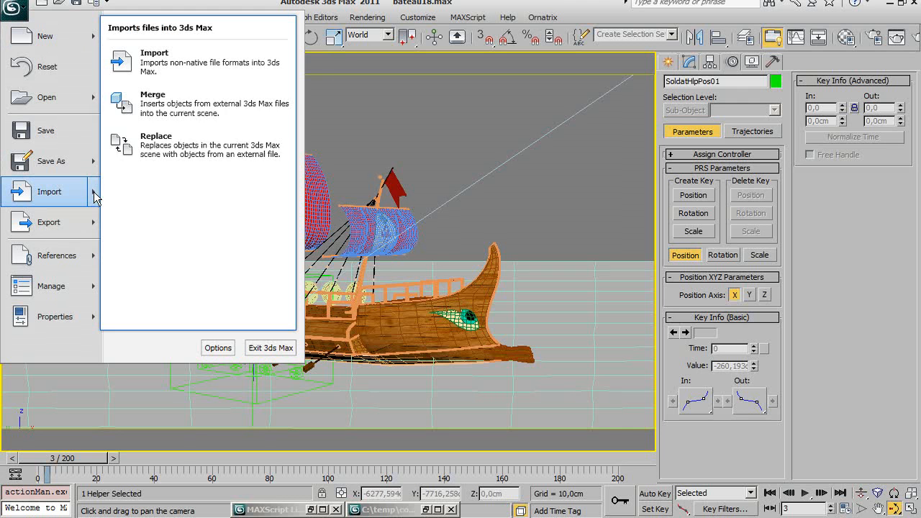
{"action": "left_click", "coordinate": [153, 106]}
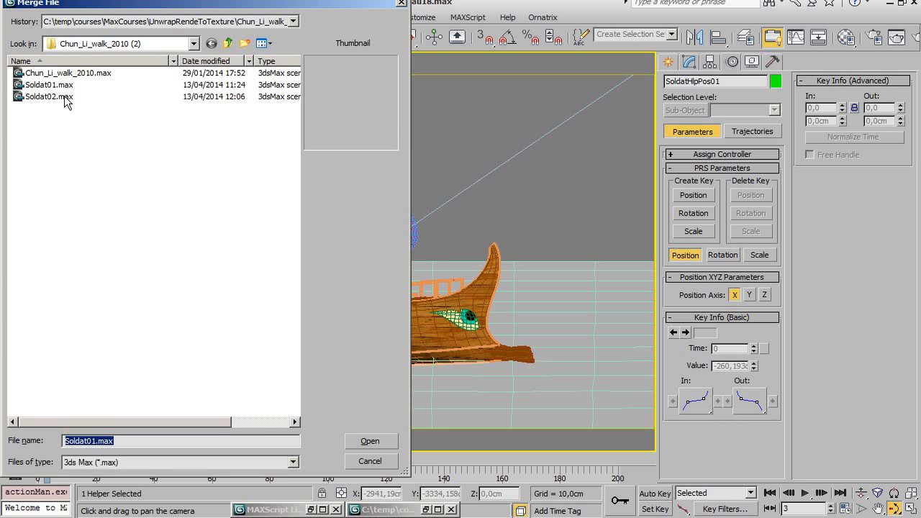
{"action": "double_click", "coordinate": [63, 98]}
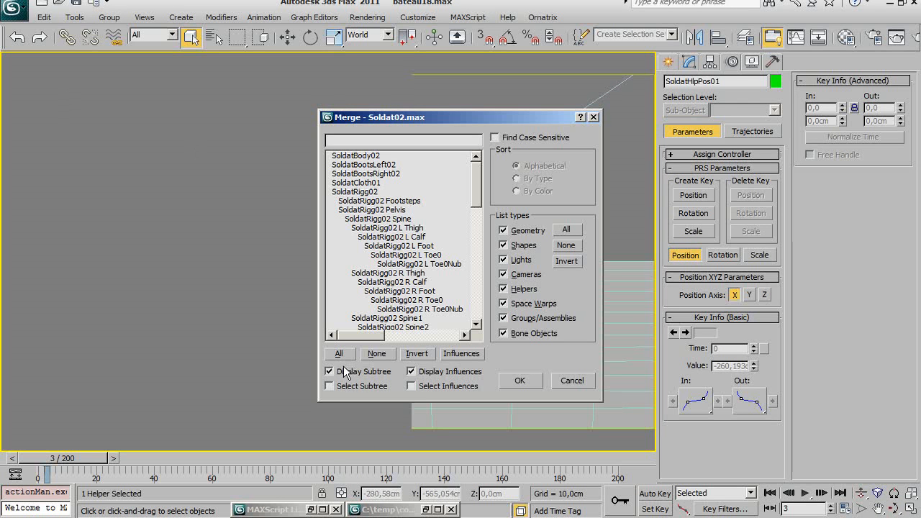
{"action": "left_click", "coordinate": [338, 353]}
{"action": "left_click", "coordinate": [521, 380]}
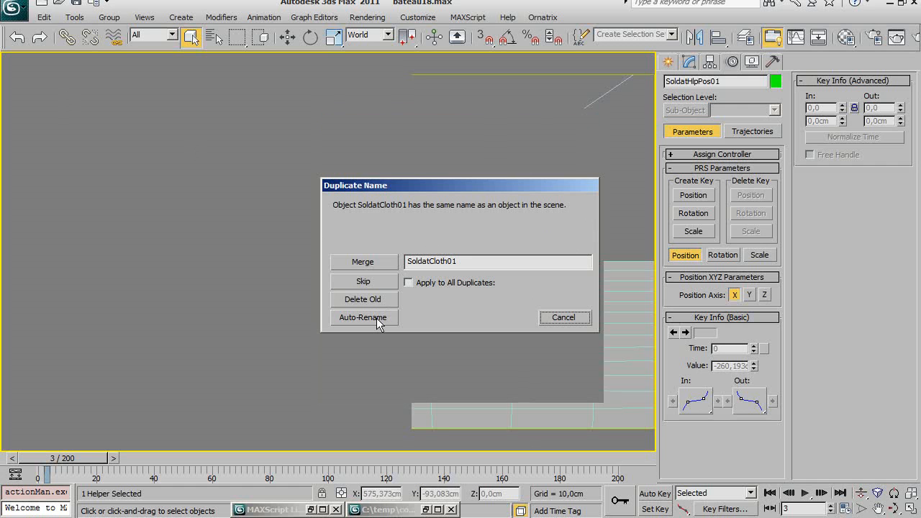
- Auto-rename all duplicate object names and all duplicate merged materials for the incoming soldier
{"action": "left_click", "coordinate": [420, 283]}
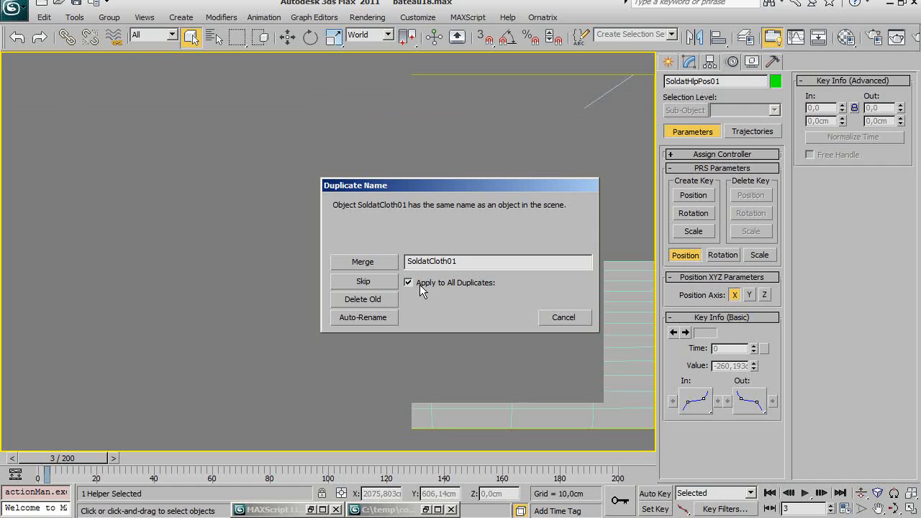
{"action": "left_click", "coordinate": [364, 317]}
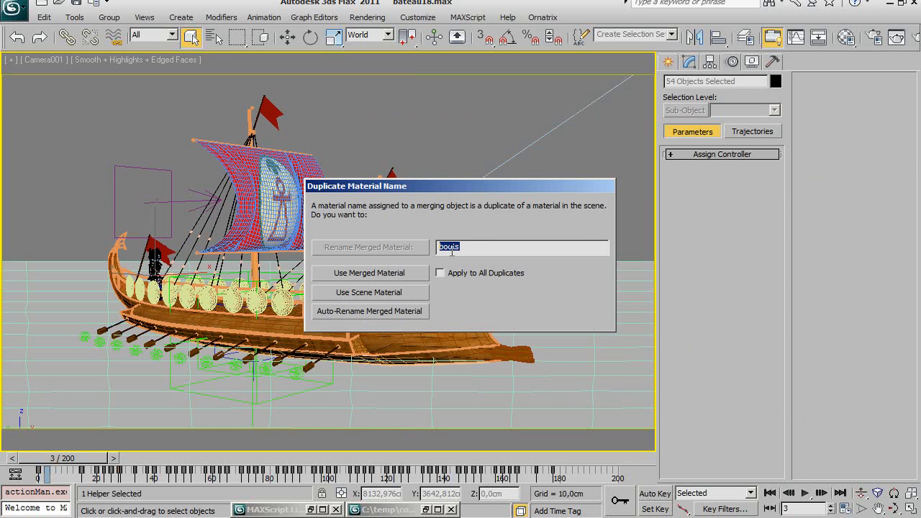
{"action": "left_click", "coordinate": [469, 272]}
{"action": "left_click", "coordinate": [371, 312]}
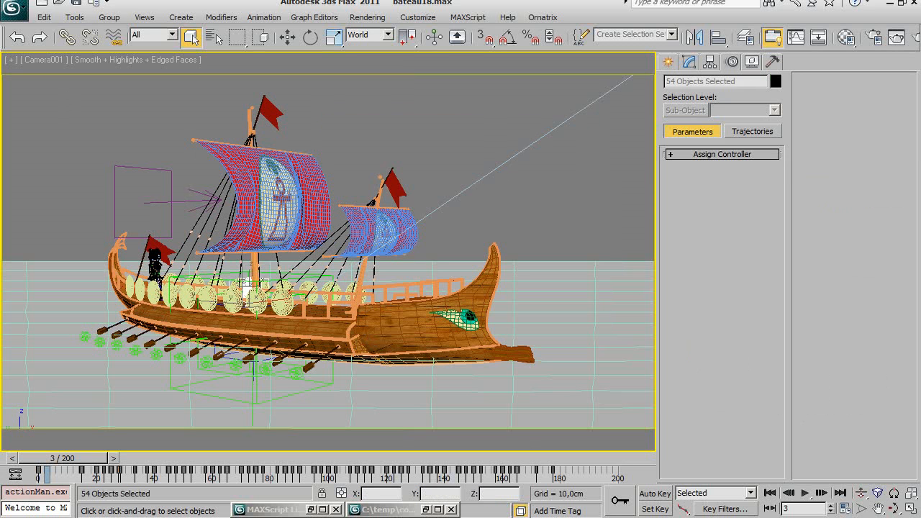
- Switch to the Soldat02.max scene, set the selection filter to All, and rename the soldier's clothing mesh to SoldatCloth02
{"action": "left_click", "coordinate": [279, 517]}
{"action": "left_click", "coordinate": [261, 502]}
{"action": "left_click", "coordinate": [266, 515]}
{"action": "left_click", "coordinate": [267, 503]}
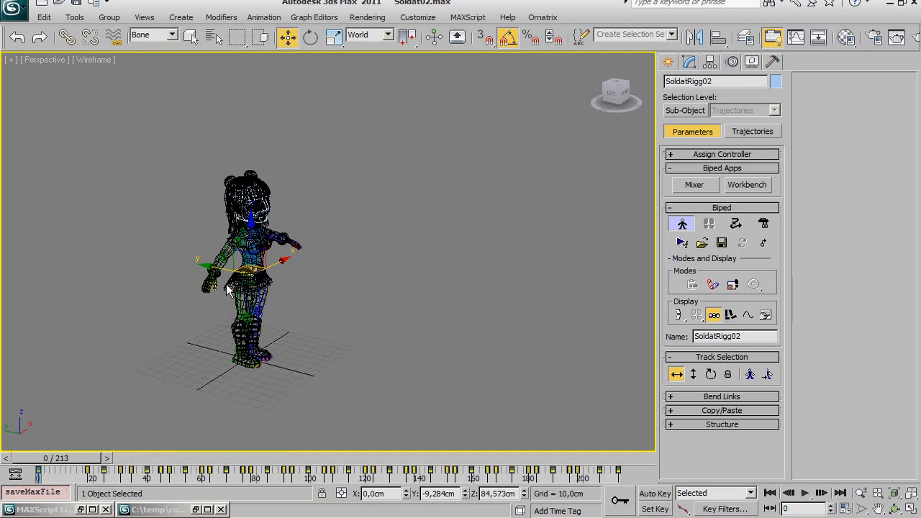
{"action": "left_click", "coordinate": [172, 34]}
{"action": "left_click", "coordinate": [166, 63]}
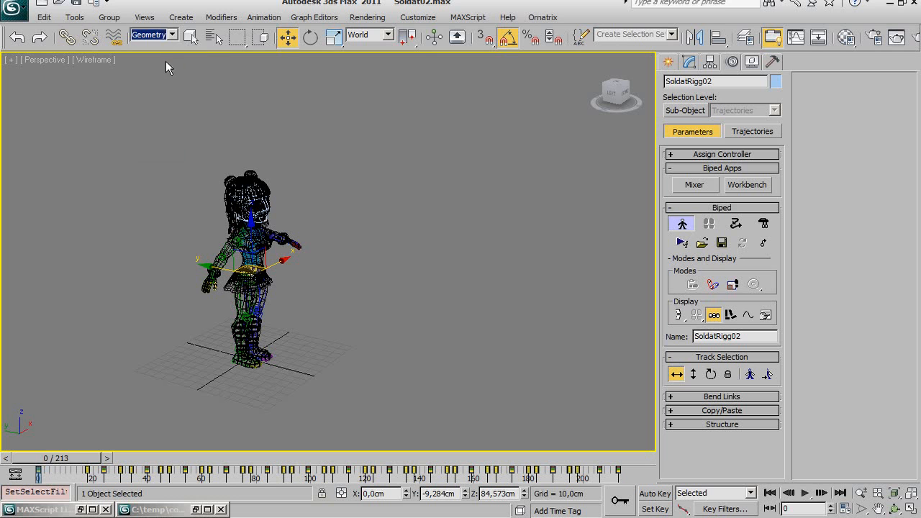
{"action": "left_click", "coordinate": [162, 37]}
{"action": "left_click", "coordinate": [152, 48]}
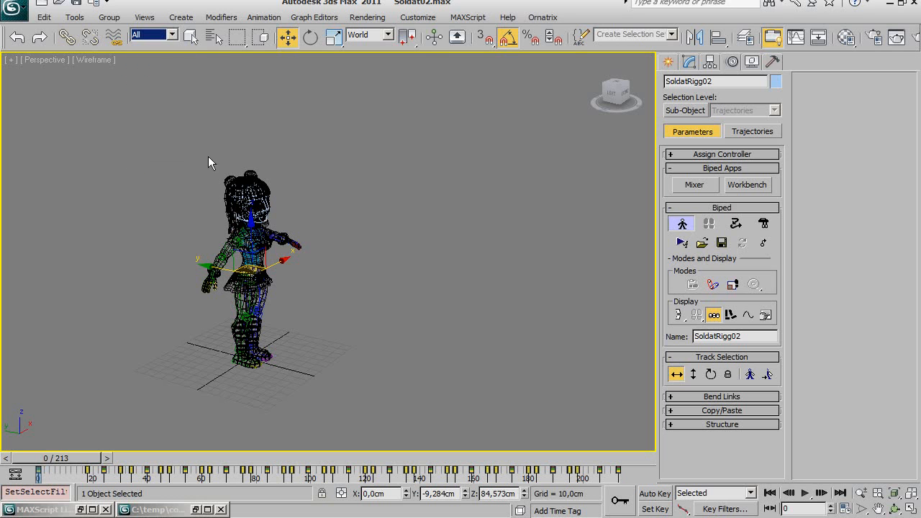
{"action": "left_click", "coordinate": [230, 288]}
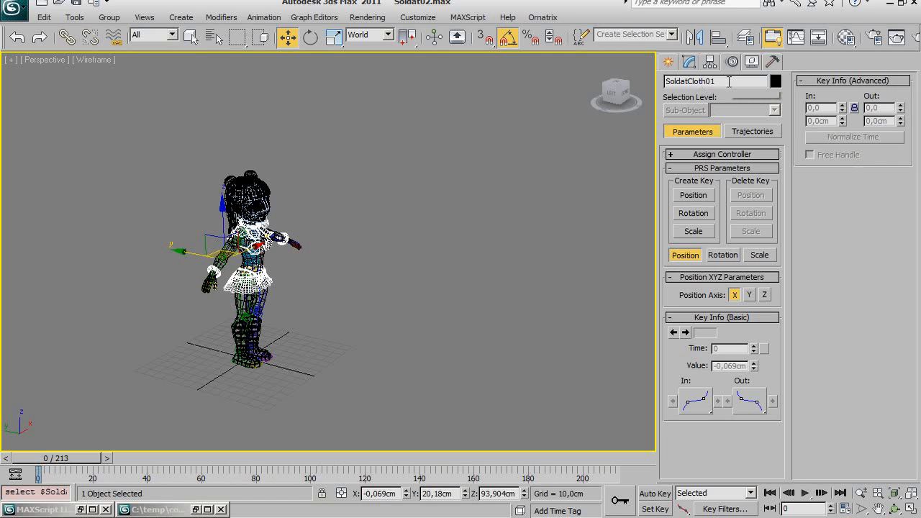
{"action": "left_click_drag", "start_coordinate": [706, 82], "coordinate": [736, 82]}
{"action": "type", "text": "2"}
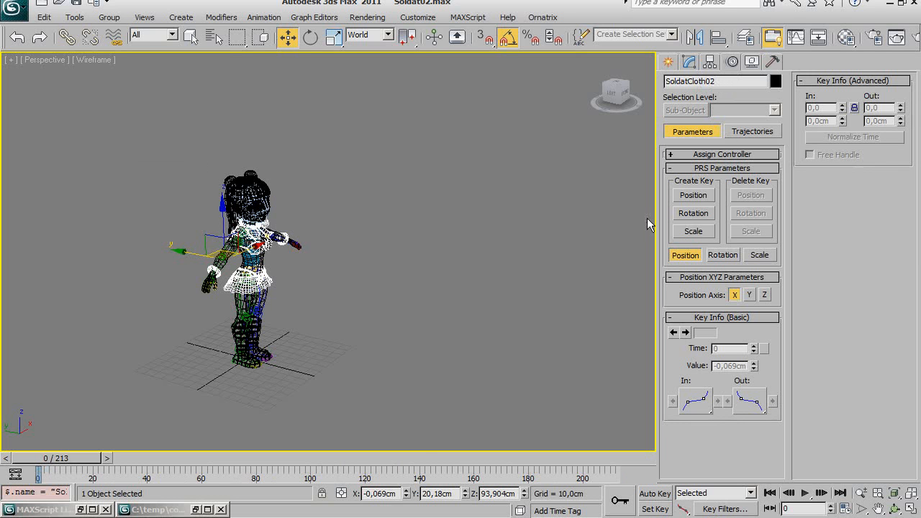
- Return to the bateau18.max scene, use a perspective view, and rename the merged soldier's clothing mesh to SoldatCloth02
{"action": "left_click", "coordinate": [280, 517]}
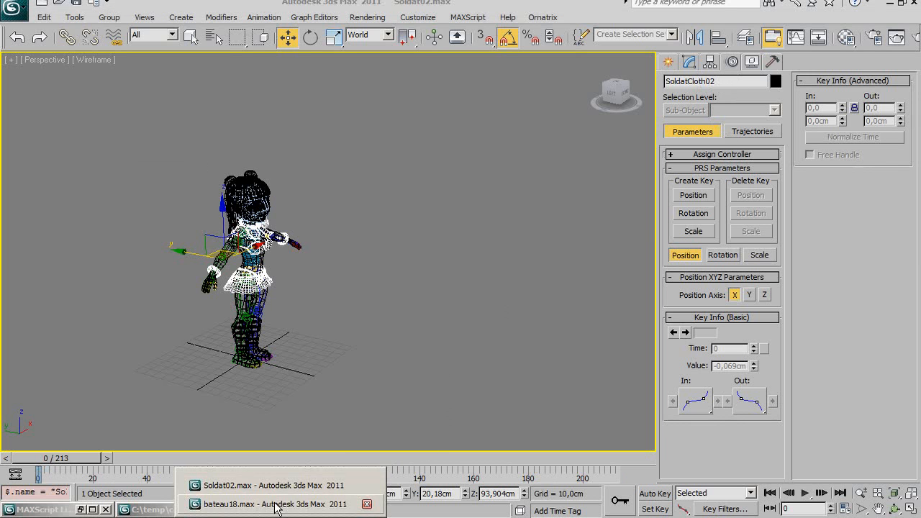
{"action": "left_click", "coordinate": [275, 503]}
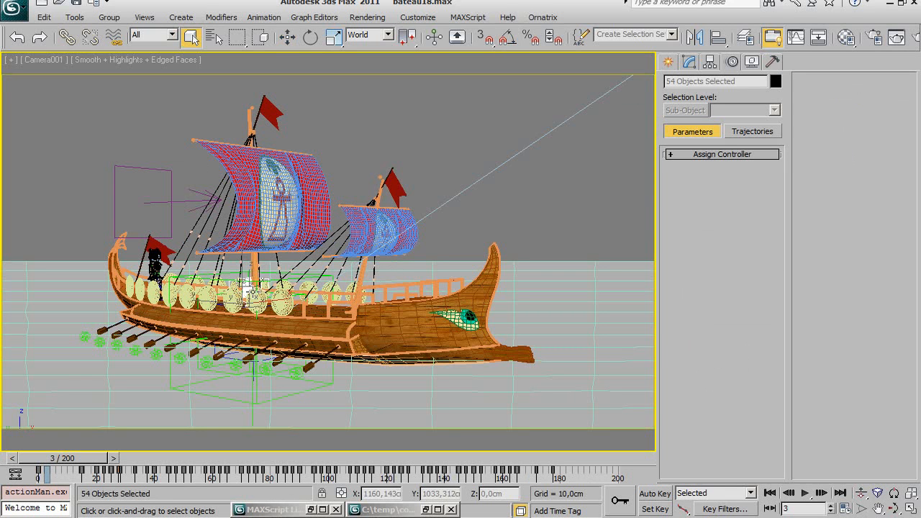
{"action": "key", "text": "p"}
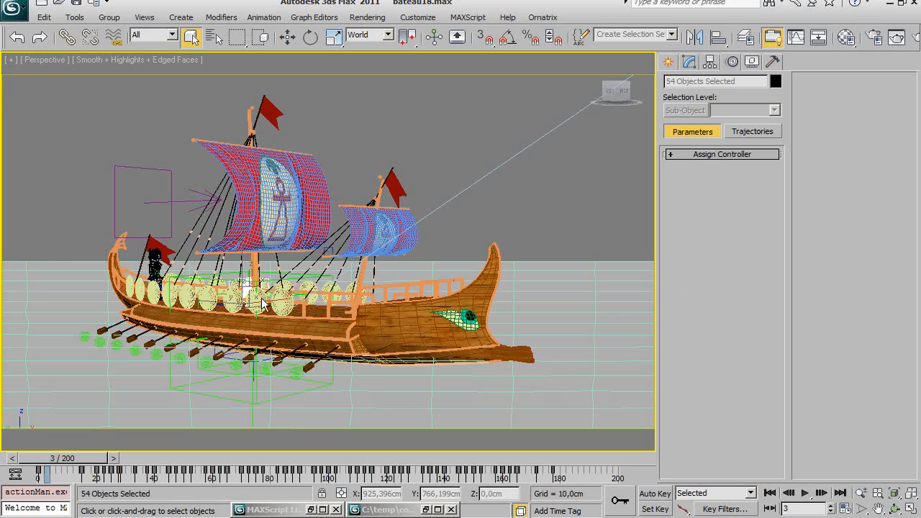
{"action": "scroll", "coordinate": [262, 300], "scroll_direction": "up", "scroll_amount": 10}
{"action": "key", "text": "ctrl+r"}
{"action": "left_click_drag", "start_coordinate": [316, 226], "coordinate": [326, 261]}
{"action": "right_click", "coordinate": [338, 260]}
{"action": "left_click", "coordinate": [328, 260]}
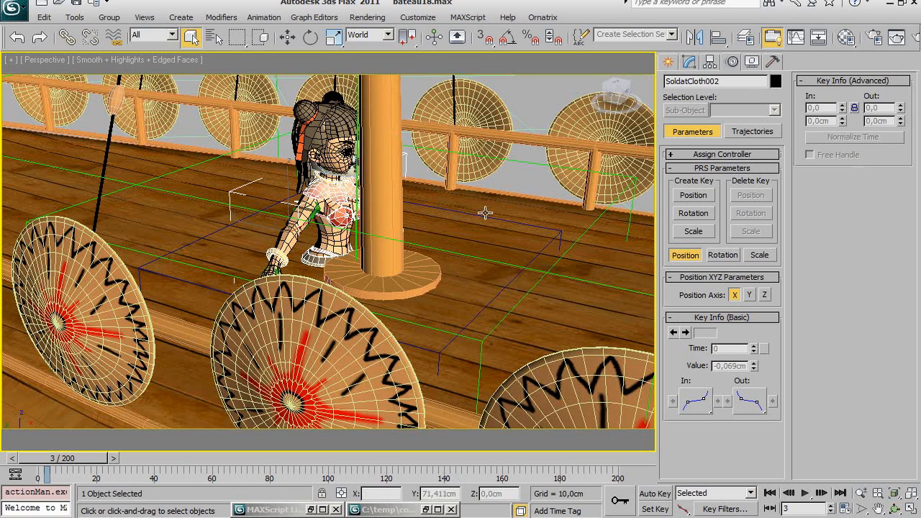
{"action": "left_click", "coordinate": [714, 81]}
- Restrict selection to bones, pick the merged soldier's biped, and turn on Move All Mode for SoldatRigg02
{"action": "left_click", "coordinate": [147, 34]}
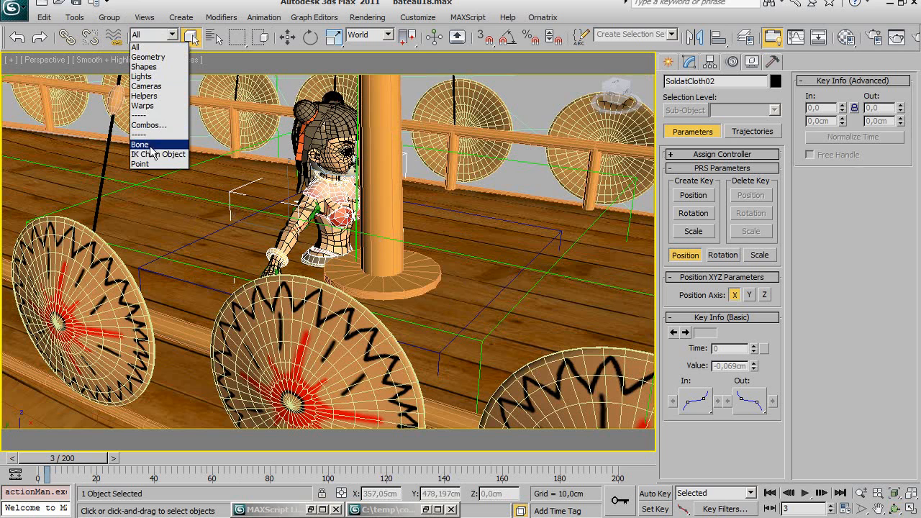
{"action": "left_click", "coordinate": [152, 151]}
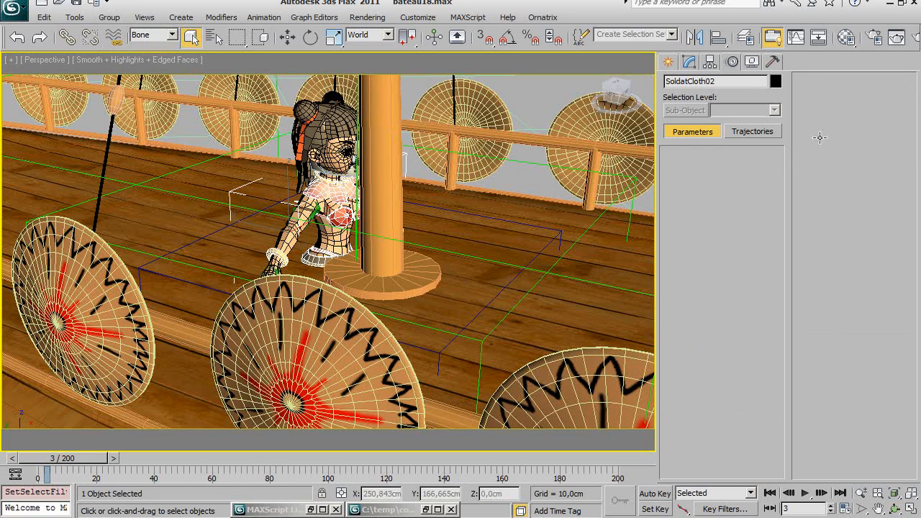
{"action": "left_click", "coordinate": [686, 222]}
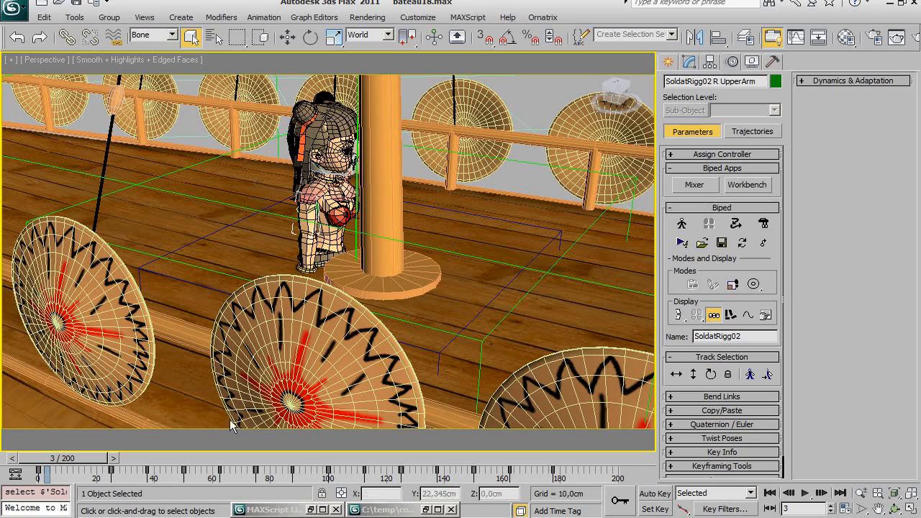
{"action": "middle_click_drag", "start_coordinate": [333, 312], "coordinate": [263, 319]}
{"action": "key", "text": "ctrl+r"}
{"action": "mouse_move", "coordinate": [362, 310]}
{"action": "left_mouse_down"}
{"action": "mouse_move", "coordinate": [308, 295]}
{"action": "mouse_move", "coordinate": [305, 260]}
{"action": "mouse_move", "coordinate": [298, 288]}
{"action": "mouse_move", "coordinate": [318, 269]}
{"action": "mouse_move", "coordinate": [309, 281]}
{"action": "mouse_move", "coordinate": [404, 276]}
{"action": "left_mouse_up"}
{"action": "right_click", "coordinate": [404, 277]}
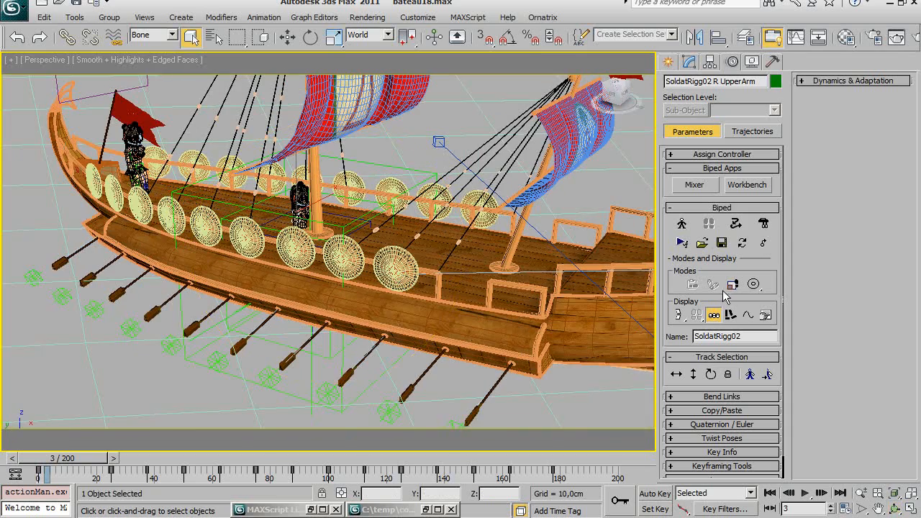
{"action": "left_click", "coordinate": [764, 242]}
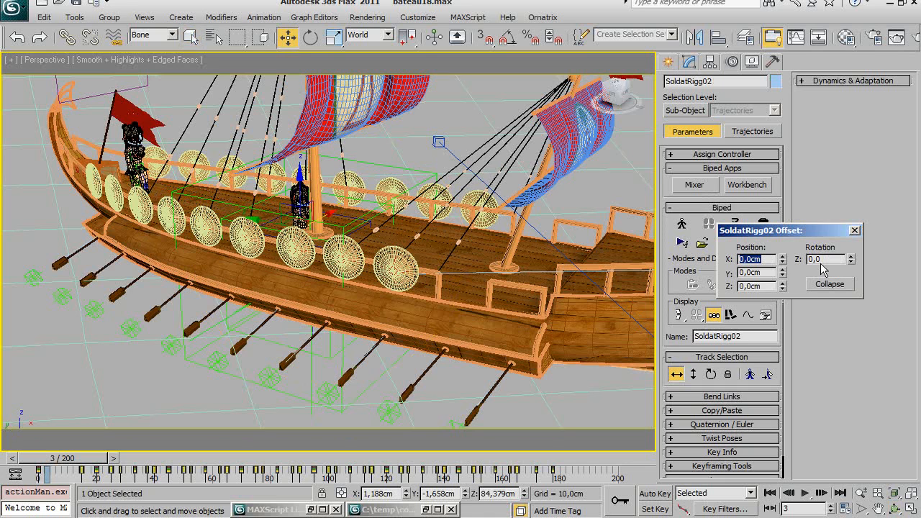
- At frame 0, move the entire SoldatRigg02 onto the deck behind the front mast, offset about X -53, Y -243, Z 87 cm
{"action": "left_click_drag", "start_coordinate": [290, 208], "coordinate": [355, 201]}
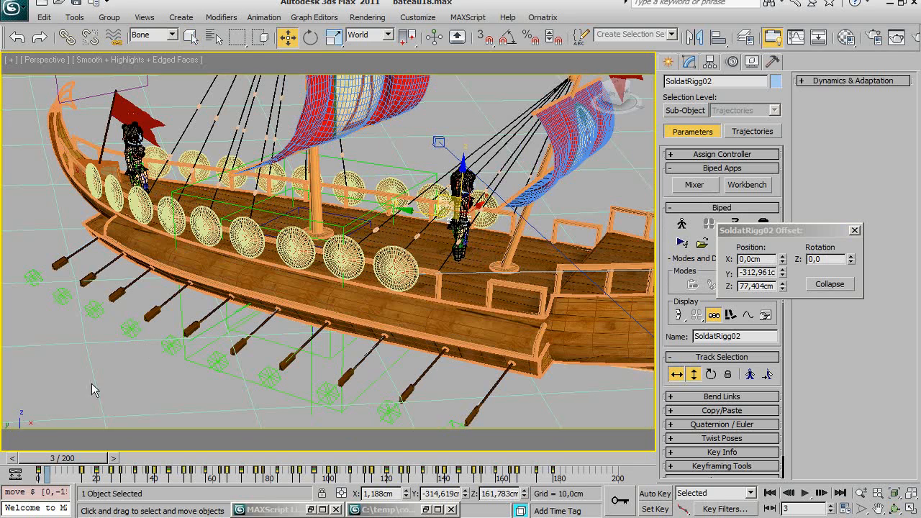
{"action": "left_click_drag", "start_coordinate": [40, 457], "coordinate": [4, 466]}
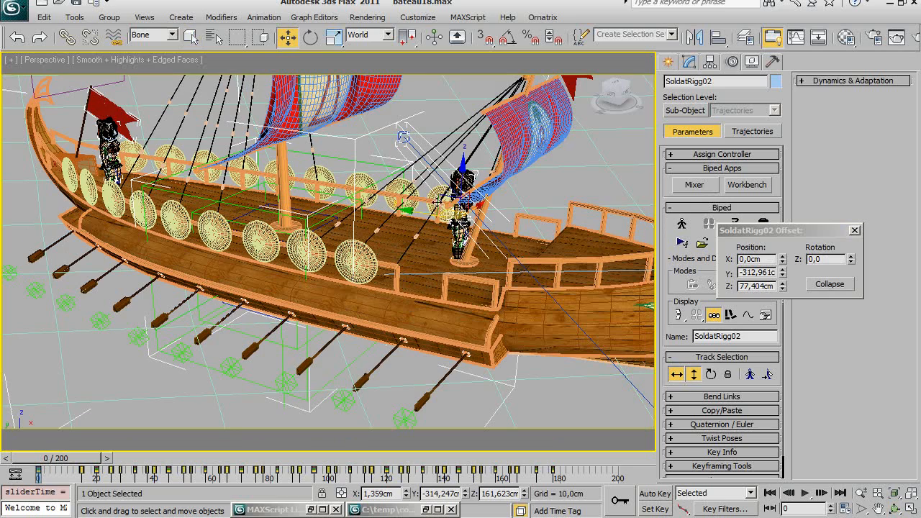
{"action": "mouse_move", "coordinate": [420, 193]}
{"action": "left_mouse_down"}
{"action": "mouse_move", "coordinate": [410, 180]}
{"action": "mouse_move", "coordinate": [419, 192]}
{"action": "left_mouse_up"}
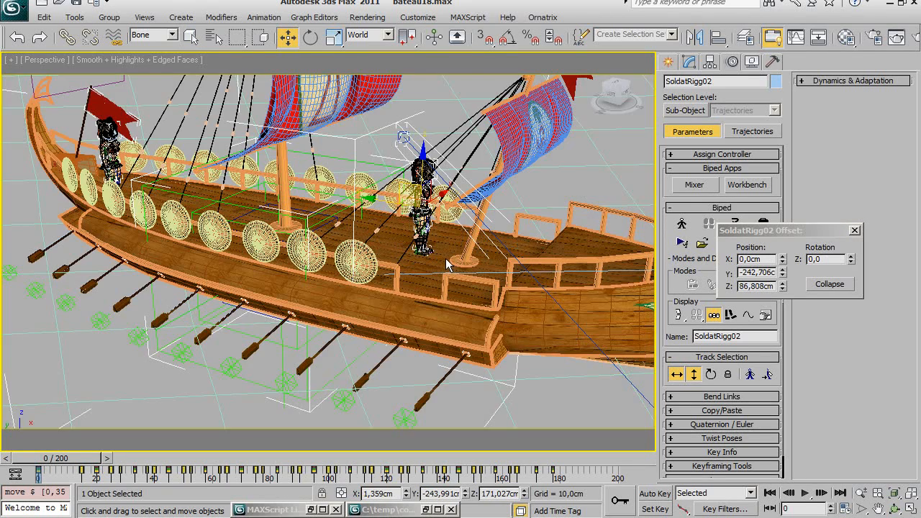
{"action": "key", "text": "z"}
{"action": "scroll", "coordinate": [402, 271], "scroll_direction": "down", "scroll_amount": 3}
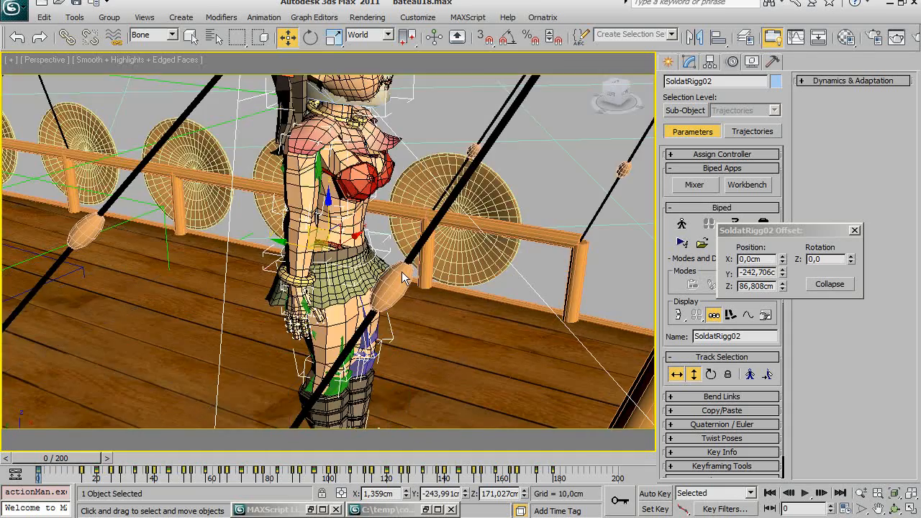
{"action": "scroll", "coordinate": [402, 272], "scroll_direction": "down", "scroll_amount": 3}
{"action": "middle_click_drag", "start_coordinate": [405, 280], "coordinate": [389, 301], "text": "alt"}
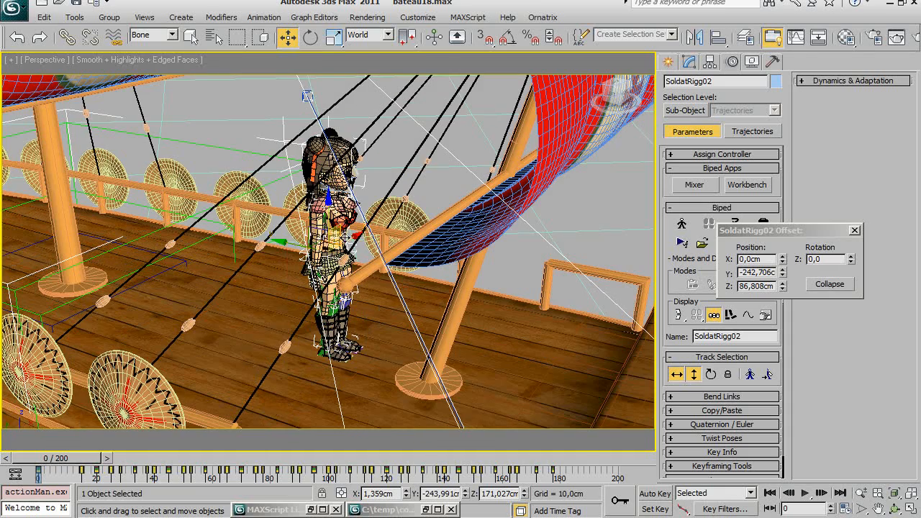
{"action": "left_click_drag", "start_coordinate": [349, 238], "coordinate": [302, 245]}
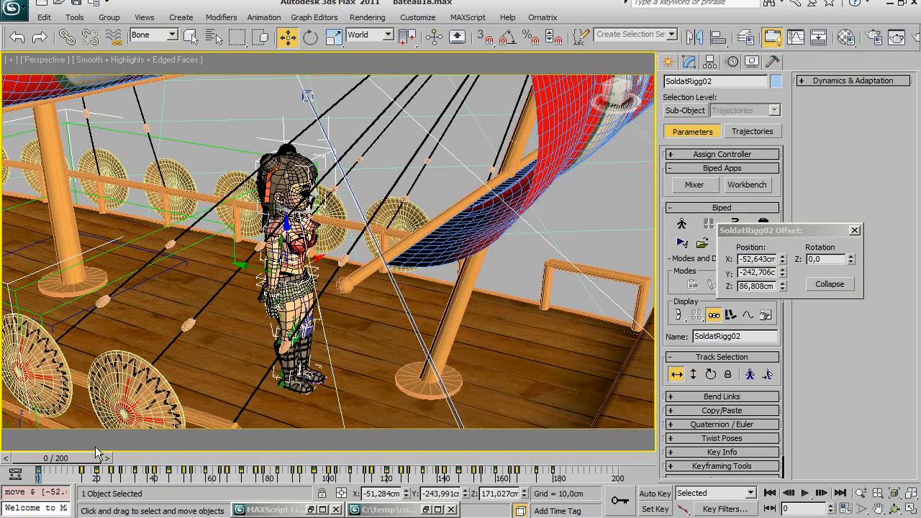
- Preview the second soldier's walk, return to frame 0, collapse the SoldatRigg02 offset, and close its offset dialog
{"action": "left_click_drag", "start_coordinate": [86, 458], "coordinate": [1, 469]}
{"action": "left_click", "coordinate": [828, 285]}
{"action": "left_click", "coordinate": [855, 231]}
- Restrict selection to helpers, pick the main boat helper MainHlpBoat, and delete its animation key at frame 200
{"action": "middle_click_drag", "start_coordinate": [346, 309], "coordinate": [166, 301], "text": "alt"}
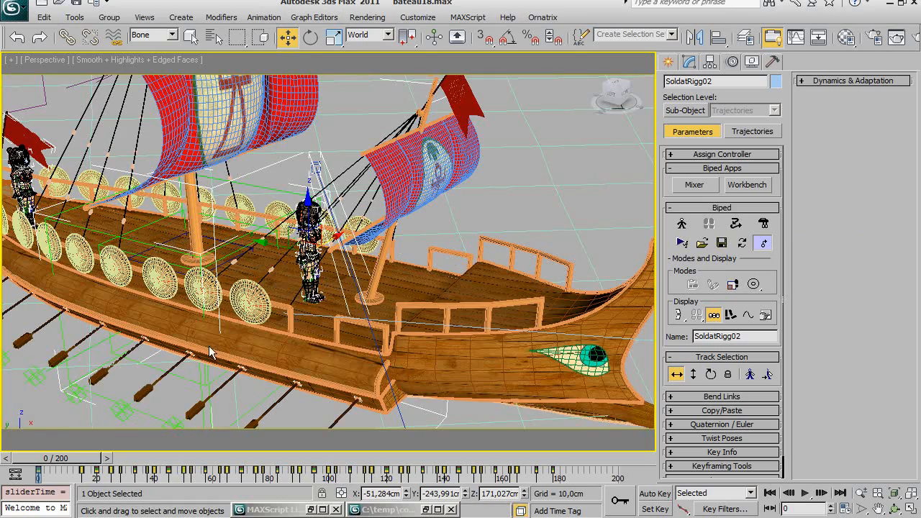
{"action": "scroll", "coordinate": [174, 390], "scroll_direction": "down", "scroll_amount": 3}
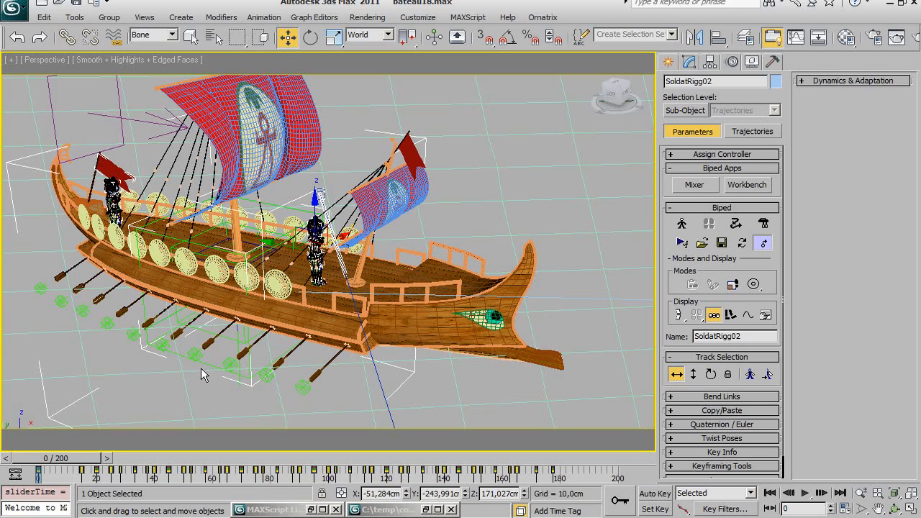
{"action": "left_click", "coordinate": [142, 35]}
{"action": "left_click", "coordinate": [143, 36]}
{"action": "left_click", "coordinate": [144, 35]}
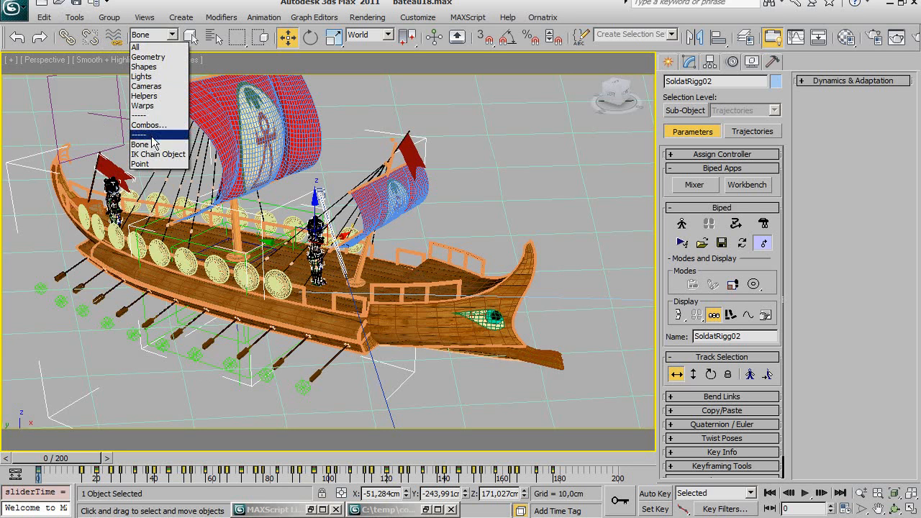
{"action": "left_click", "coordinate": [148, 95]}
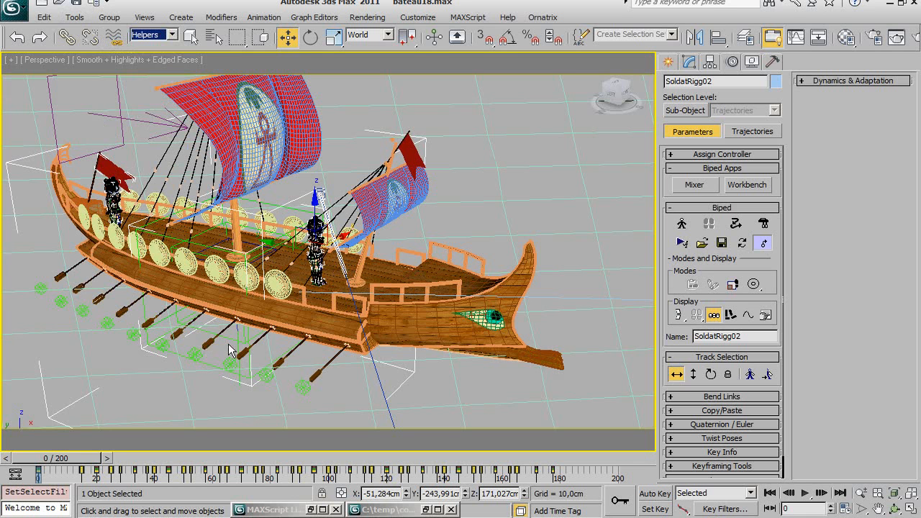
{"action": "left_click", "coordinate": [236, 374]}
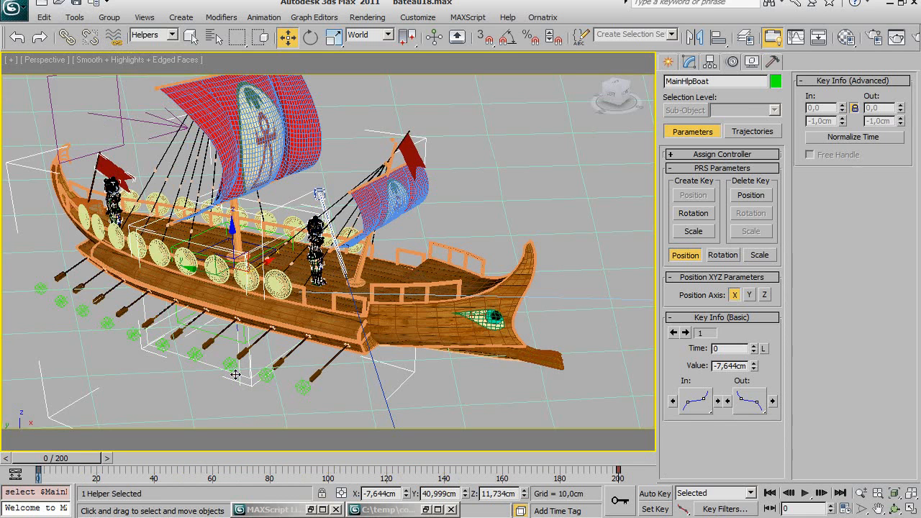
{"action": "left_click_drag", "start_coordinate": [593, 480], "coordinate": [687, 477]}
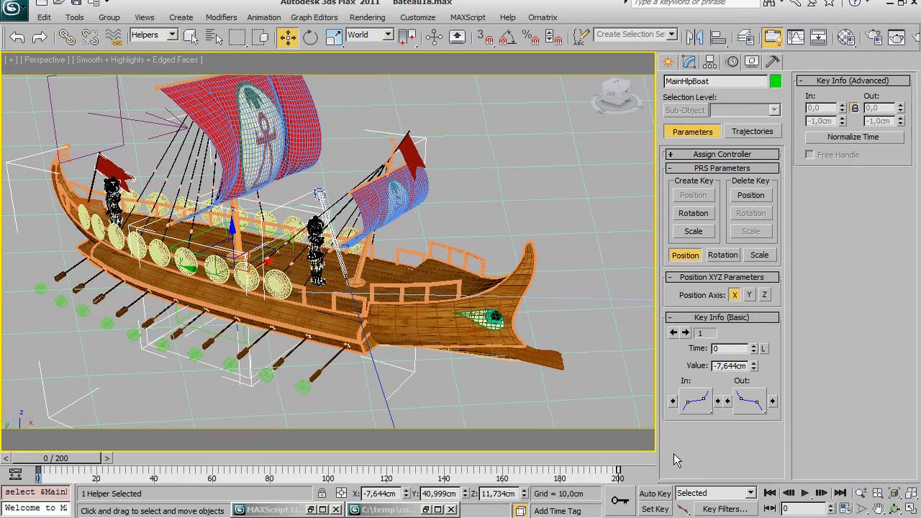
{"action": "key", "text": "Delete"}
- At frame 54, allow selection of all object types and turn on Move All Mode for the second soldier's biped
{"action": "scroll", "coordinate": [321, 334], "scroll_direction": "up", "scroll_amount": 10}
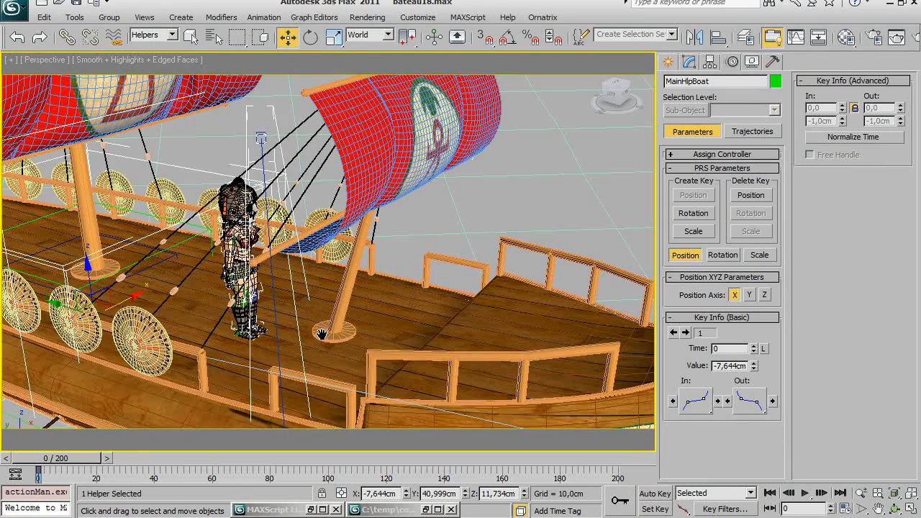
{"action": "left_click_drag", "start_coordinate": [79, 461], "coordinate": [221, 471]}
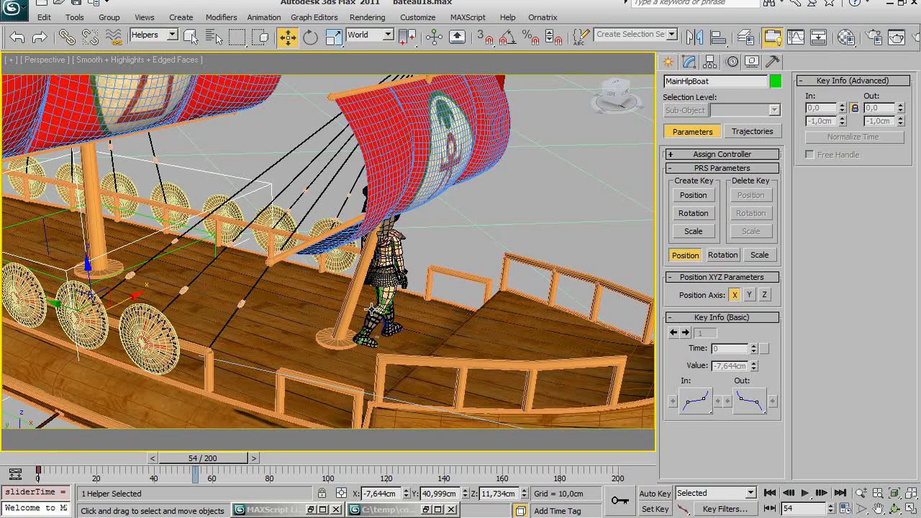
{"action": "left_click", "coordinate": [688, 61]}
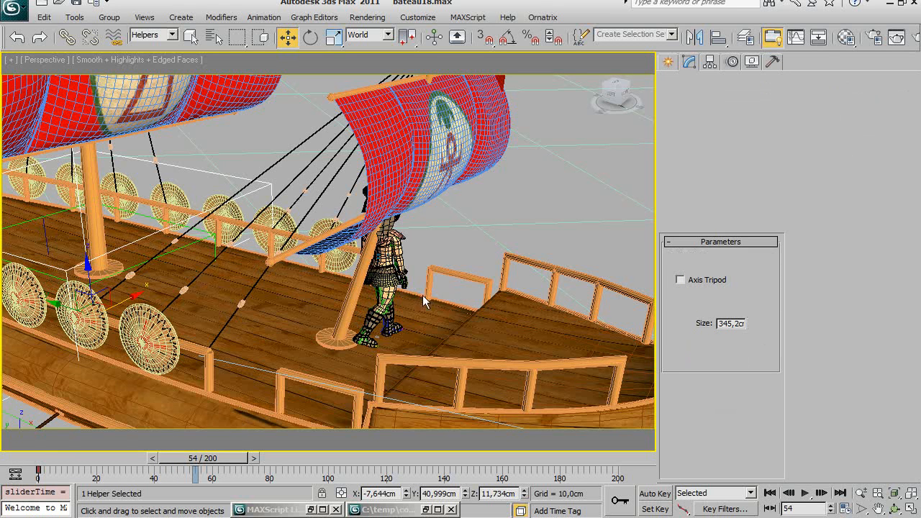
{"action": "left_click", "coordinate": [144, 34]}
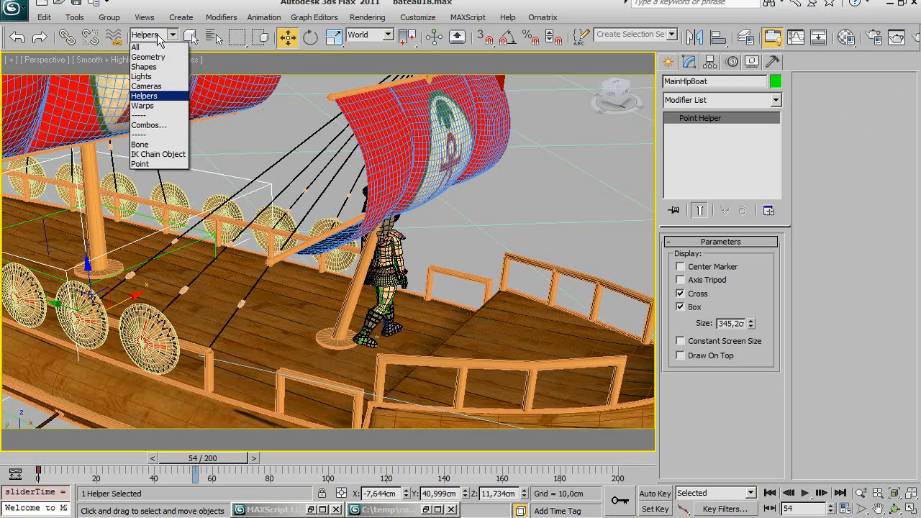
{"action": "left_click", "coordinate": [143, 46]}
{"action": "left_click", "coordinate": [379, 291]}
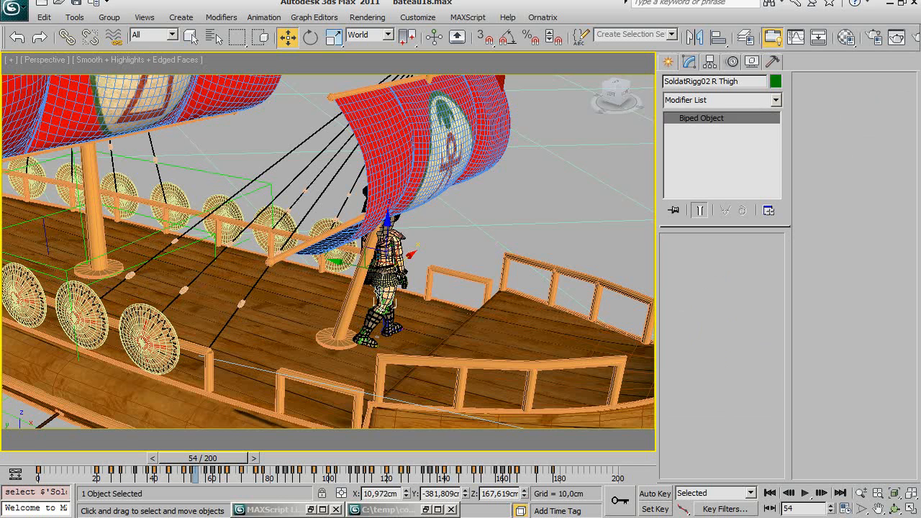
{"action": "left_click", "coordinate": [731, 62]}
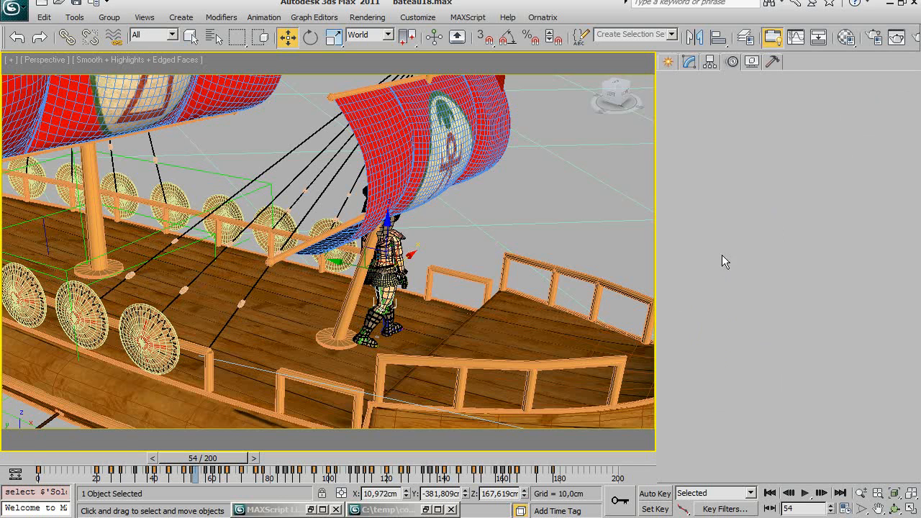
{"action": "left_click", "coordinate": [760, 244]}
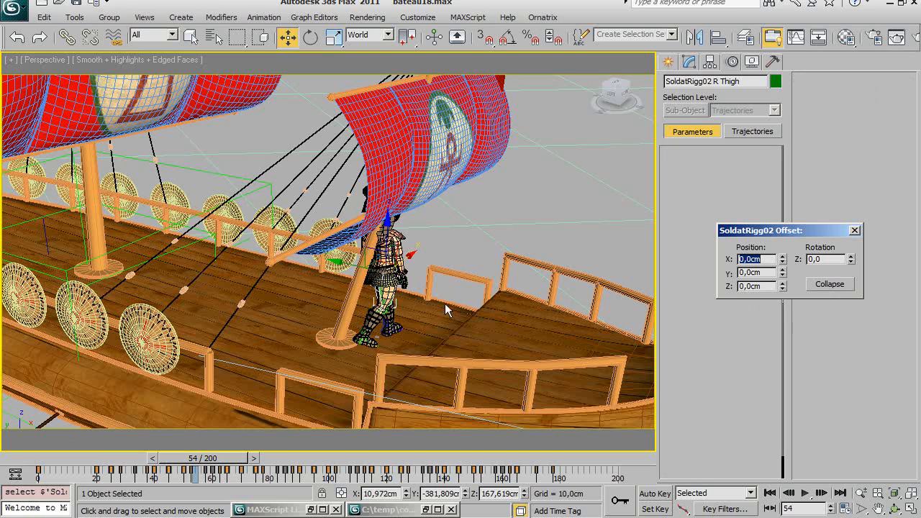
- Offset the entire SoldatRigg02 clear of the front mast by about X -41, Y -51 cm, then preview its walk and return to frame 0
{"action": "left_click", "coordinate": [371, 263]}
{"action": "mouse_move", "coordinate": [371, 263]}
{"action": "left_mouse_down"}
{"action": "mouse_move", "coordinate": [378, 241]}
{"action": "mouse_move", "coordinate": [399, 291]}
{"action": "left_mouse_up"}
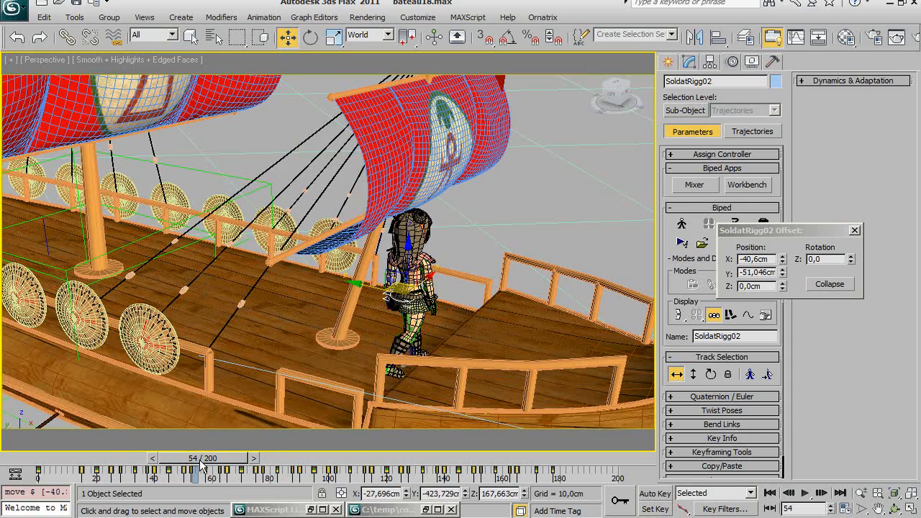
{"action": "mouse_move", "coordinate": [203, 466]}
{"action": "left_mouse_down"}
{"action": "mouse_move", "coordinate": [40, 468]}
{"action": "mouse_move", "coordinate": [262, 469]}
{"action": "left_mouse_up"}
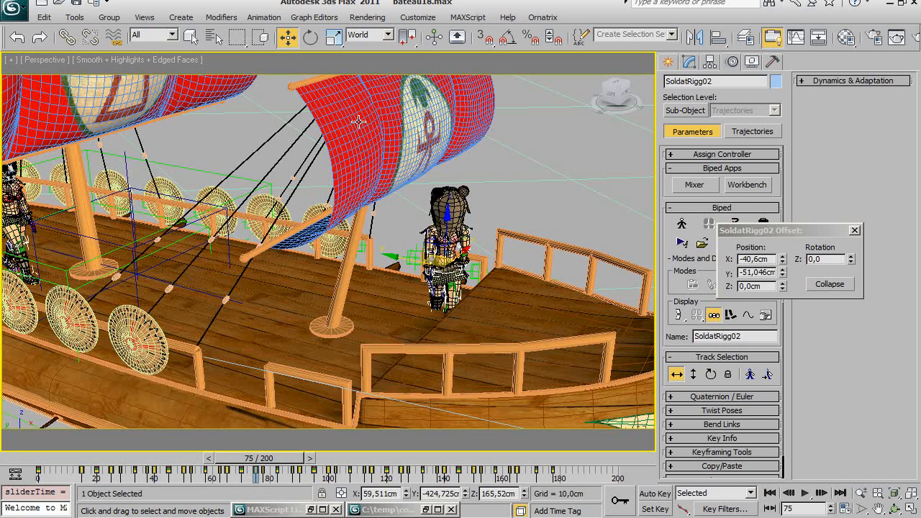
{"action": "left_click_drag", "start_coordinate": [268, 458], "coordinate": [151, 469]}
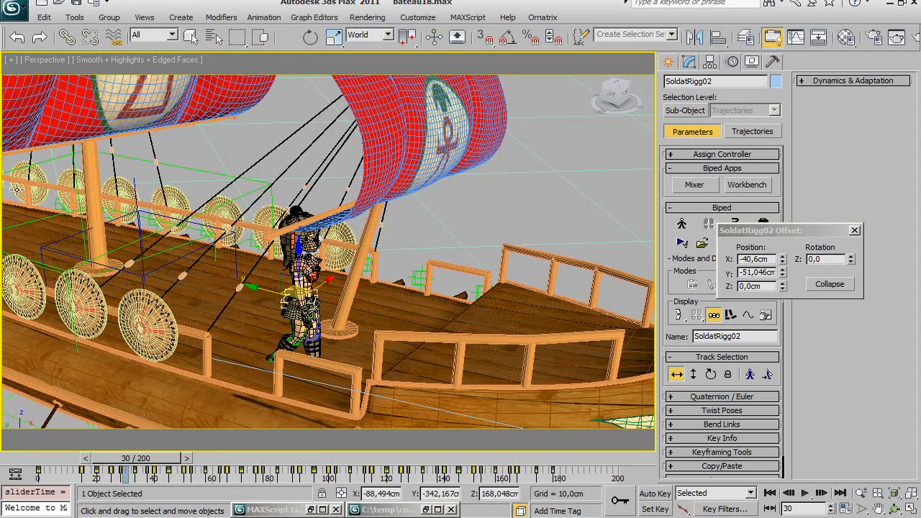
{"action": "left_click_drag", "start_coordinate": [142, 464], "coordinate": [4, 468]}
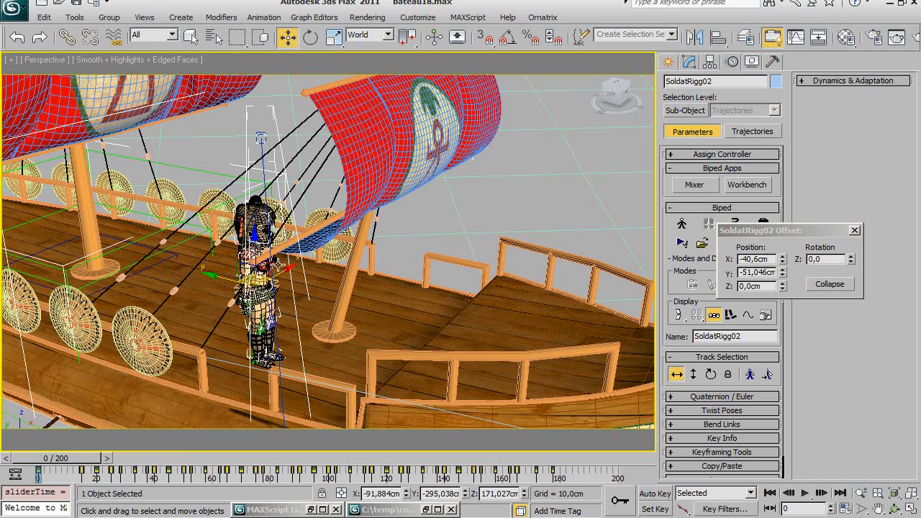
- Check the second soldier from the front view, collapse the SoldatRigg02 offset, and close its offset dialog
{"action": "key", "text": "f"}
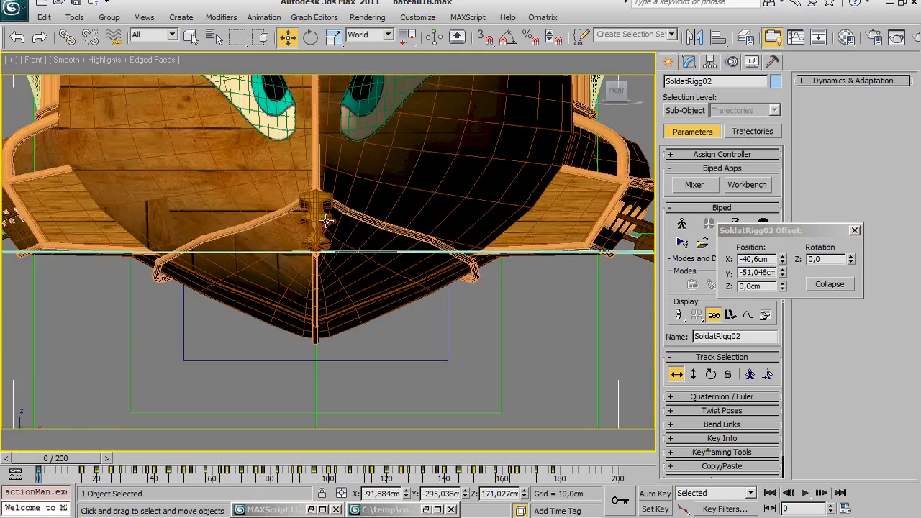
{"action": "middle_click_drag", "start_coordinate": [331, 225], "coordinate": [404, 396]}
{"action": "scroll", "coordinate": [340, 326], "scroll_direction": "down", "scroll_amount": 2}
{"action": "middle_click_drag", "start_coordinate": [315, 244], "coordinate": [324, 290]}
{"action": "scroll", "coordinate": [324, 290], "scroll_direction": "up", "scroll_amount": 2}
{"action": "left_click", "coordinate": [827, 285]}
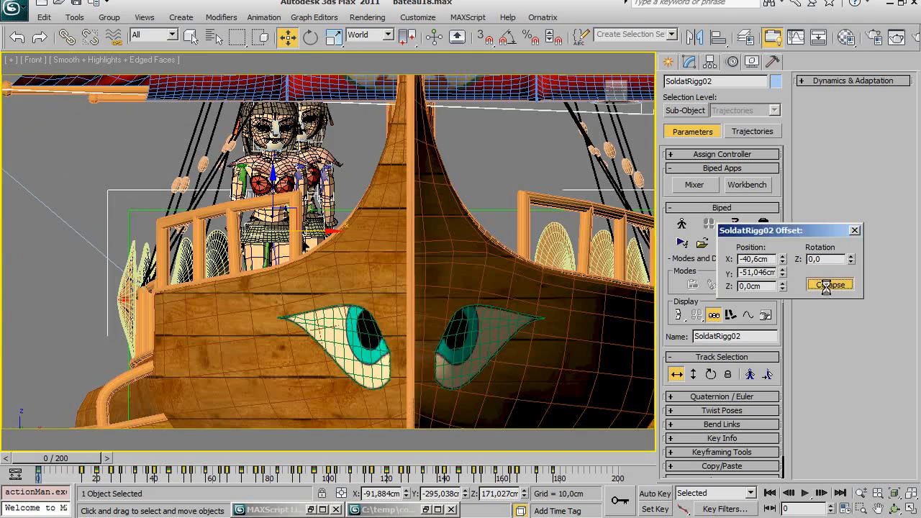
{"action": "left_click", "coordinate": [854, 230]}
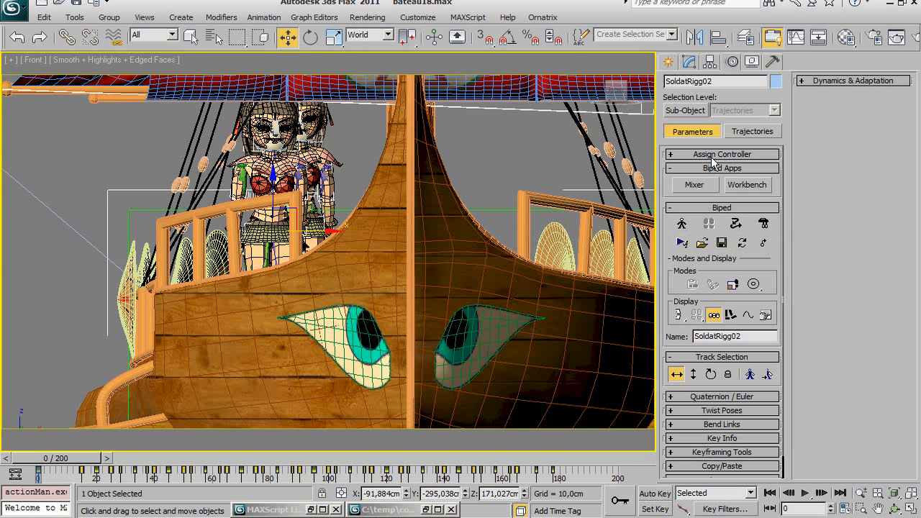
- Create a Point helper at the second soldier's hips in the front view and reduce its size to 51.78 cm
{"action": "left_click", "coordinate": [751, 62]}
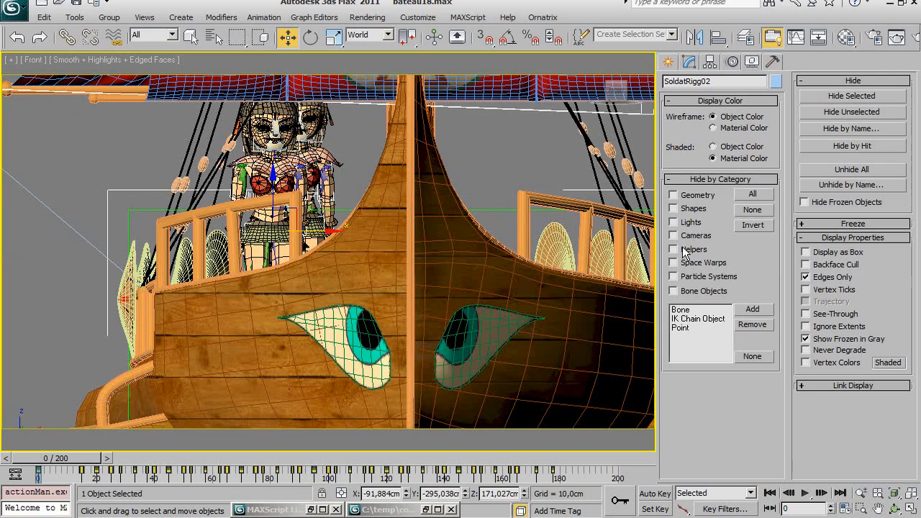
{"action": "left_click", "coordinate": [668, 62]}
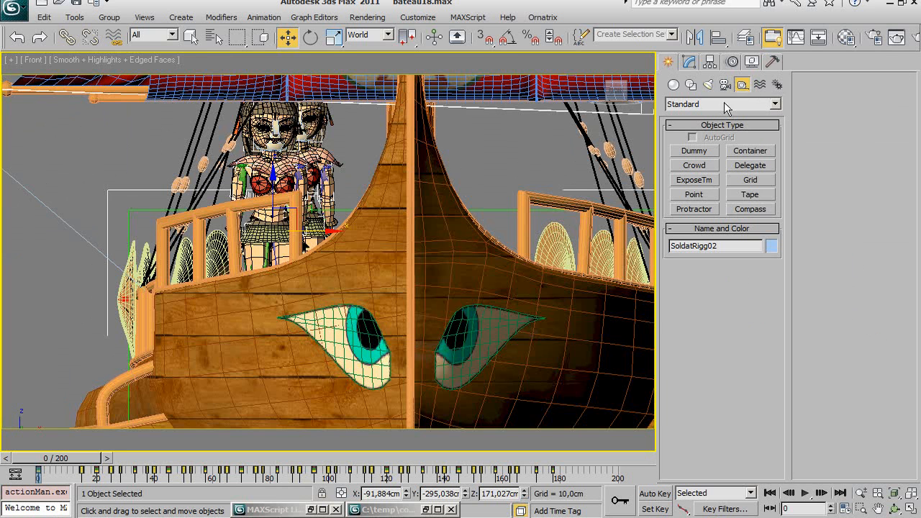
{"action": "left_click", "coordinate": [692, 192]}
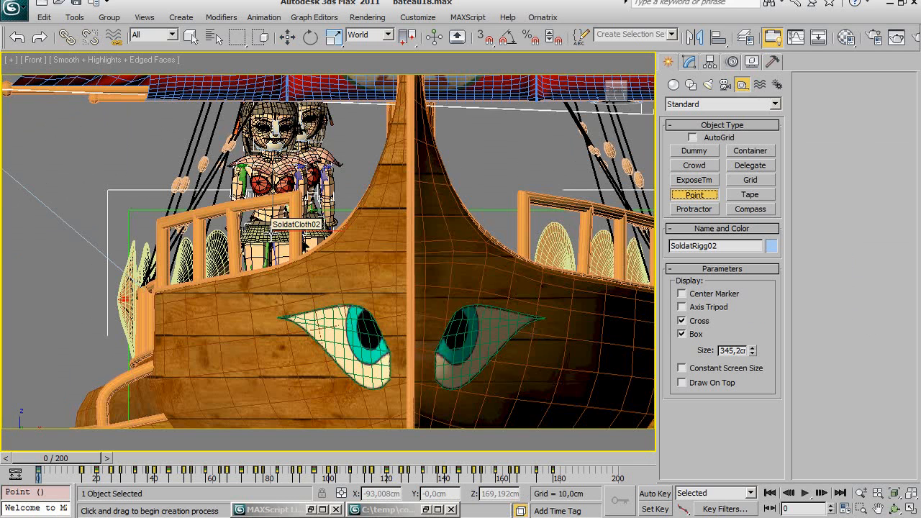
{"action": "left_click", "coordinate": [263, 230]}
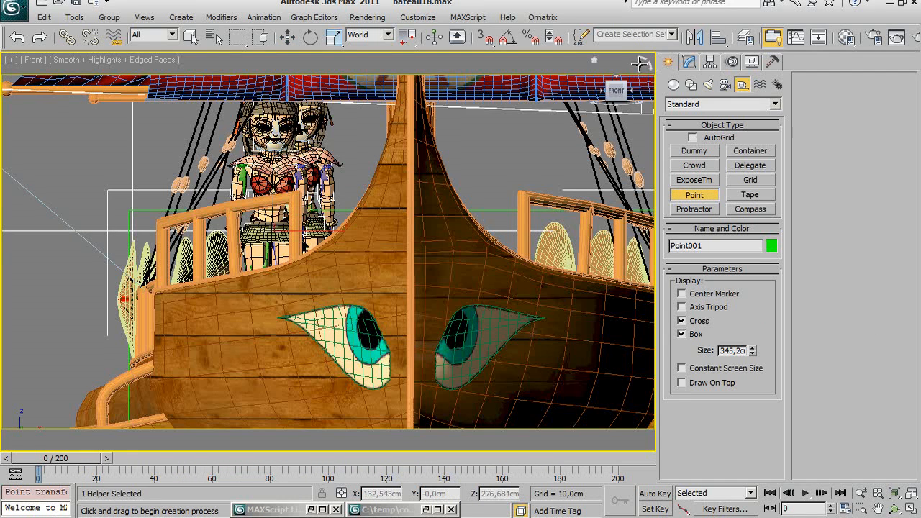
{"action": "left_click", "coordinate": [689, 61]}
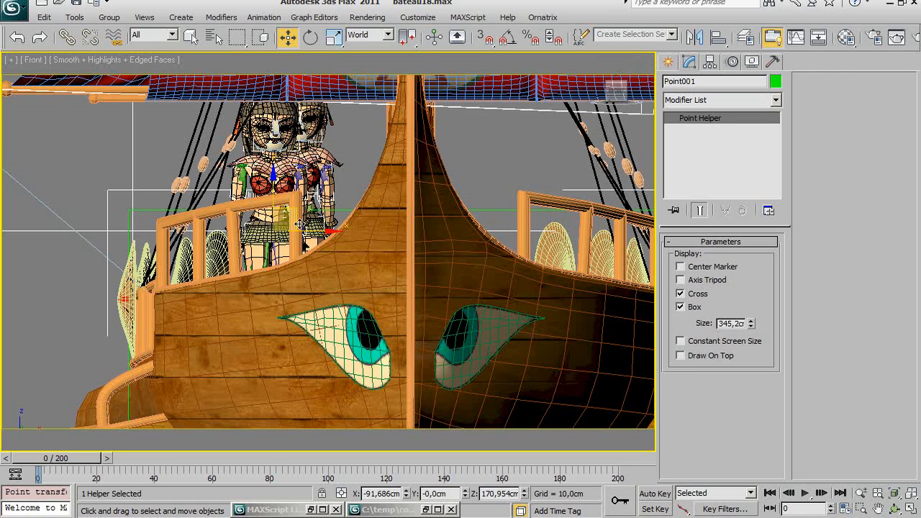
{"action": "left_click_drag", "start_coordinate": [751, 325], "coordinate": [748, 382]}
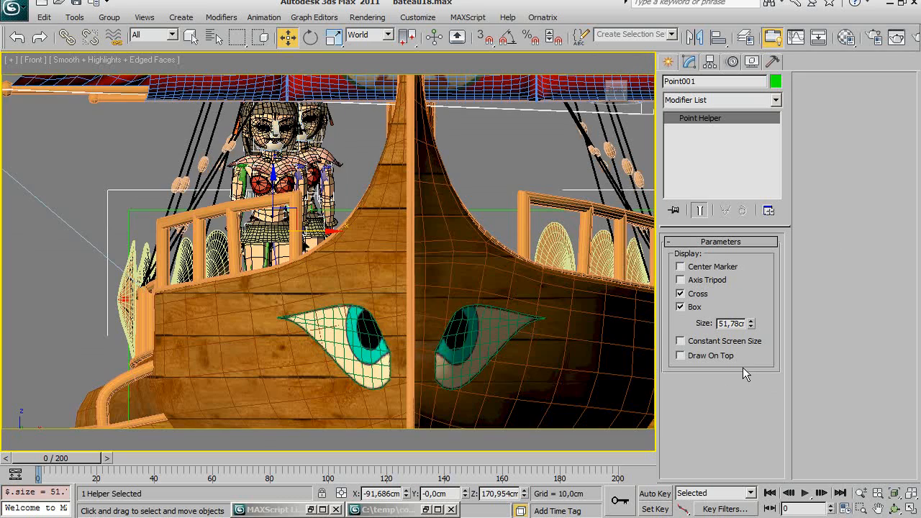
- In the left view, move the new Point helper along Y to about -298 cm, onto the second soldier's hips
{"action": "key", "text": "l"}
{"action": "scroll", "coordinate": [403, 233], "scroll_direction": "up", "scroll_amount": 2}
{"action": "middle_click_drag", "start_coordinate": [375, 237], "coordinate": [328, 359]}
{"action": "scroll", "coordinate": [331, 357], "scroll_direction": "down", "scroll_amount": 2}
{"action": "middle_click_drag", "start_coordinate": [472, 258], "coordinate": [321, 354]}
{"action": "scroll", "coordinate": [322, 352], "scroll_direction": "down", "scroll_amount": 2}
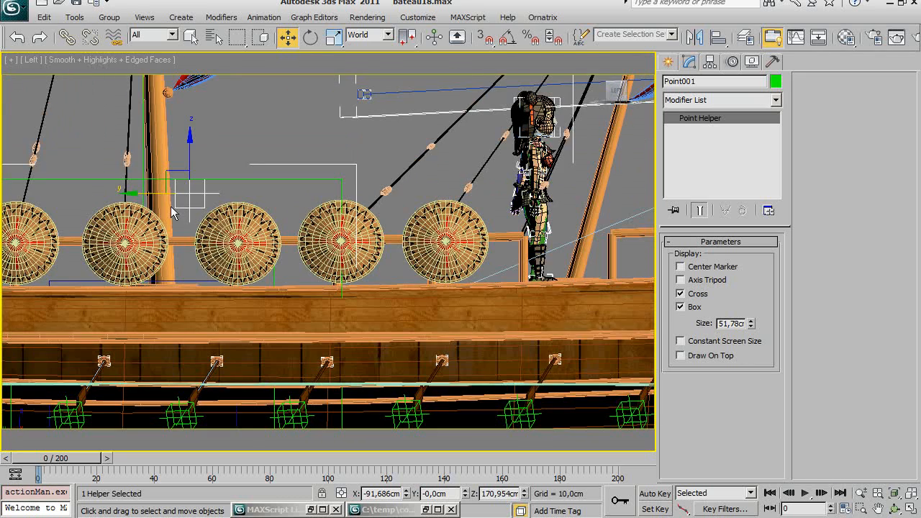
{"action": "left_click_drag", "start_coordinate": [152, 196], "coordinate": [502, 213]}
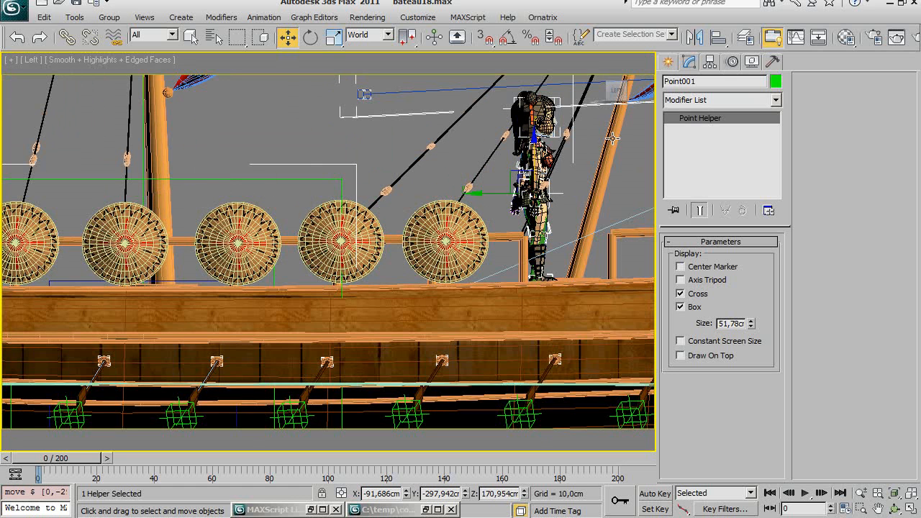
- Rename the Point helper at the second soldier's hips as SoldatHlpPos02
{"action": "left_click", "coordinate": [680, 81]}
{"action": "type", "text": "SoldatHlp0"}
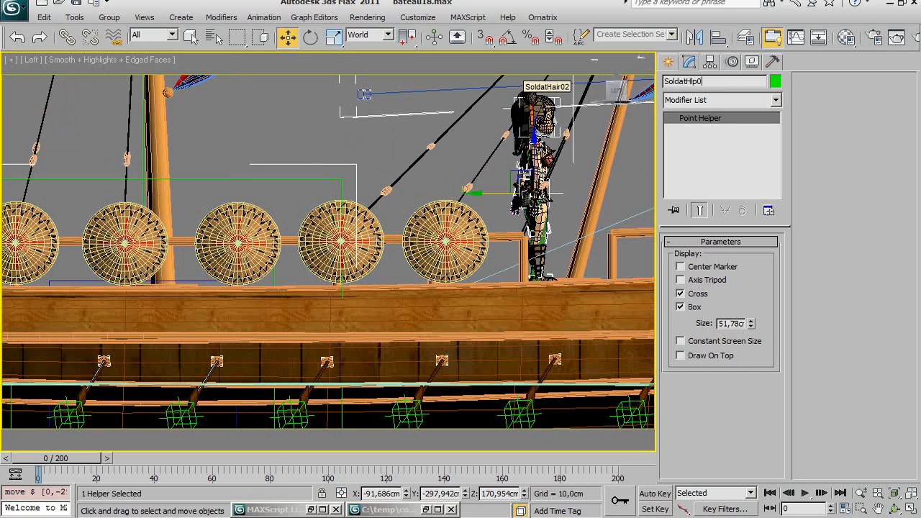
{"action": "type", "text": "POs02"}
{"action": "key", "text": "Return"}
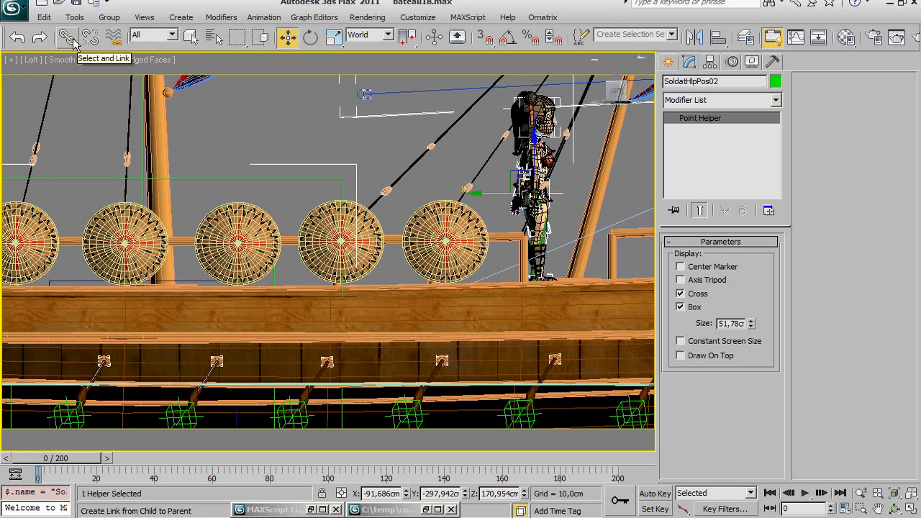
- Return to a perspective view, pick the second soldier's biped, and select its center of mass SoldatRigg02 through the Body Vertical track
{"action": "left_click", "coordinate": [895, 508]}
{"action": "left_click_drag", "start_coordinate": [410, 317], "coordinate": [288, 232]}
{"action": "key", "text": "w"}
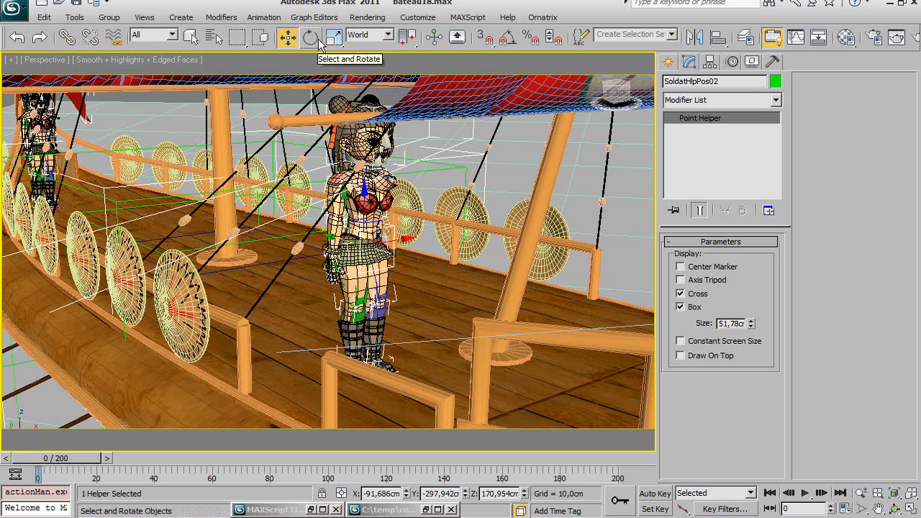
{"action": "left_click", "coordinate": [359, 34]}
{"action": "left_click", "coordinate": [359, 34]}
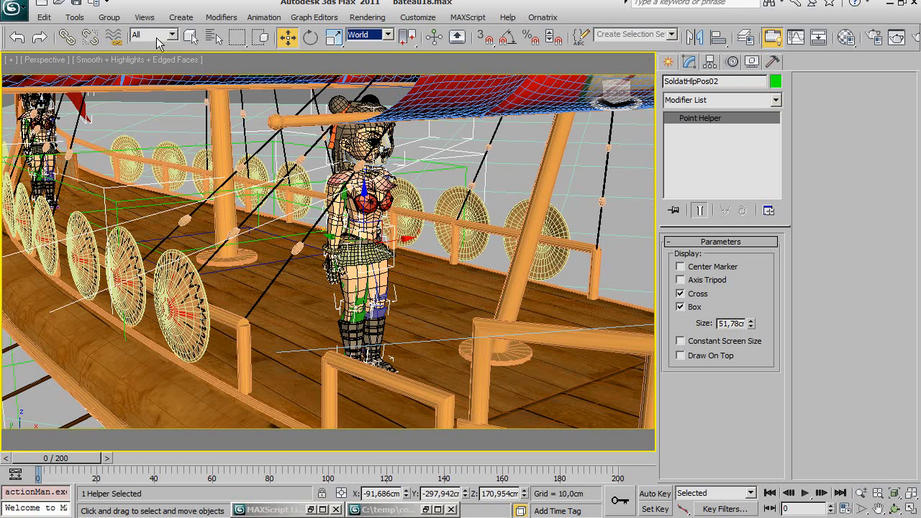
{"action": "left_click", "coordinate": [190, 38]}
{"action": "left_click", "coordinate": [368, 248]}
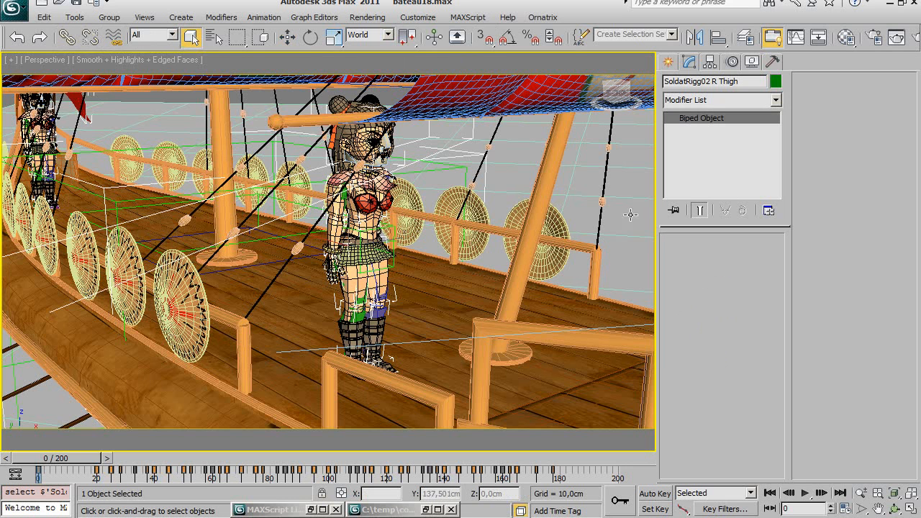
{"action": "left_click", "coordinate": [732, 62]}
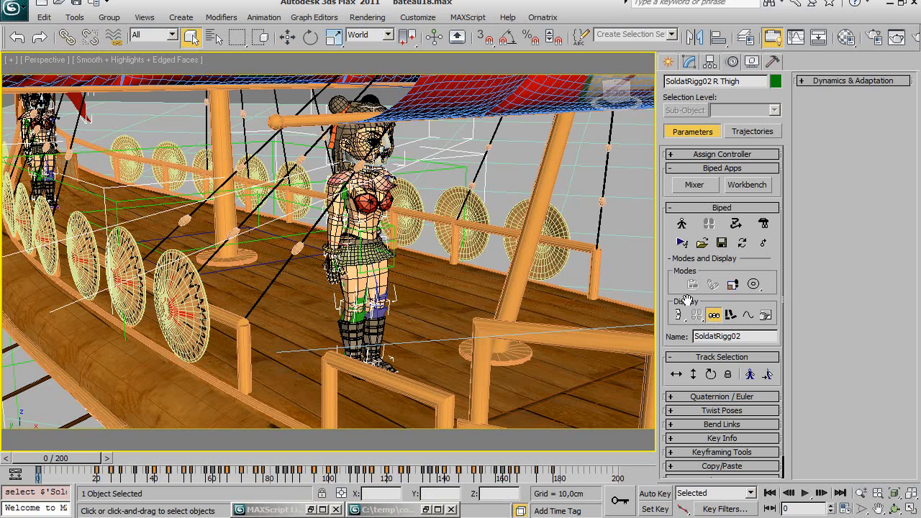
{"action": "left_click", "coordinate": [677, 374]}
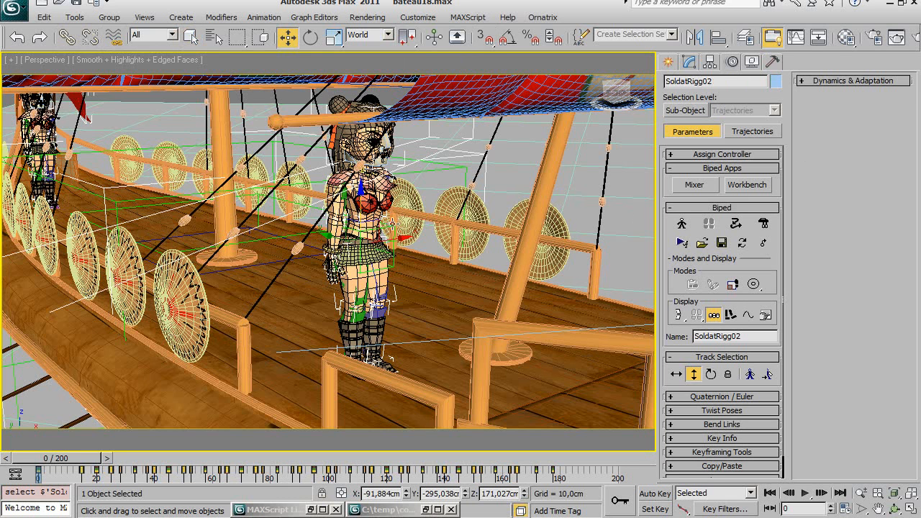
- Link the second soldier's center of mass SoldatRigg02 to the SoldatHlpPos02 helper as its parent
{"action": "left_click", "coordinate": [66, 37]}
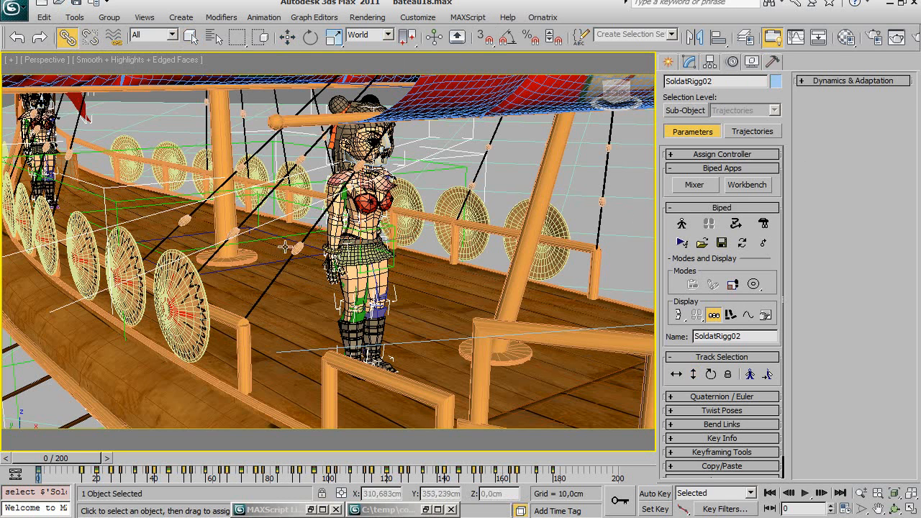
{"action": "key", "text": "h"}
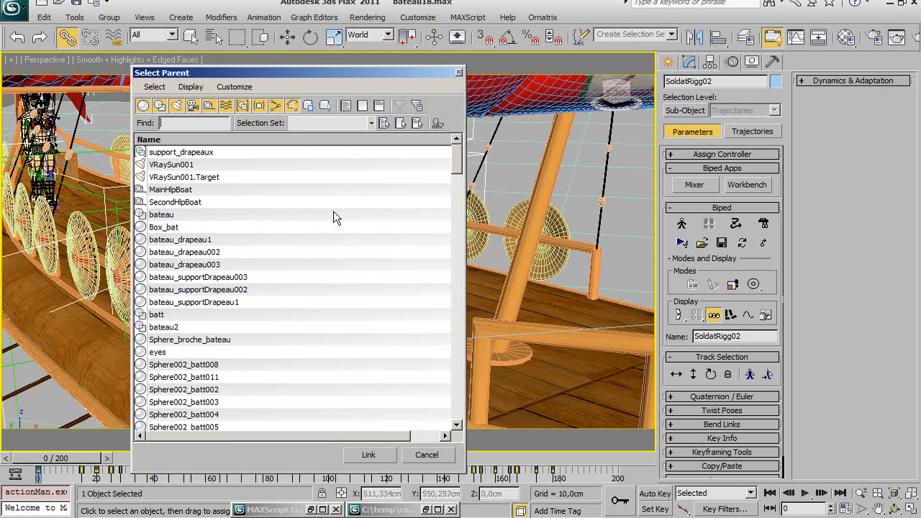
{"action": "left_click", "coordinate": [152, 139]}
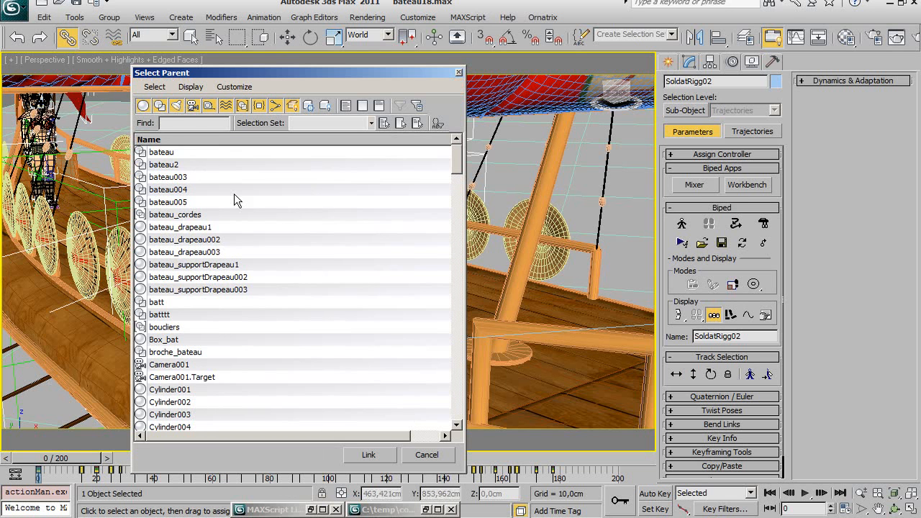
{"action": "left_click_drag", "start_coordinate": [457, 160], "coordinate": [453, 280]}
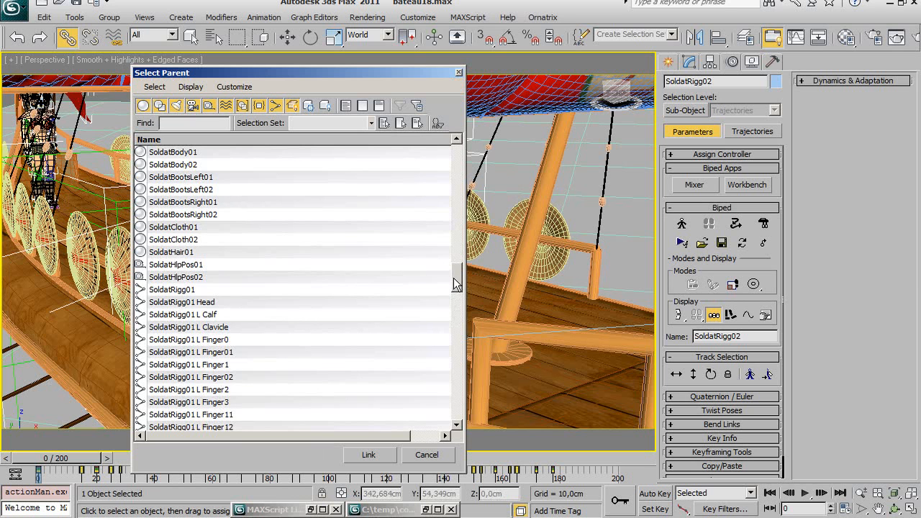
{"action": "left_click", "coordinate": [176, 277]}
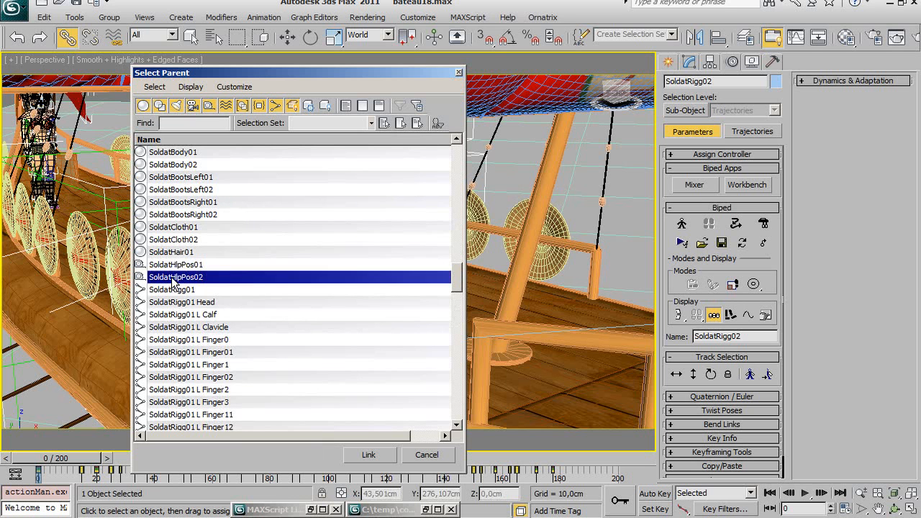
{"action": "left_click", "coordinate": [378, 457]}
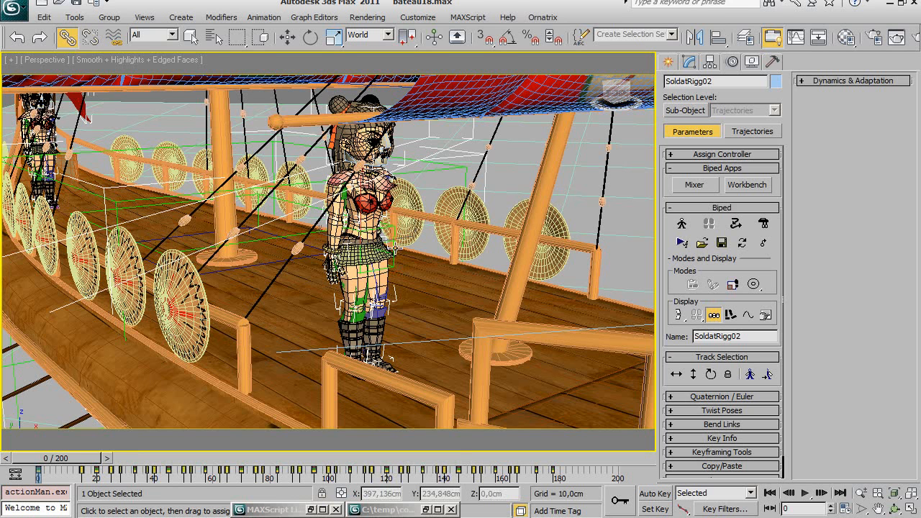
- Select the SoldatHlpPos02 helper at the second soldier's hips and link it to the ship's deck
{"action": "left_click", "coordinate": [394, 246]}
{"action": "left_click_drag", "start_coordinate": [394, 246], "coordinate": [449, 305]}
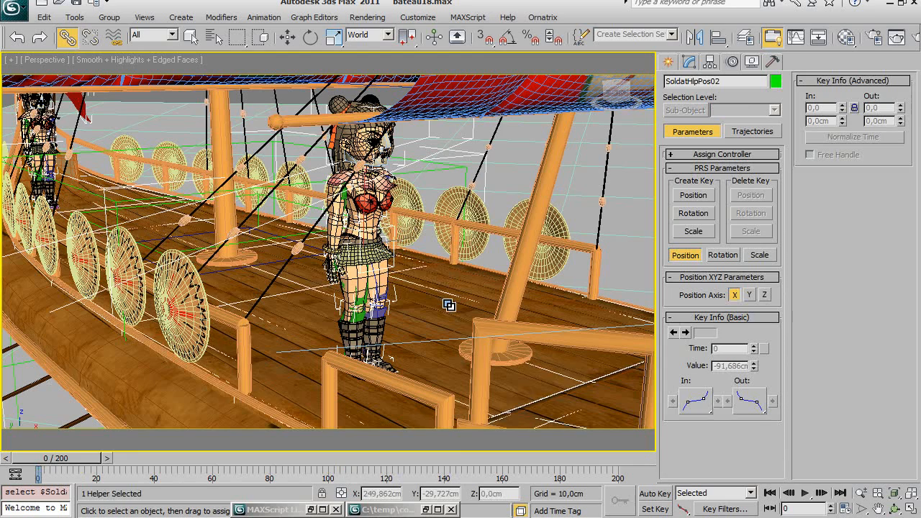
- Scrub the animation through frames 79 and 153 and back to 0, examining from several angles how the second soldier moves with the boat
{"action": "middle_click_drag", "start_coordinate": [437, 303], "coordinate": [347, 302]}
{"action": "scroll", "coordinate": [393, 269], "scroll_direction": "down", "scroll_amount": 6}
{"action": "left_click_drag", "start_coordinate": [90, 463], "coordinate": [191, 470]}
{"action": "left_click_drag", "start_coordinate": [263, 468], "coordinate": [287, 468]}
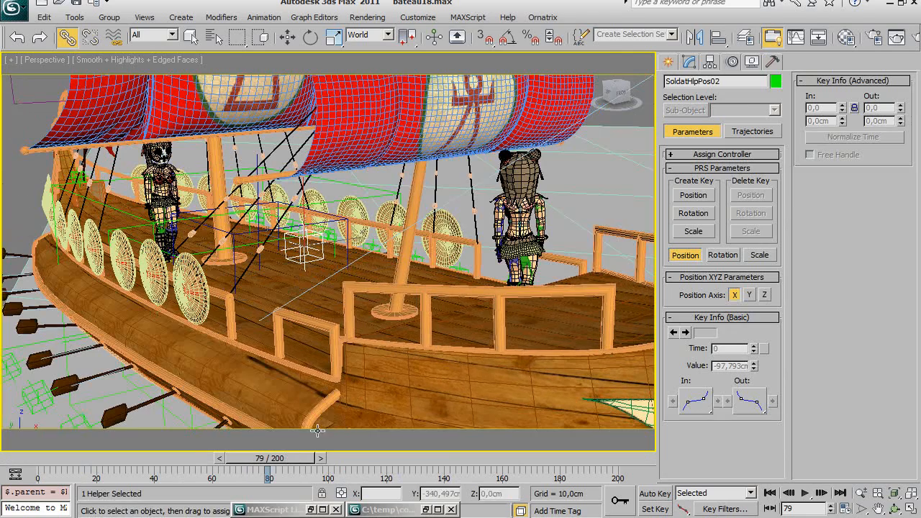
{"action": "left_click", "coordinate": [898, 507]}
{"action": "left_click_drag", "start_coordinate": [408, 307], "coordinate": [366, 323]}
{"action": "left_click_drag", "start_coordinate": [278, 459], "coordinate": [452, 462]}
{"action": "left_click", "coordinate": [484, 464]}
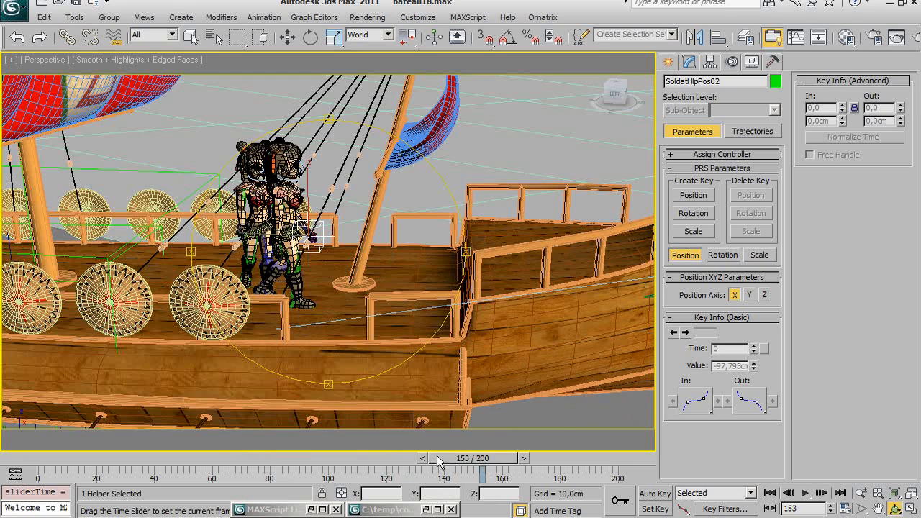
{"action": "left_click_drag", "start_coordinate": [421, 461], "coordinate": [240, 461]}
{"action": "left_click_drag", "start_coordinate": [156, 461], "coordinate": [96, 465]}
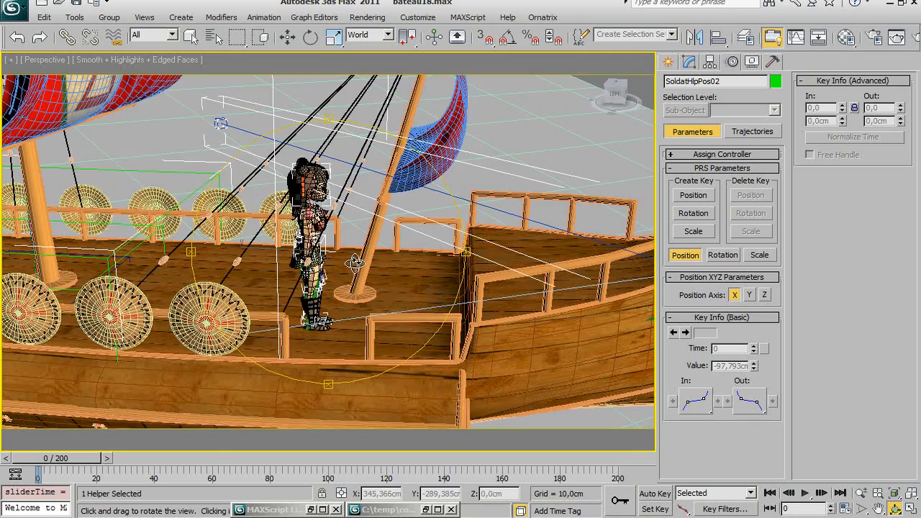
{"action": "mouse_move", "coordinate": [353, 266]}
{"action": "left_mouse_down"}
{"action": "mouse_move", "coordinate": [321, 274]}
{"action": "mouse_move", "coordinate": [267, 260]}
{"action": "mouse_move", "coordinate": [351, 270]}
{"action": "mouse_move", "coordinate": [320, 266]}
{"action": "mouse_move", "coordinate": [382, 288]}
{"action": "left_mouse_up"}
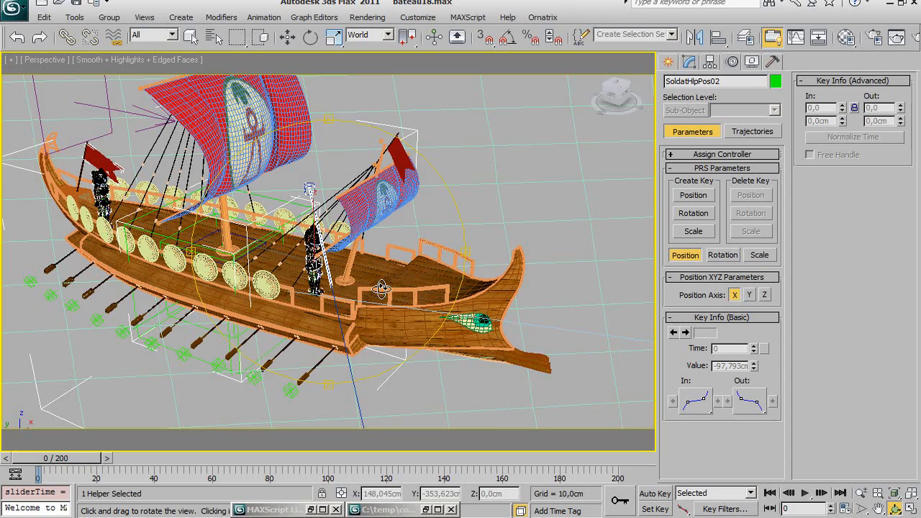
{"action": "left_click_drag", "start_coordinate": [375, 297], "coordinate": [372, 291]}
{"action": "scroll", "coordinate": [372, 291], "scroll_direction": "up", "scroll_amount": 4}
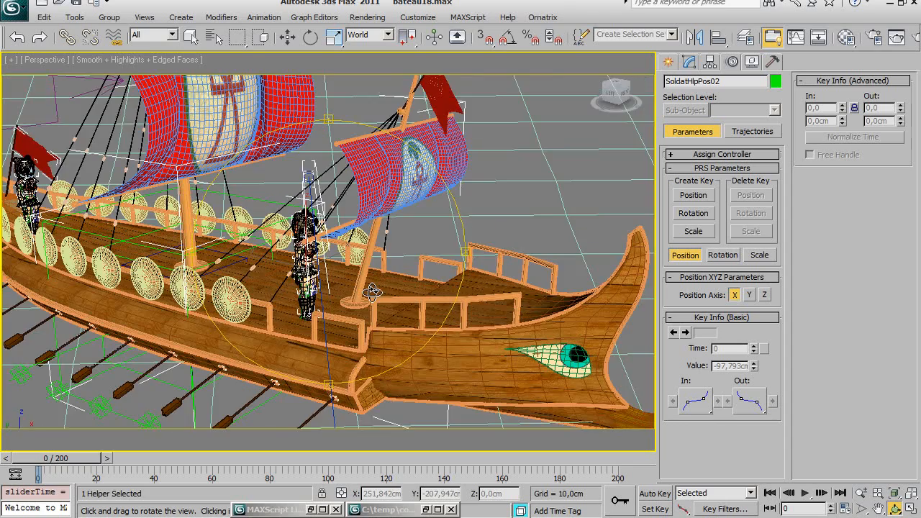
{"action": "middle_click_drag", "start_coordinate": [344, 285], "coordinate": [349, 271]}
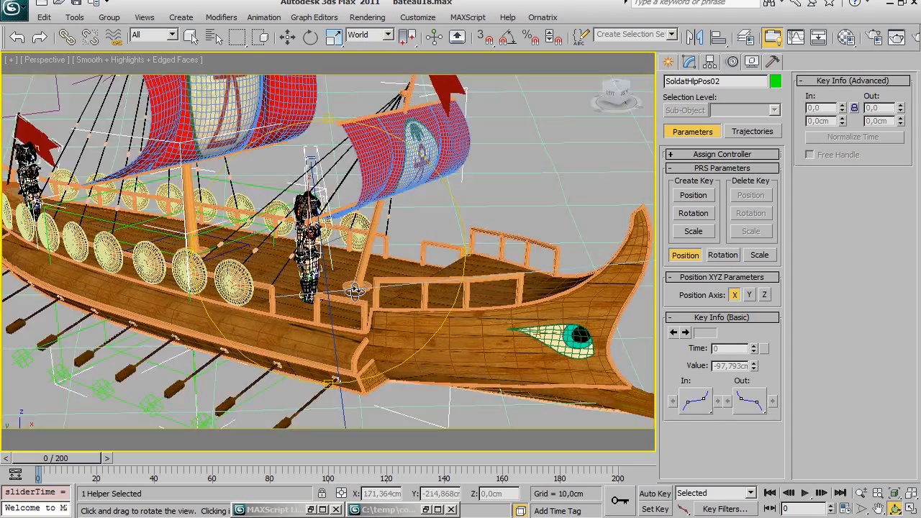